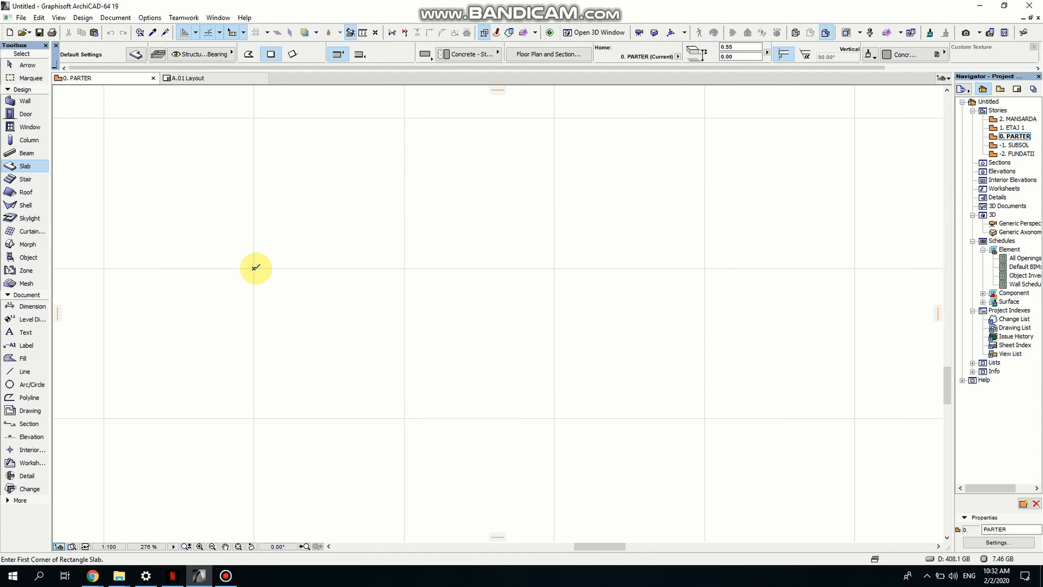
- Draw a rectangular slab 0.5 by 0.5 in the floor plan
left_click(254, 268)
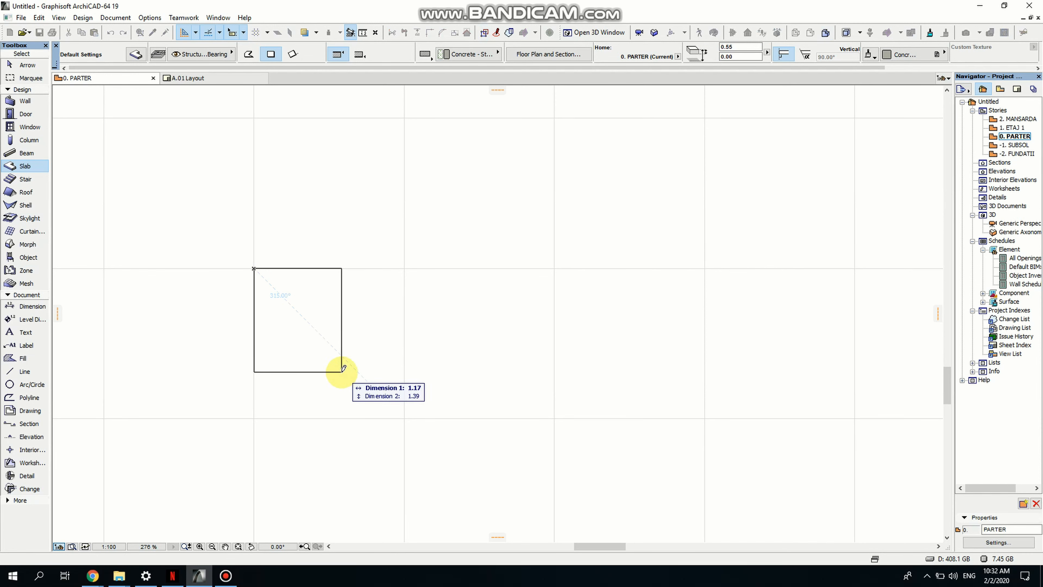
scroll(314, 331, "up", 3)
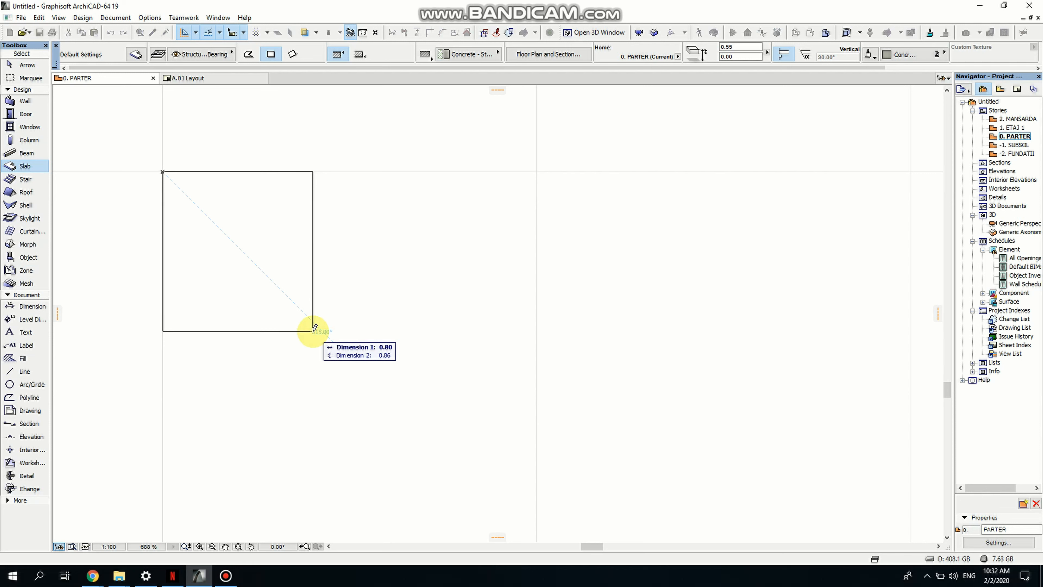
key("r")
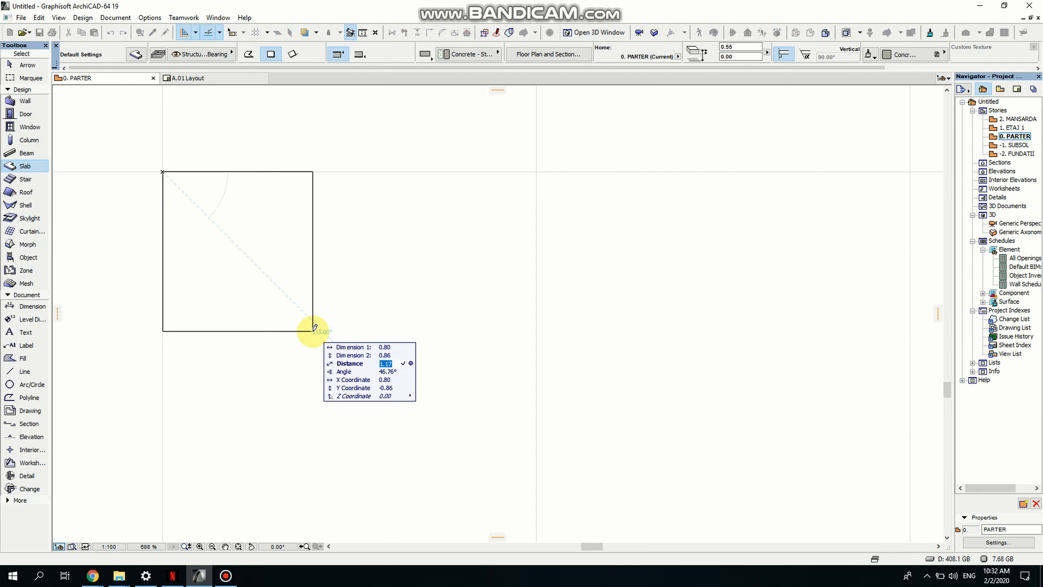
key("Up")
key("Up")
type(".")
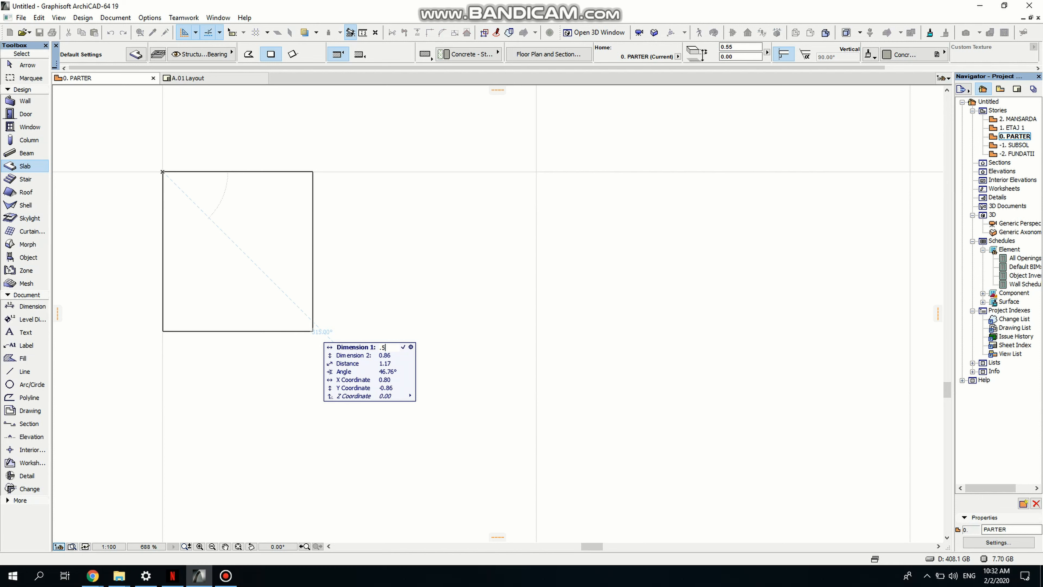
type("5")
key("Tab")
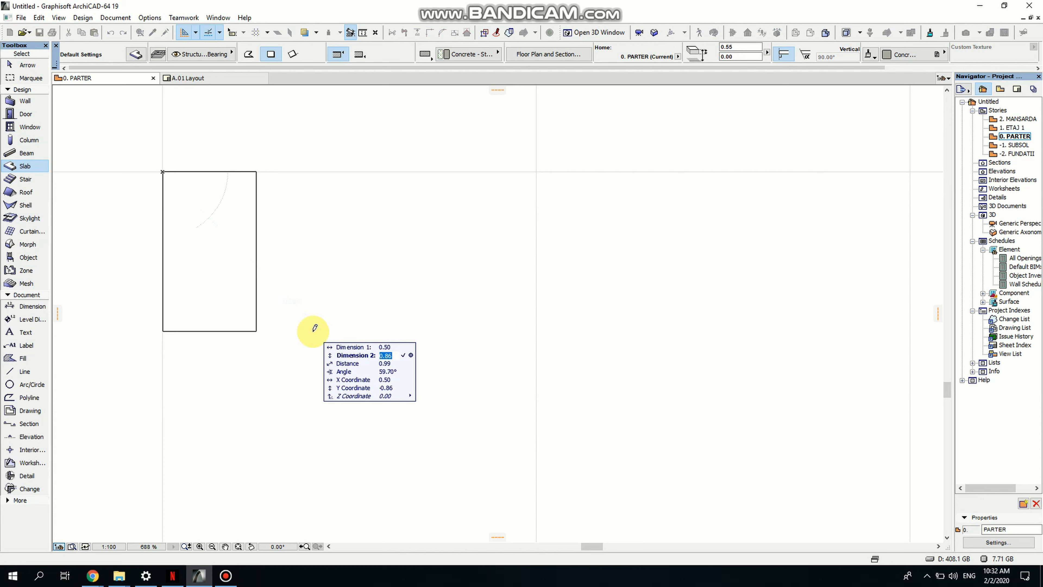
type(".5")
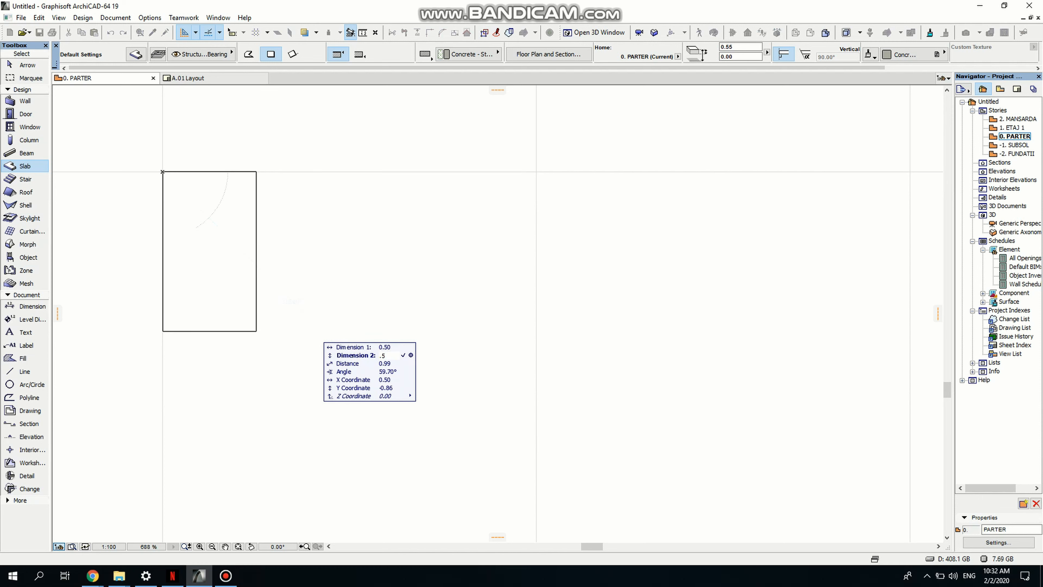
key("Return")
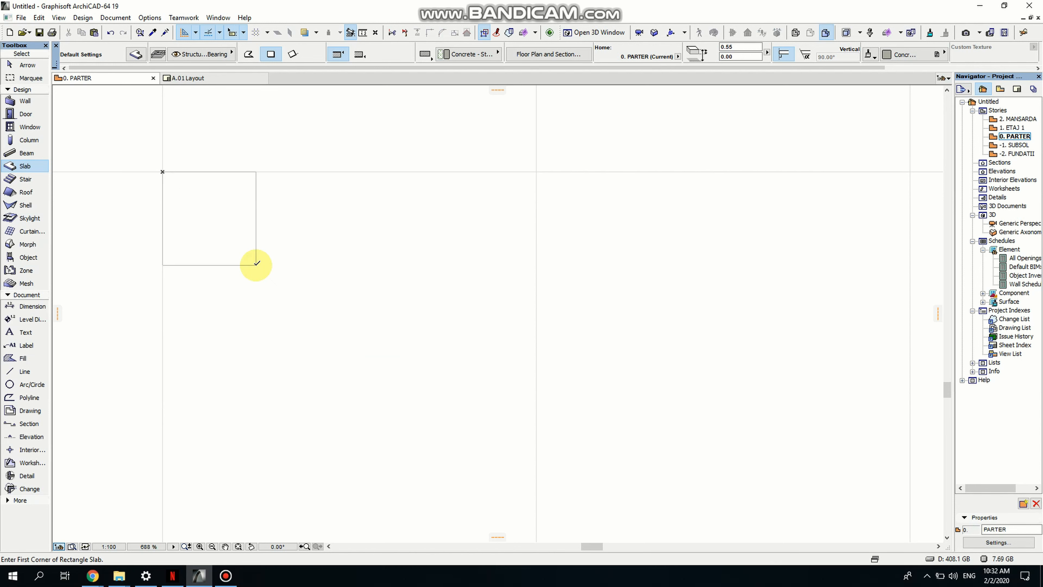
left_click(252, 269)
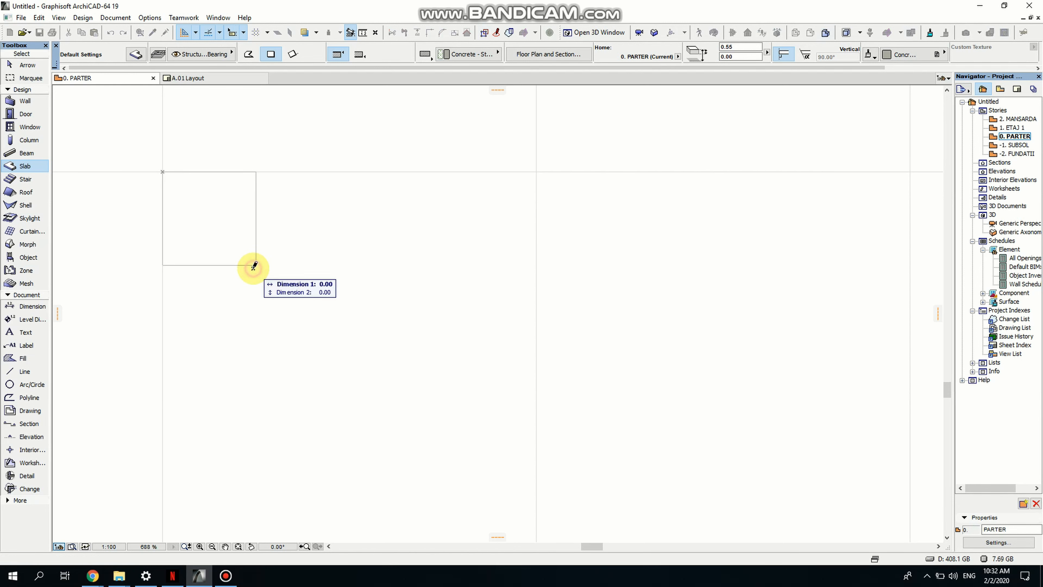
left_click(253, 269)
key("Escape")
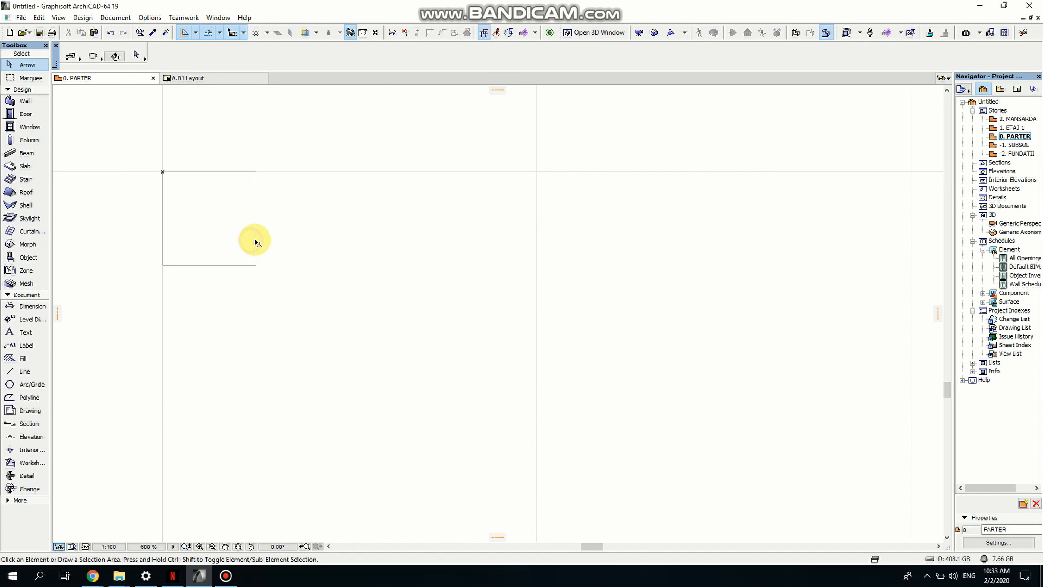
- Select the slab and open the generic perspective 3D view
left_click(254, 240)
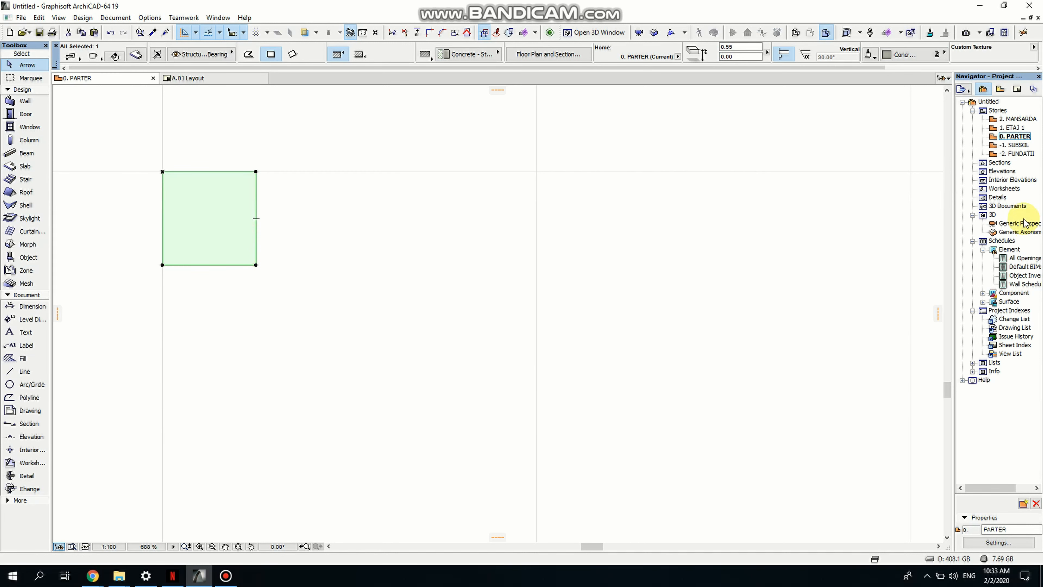
left_click(1016, 226)
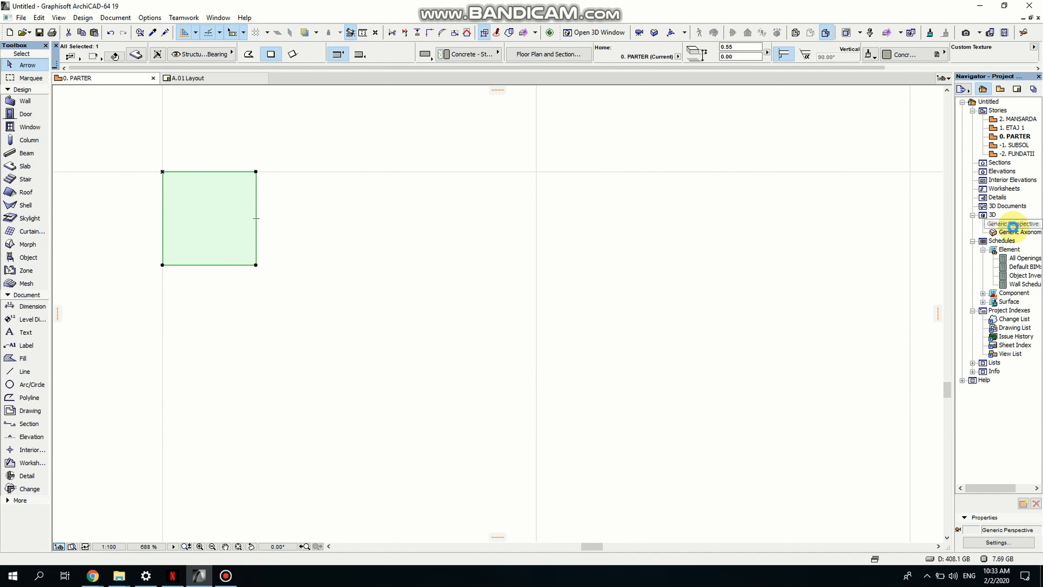
double_click(1013, 226)
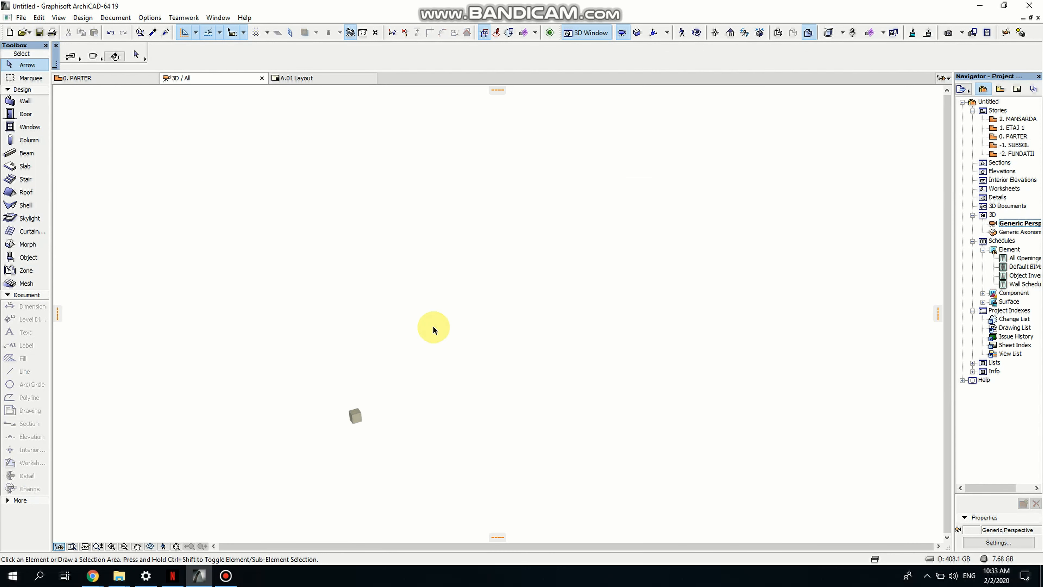
scroll(354, 419, "up", 10)
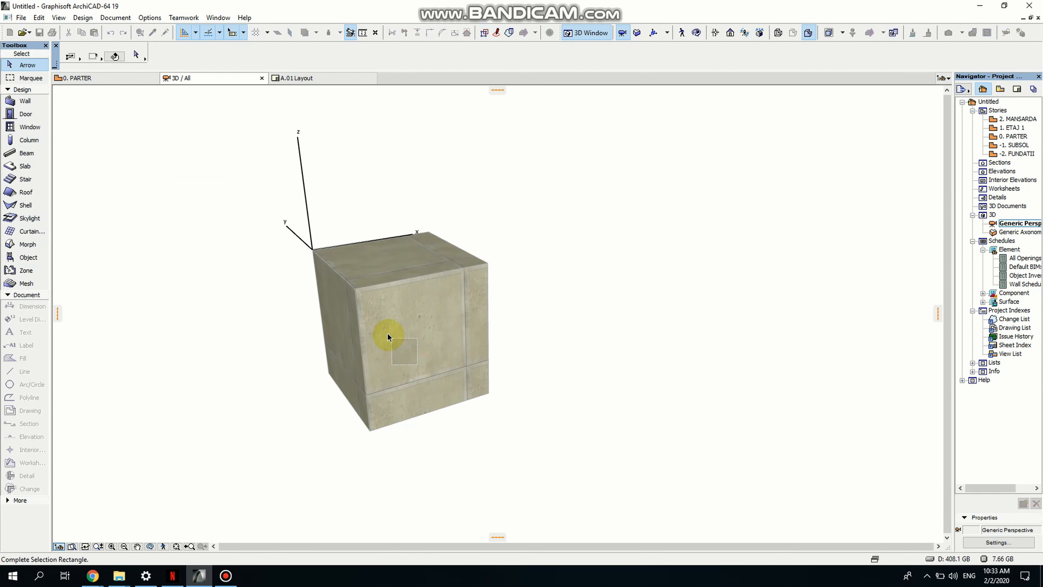
- Override the slab's surface material with Paint - Cadmium Orange
left_click(360, 296)
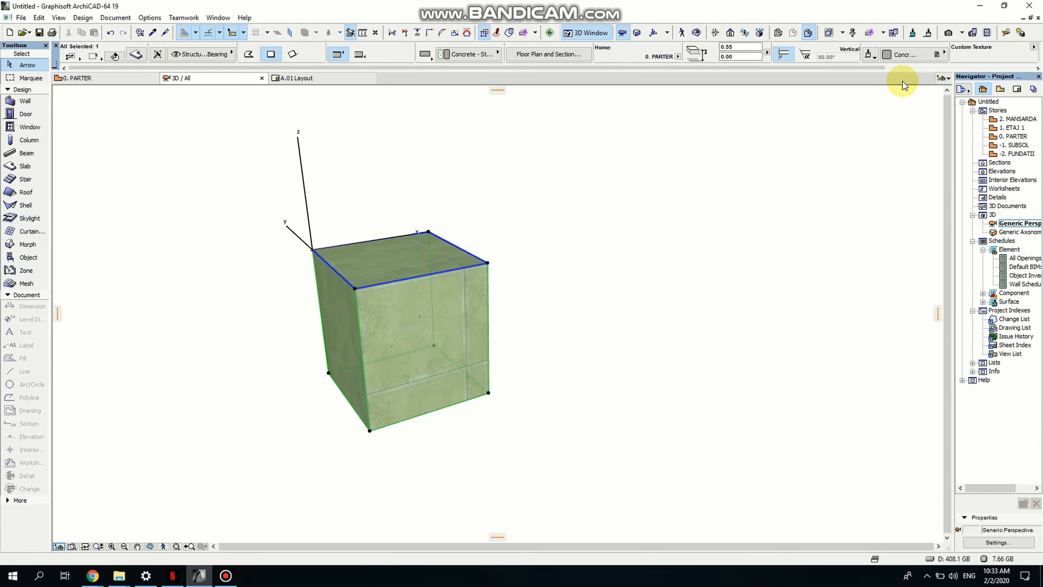
left_click(903, 55)
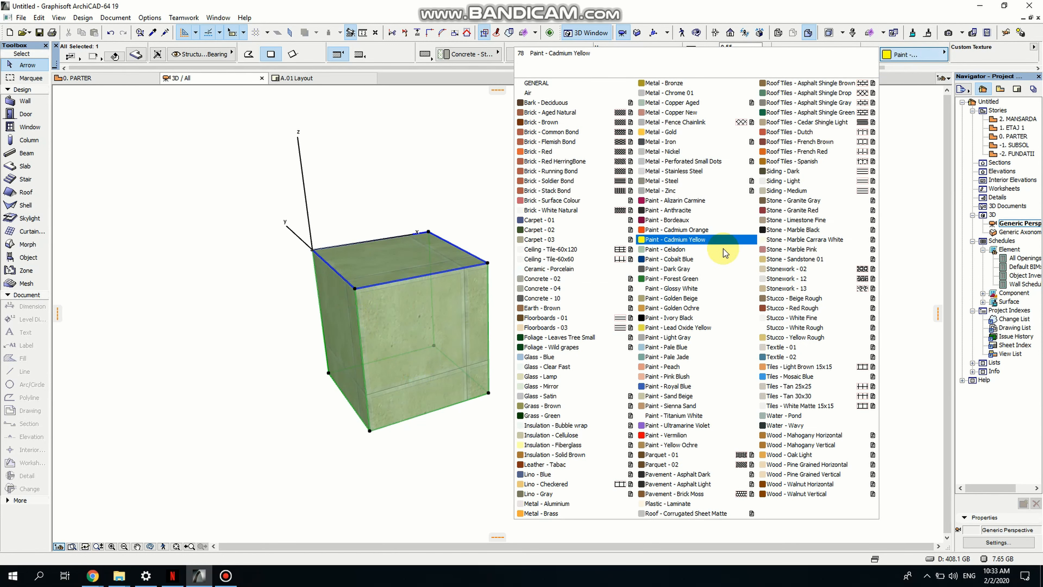
left_click(667, 230)
left_click(541, 367)
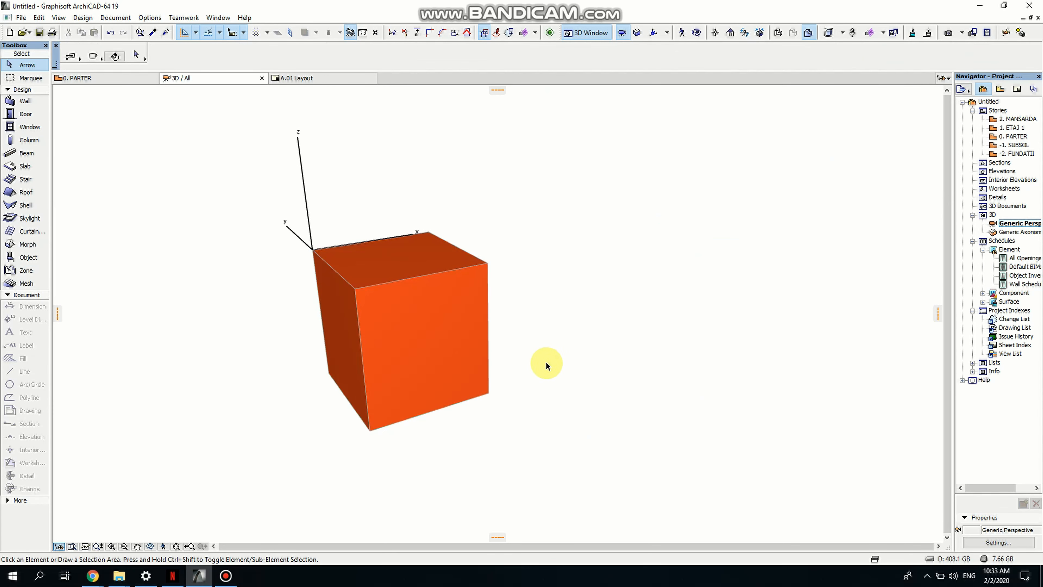
- Move the slab up 0.55, from its bottom corner to its top corner
middle_click_drag(547, 361, 618, 362)
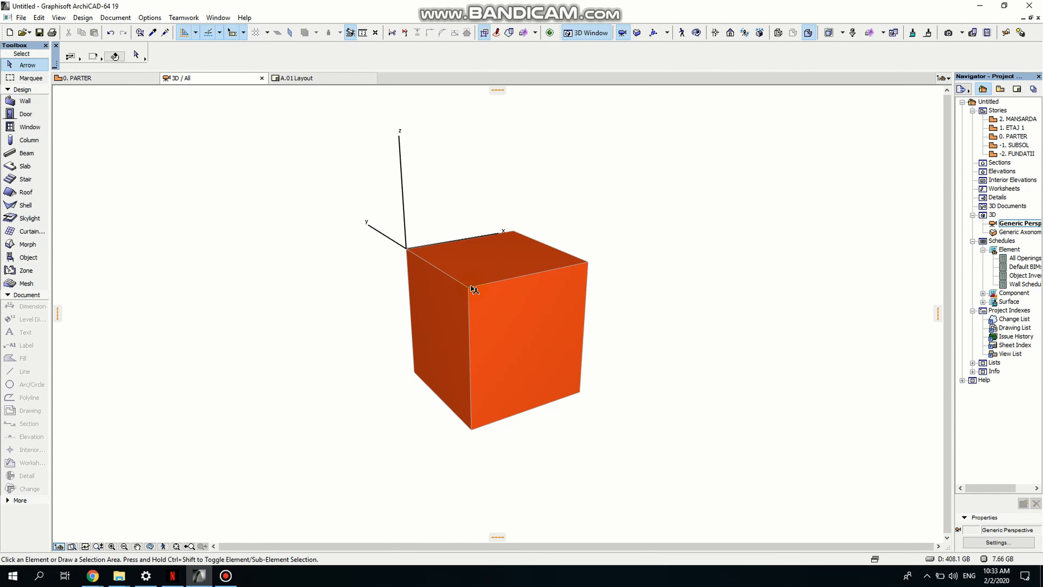
left_click(470, 290)
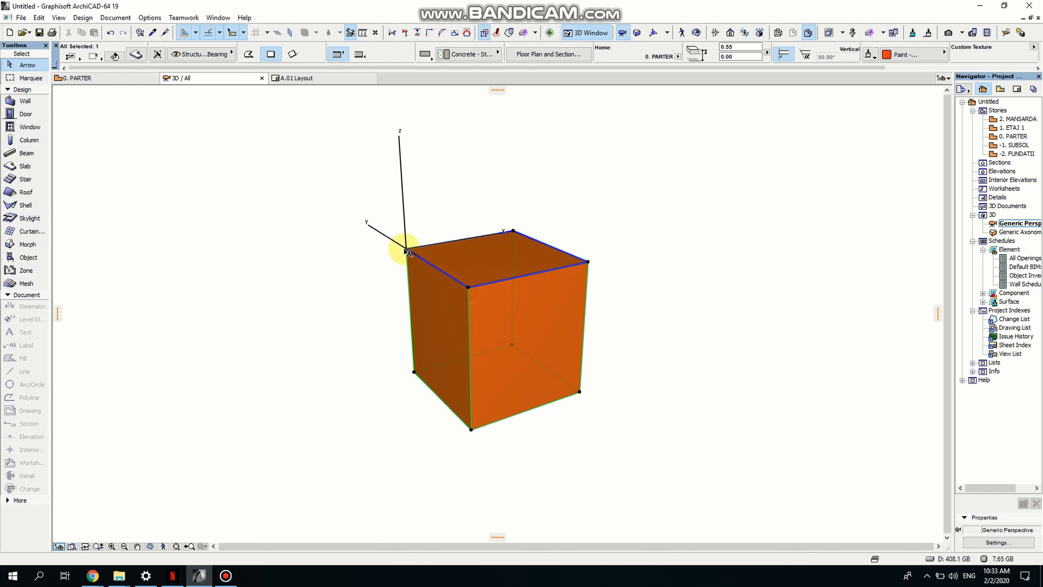
key("ctrl+d")
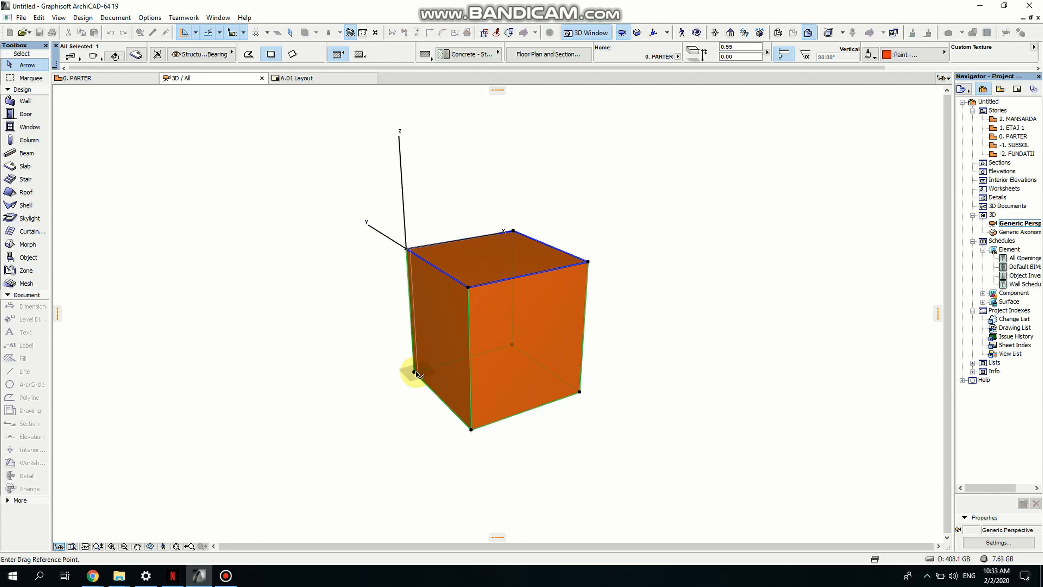
left_click(415, 371)
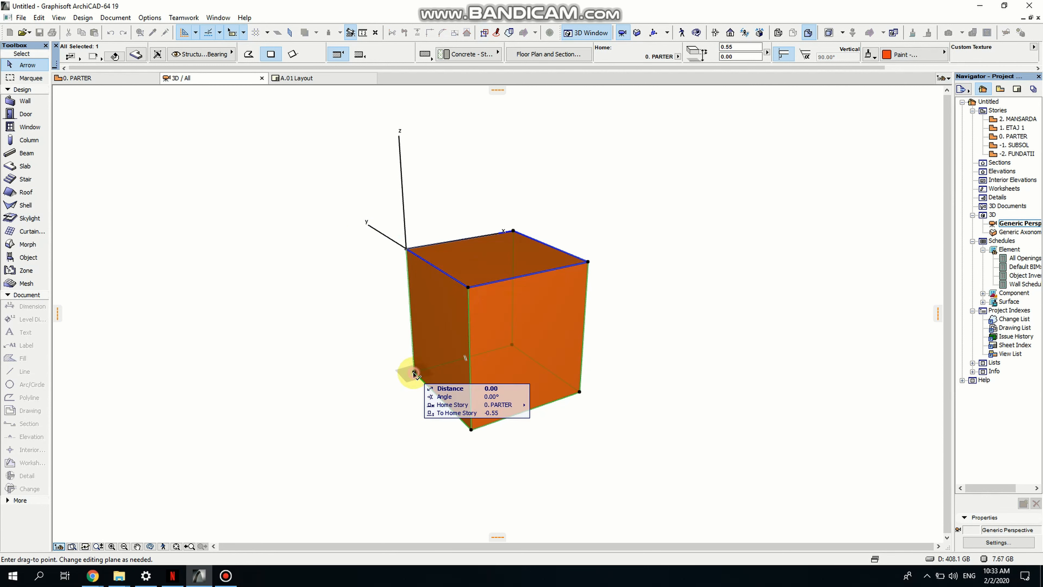
left_click(406, 245)
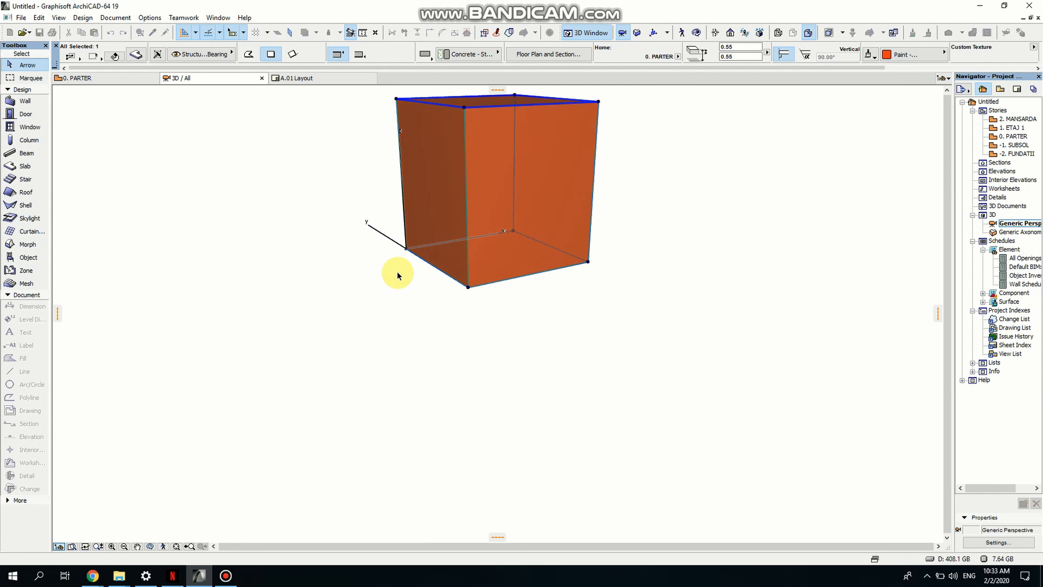
left_click(835, 276)
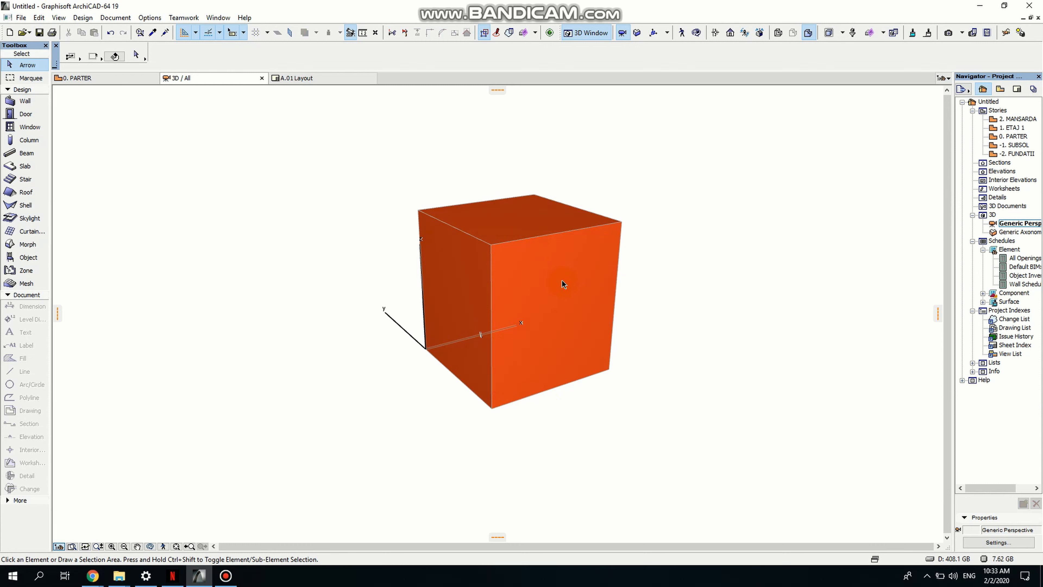
- Drag a copy of the slab sideways, about 0.6, placing it beside the original
left_click(492, 245)
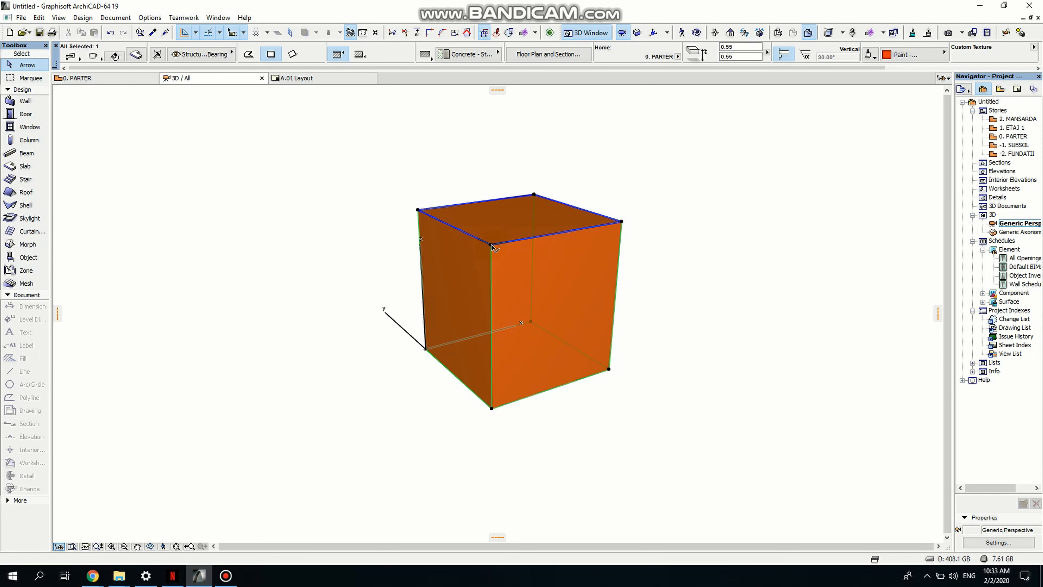
mouse_move(492, 246)
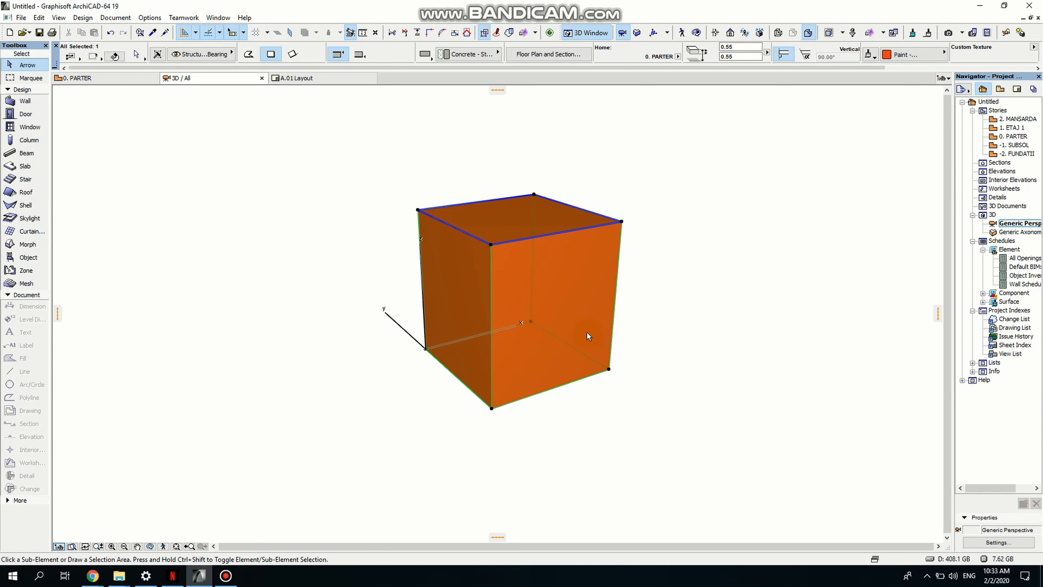
key("ctrl+shift+d")
left_click(609, 368)
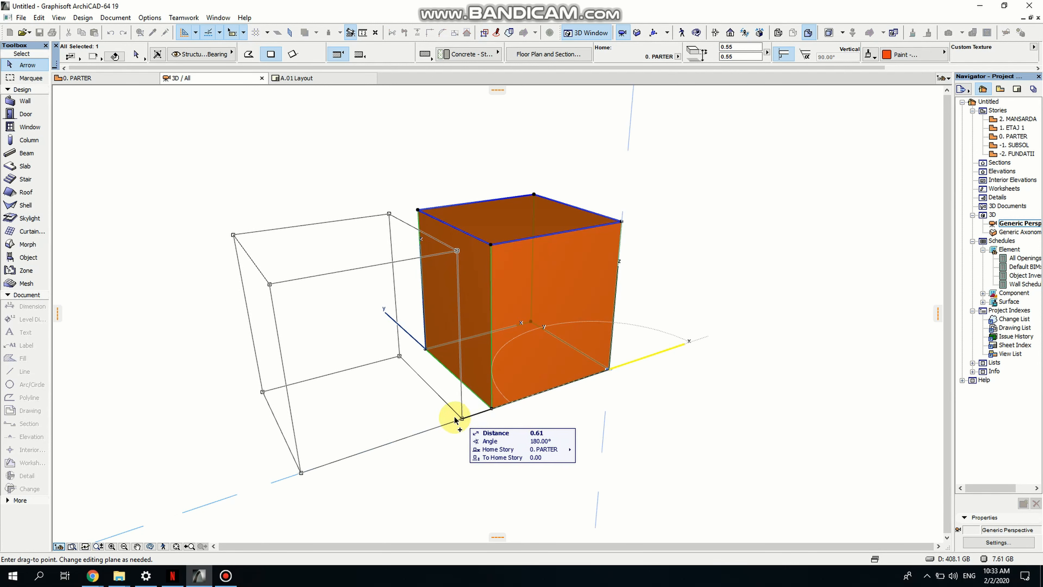
left_click(437, 426)
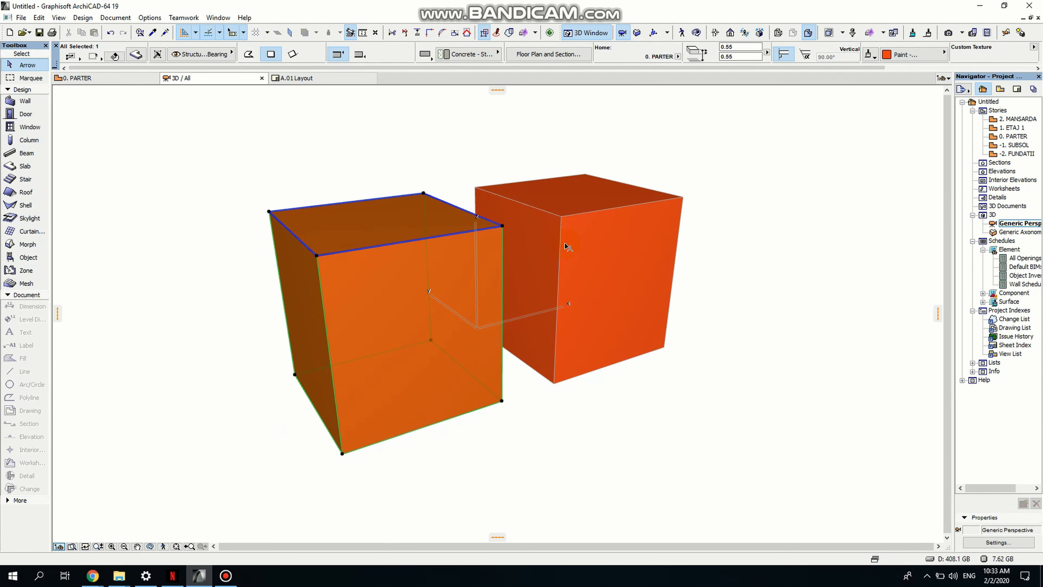
- Change the copied slab's thickness to 0.05 by dragging its bottom corner up
left_click(316, 257)
left_click(365, 309)
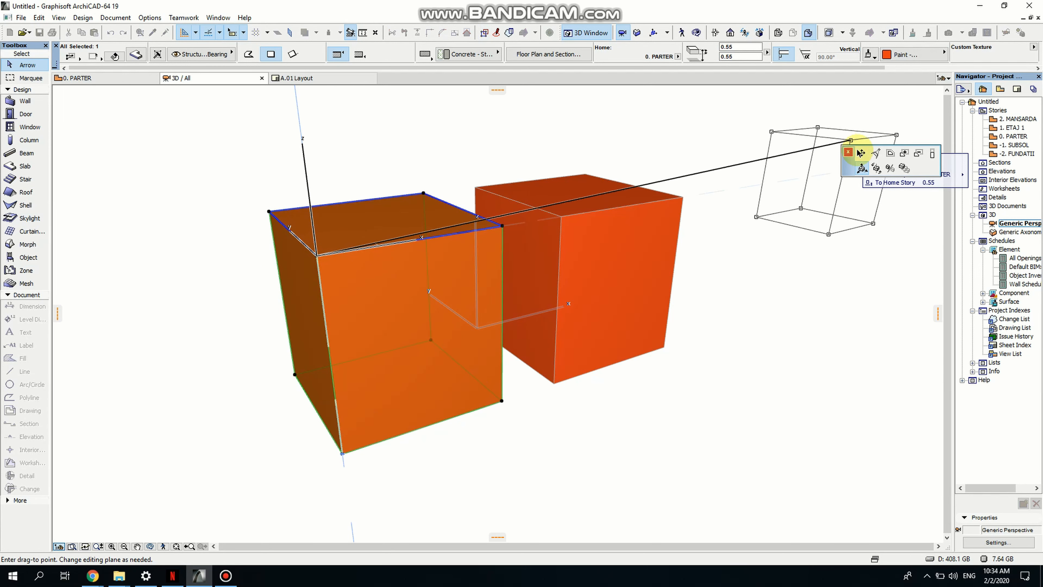
left_click(933, 153)
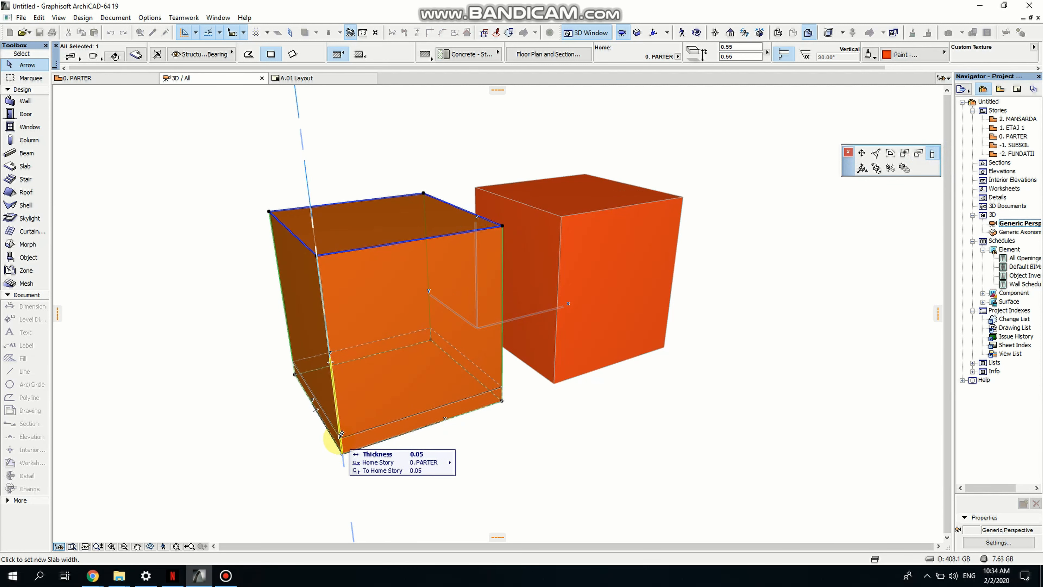
scroll(349, 362, "up", 5)
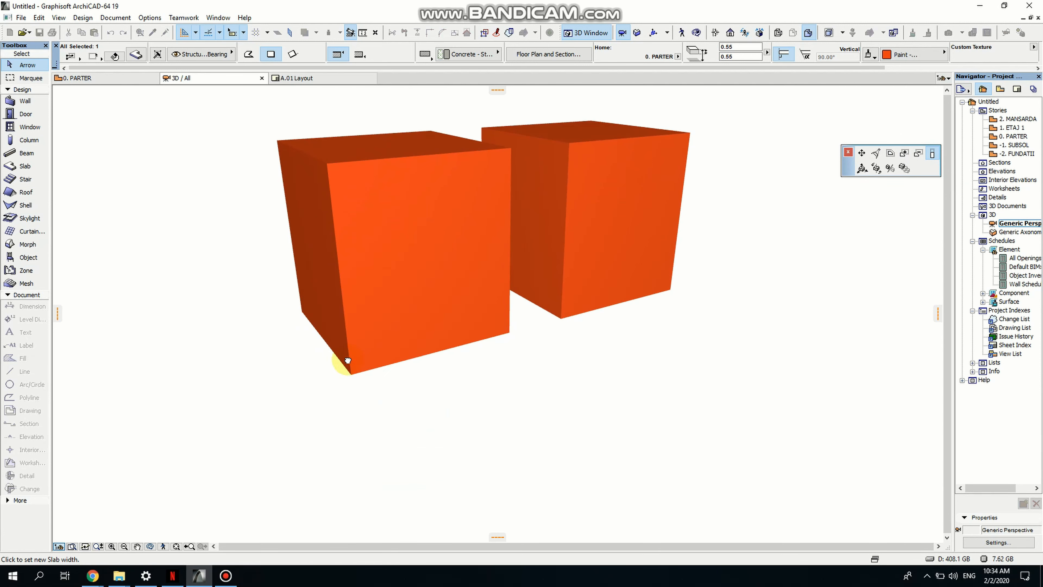
scroll(348, 362, "up", 3)
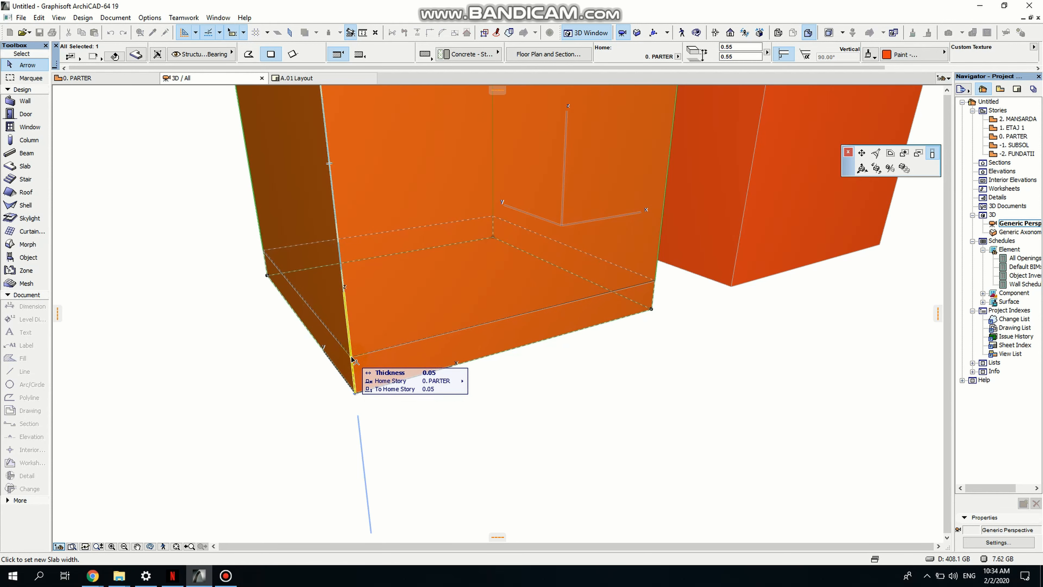
left_click(352, 358)
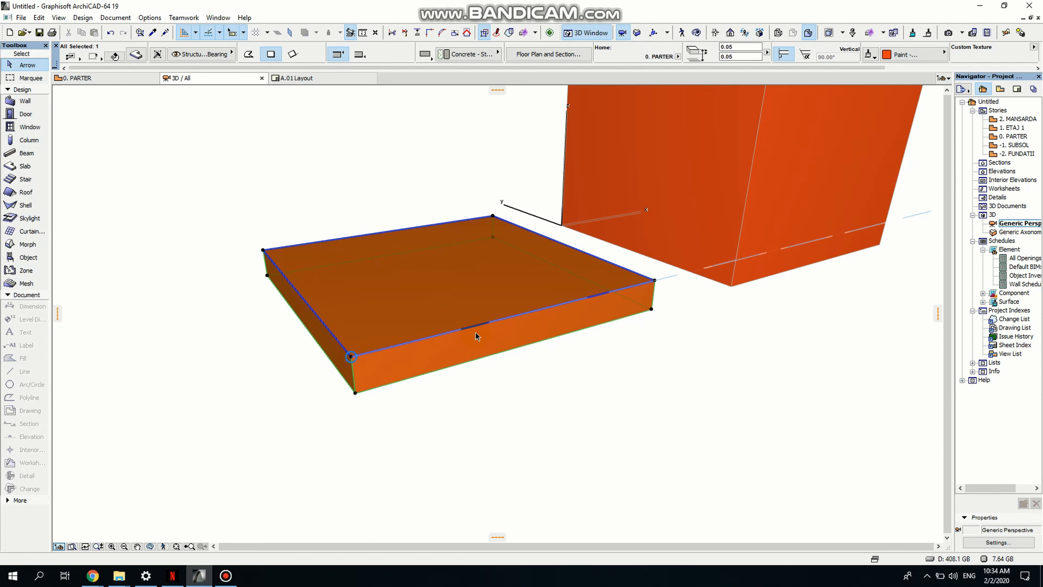
- Reduce the copied slab's thickness to 0.03 by moving its bottom corner up
middle_click_drag(529, 346, 508, 369)
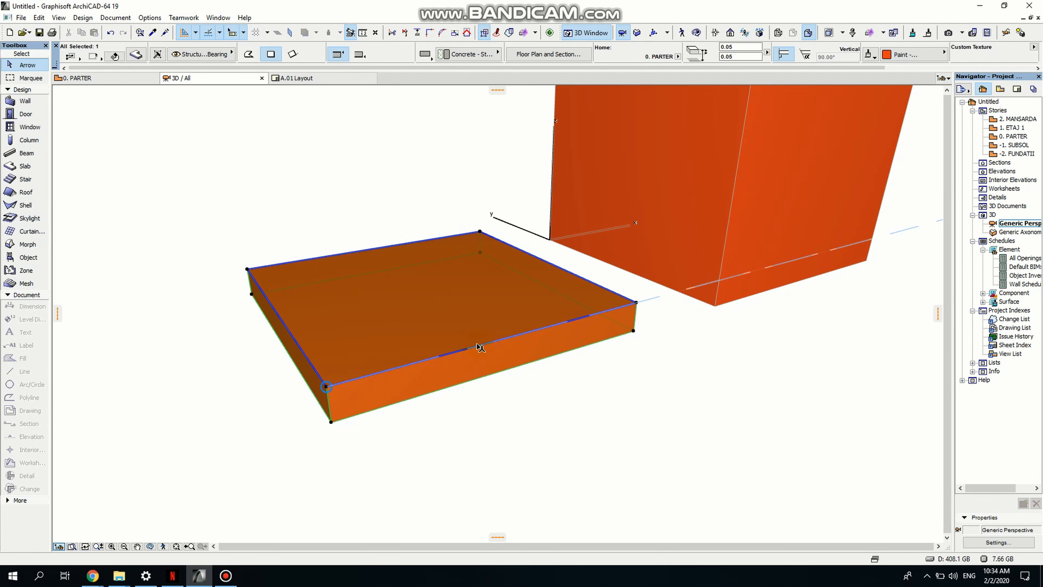
middle_click_drag(437, 322, 438, 386)
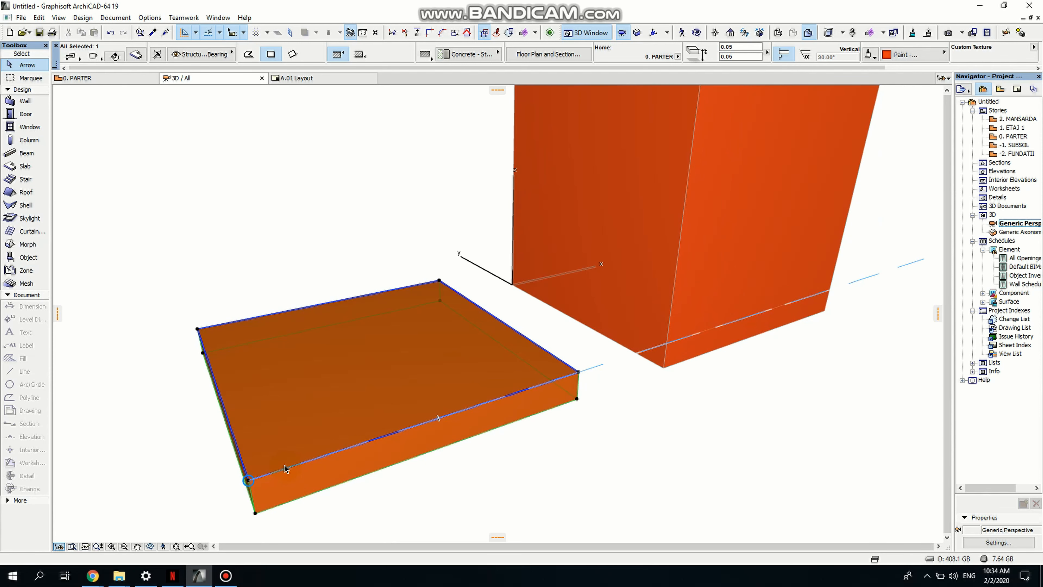
middle_click_drag(321, 497, 354, 408, "shift")
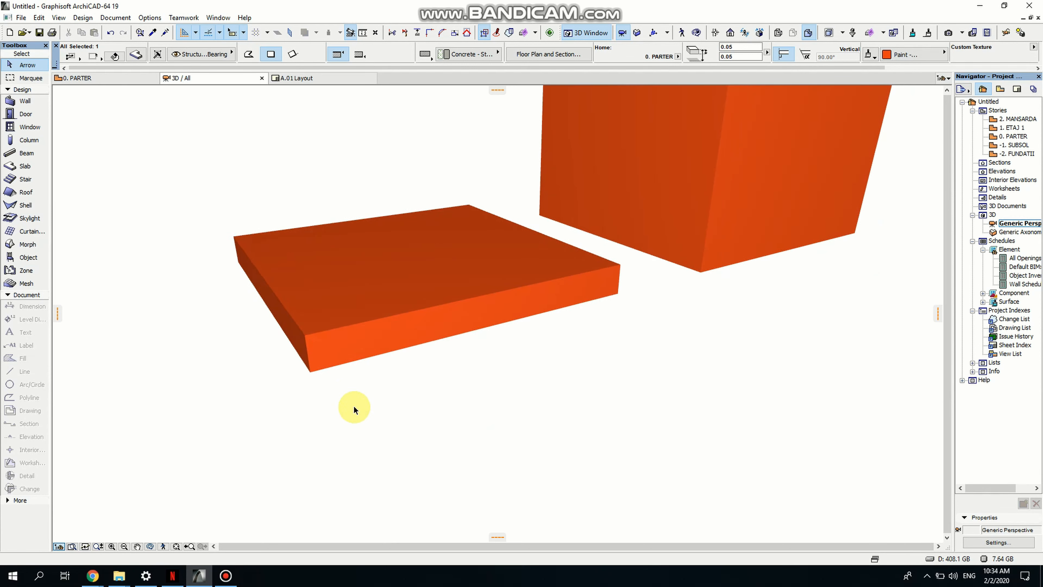
scroll(301, 336, "up", 1)
left_click(306, 332)
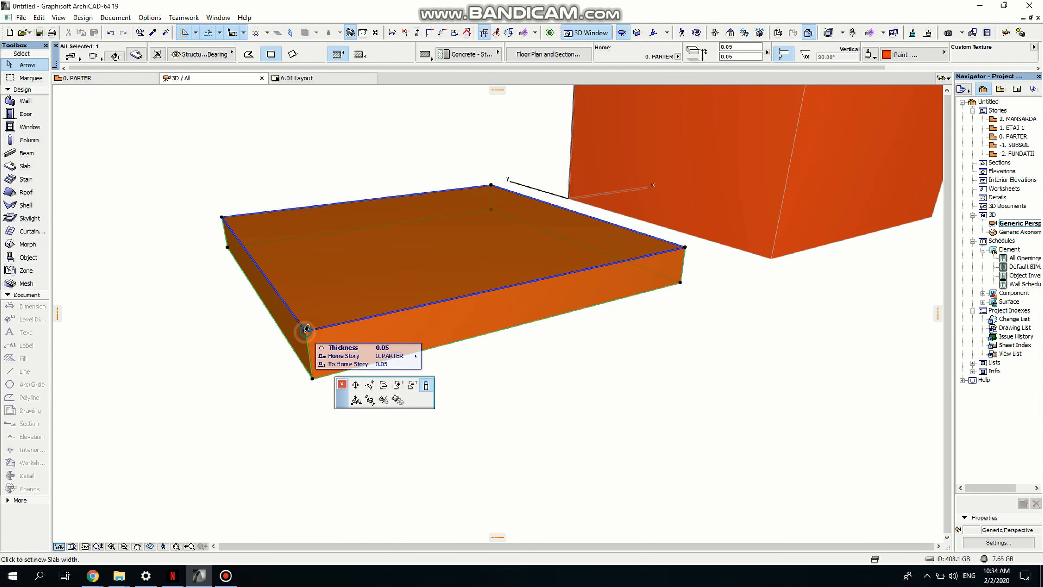
left_click(309, 348)
scroll(466, 379, "down", 3)
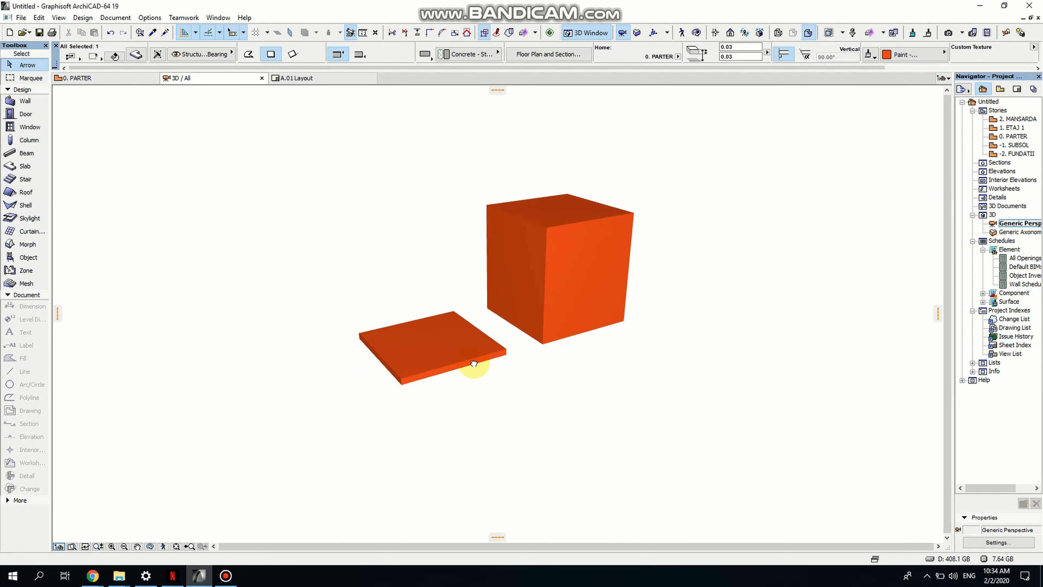
- Drag a copy of the thin slab up about 0.52, snapping its corner to the cube's top corner
scroll(474, 363, "up", 5)
scroll(507, 356, "down", 5)
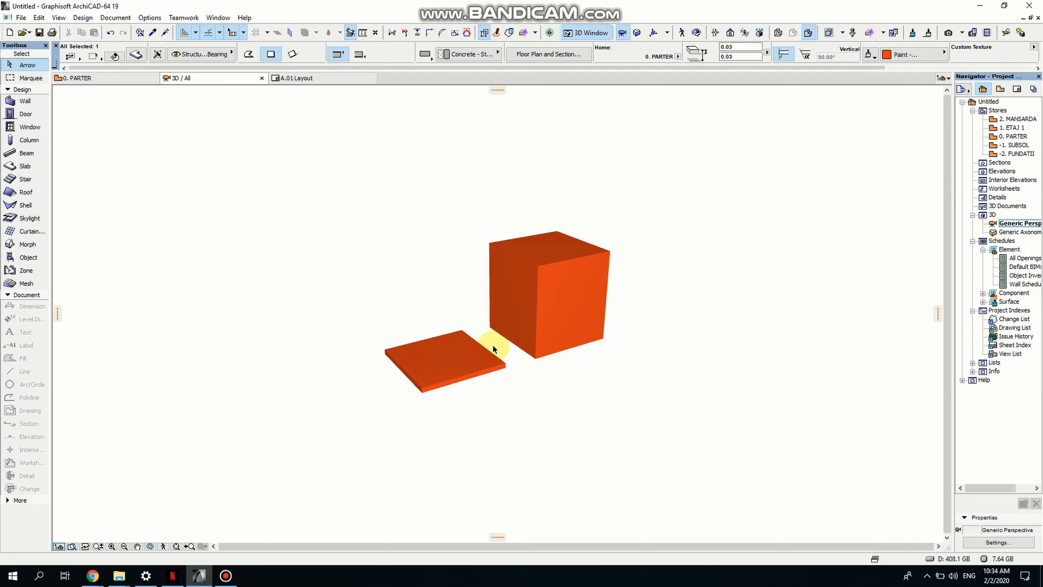
left_click(499, 370)
scroll(503, 376, "up", 1)
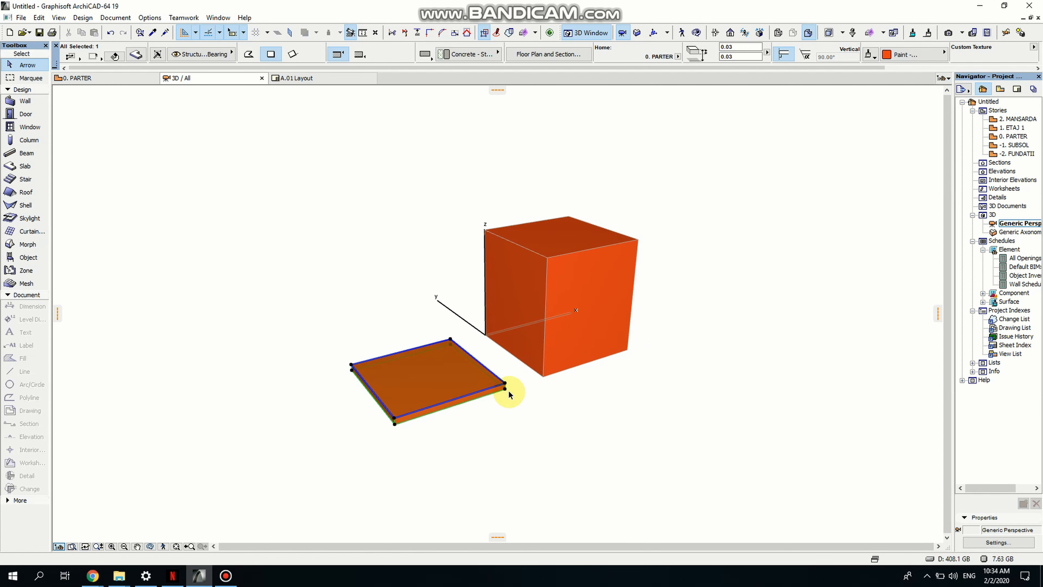
key("ctrl+d")
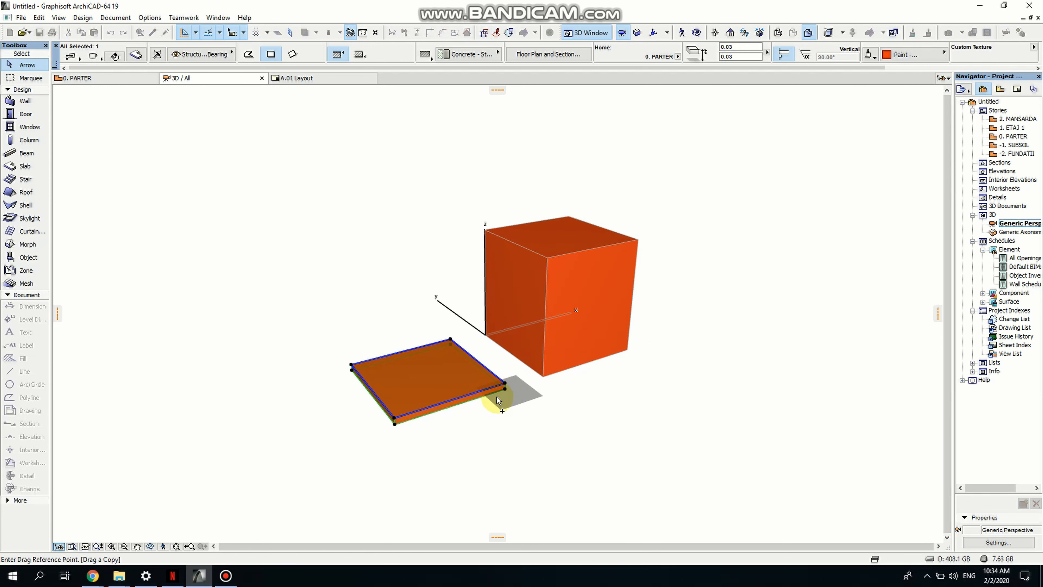
left_click(505, 384)
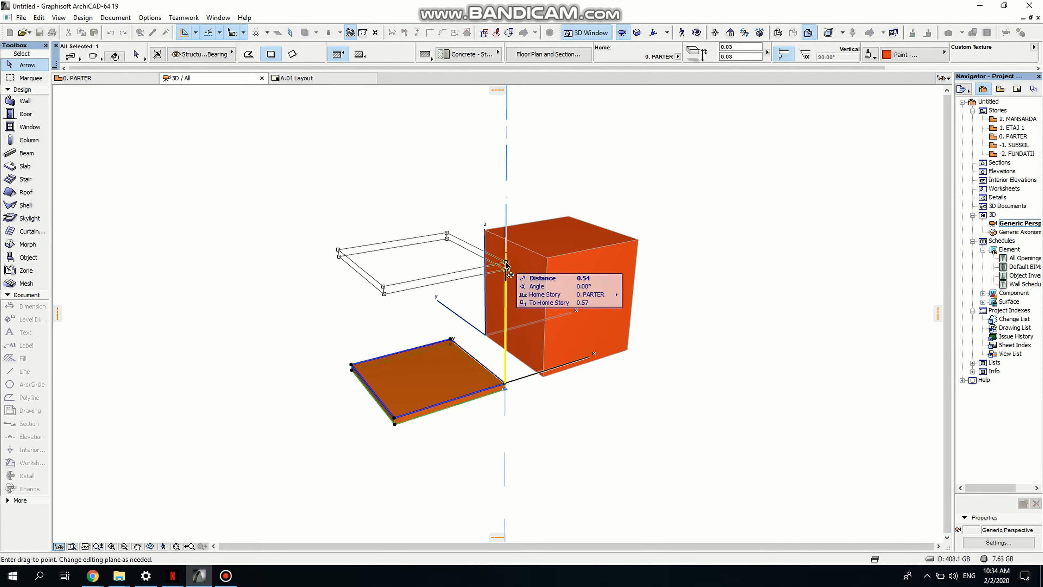
scroll(506, 265, "up", 2)
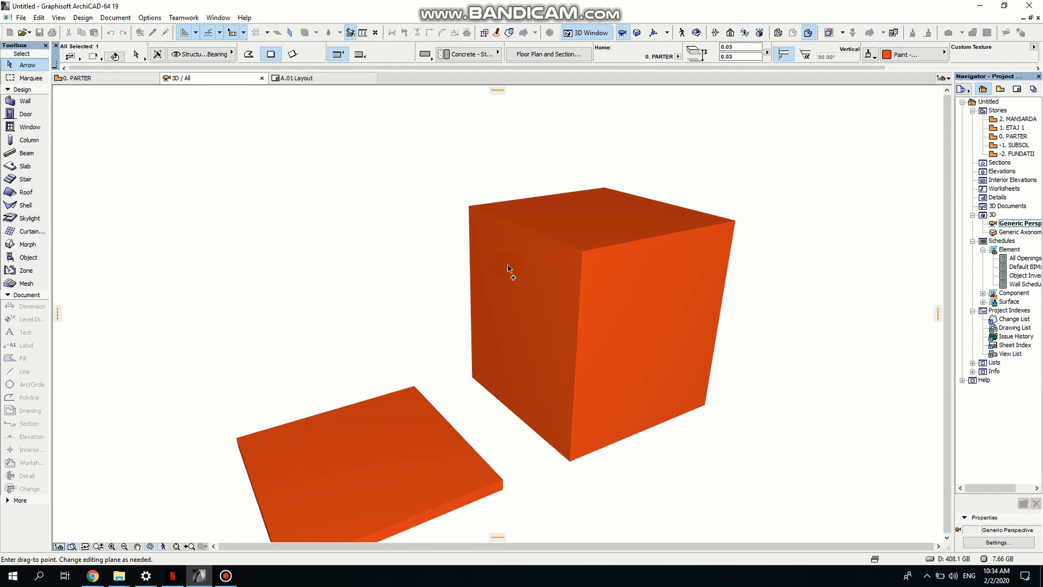
left_click(582, 253)
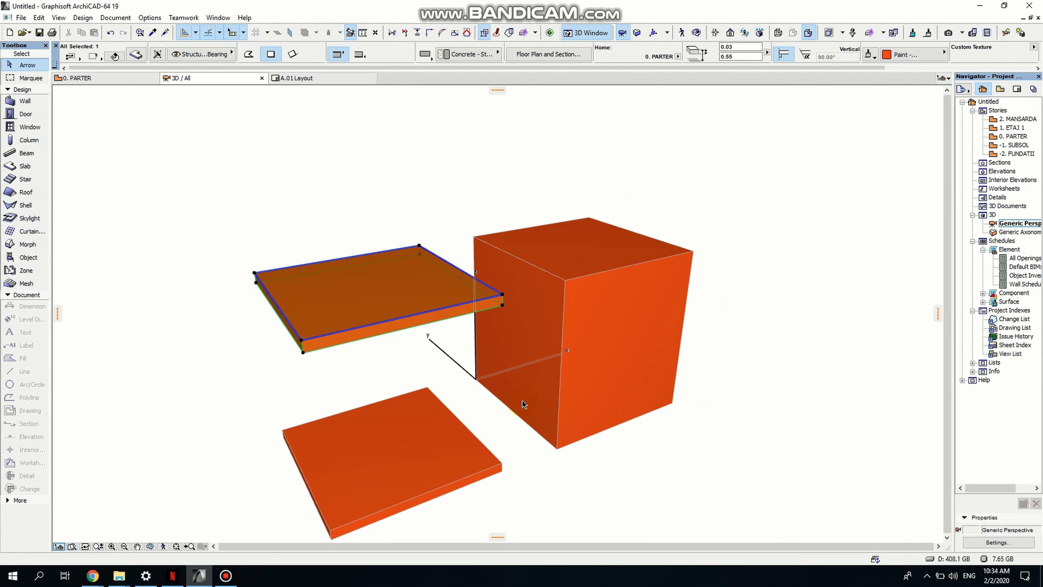
- Drag a copy of the raised slab down 0.03 so it sits directly beneath it
left_click(150, 546)
left_click_drag(254, 500, 475, 387)
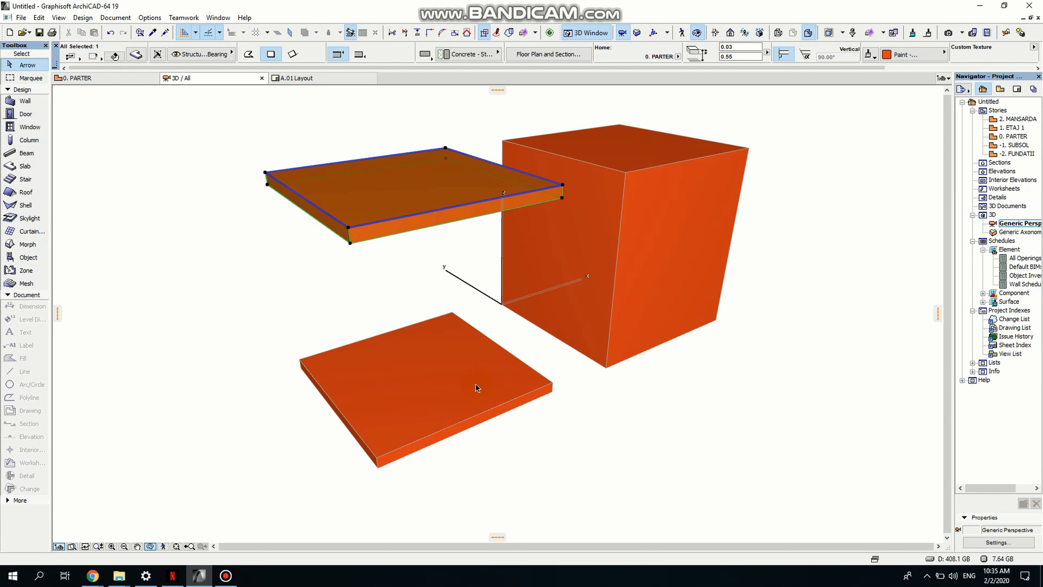
key("Escape")
key("Escape")
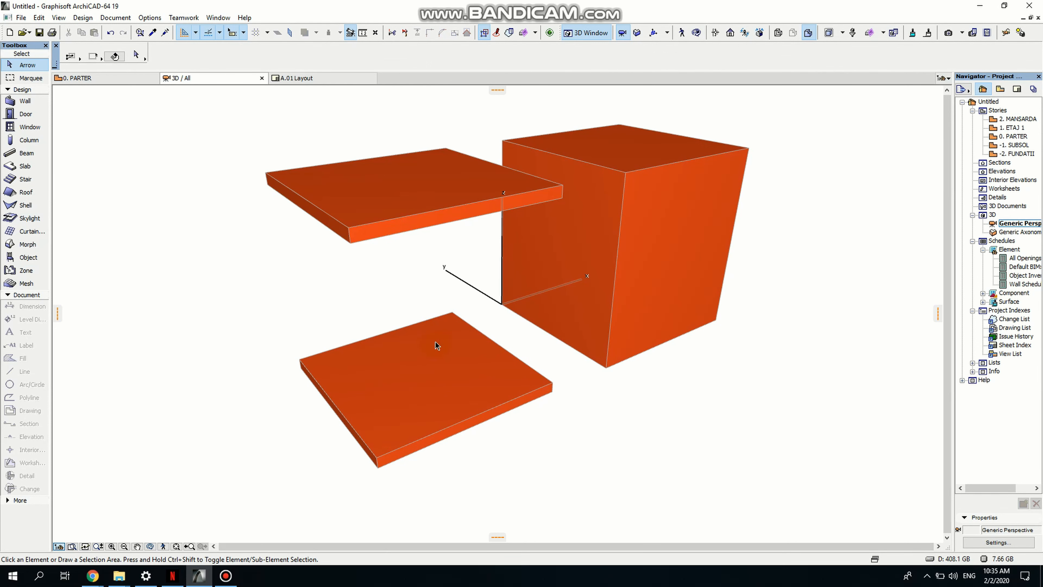
left_click(412, 219)
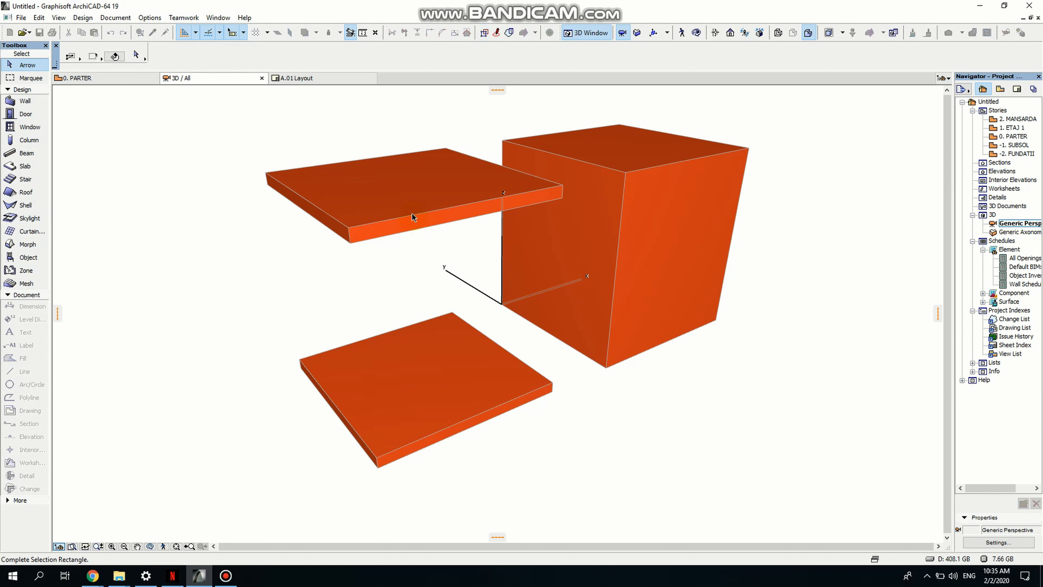
left_click(412, 215)
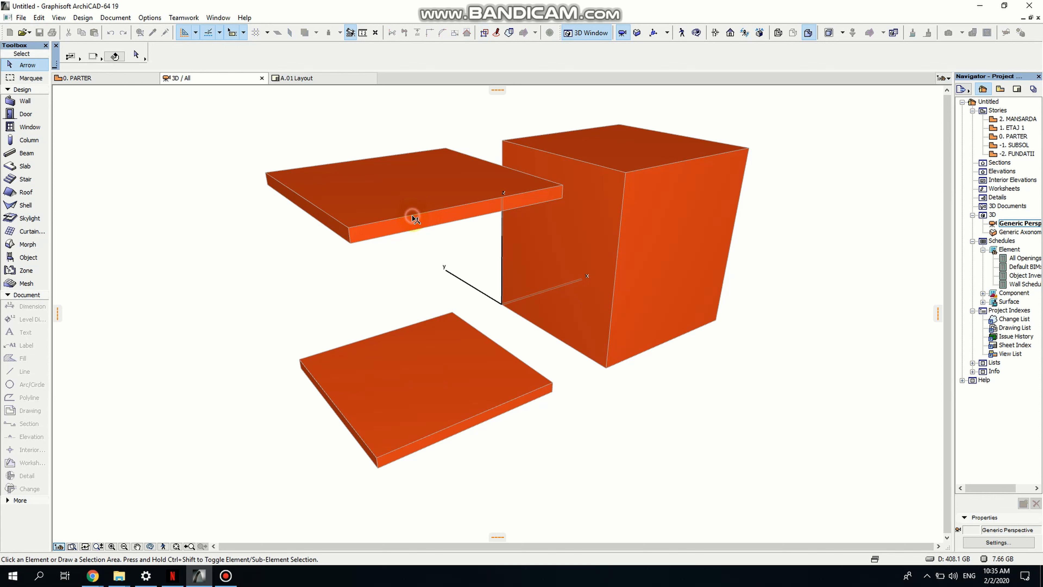
left_click(566, 188)
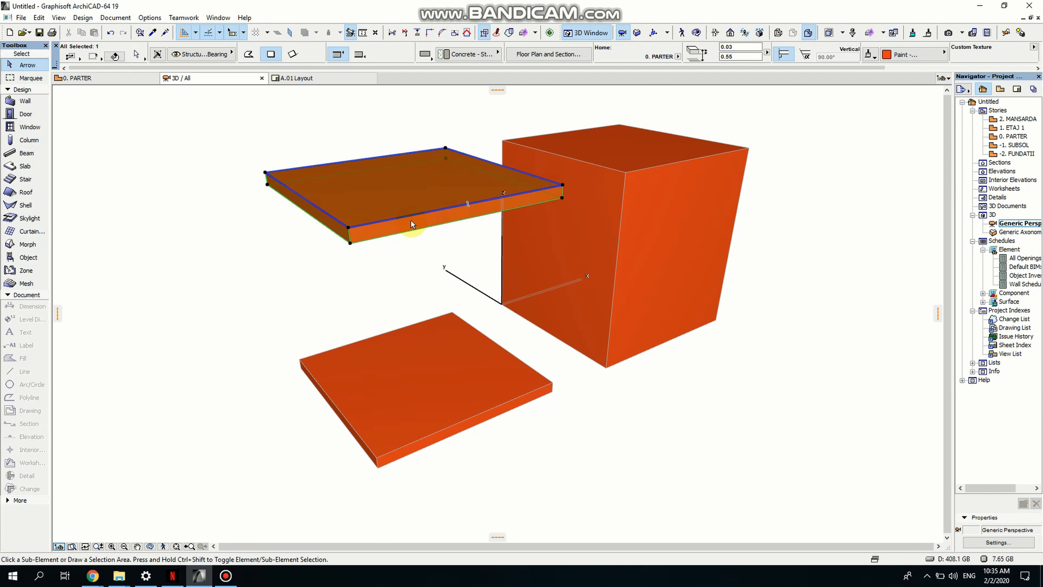
key("ctrl+shift+d")
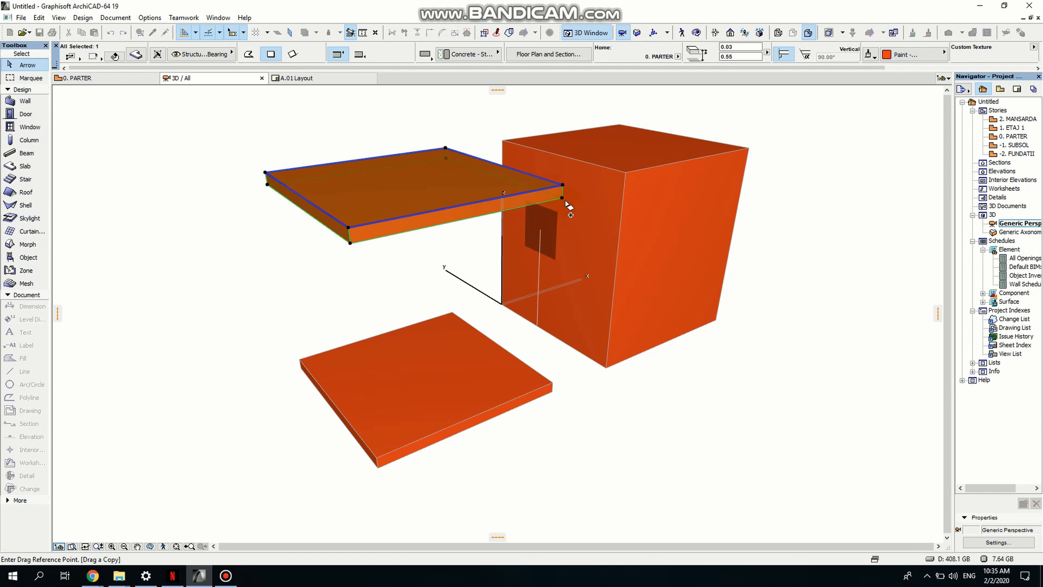
left_click(563, 186)
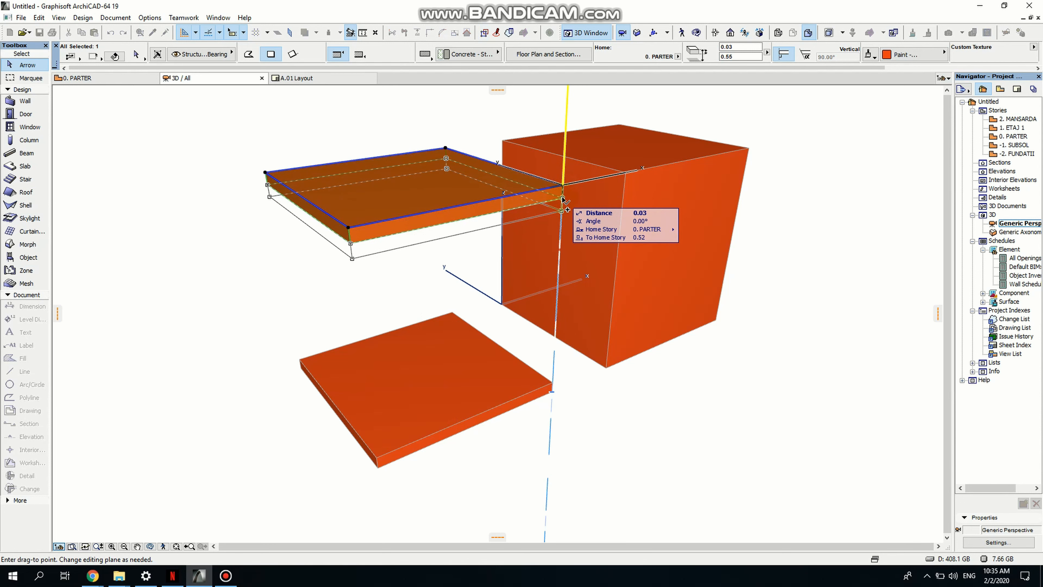
left_click(561, 211)
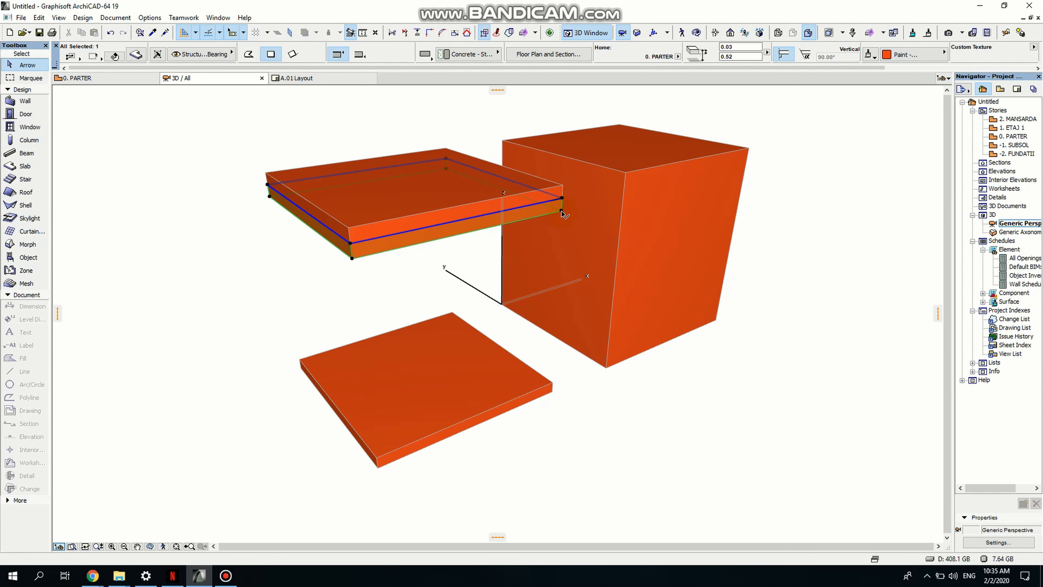
- Set the new lower slab's thickness to 0.01 by moving its corner
left_click(562, 212)
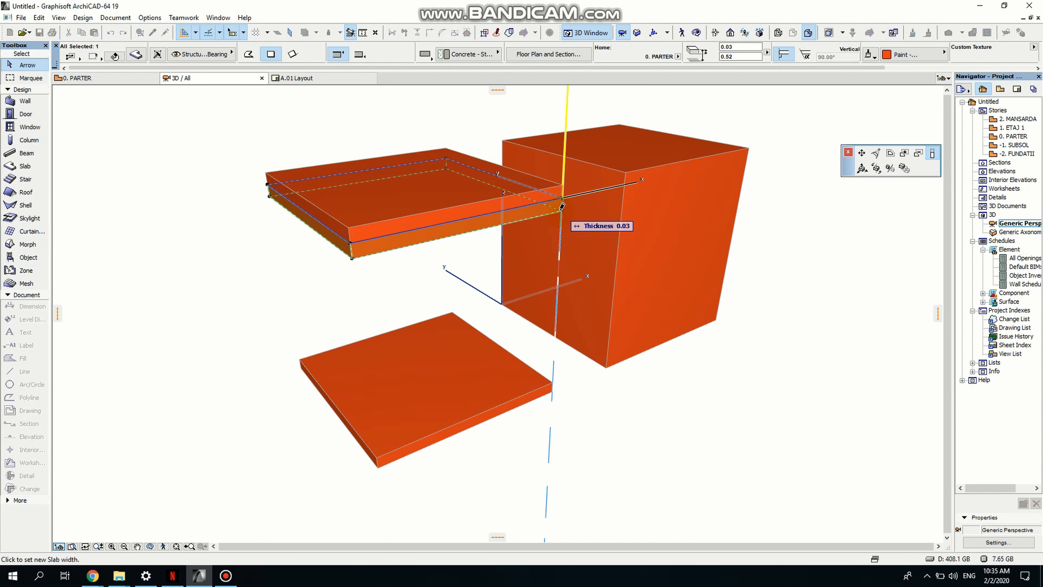
scroll(562, 207, "up", 3)
scroll(562, 207, "up", 2)
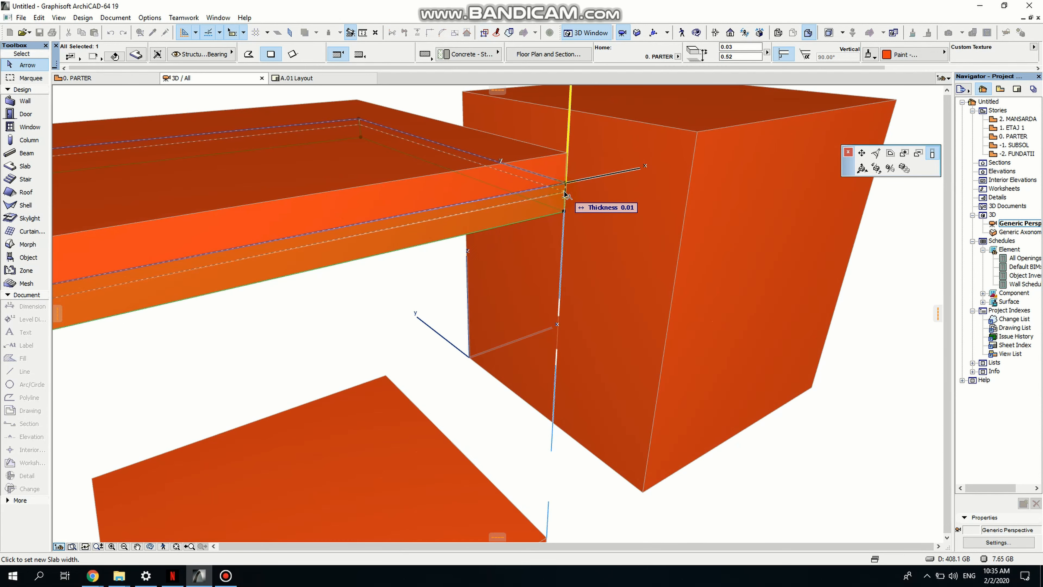
left_click(566, 195)
scroll(629, 186, "down", 5)
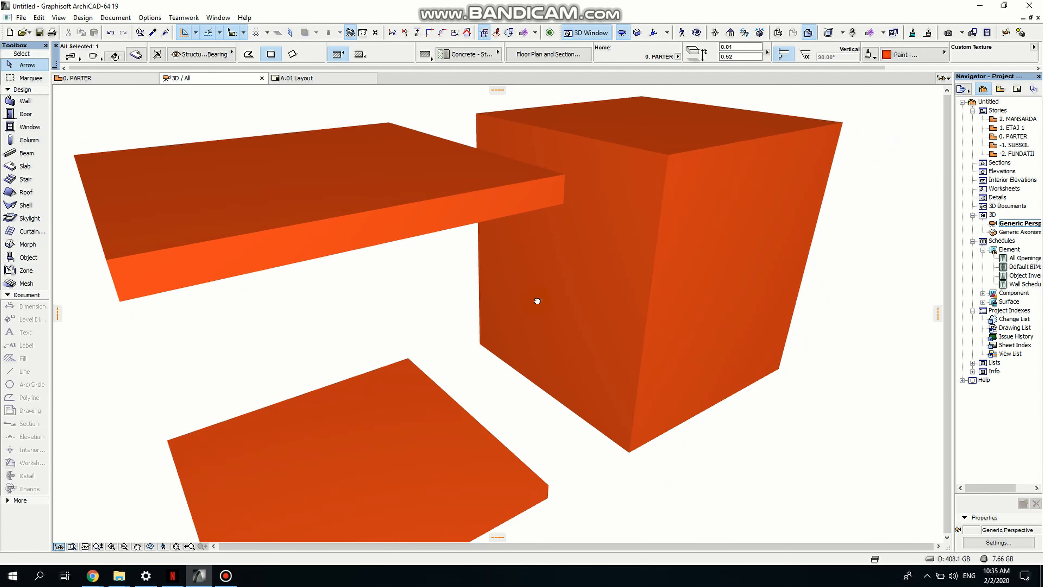
- Override the thin slab's surface material with Paint - Ultramarine Violet
left_click(915, 54)
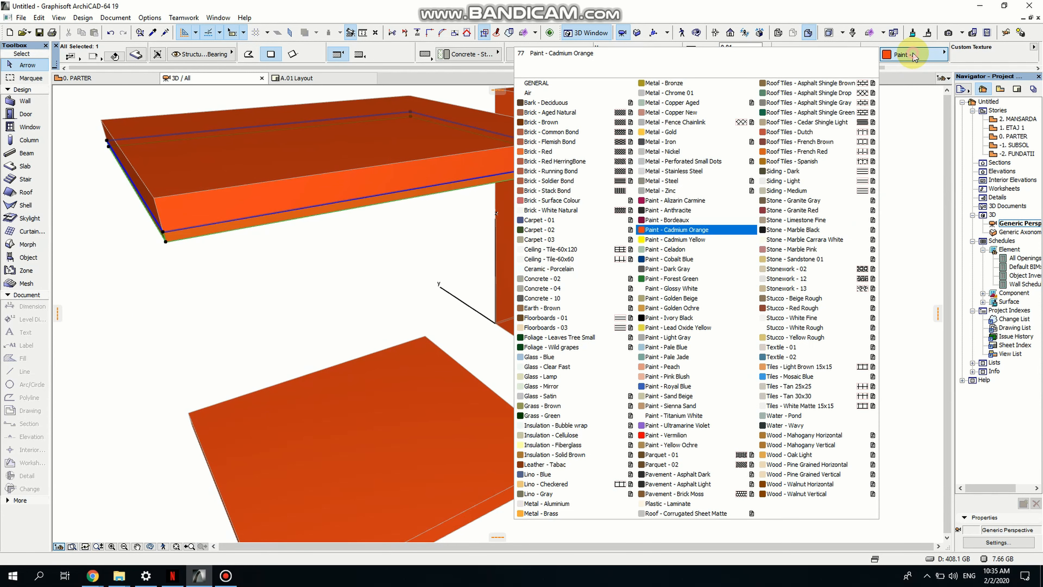
left_click(652, 425)
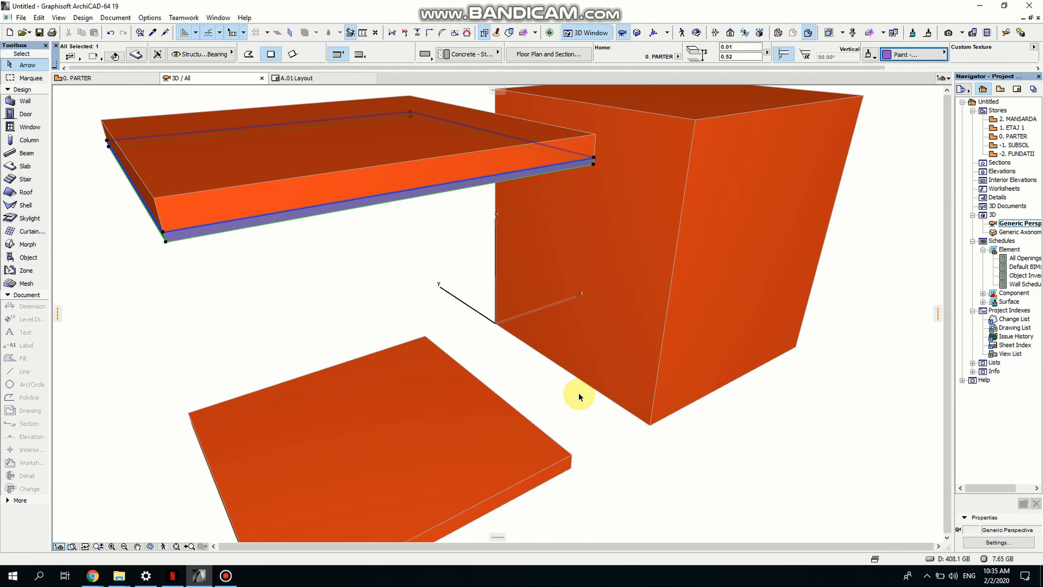
left_click(753, 454)
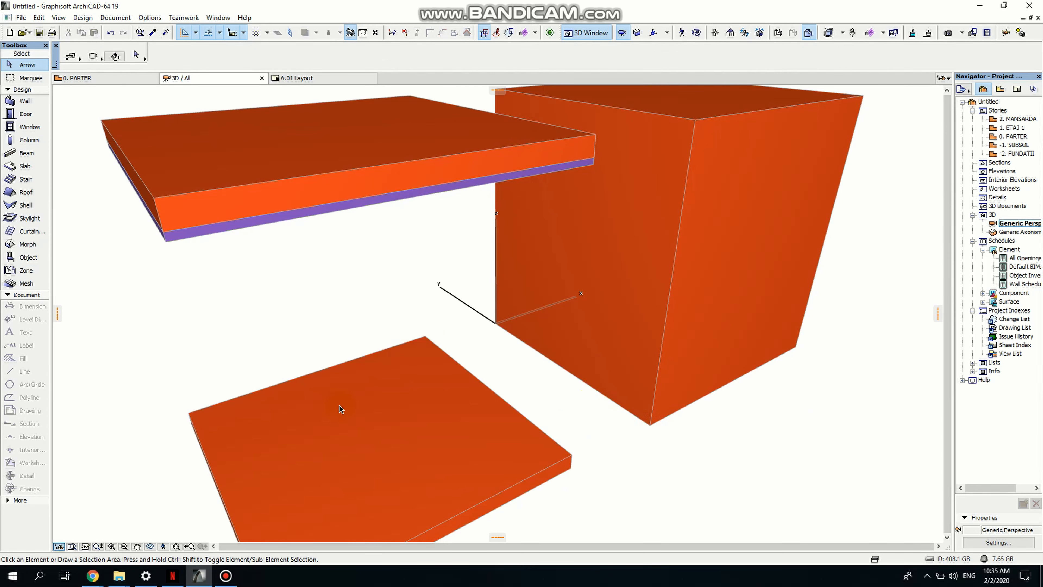
- Drag a copy of the violet slab down 0.01 so it sits beneath it
scroll(339, 408, "down", 2)
scroll(335, 407, "up", 2)
left_click(150, 546)
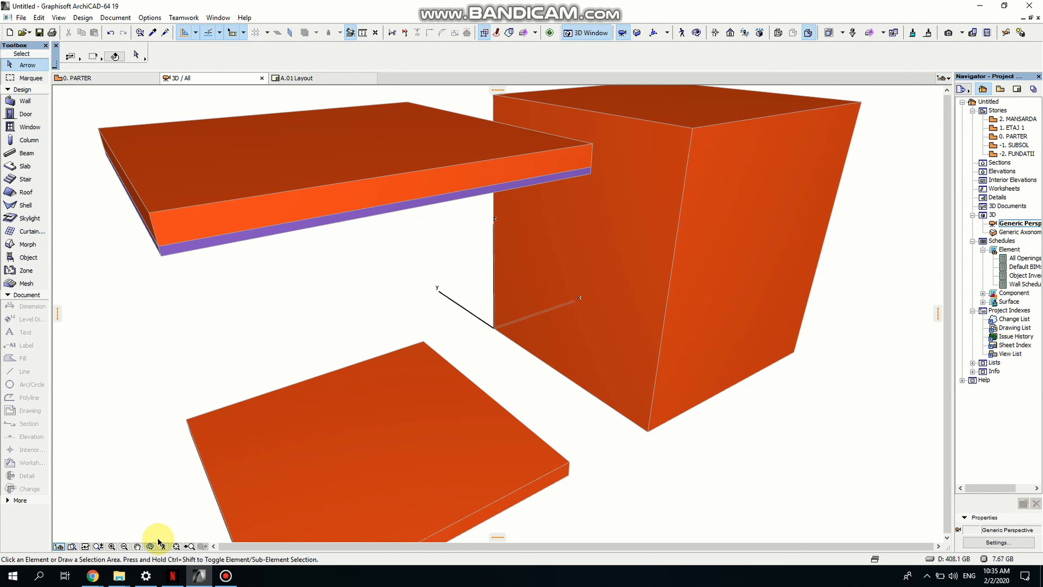
left_click_drag(296, 423, 431, 251)
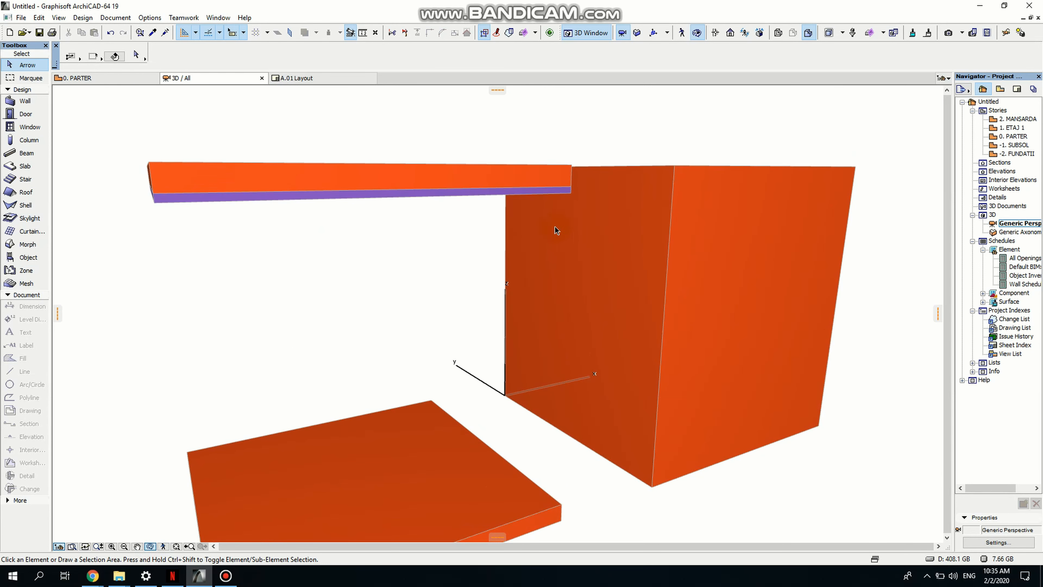
left_click(566, 195)
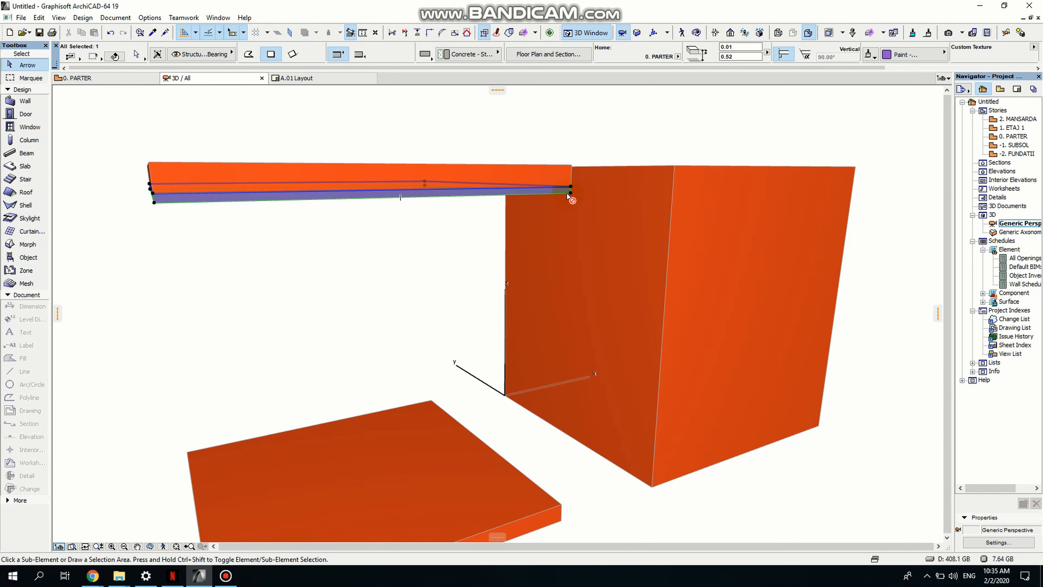
key("ctrl+shift+d")
left_click(570, 192)
scroll(569, 197, "up", 3)
scroll(571, 196, "down", 1)
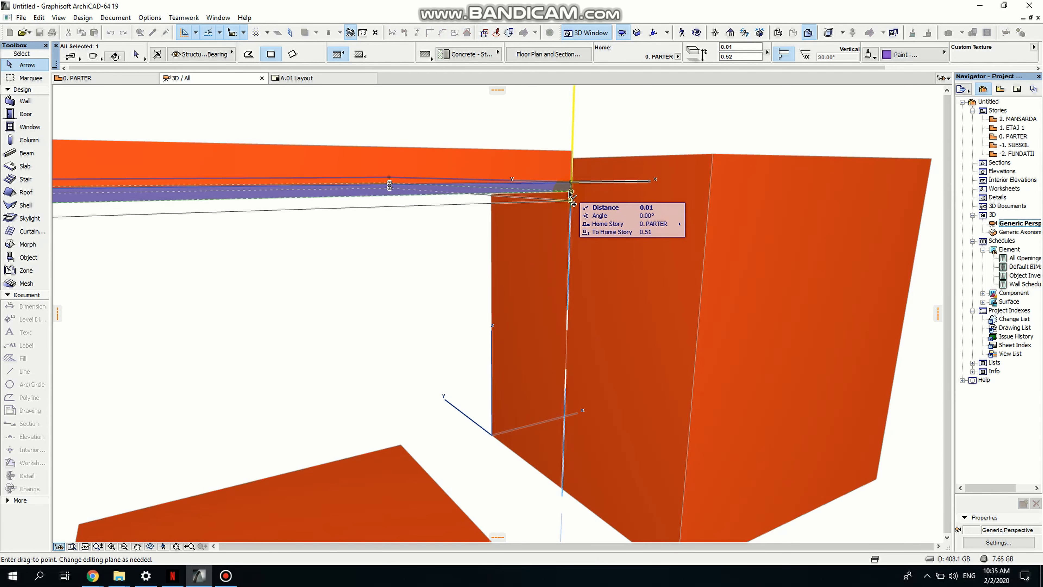
left_click(570, 196)
- Override the new bottom slab's surface material with Paint - Cadmium Orange
left_click(906, 61)
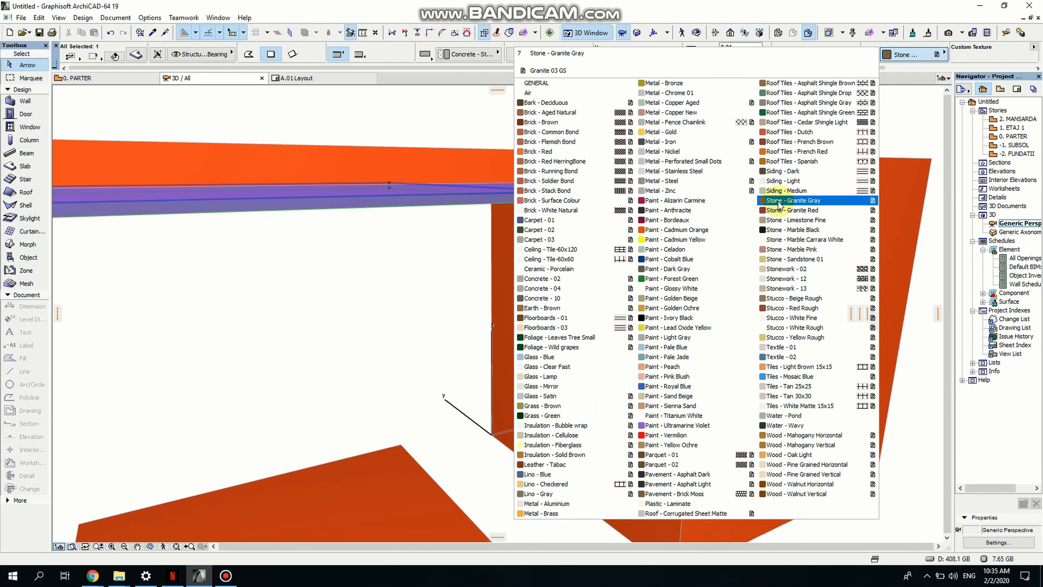
left_click(656, 230)
left_click(435, 290)
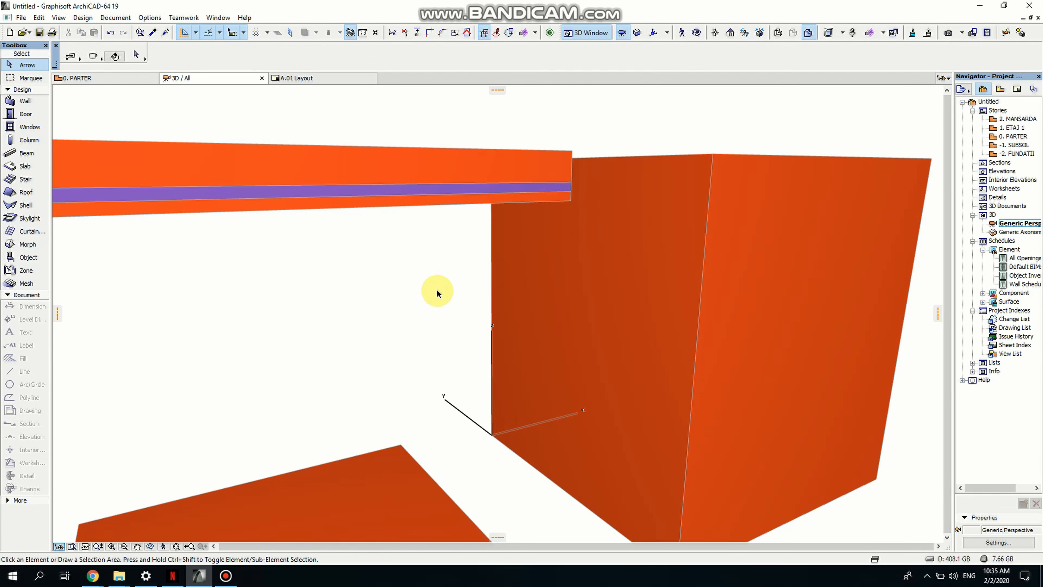
scroll(437, 289, "down", 5)
scroll(475, 283, "up", 1)
middle_click_drag(475, 284, 519, 246)
scroll(493, 240, "down", 4)
scroll(351, 227, "up", 2)
scroll(353, 228, "up", 1)
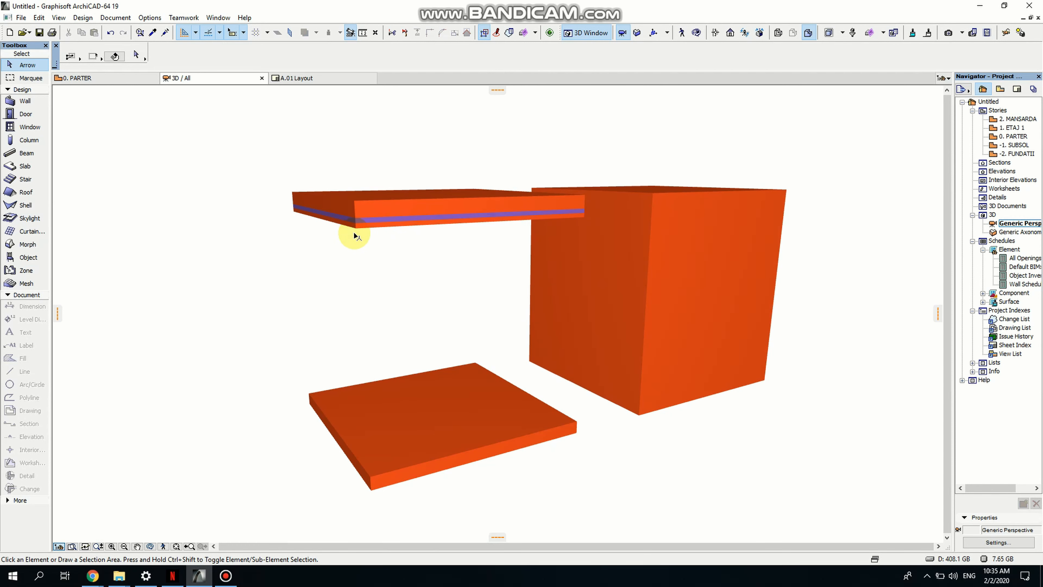
left_click(360, 225)
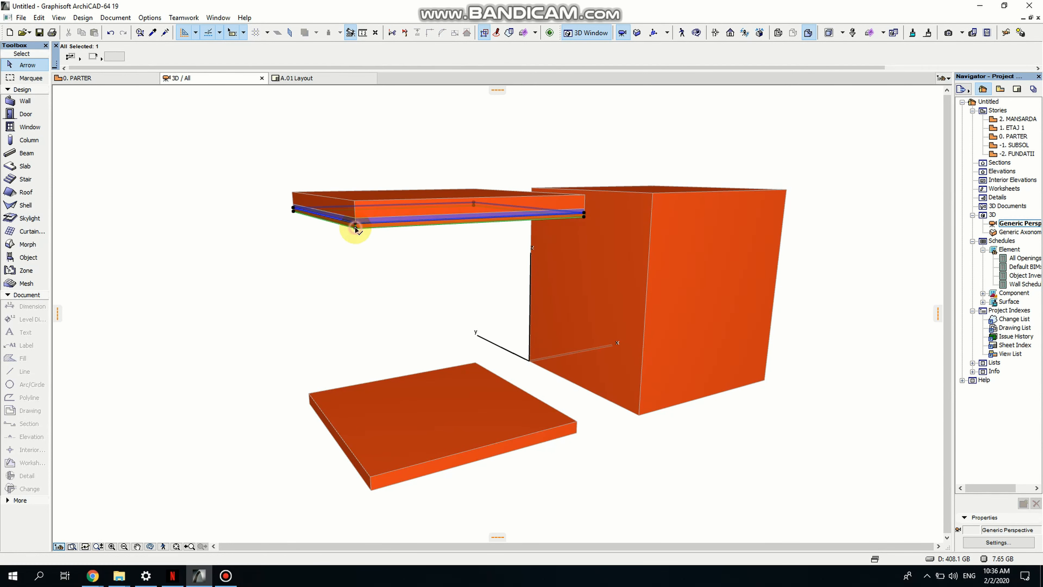
key("ctrl+d")
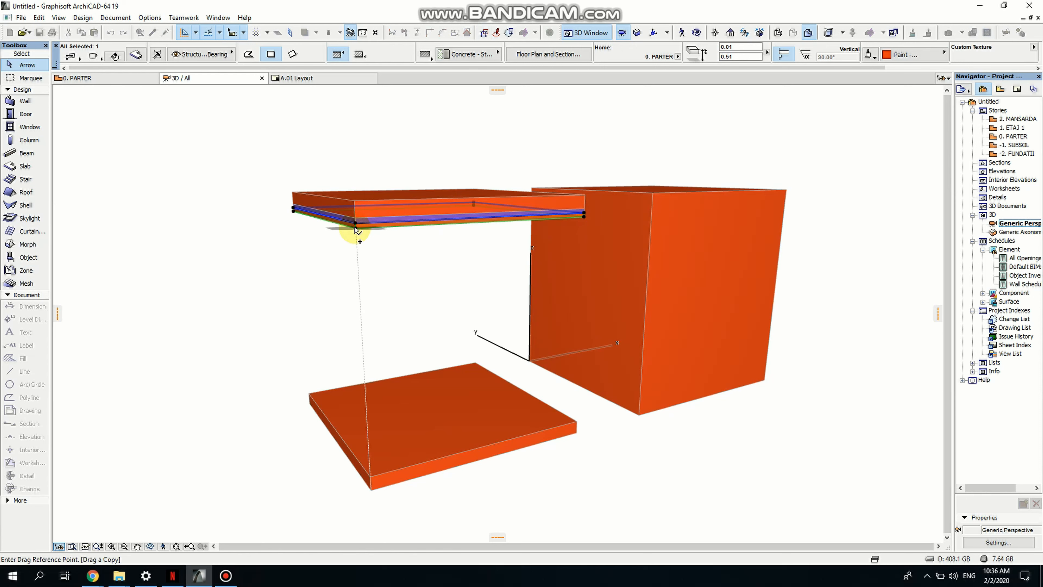
middle_click_drag(611, 279, 589, 256)
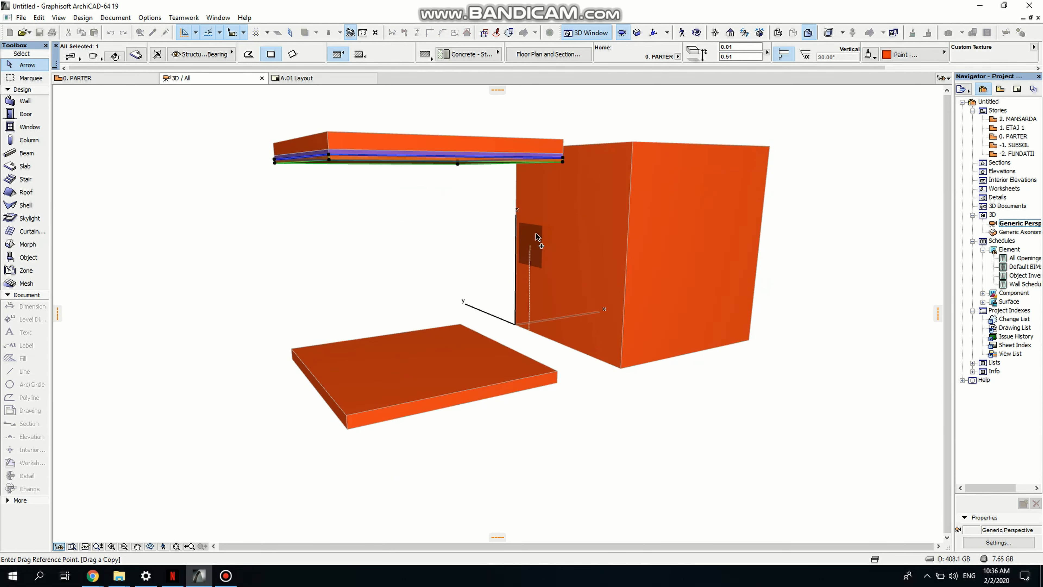
scroll(563, 165, "up", 1)
scroll(565, 161, "up", 1)
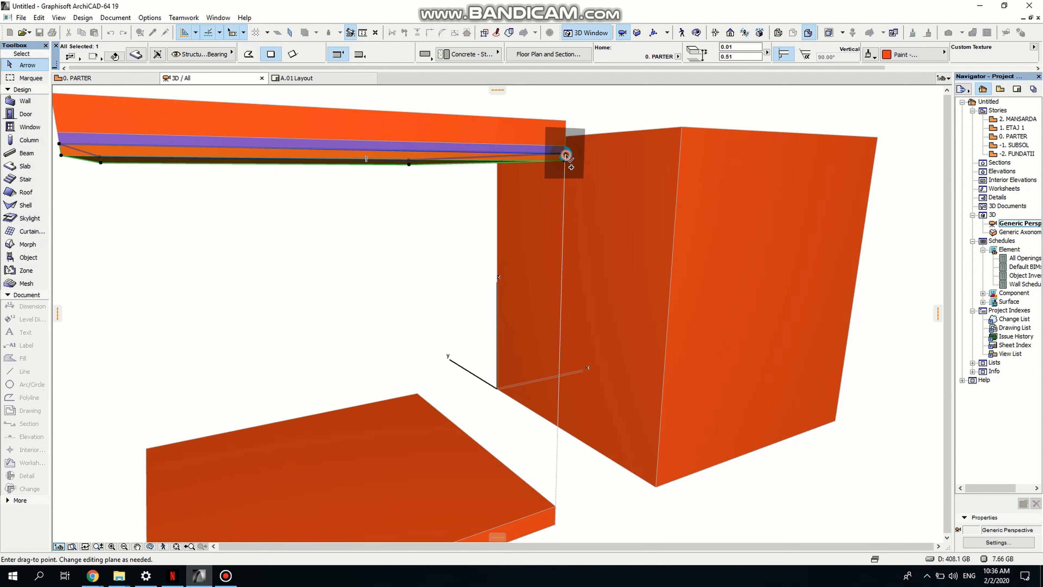
left_click(565, 155)
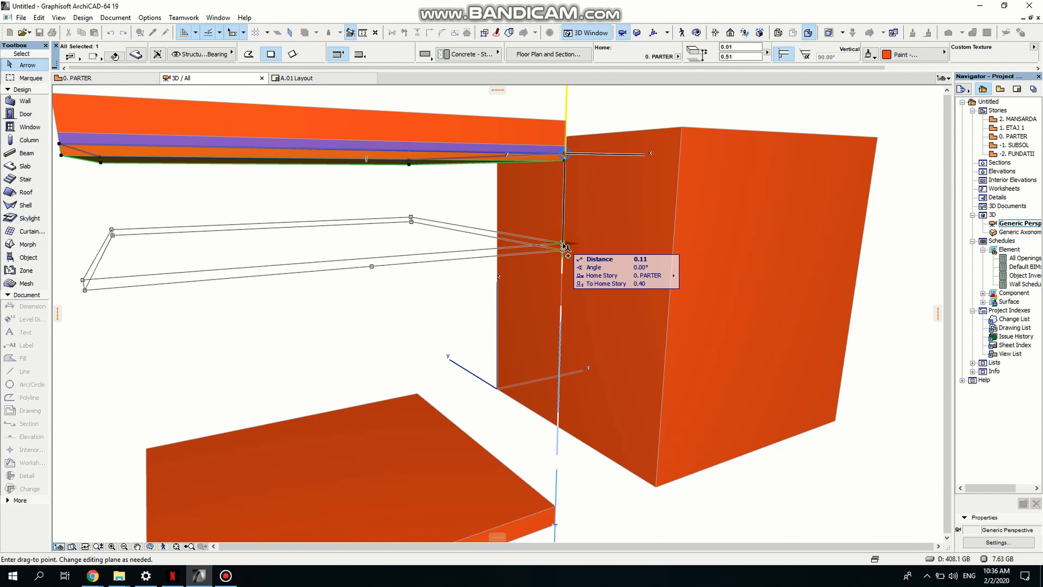
key("Escape")
key("Escape")
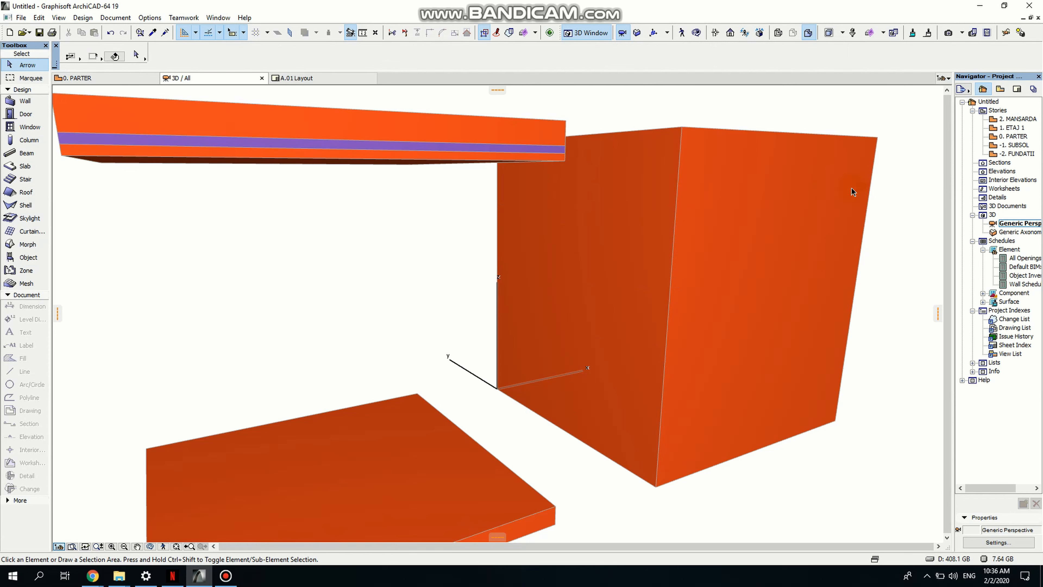
- On the 0. PARTER floor plan, draw a horizontal section line across both elements and open its section view
double_click(1011, 137)
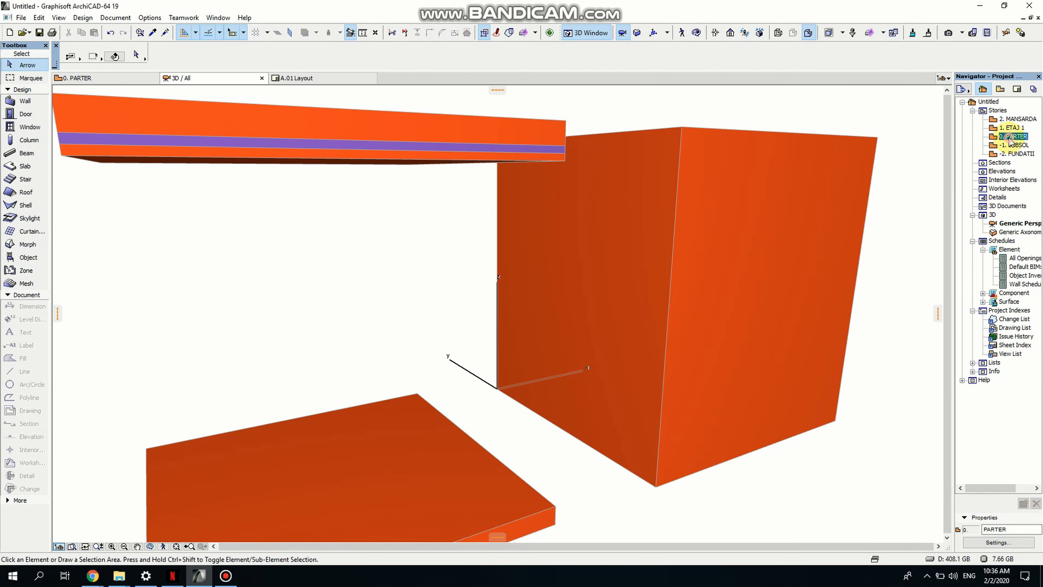
left_click(501, 330)
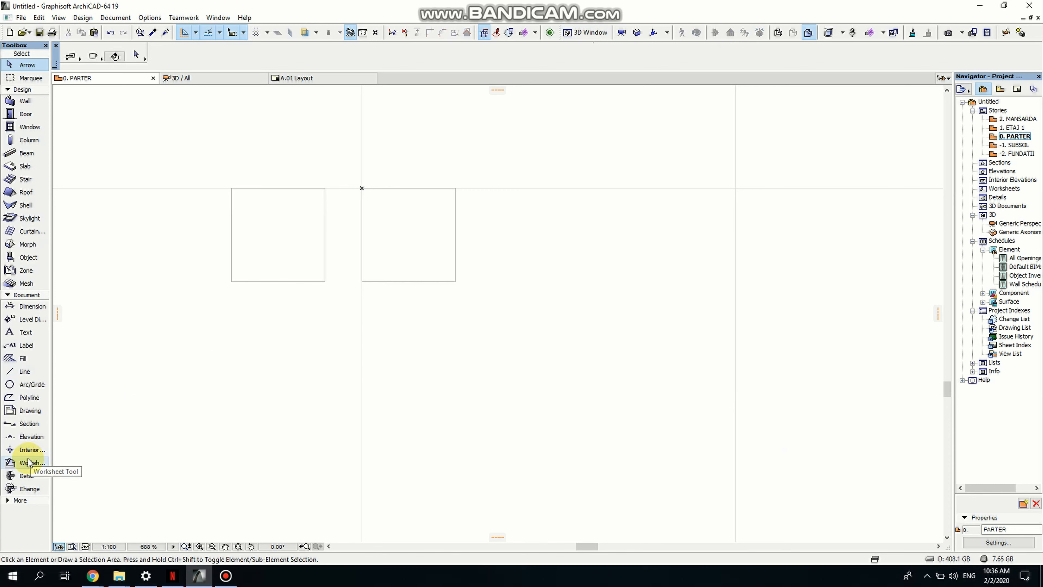
left_click(23, 424)
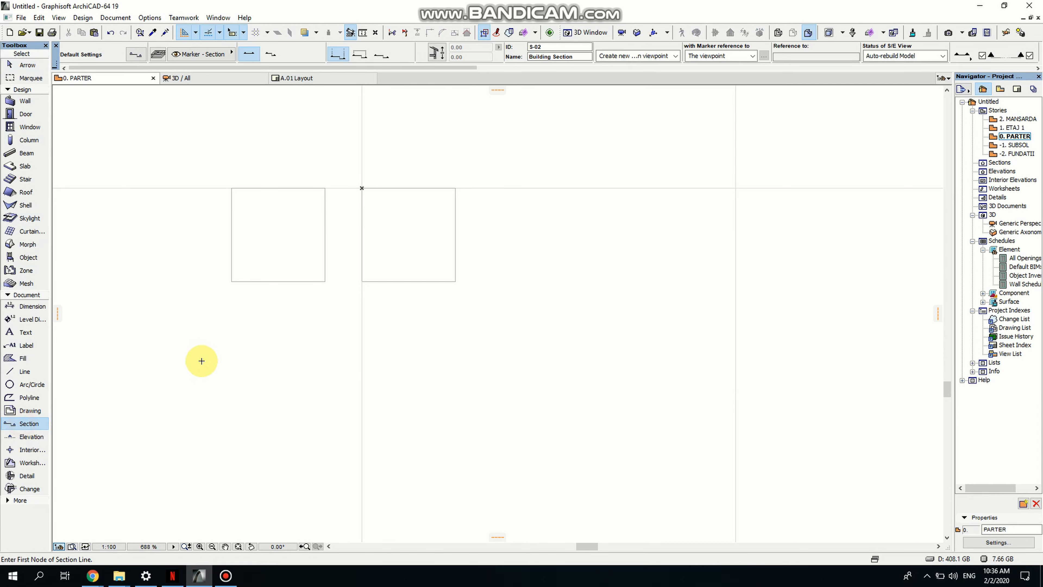
left_click(183, 342)
left_click(487, 341)
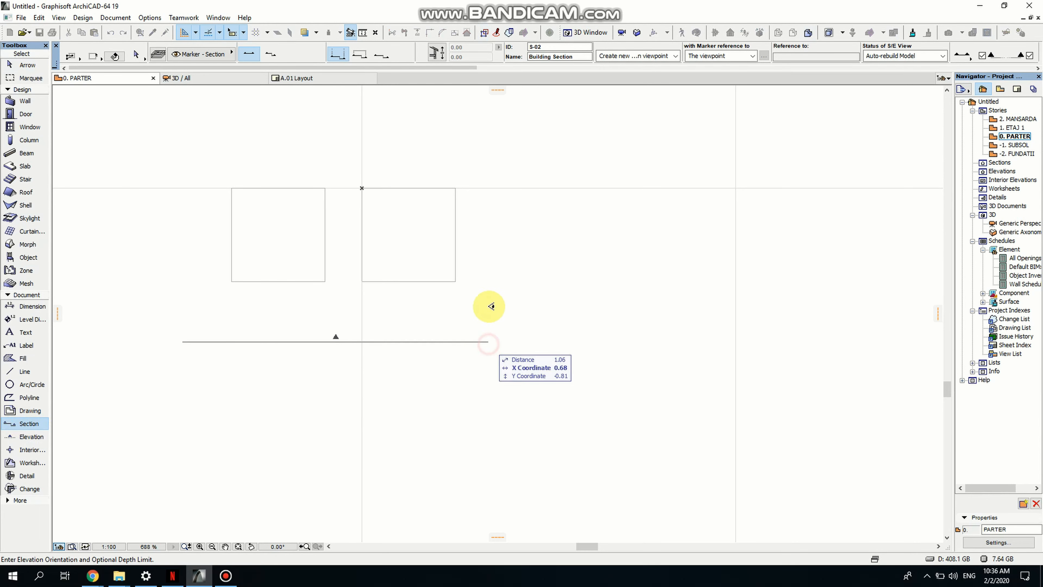
left_click(488, 306)
left_click(488, 341)
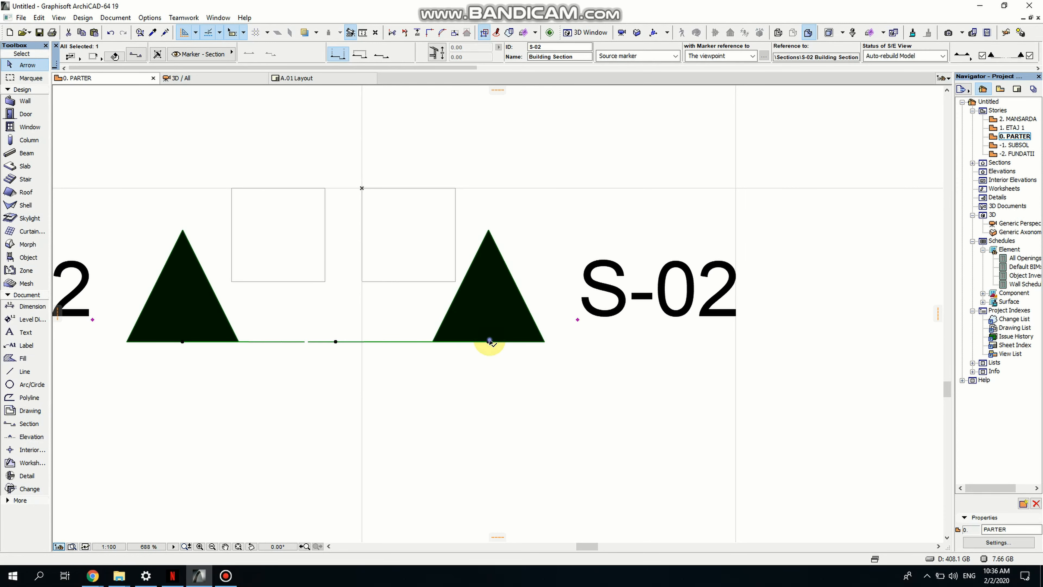
right_click(489, 341)
left_click(534, 124)
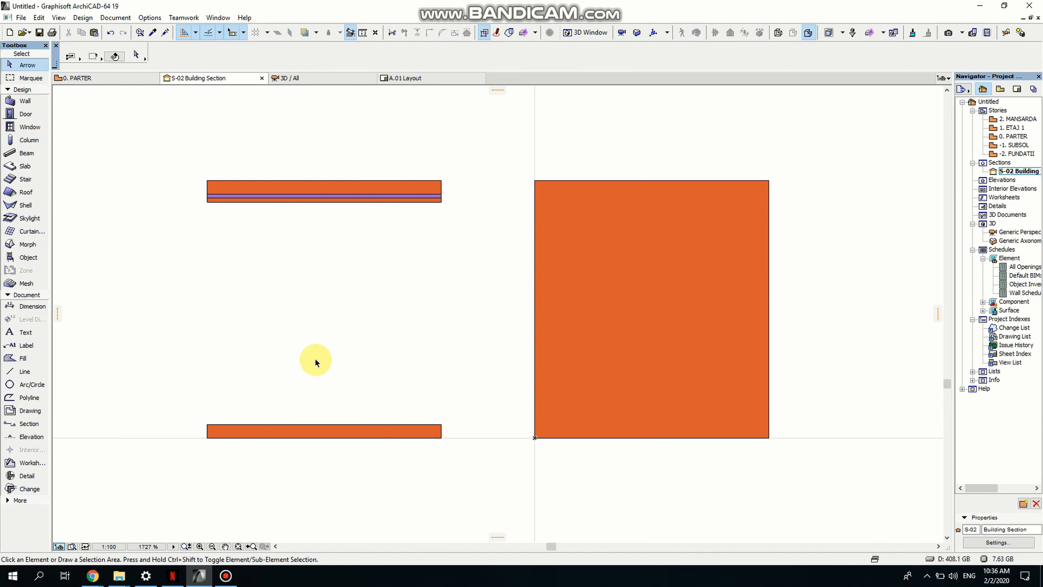
- Draw a vertical line from the lower slab's left corner up to the underside of the stacked thin slabs
middle_click_drag(316, 359, 363, 366)
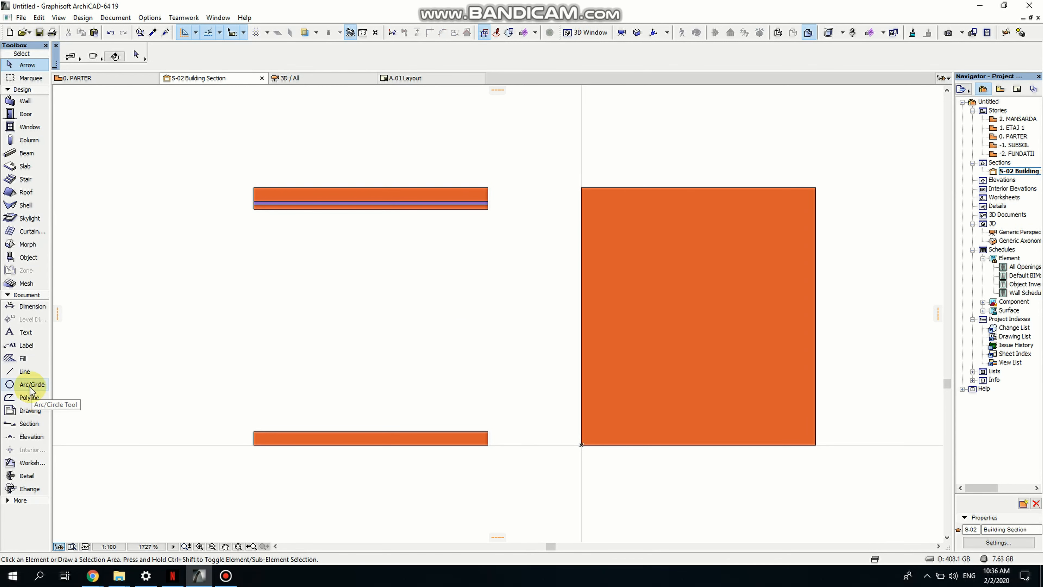
left_click(23, 372)
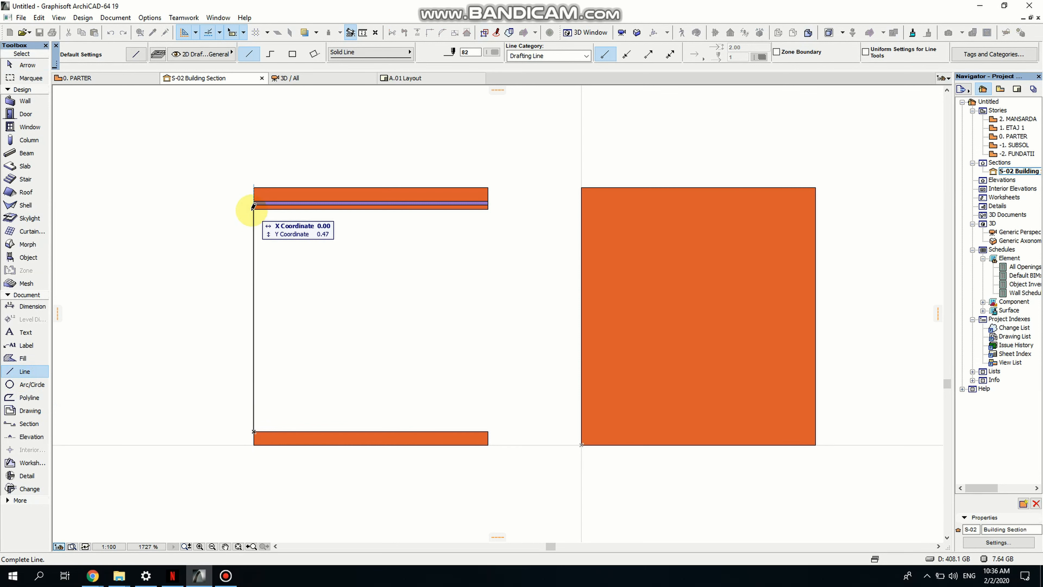
scroll(251, 207, "up", 4)
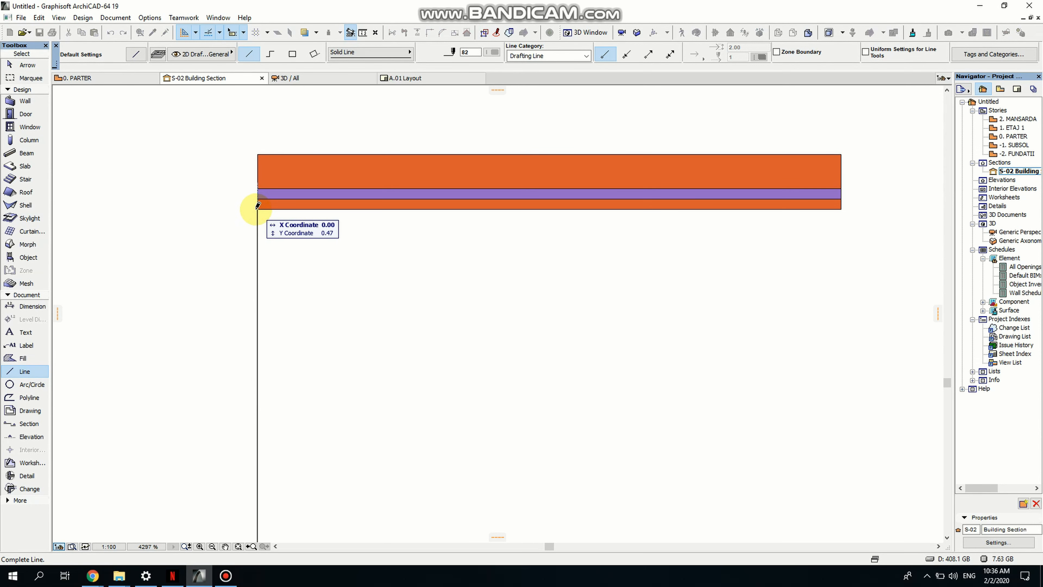
left_click(258, 205)
scroll(193, 312, "down", 3)
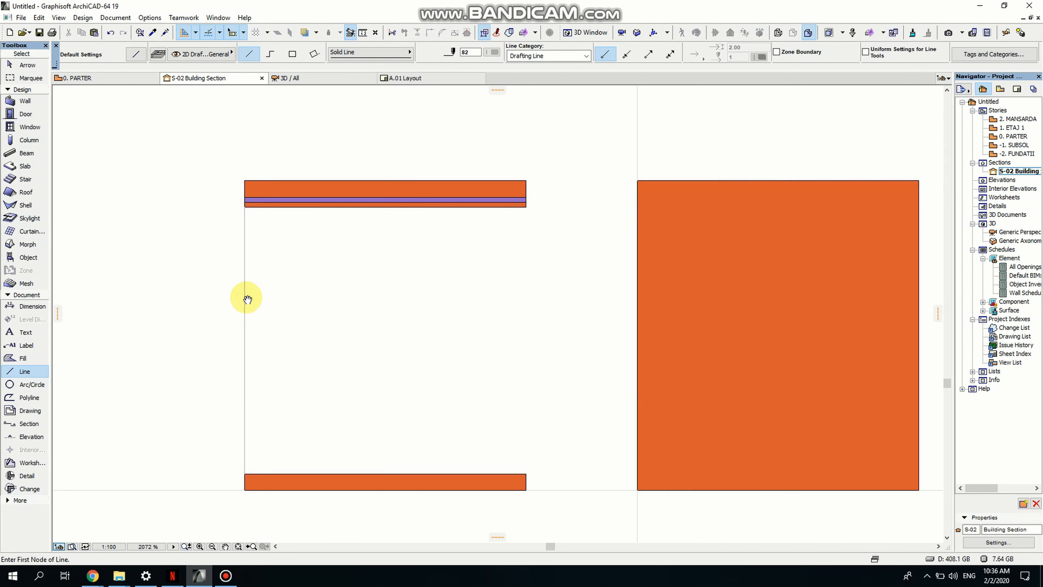
key("Escape")
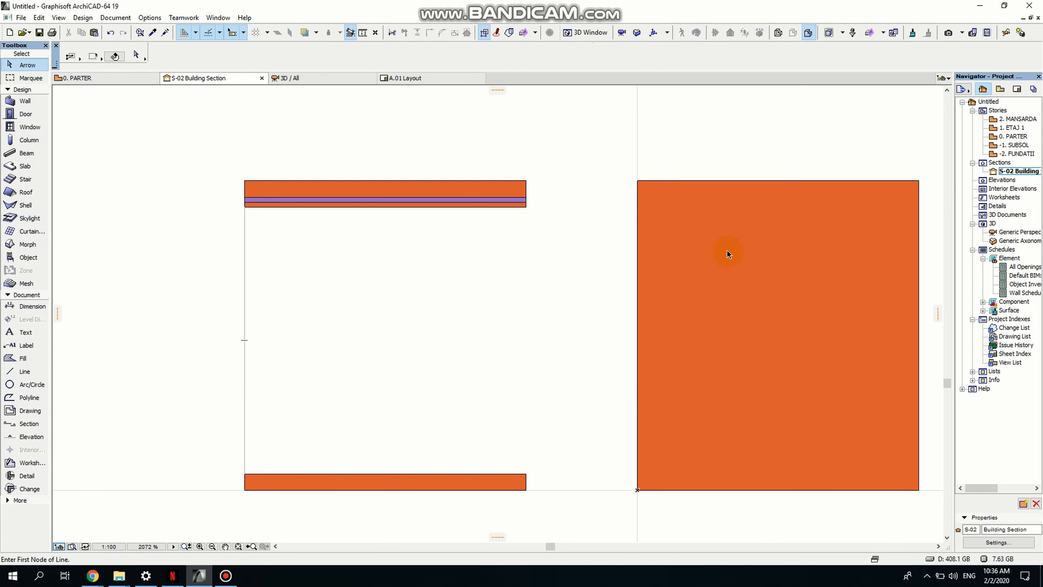
- Rotate a copy of the vertical line by -90° about a point on it to create a horizontal line
left_click(523, 207)
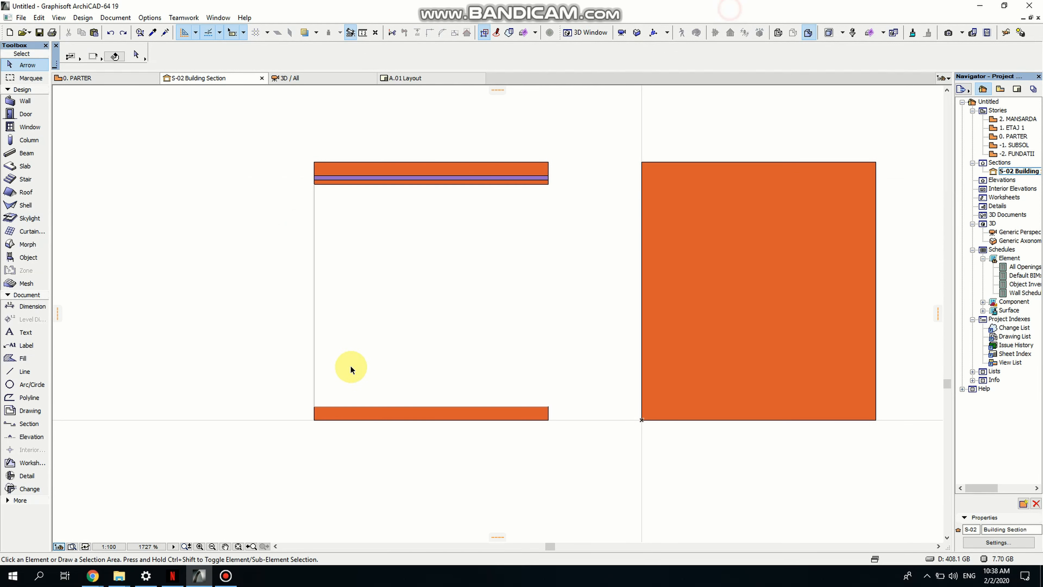
scroll(338, 404, "up", 1)
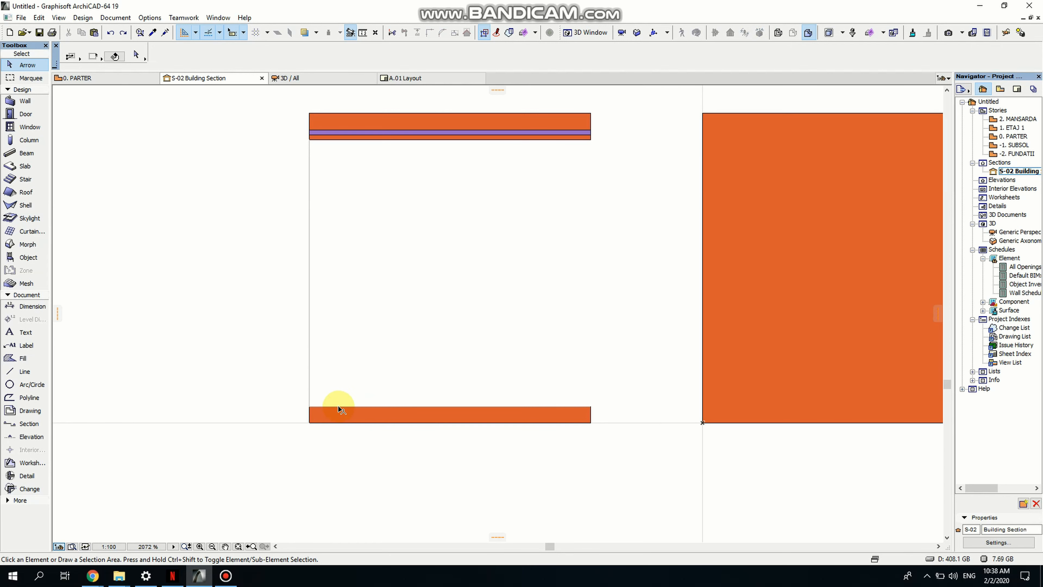
middle_click_drag(374, 349, 367, 371)
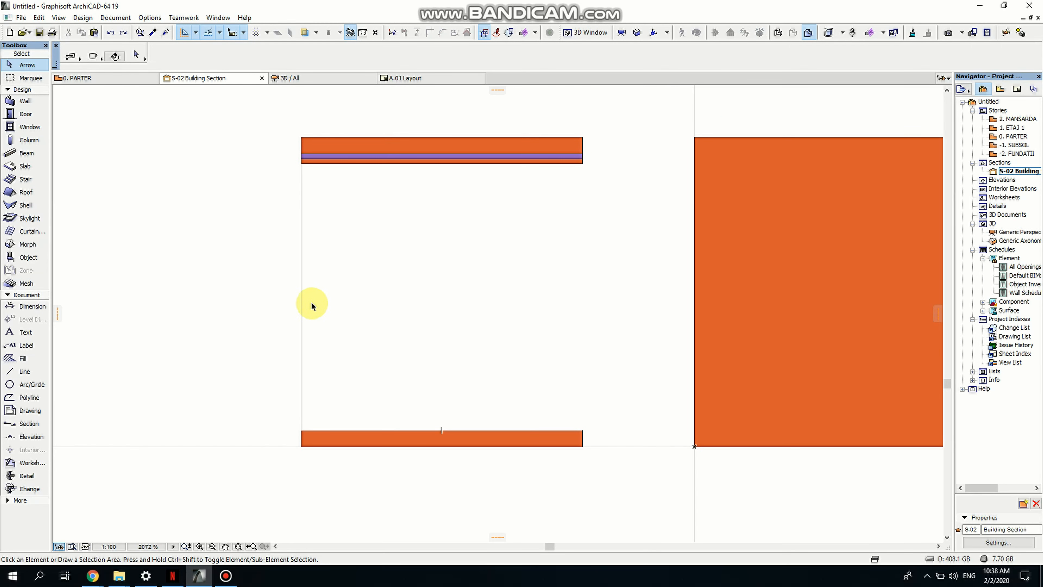
left_click(302, 306)
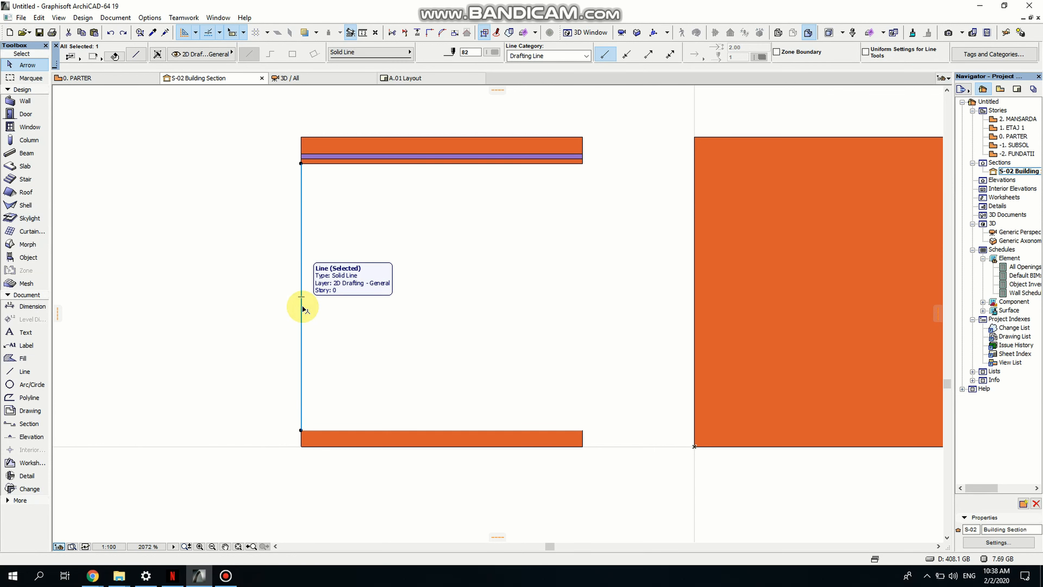
key("ctrl+alt+e")
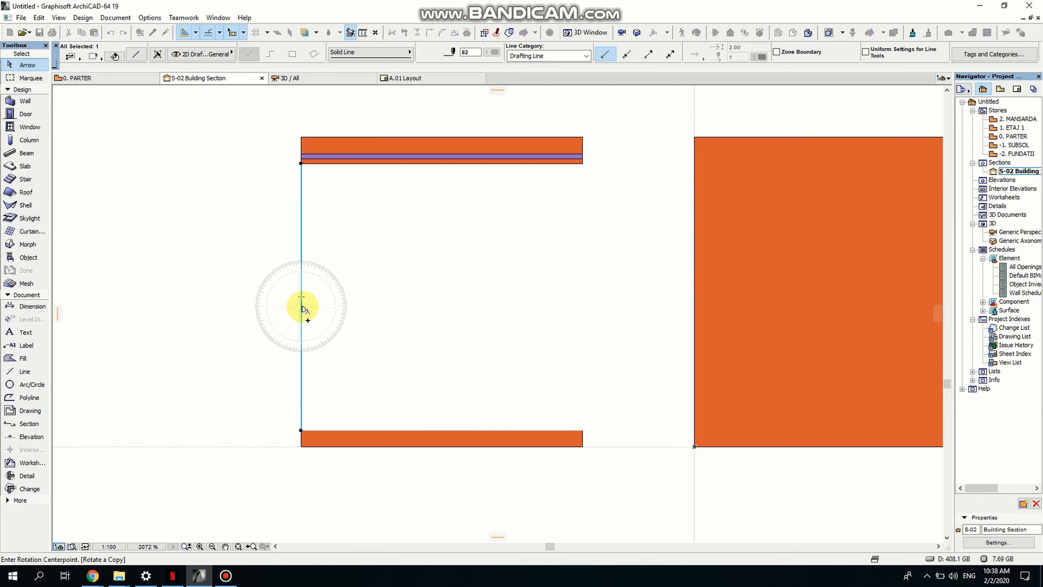
left_click(301, 297)
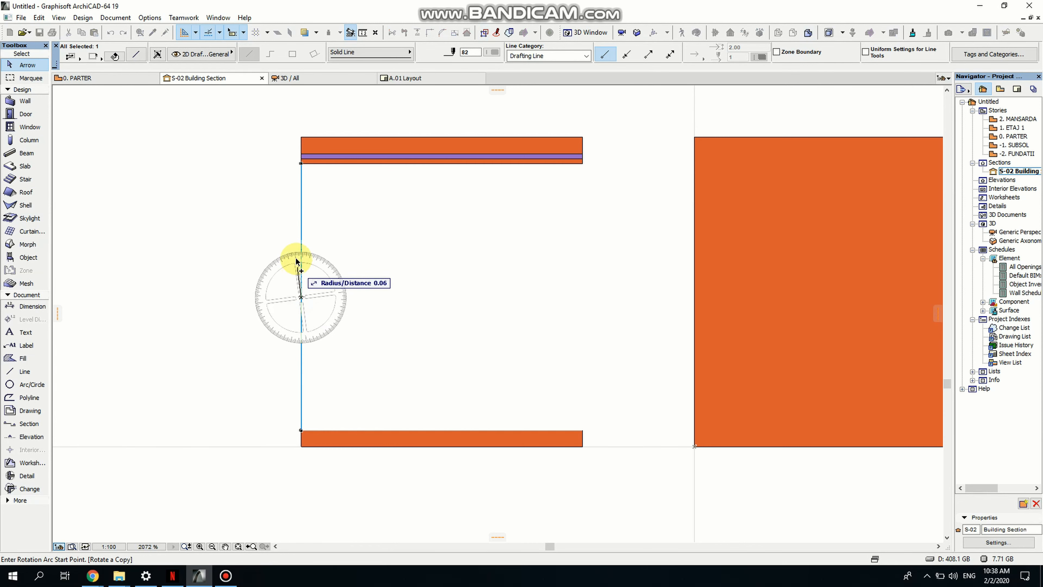
left_click(302, 225)
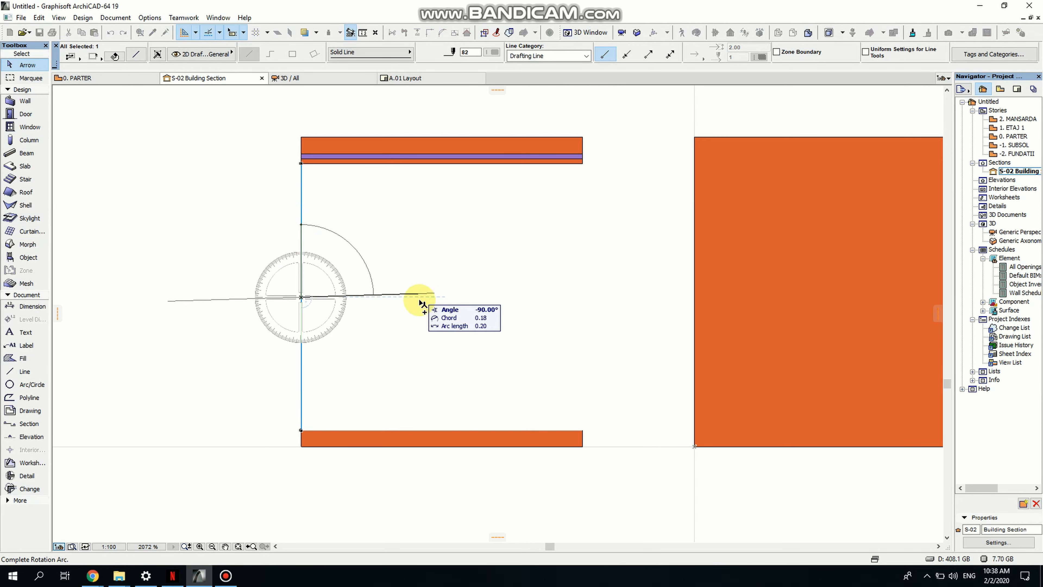
left_click(407, 303)
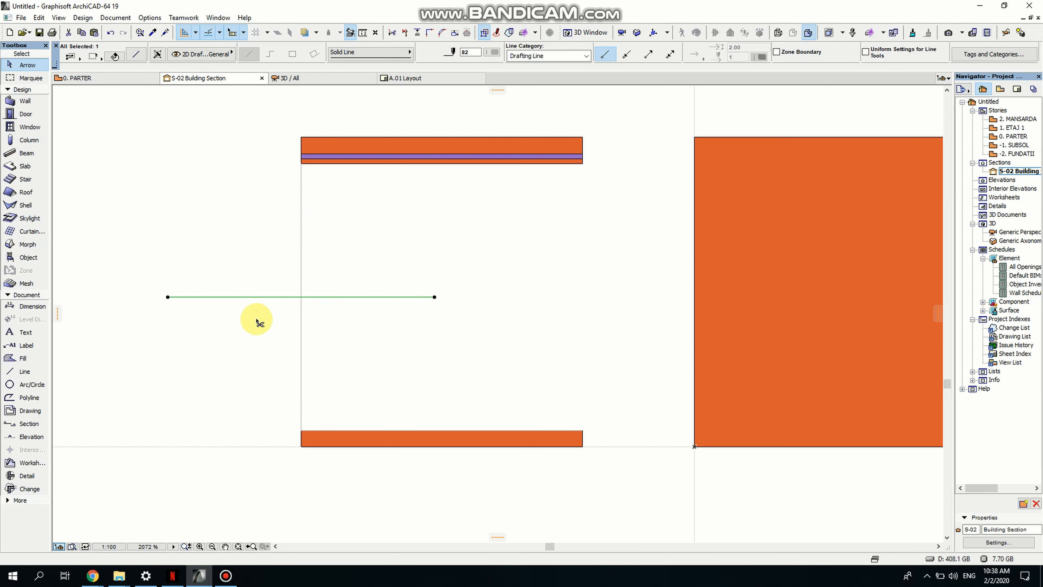
- Move the horizontal line so its left end sits on the vertical line, about 0.13 higher
key("ctrl+d")
left_click(168, 297)
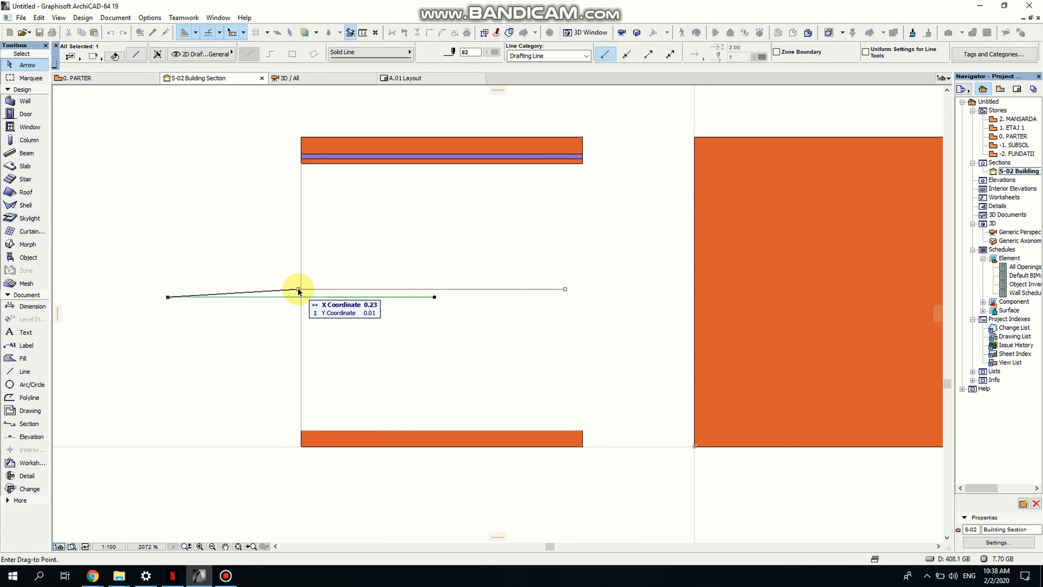
left_click(301, 297)
left_click(301, 297)
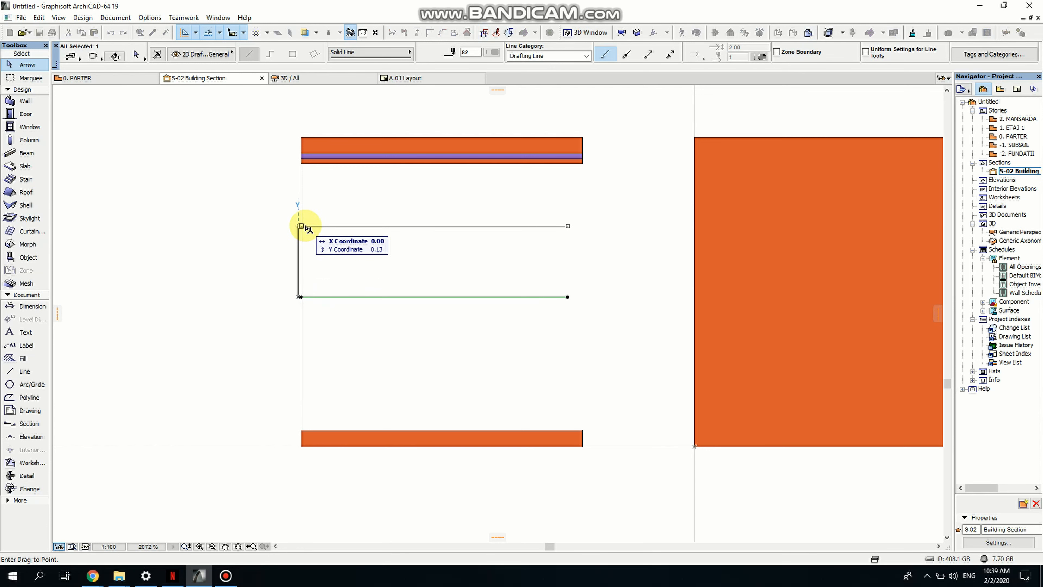
left_click(301, 226)
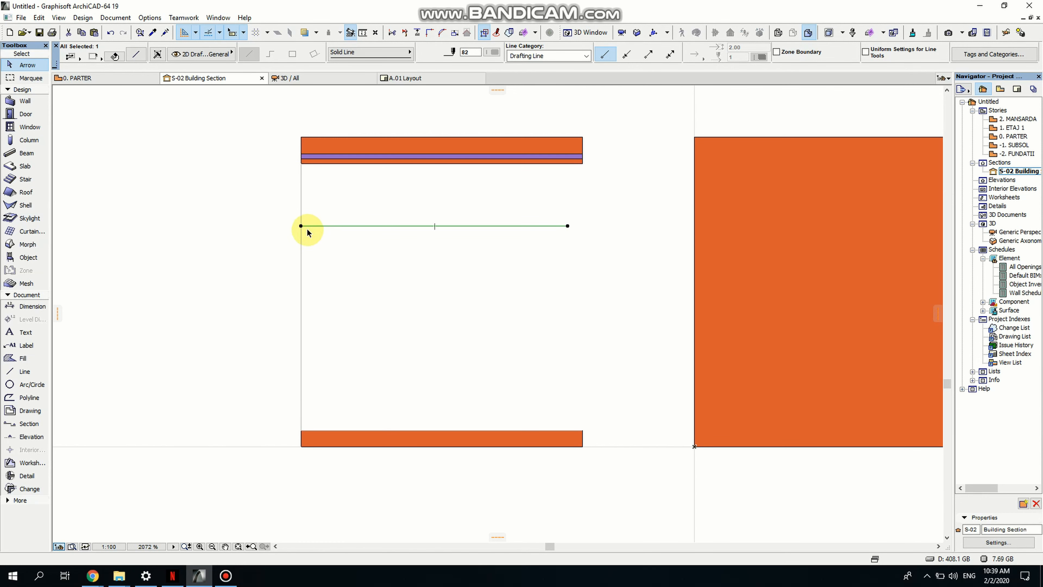
- Stretch the vertical line's top end down to the horizontal line
left_click(300, 279)
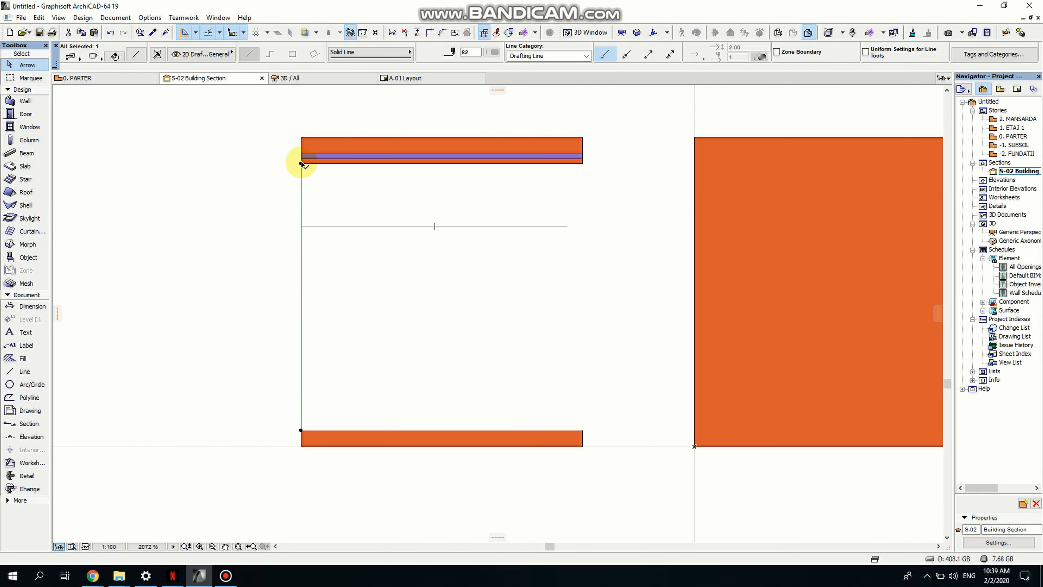
left_click(302, 164)
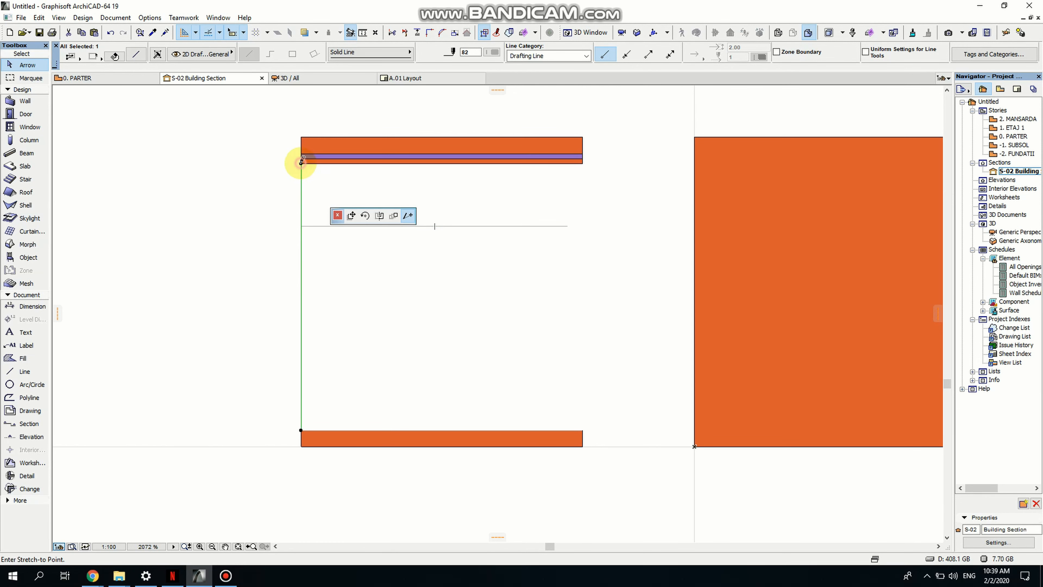
left_click(302, 226)
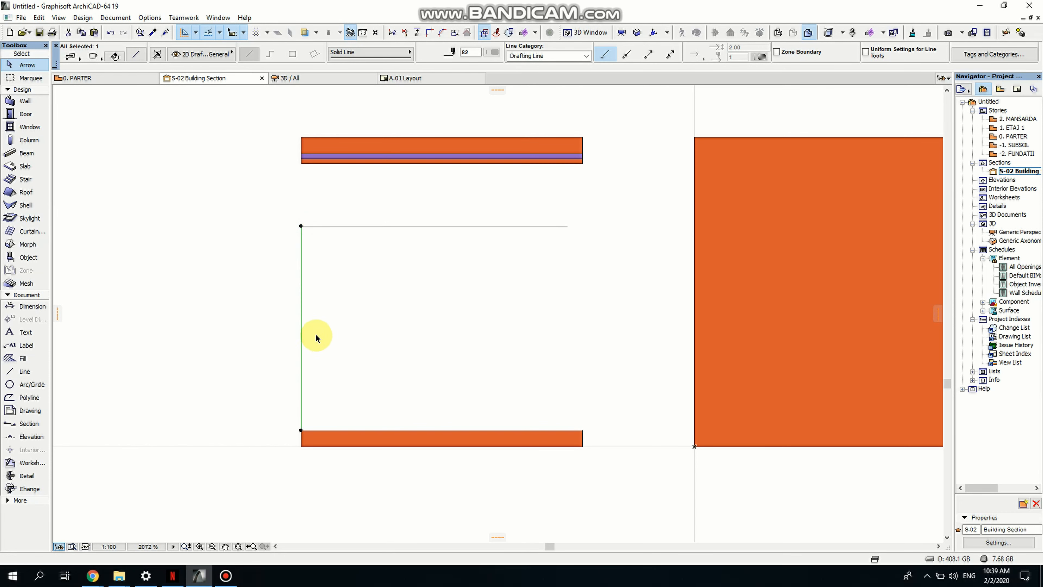
- Drag a copy of the horizontal line about 0.18 down, keeping its left end on the vertical line
left_click(363, 224)
key("ctrl+shift+d")
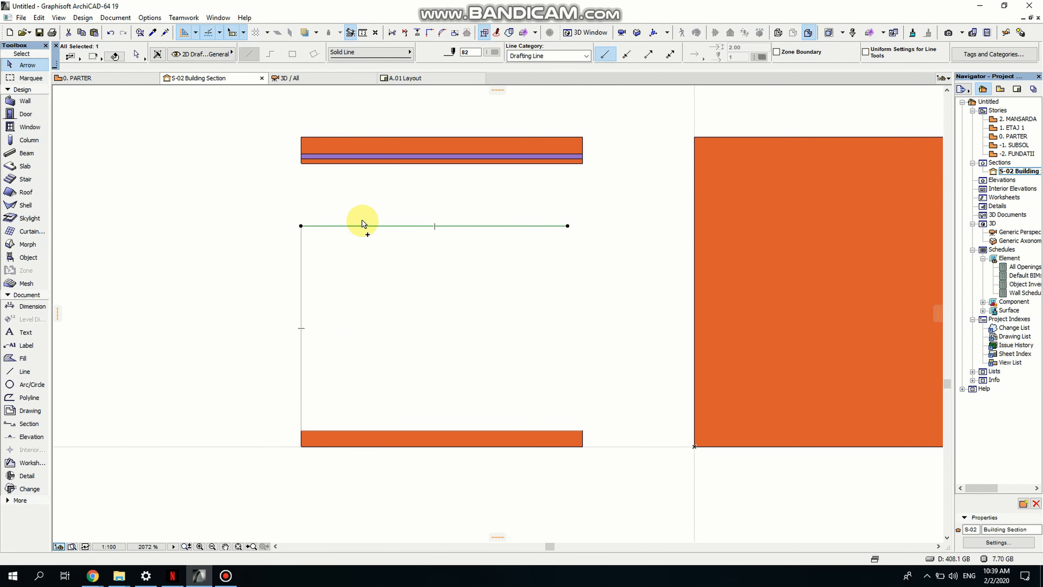
left_click(366, 225)
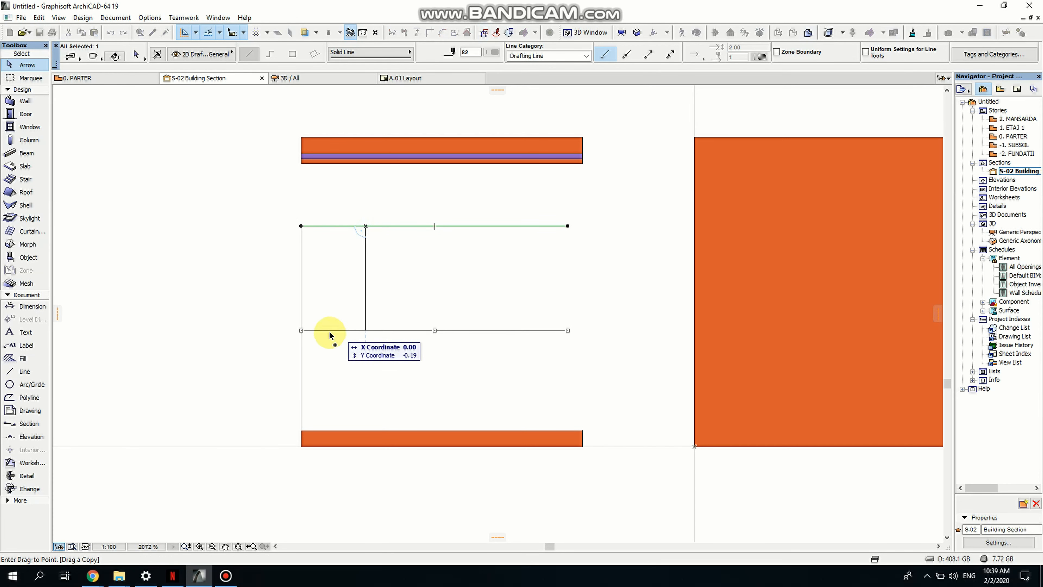
left_click(302, 328)
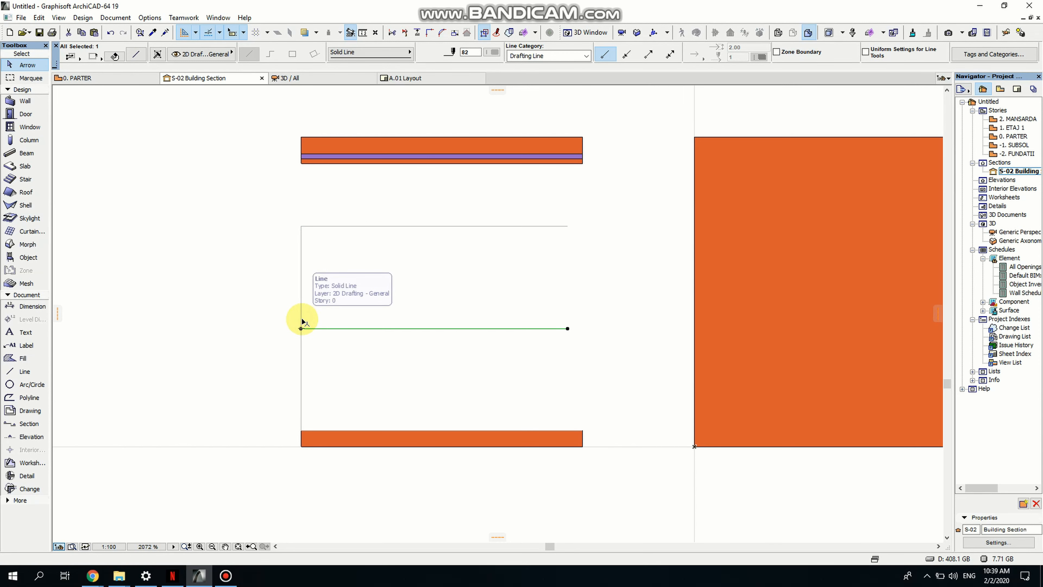
- Drag a copy of the top stack's thin bottom slab down 0.11 onto the upper horizontal line
scroll(304, 325, "up", 2)
left_click(397, 362)
scroll(394, 358, "down", 3)
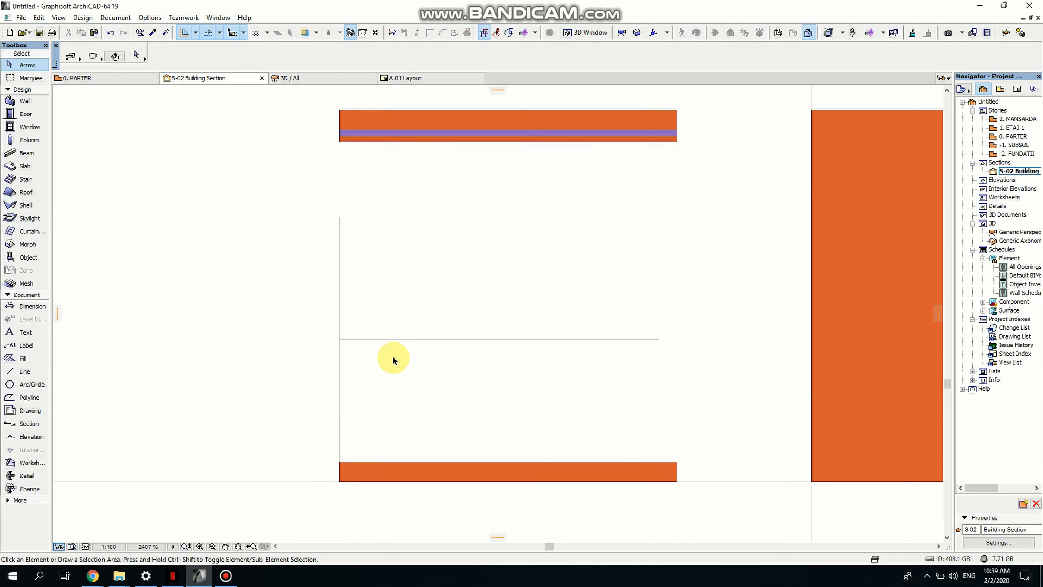
middle_click_drag(422, 382, 387, 393)
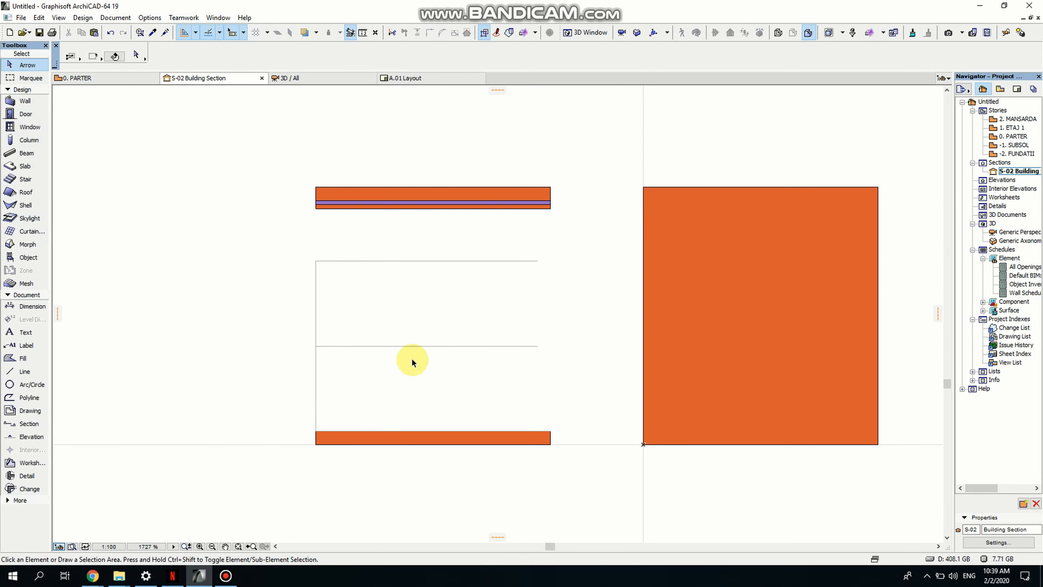
scroll(335, 225, "up", 3)
left_click(303, 189)
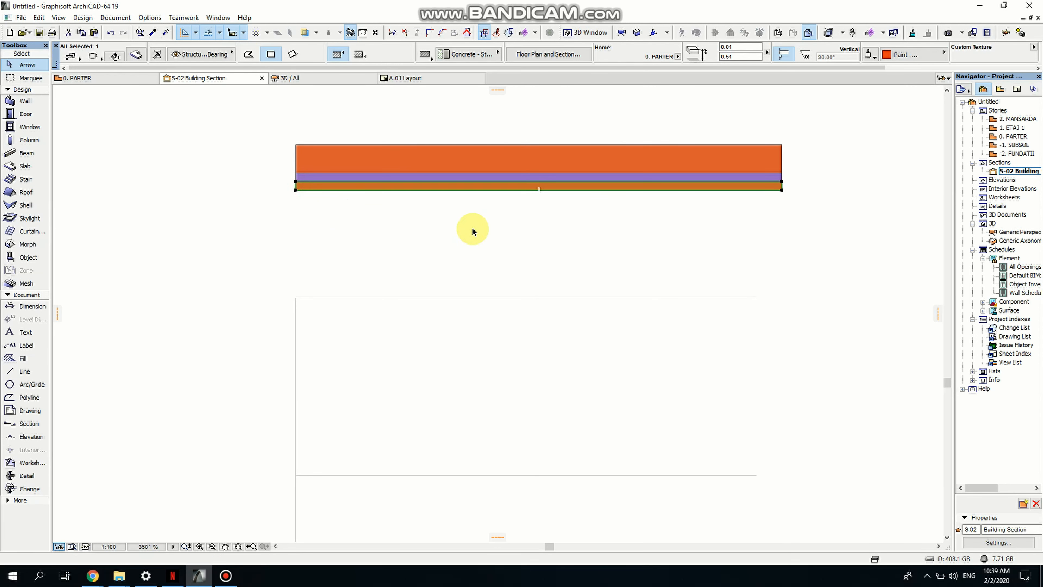
key("ctrl+shift+d")
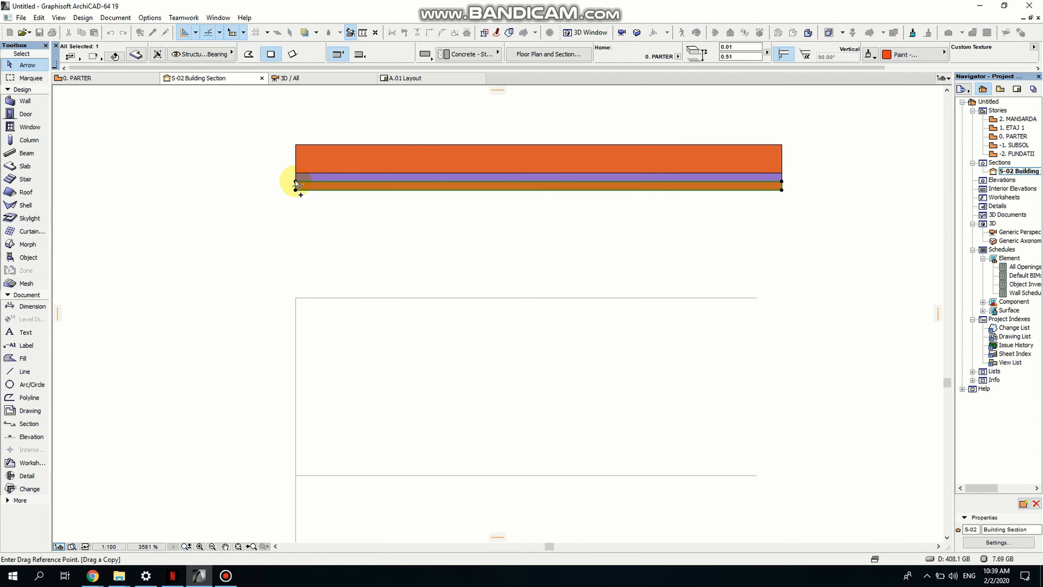
left_click(296, 190)
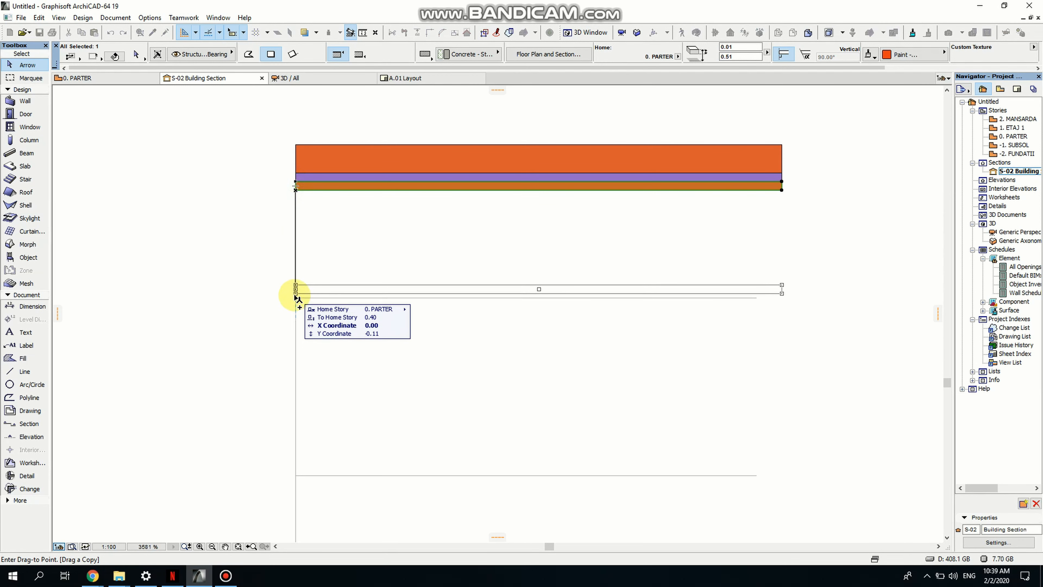
left_click(297, 298)
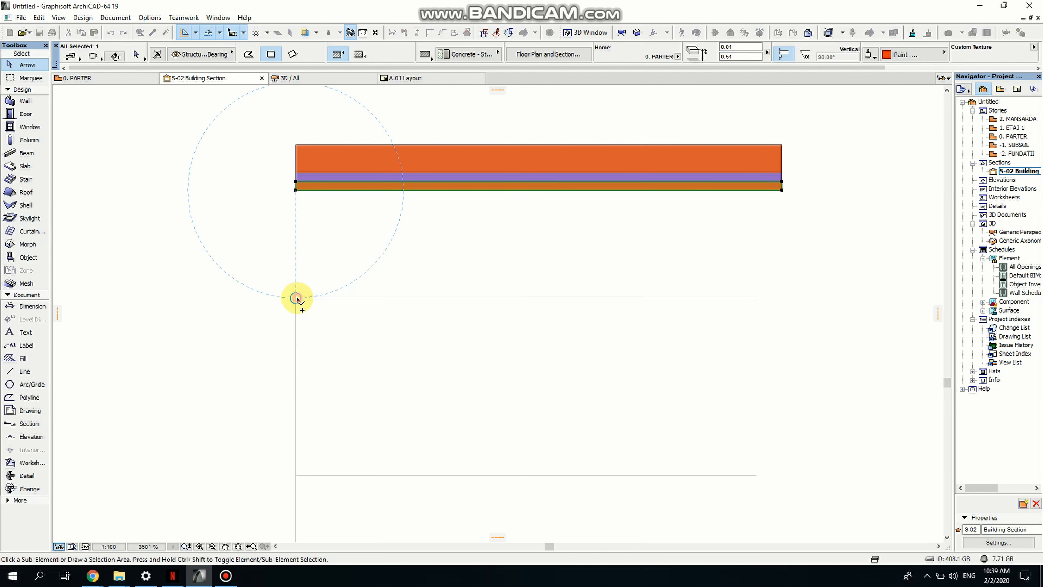
- Drag another copy of that thin slab 0.01 up, stacking it directly on top
key("ctrl+shift+d")
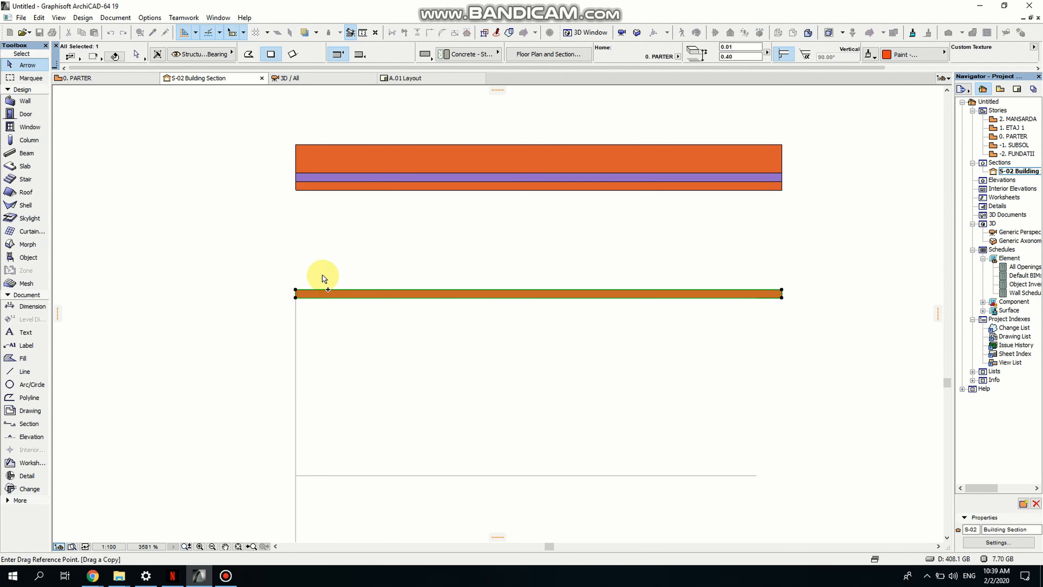
left_click(296, 298)
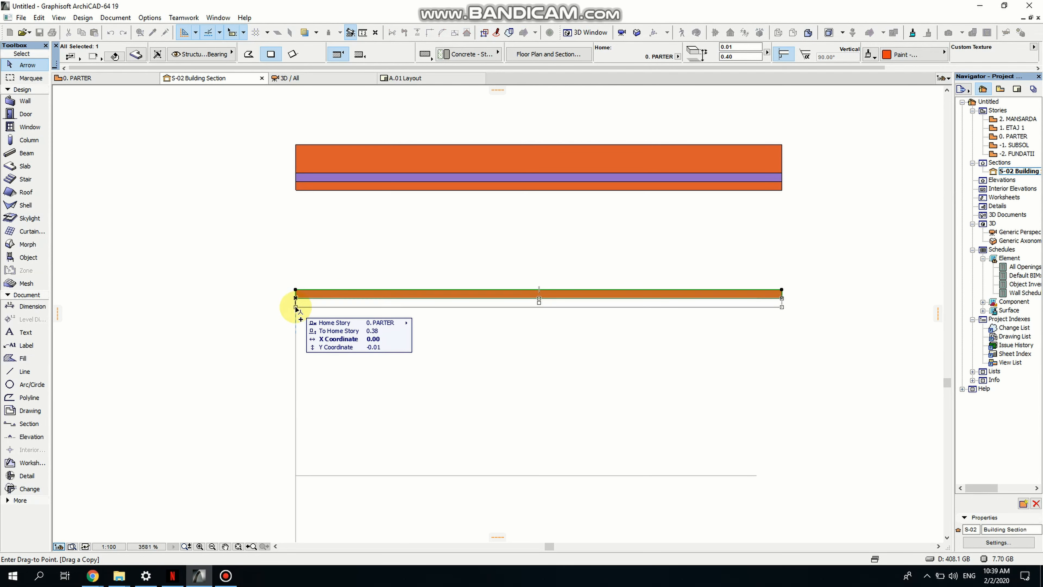
left_click(296, 289)
left_click(373, 332)
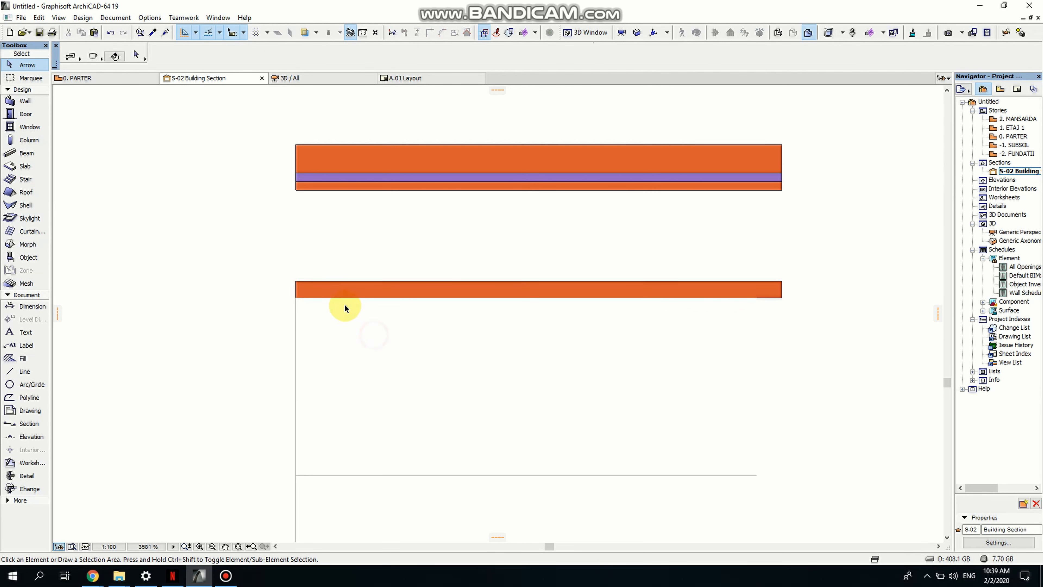
- Select the lower thin slab and override its surface material with Paint - Ultramarine Violet
left_click(340, 299)
left_click(340, 299)
left_click(343, 298)
left_click(353, 299)
left_click(367, 296)
left_click(784, 299)
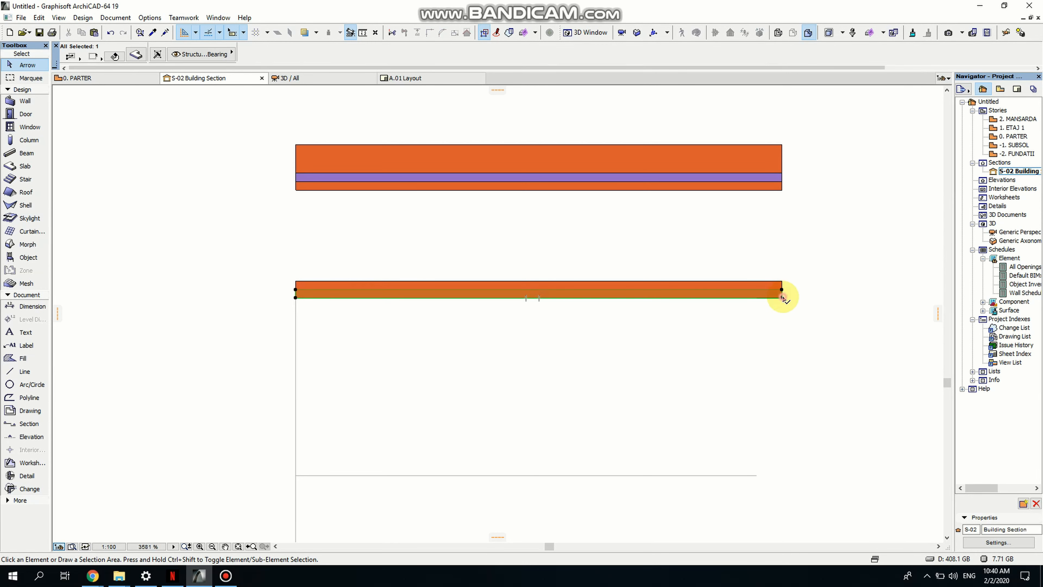
left_click(904, 54)
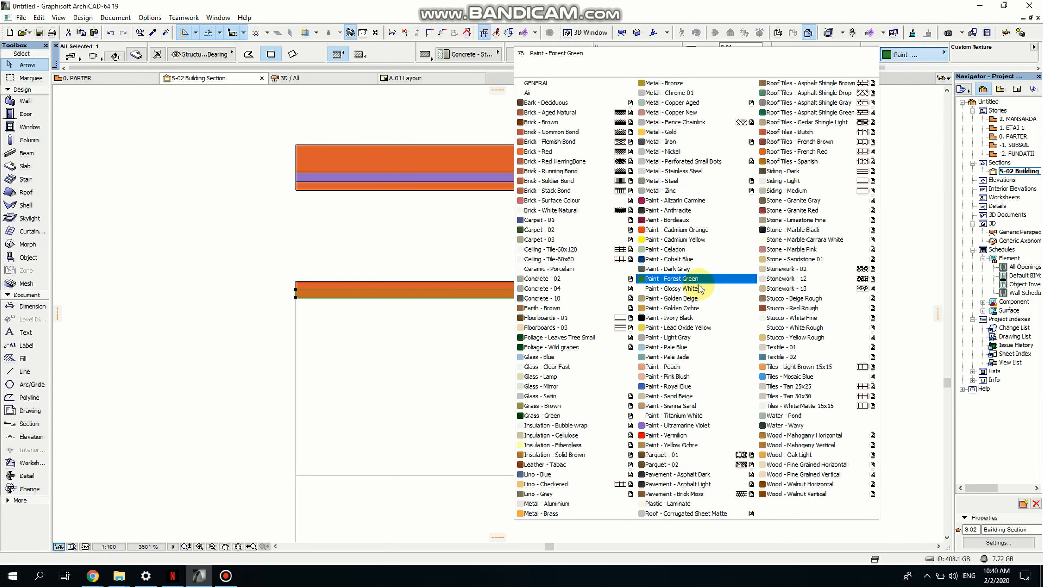
left_click(678, 426)
left_click(489, 387)
- Move the upper thin slab of the new stack 0.02 down
scroll(429, 347, "down", 2)
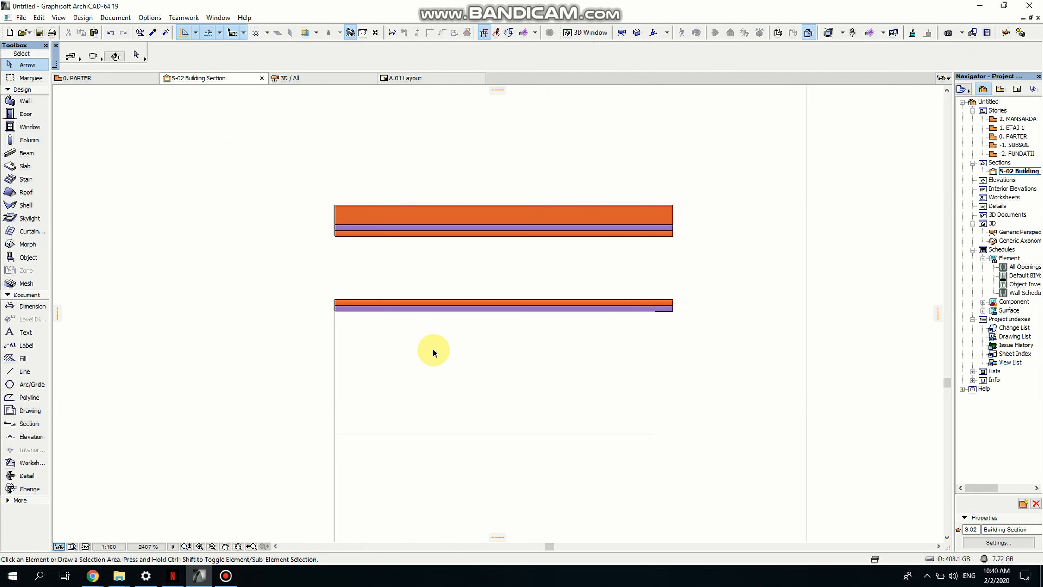
middle_click_drag(431, 349, 421, 300)
scroll(336, 250, "up", 4)
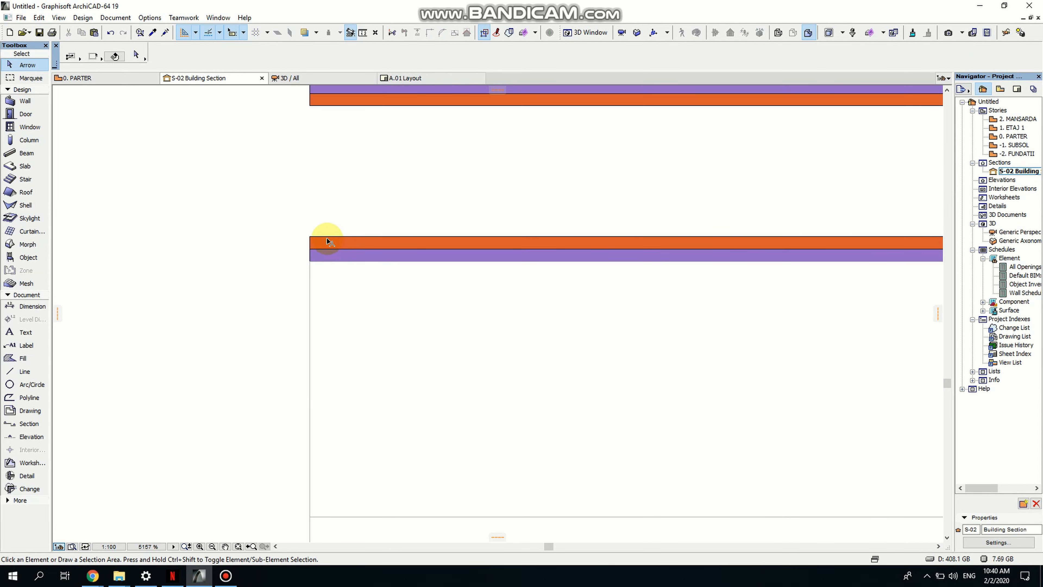
left_click(329, 237)
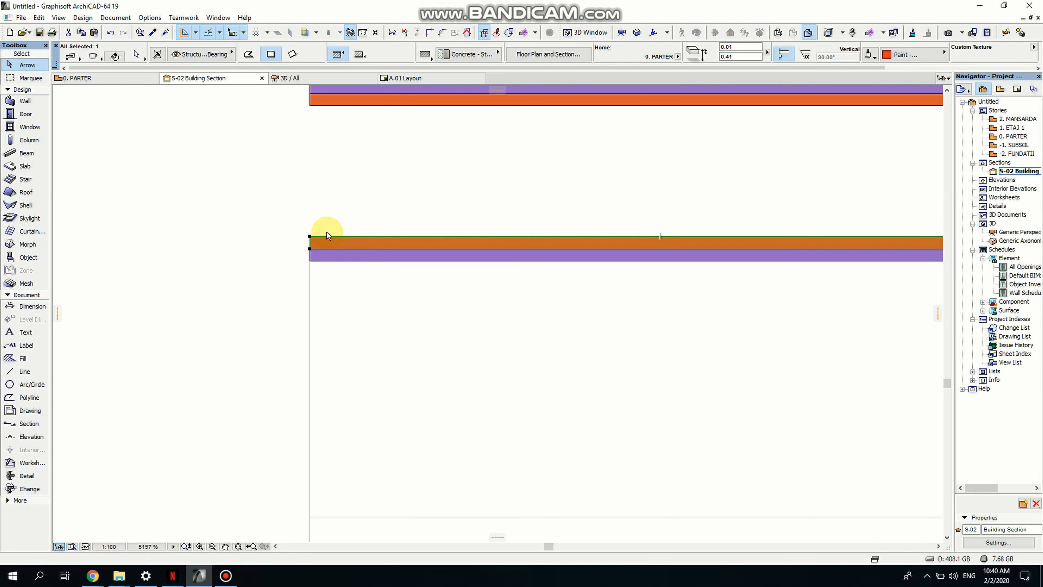
key("ctrl+d")
left_click(310, 236)
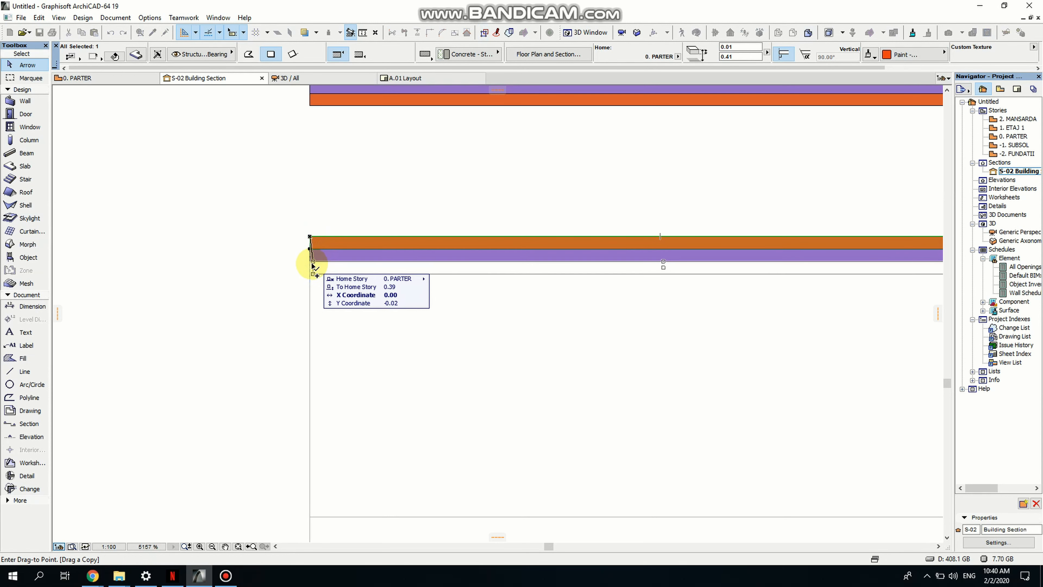
left_click(310, 262)
left_click(371, 318)
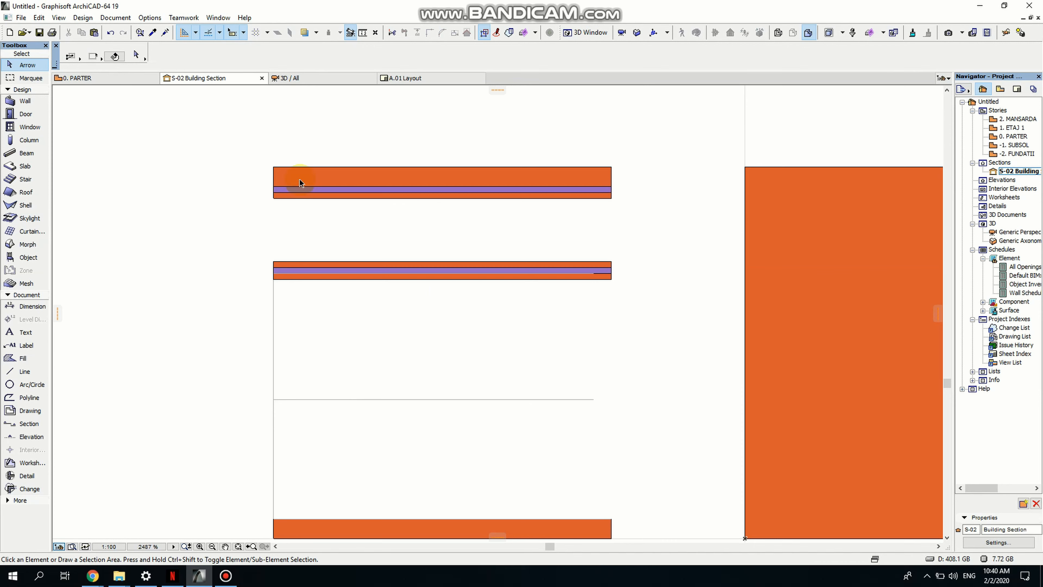
- Drag copies of the thin slab 0.18 down onto the lower horizontal line and again onto the bottom slab
left_click(330, 268)
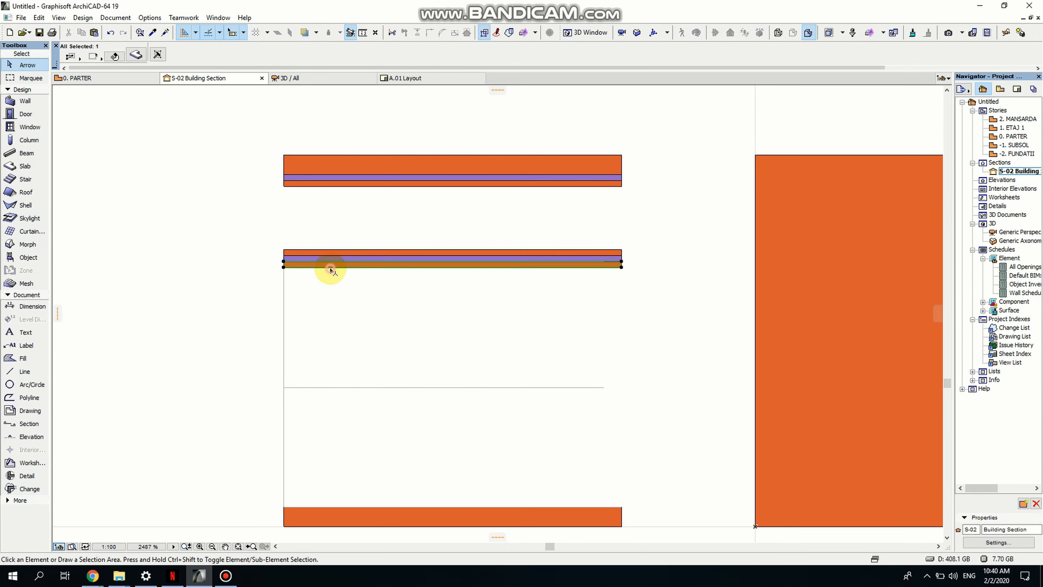
key("ctrl+shift+d")
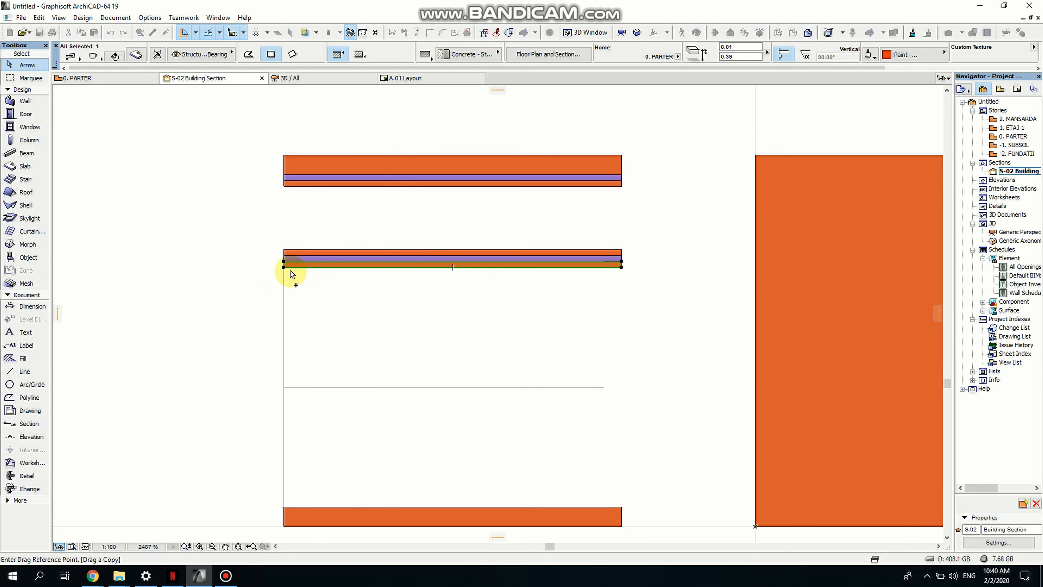
scroll(292, 308, "up", 3)
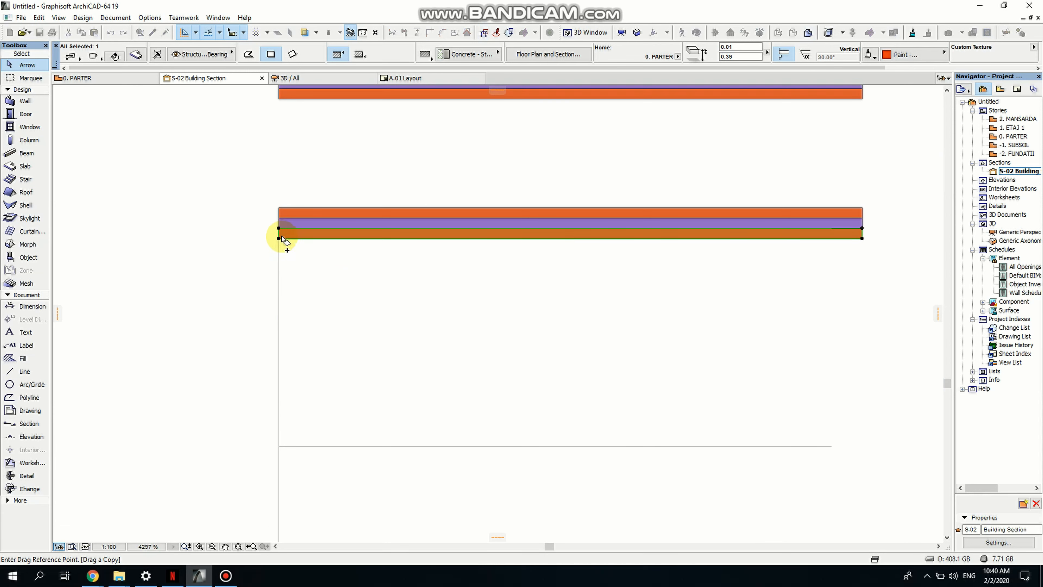
scroll(283, 239, "up", 3)
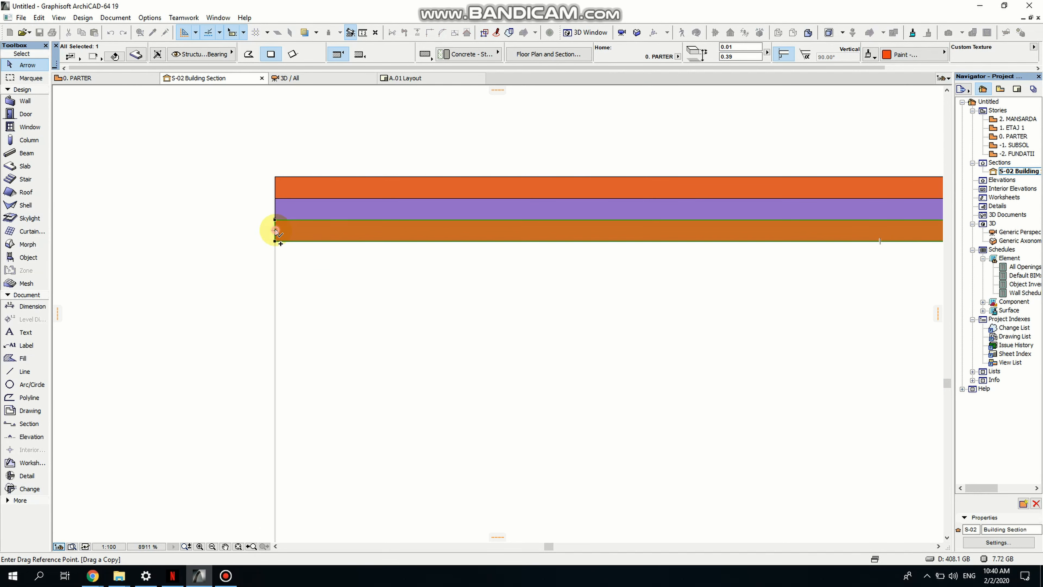
left_click(275, 238)
scroll(300, 370, "down", 5)
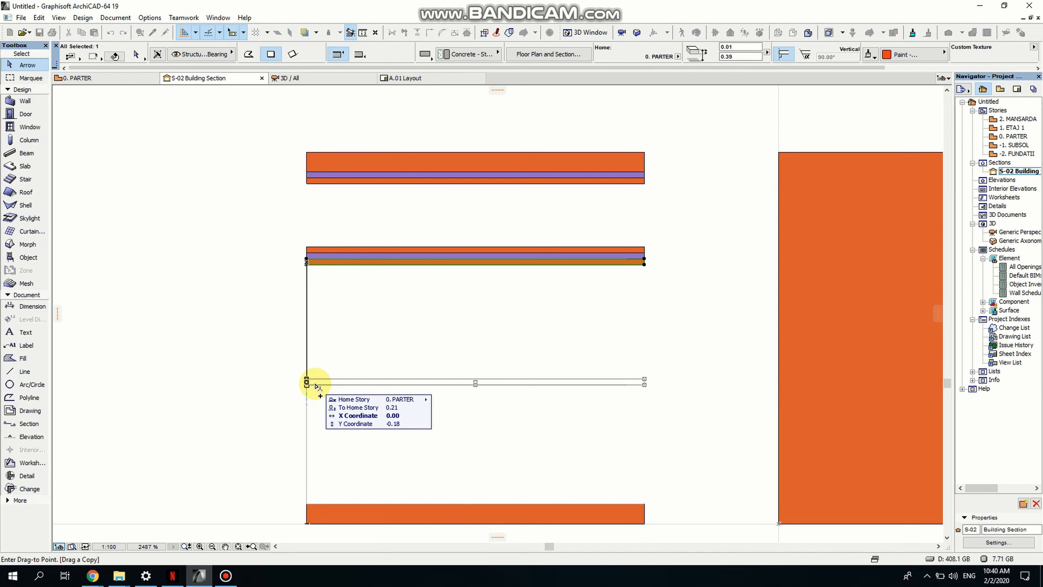
left_click(315, 384)
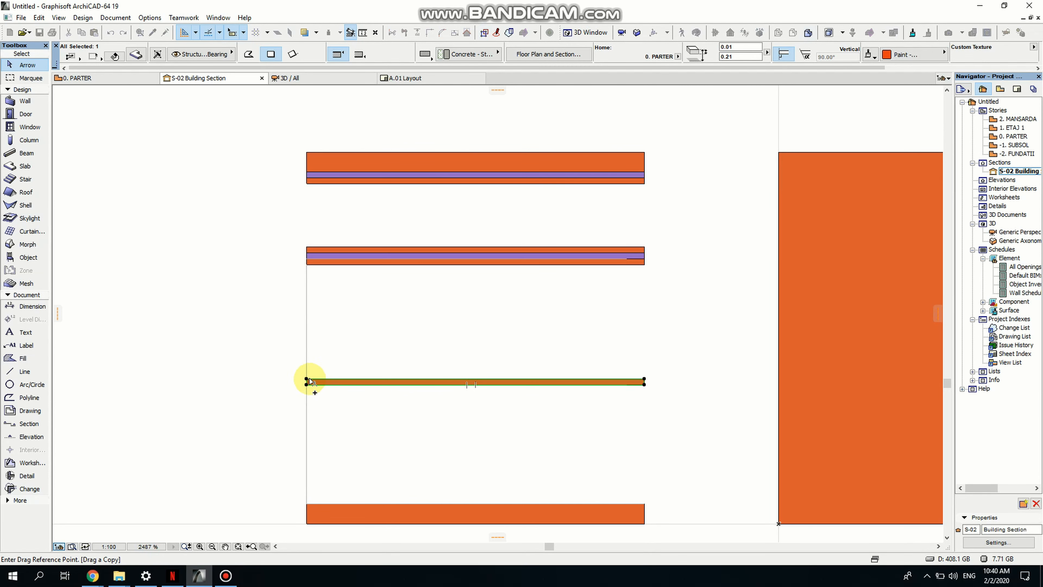
scroll(311, 383, "up", 3)
left_click(304, 388)
scroll(319, 438, "down", 3)
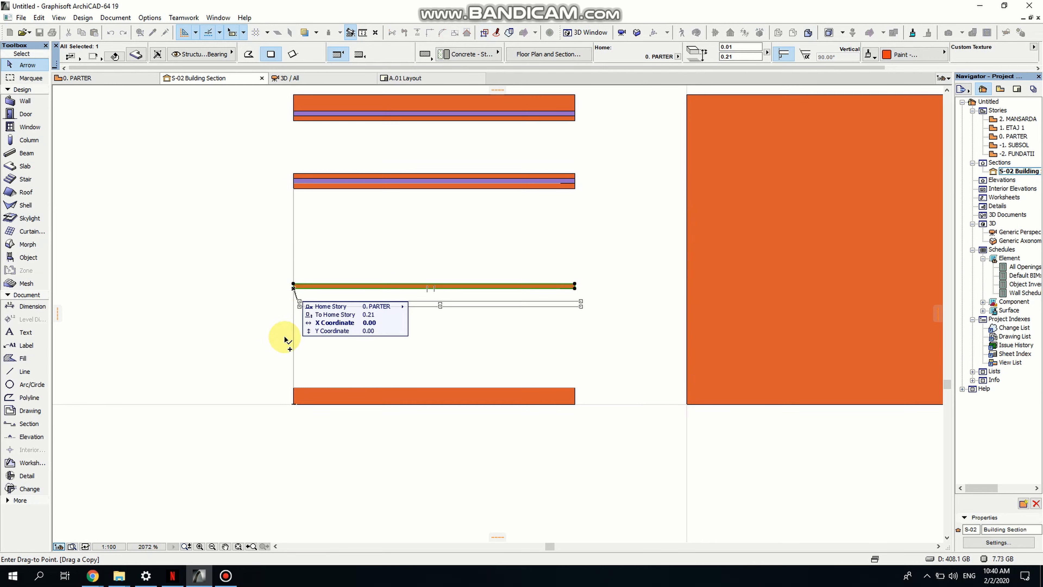
scroll(283, 370, "up", 2)
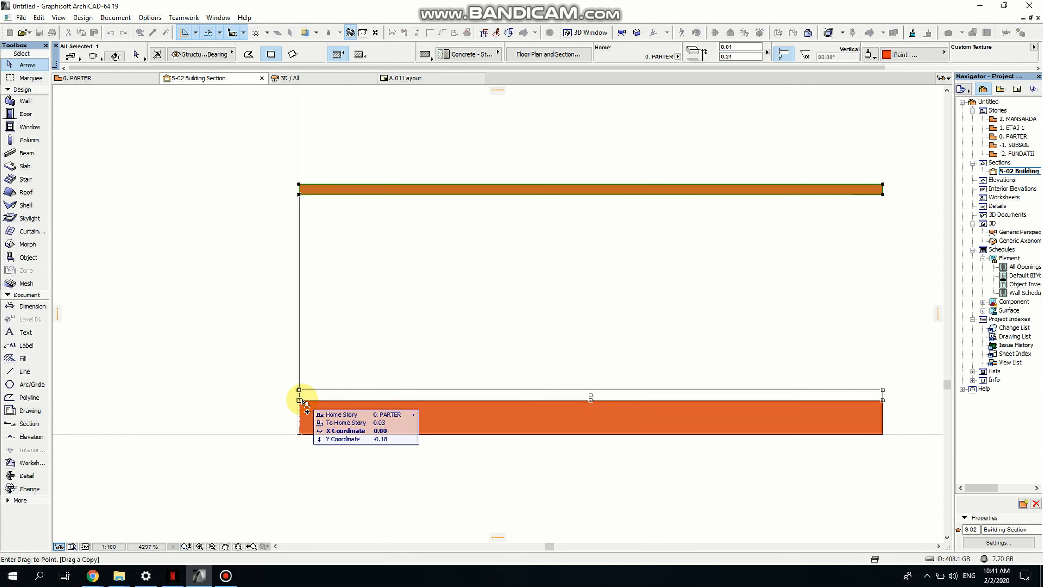
left_click(298, 398)
left_click(371, 338)
- Open the generic perspective 3D view and orbit around the stacked slabs to inspect them
scroll(370, 339, "down", 3)
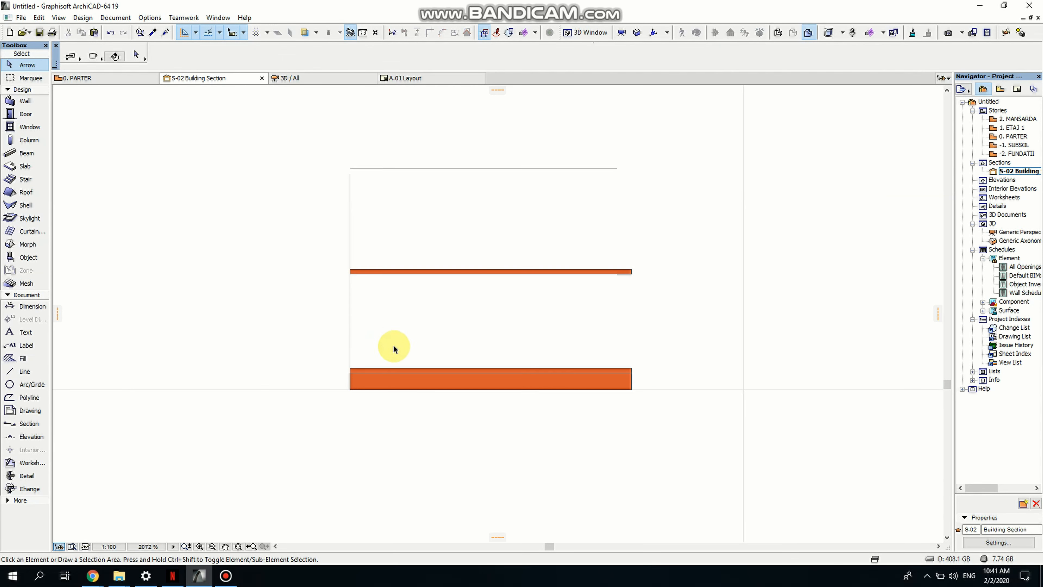
middle_click_drag(398, 359, 360, 448)
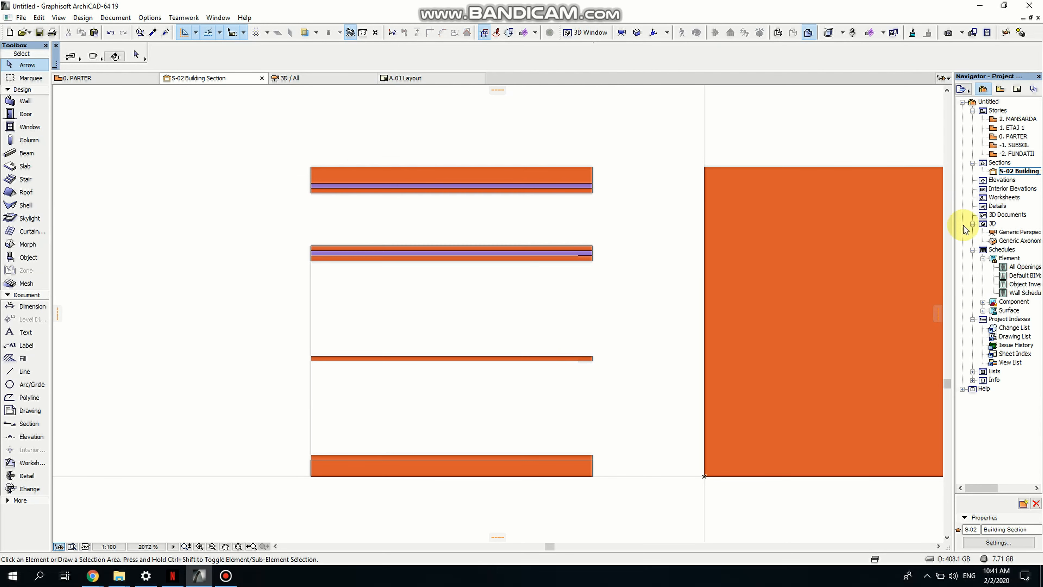
double_click(1027, 232)
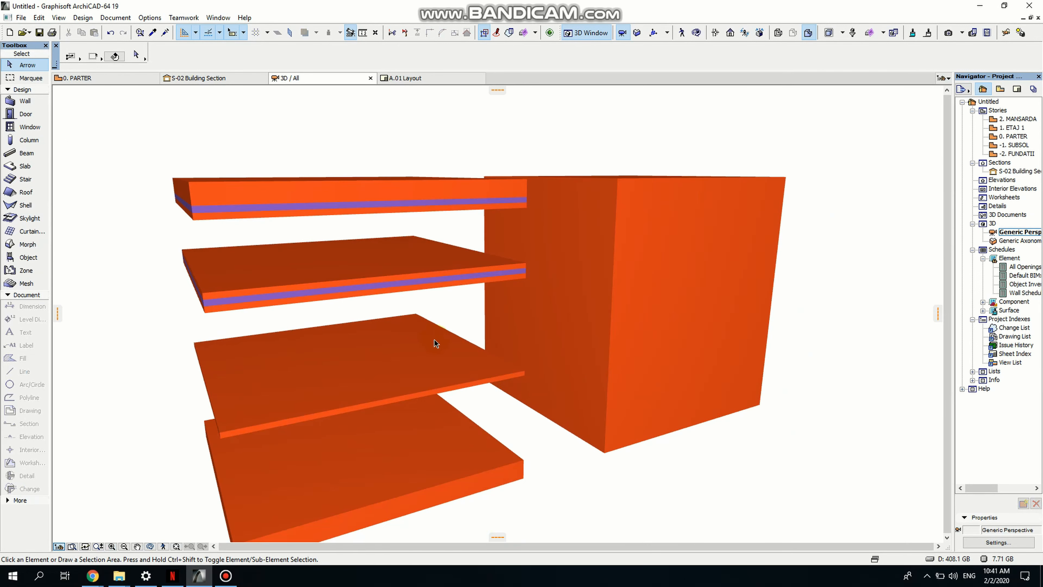
middle_click_drag(359, 453, 323, 398, "shift")
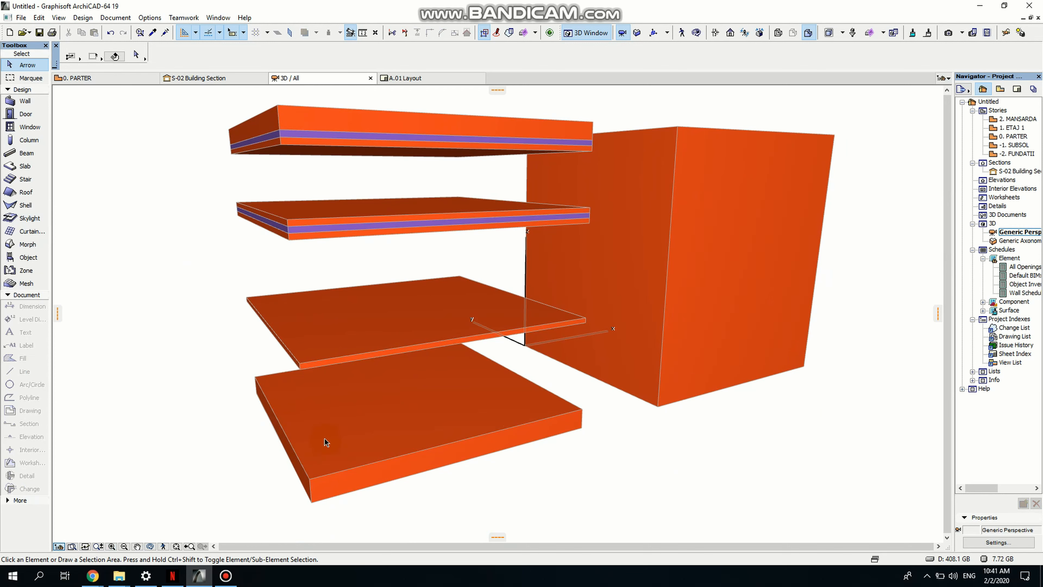
middle_click_drag(303, 233, 333, 328, "shift")
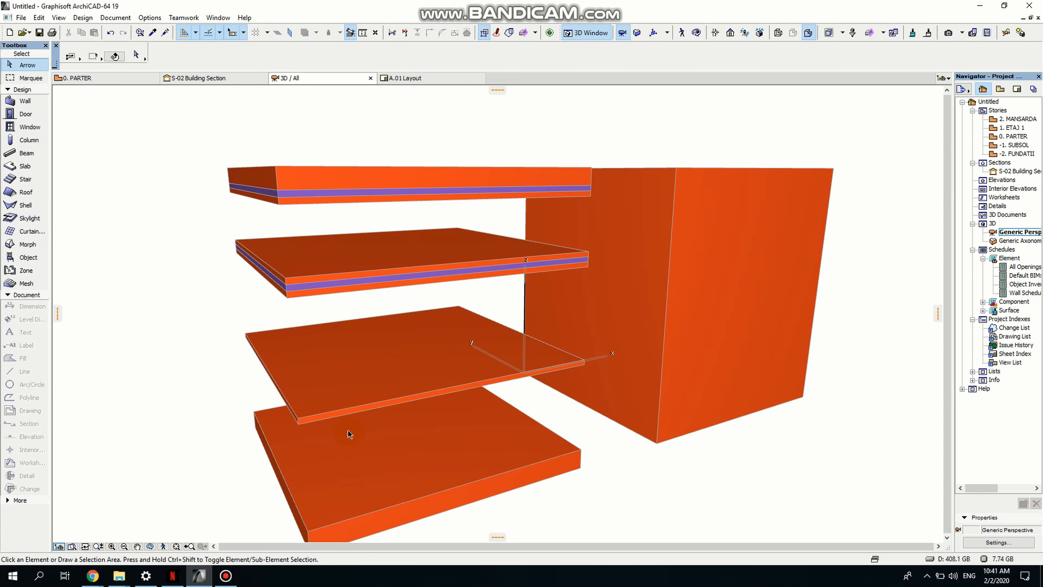
left_click(150, 546)
left_click_drag(515, 407, 540, 412)
left_click_drag(449, 450, 359, 458)
left_click(359, 457)
key("Escape")
- Select the bottom slab in 3D and drag a copy of it 0.50 sideways
left_click(433, 498)
middle_click_drag(470, 494, 497, 407)
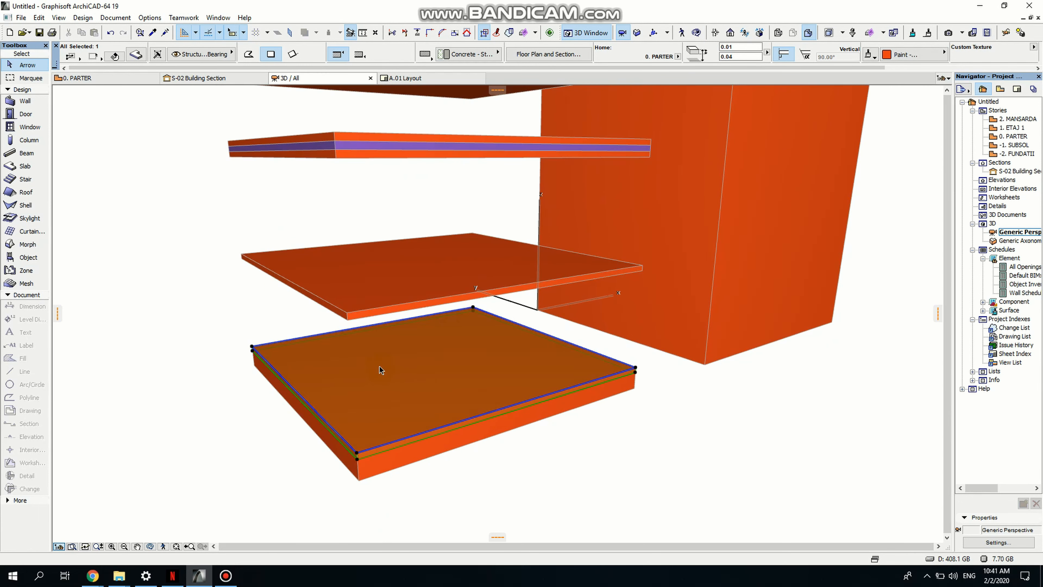
left_click(465, 362)
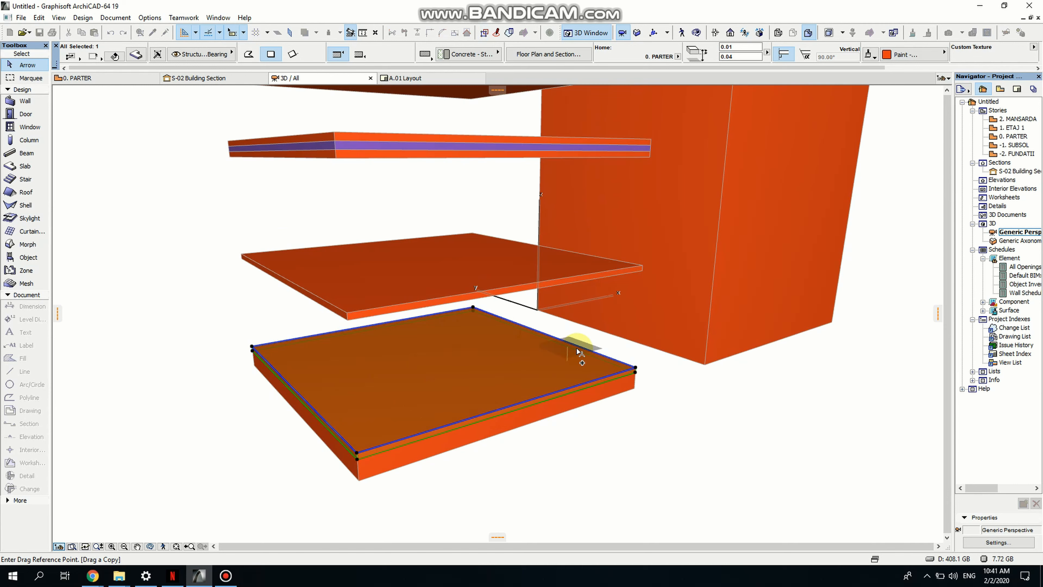
left_click(589, 352)
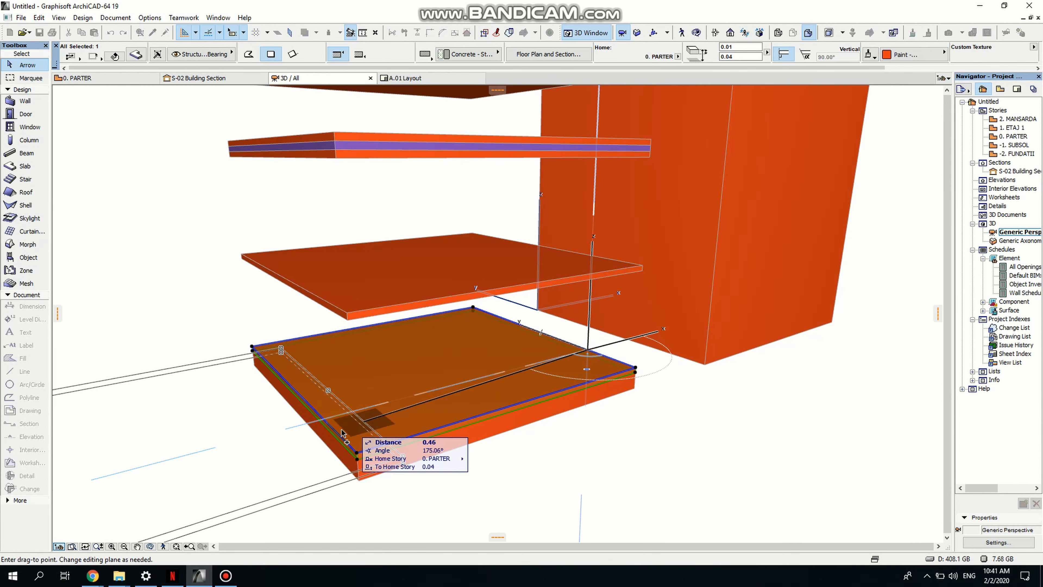
left_click(327, 421)
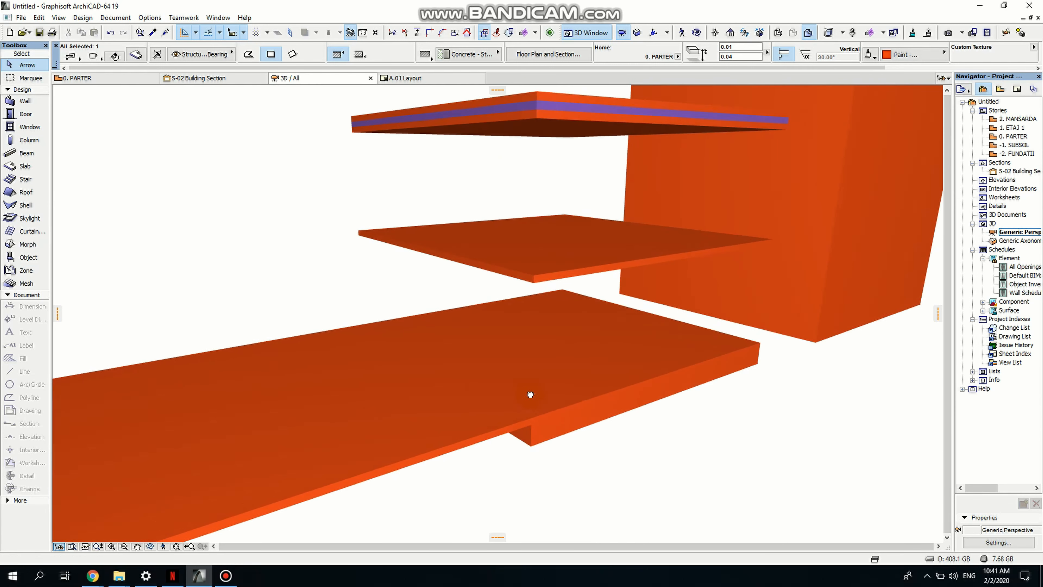
- Offset one long edge of the copied slab inward to turn it into a narrow strip
scroll(501, 401, "down", 5)
scroll(372, 405, "up", 2)
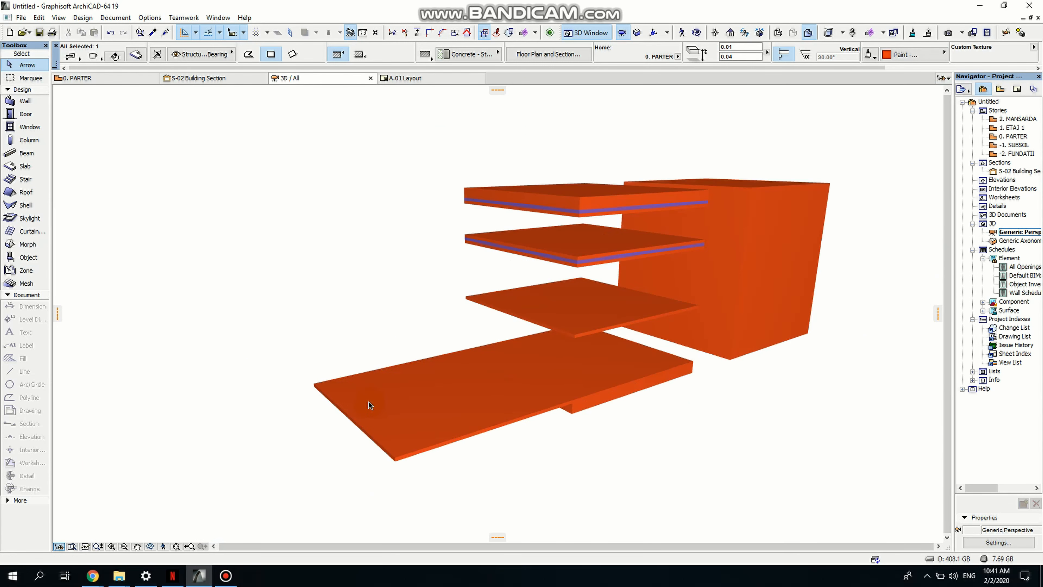
left_click(355, 423)
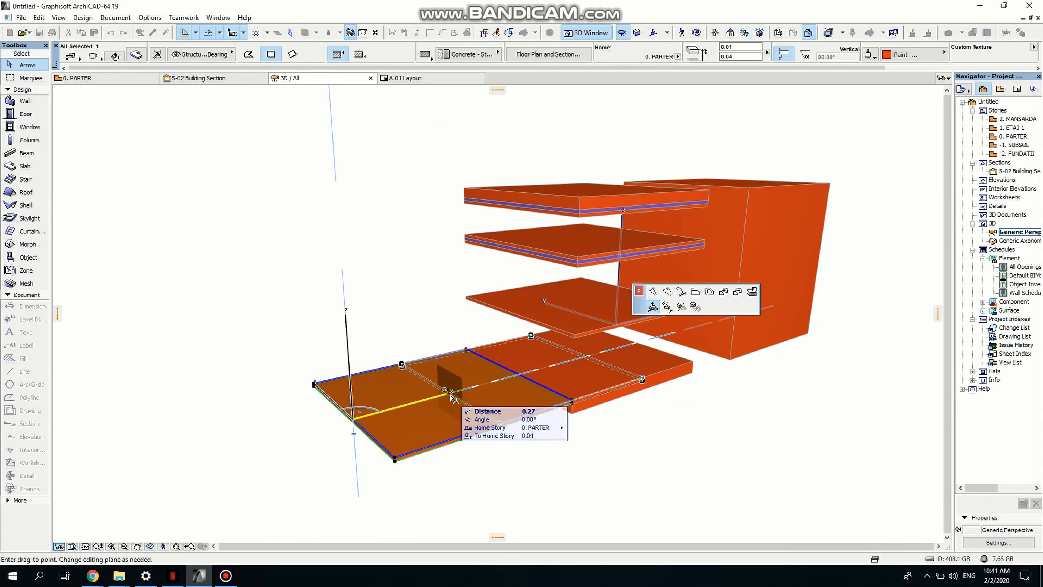
left_click(904, 154)
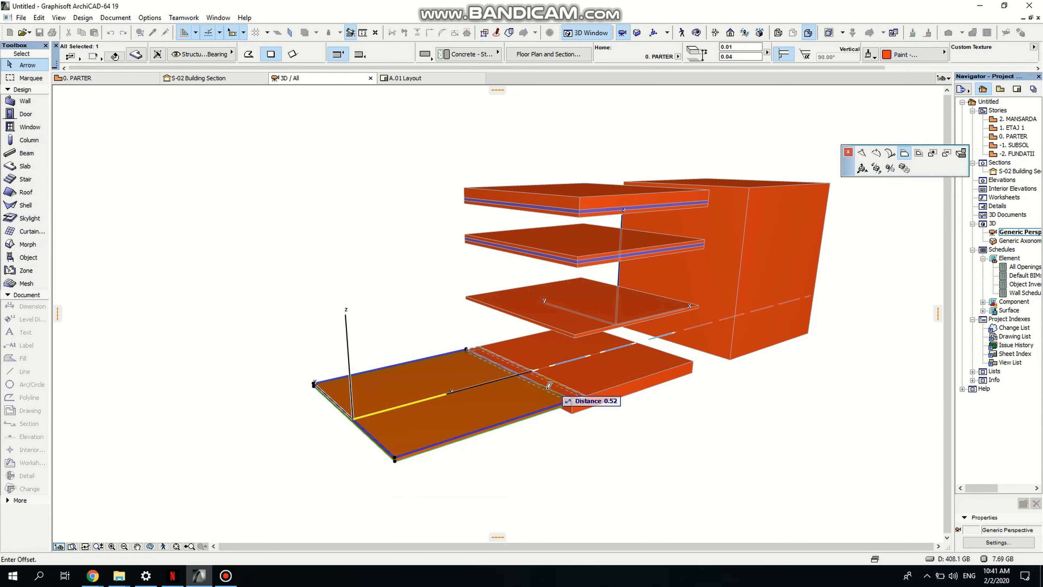
scroll(575, 393, "up", 5)
scroll(425, 461, "down", 3)
scroll(419, 489, "up", 5)
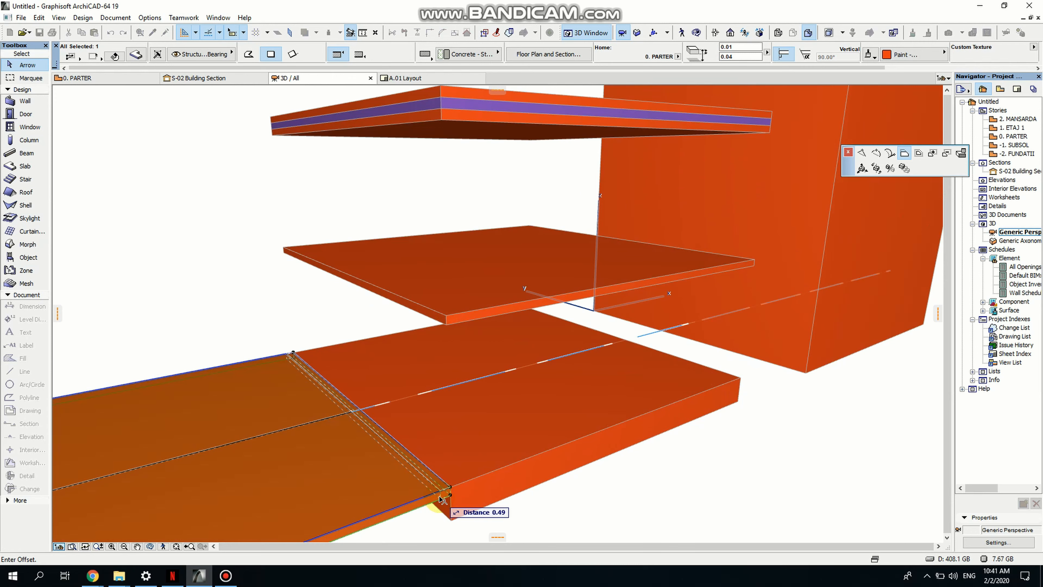
scroll(441, 499, "down", 2)
scroll(441, 499, "up", 2)
left_click(441, 499)
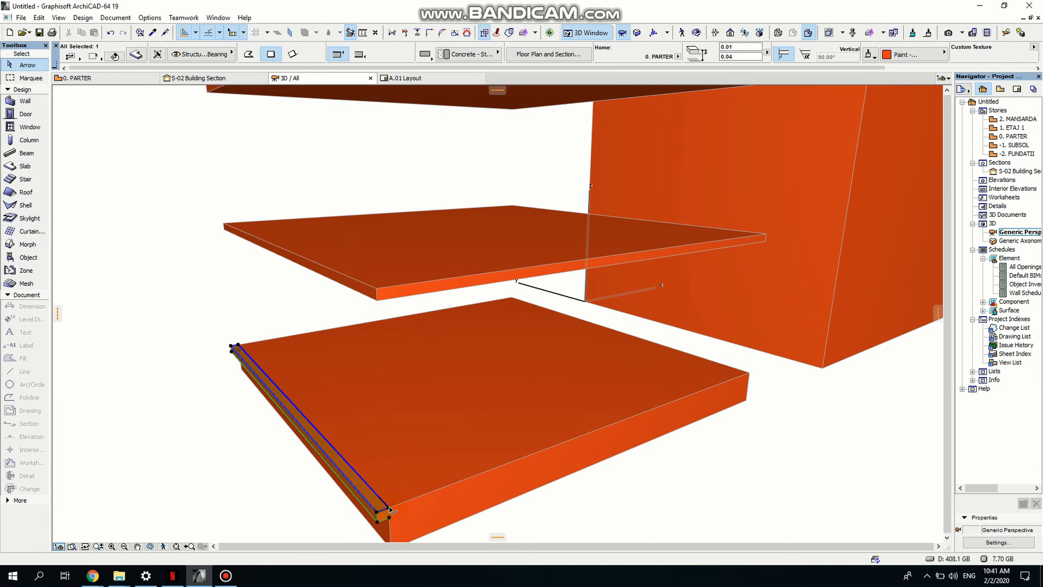
- Raise the narrow strip's thickness to 0.48 so it reaches the top slab as a side panel
left_click(390, 511)
scroll(411, 288, "down", 2)
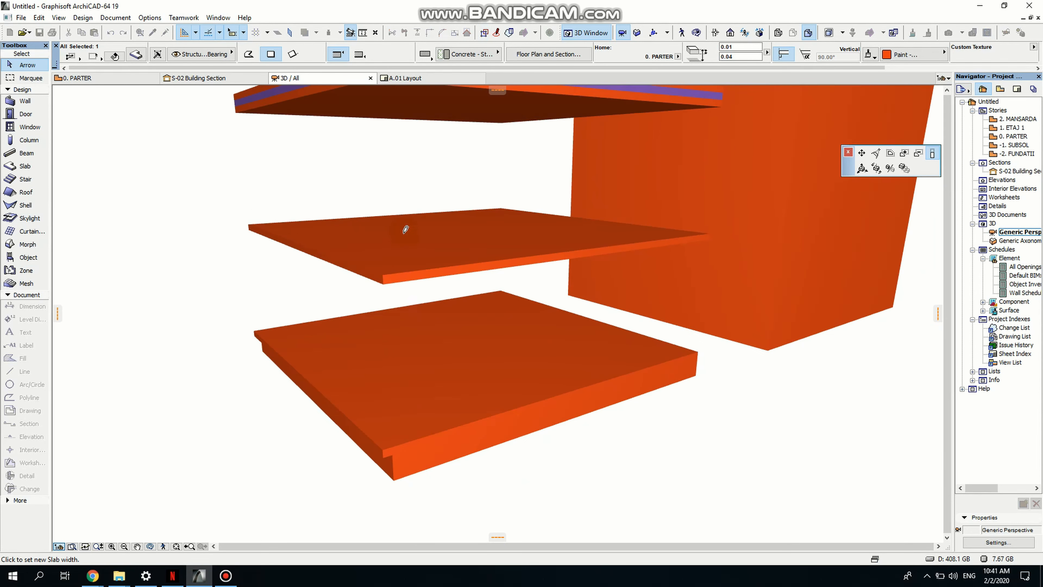
scroll(394, 384, "up", 3)
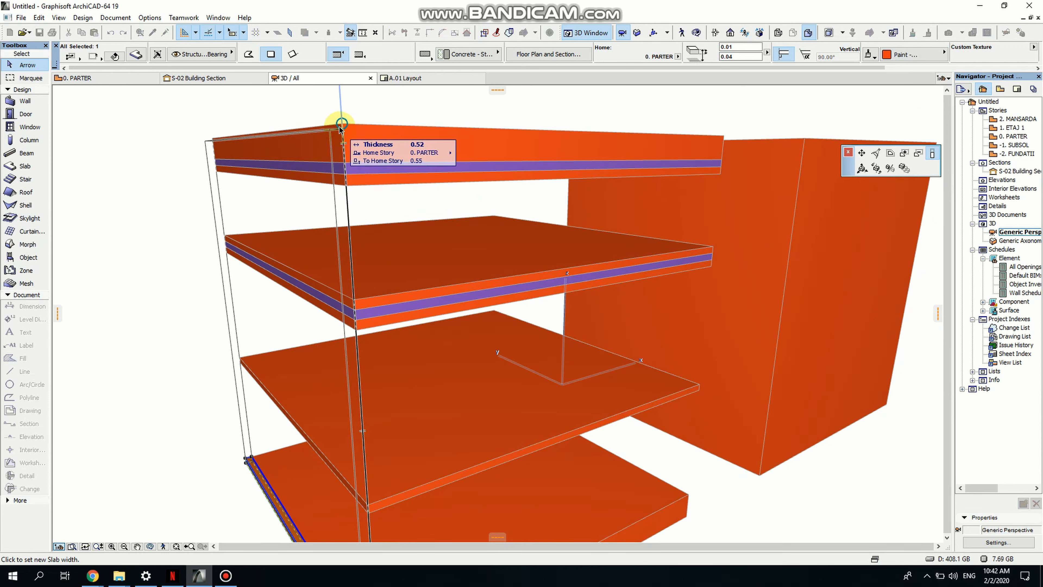
left_click(345, 176)
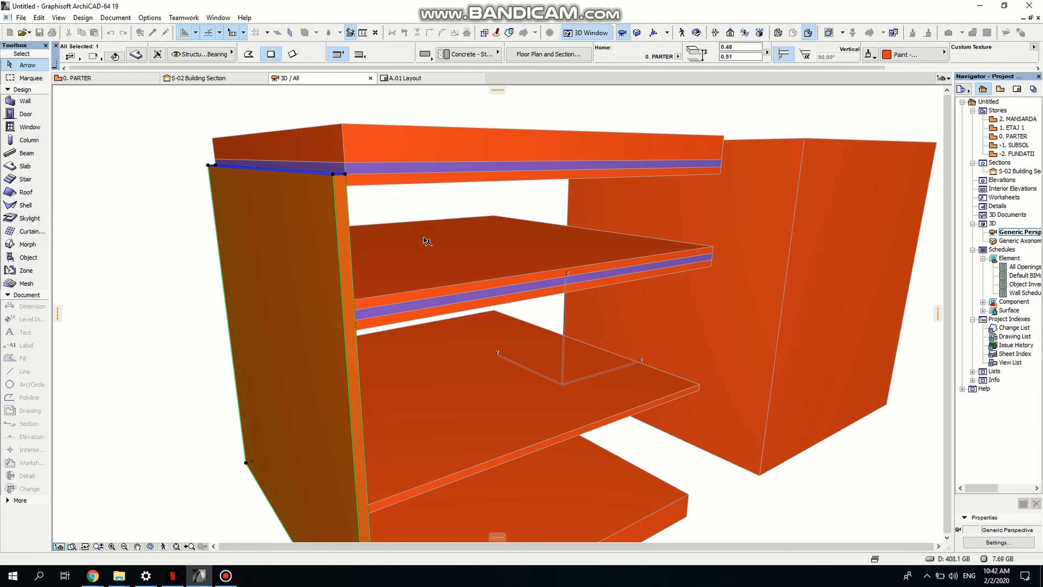
- Orbit and zoom around the side panel's upper corner to inspect how it meets the slabs
middle_click_drag(471, 401, 320, 376, "shift")
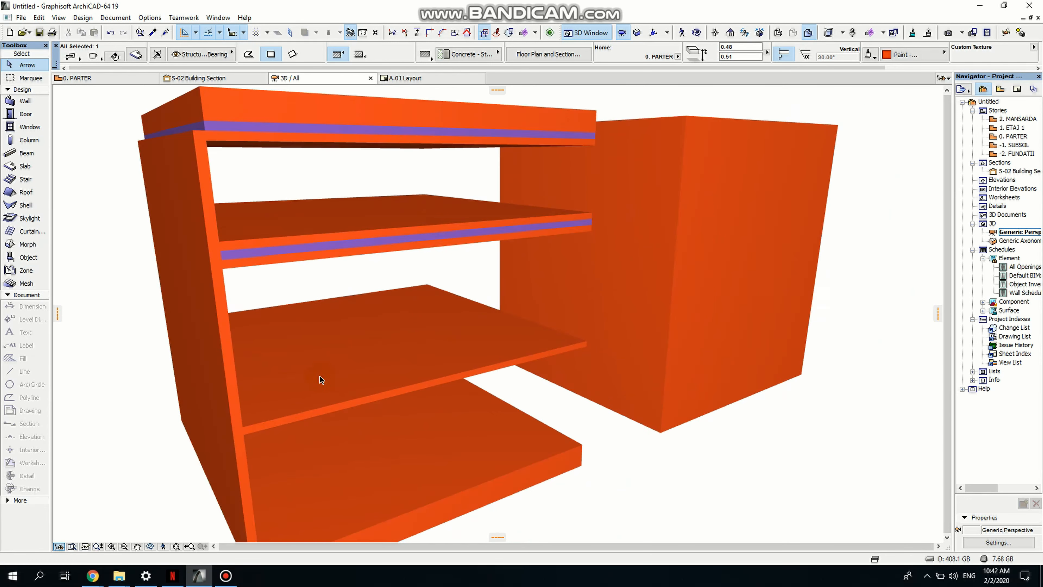
scroll(323, 373, "down", 3)
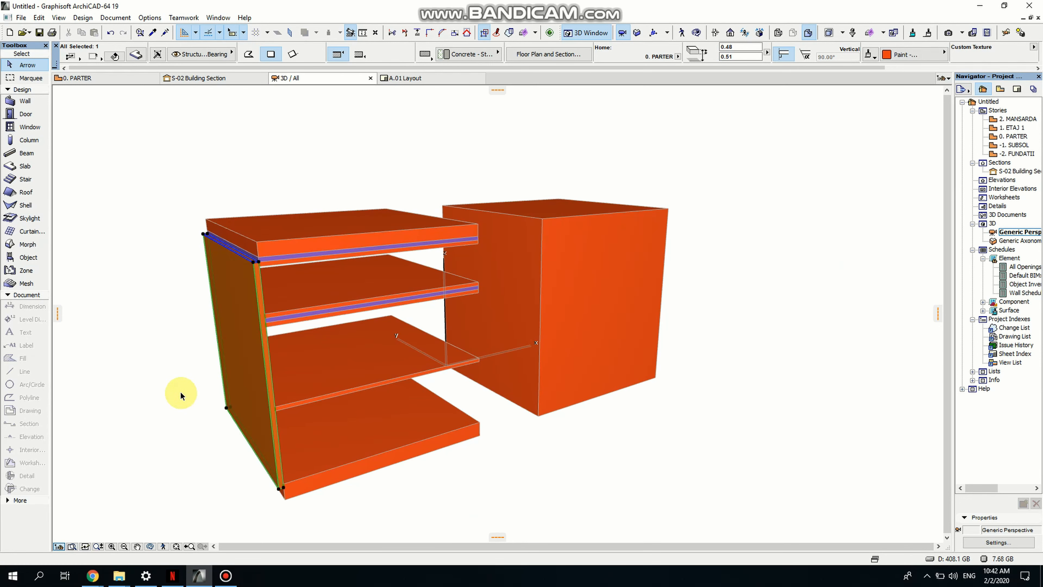
left_click(152, 547)
left_click_drag(379, 423, 373, 422)
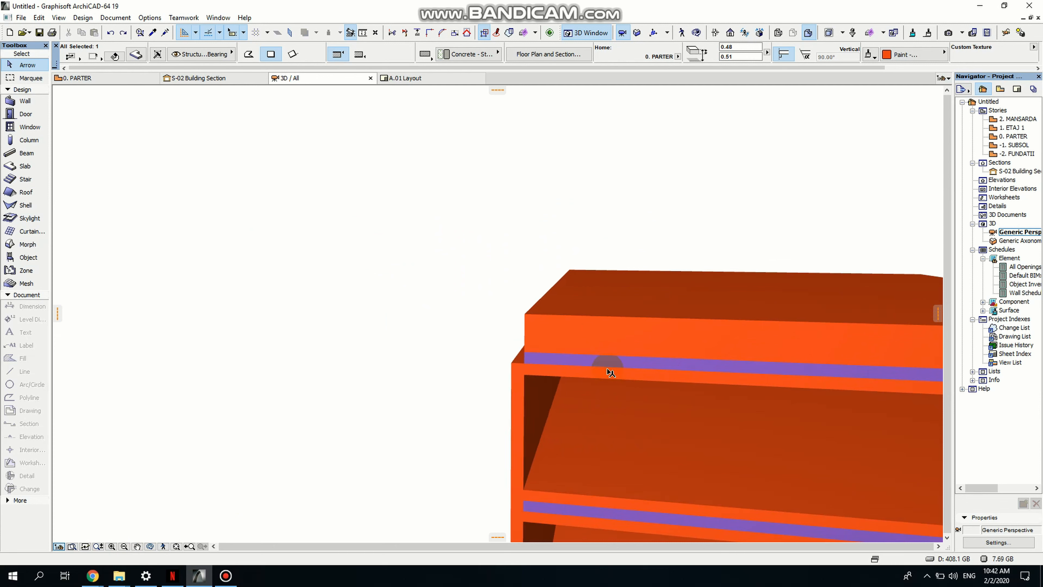
scroll(513, 367, "up", 3)
left_click(512, 366)
left_click(510, 362)
left_click(528, 364)
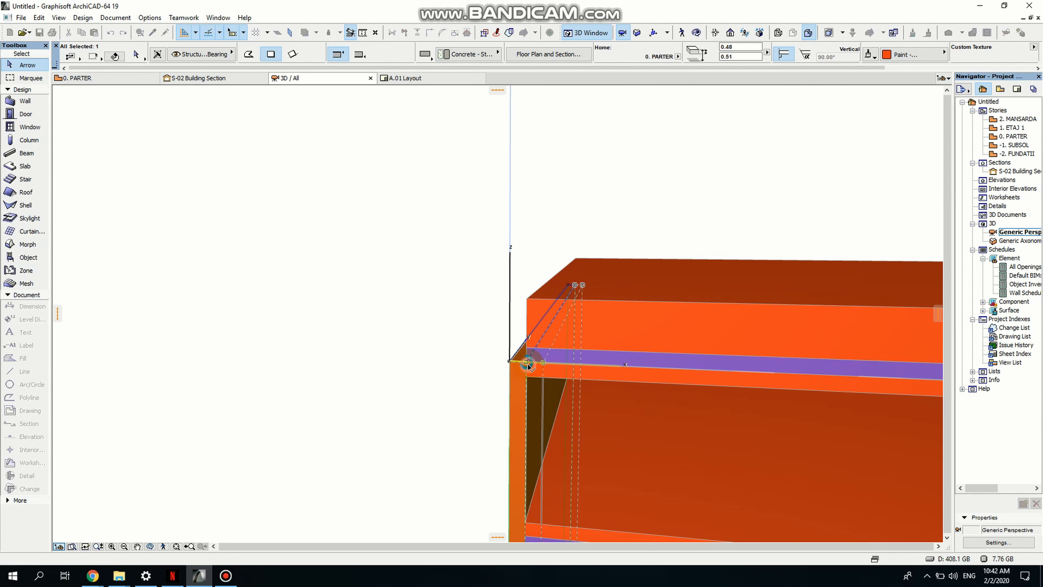
middle_click_drag(630, 434, 559, 436)
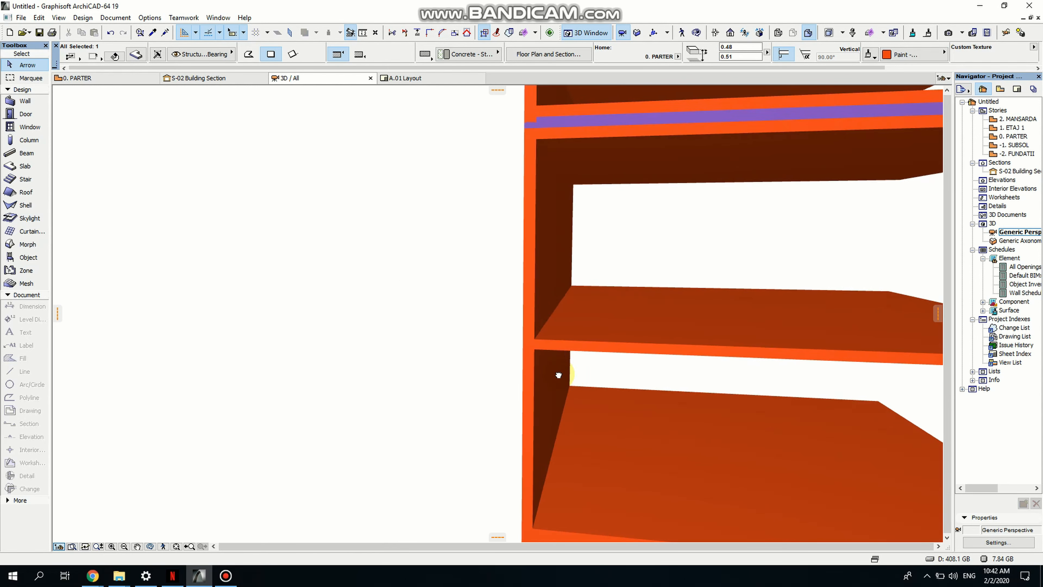
- Reduce the side panel's thickness to 0.11 so it spans from the top slab to the upper thin slab
left_click(151, 547)
left_click_drag(223, 475, 516, 402)
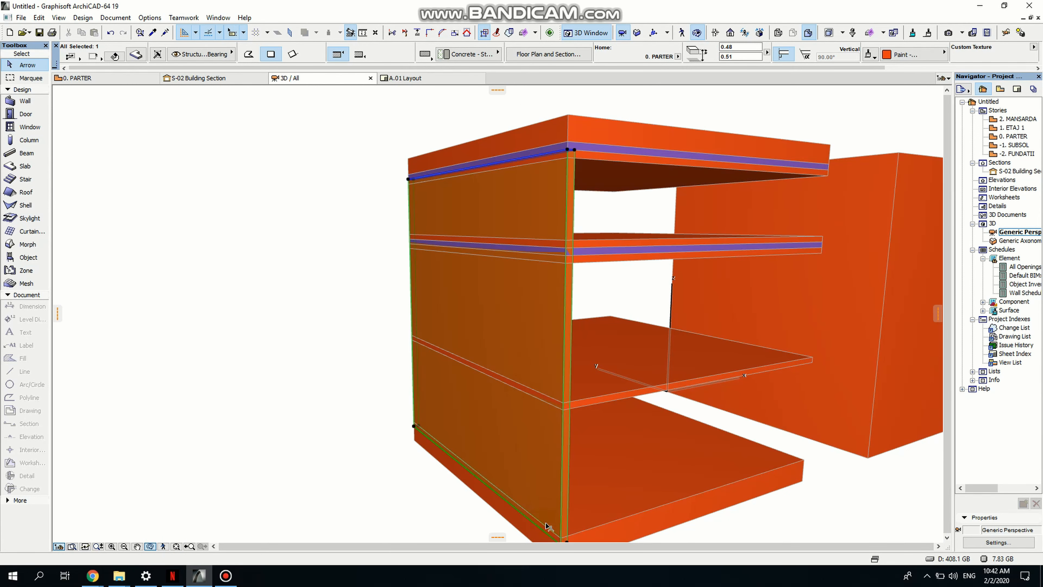
middle_click_drag(547, 526, 532, 451)
left_click(549, 519)
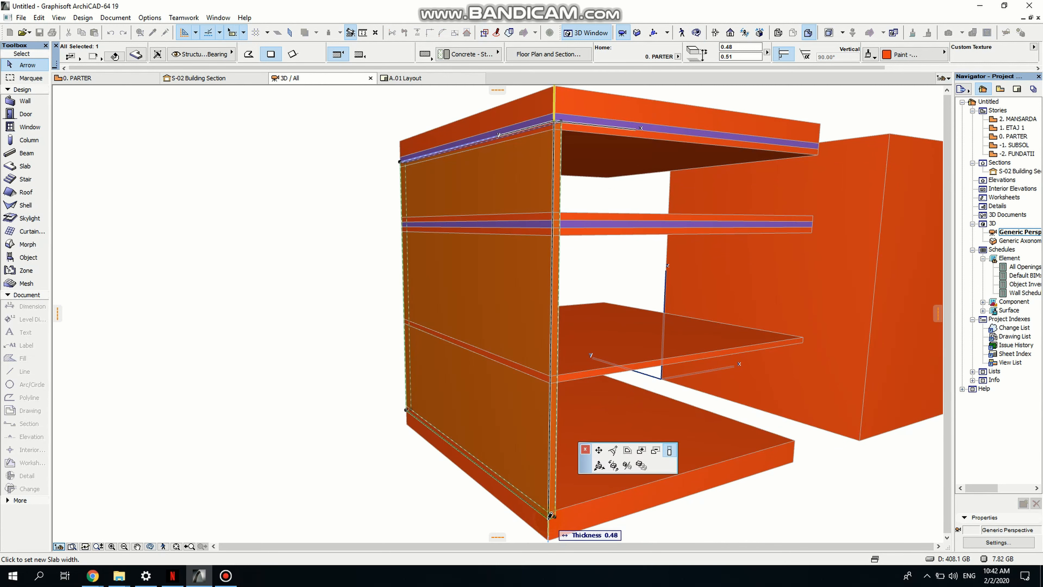
left_click(554, 220)
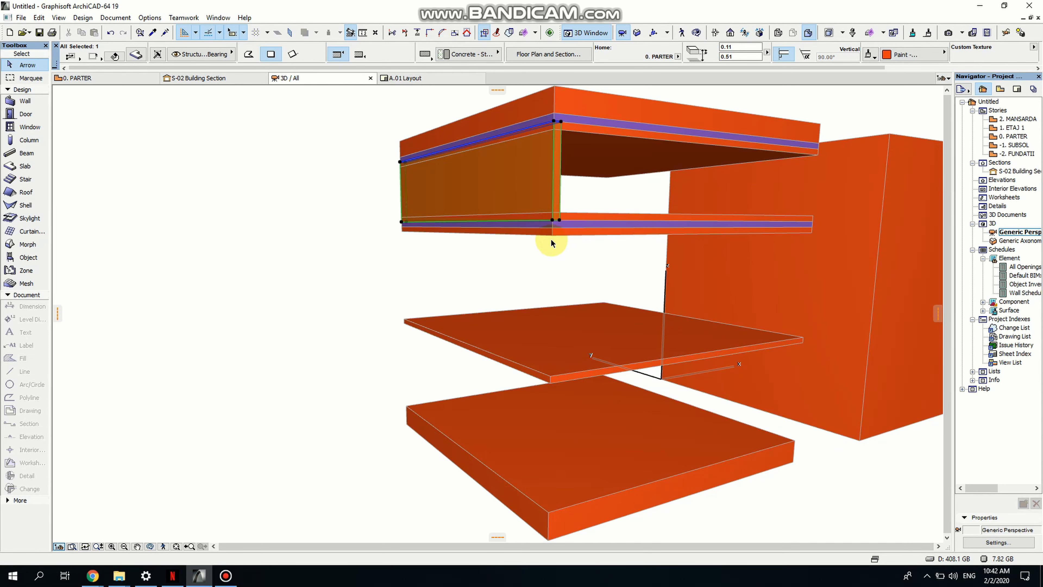
- Drag a copy of the short side panel 0.12 down beneath the upper thin slab
middle_click_drag(555, 214, 546, 249)
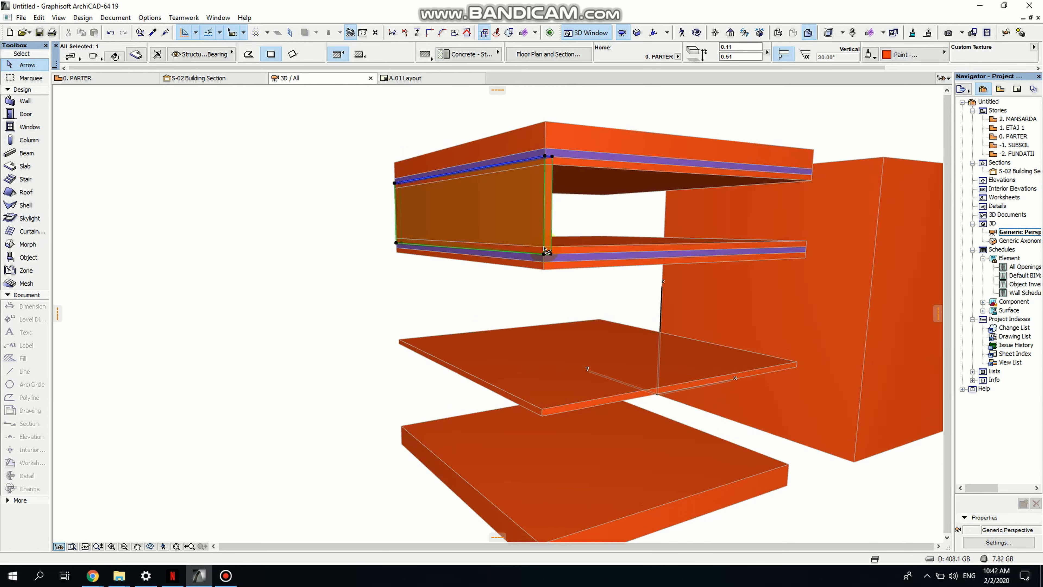
key("ctrl+shift+d")
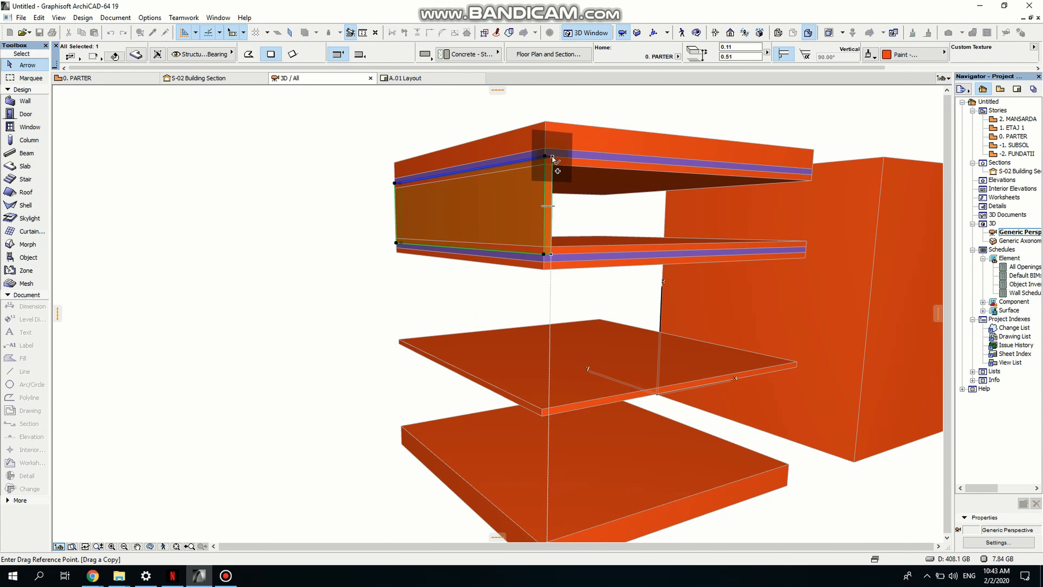
left_click(552, 157)
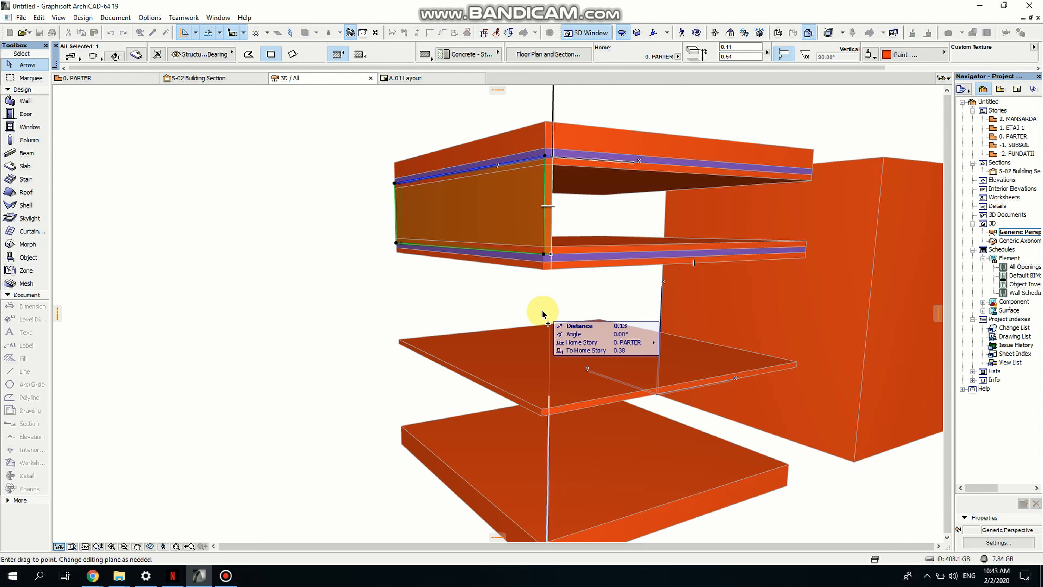
left_click(552, 263)
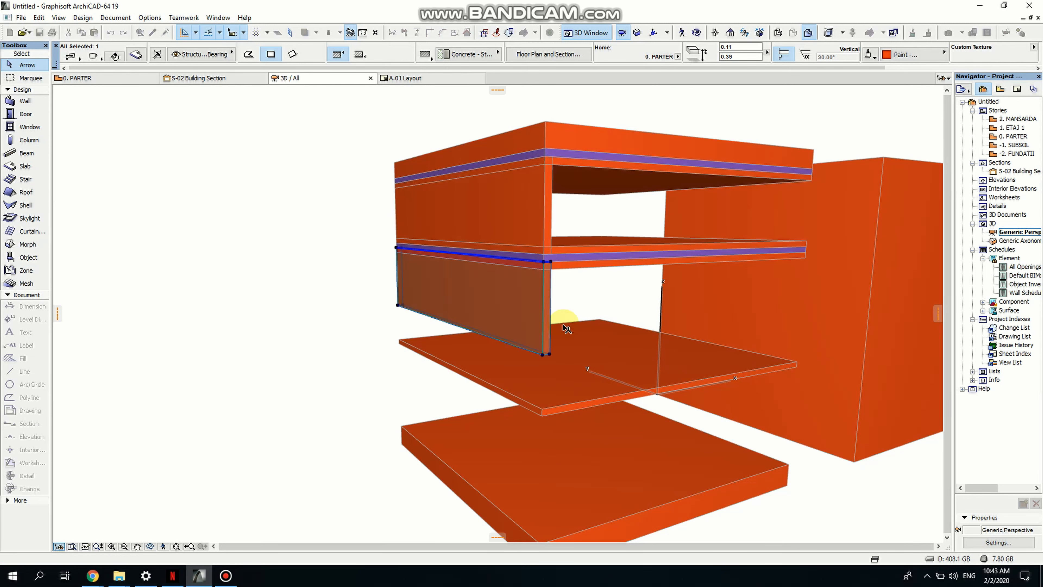
- Extend the copied side panel down to the bottom slab by setting its thickness to 0.35
middle_click_drag(537, 324, 515, 262)
left_click(506, 248)
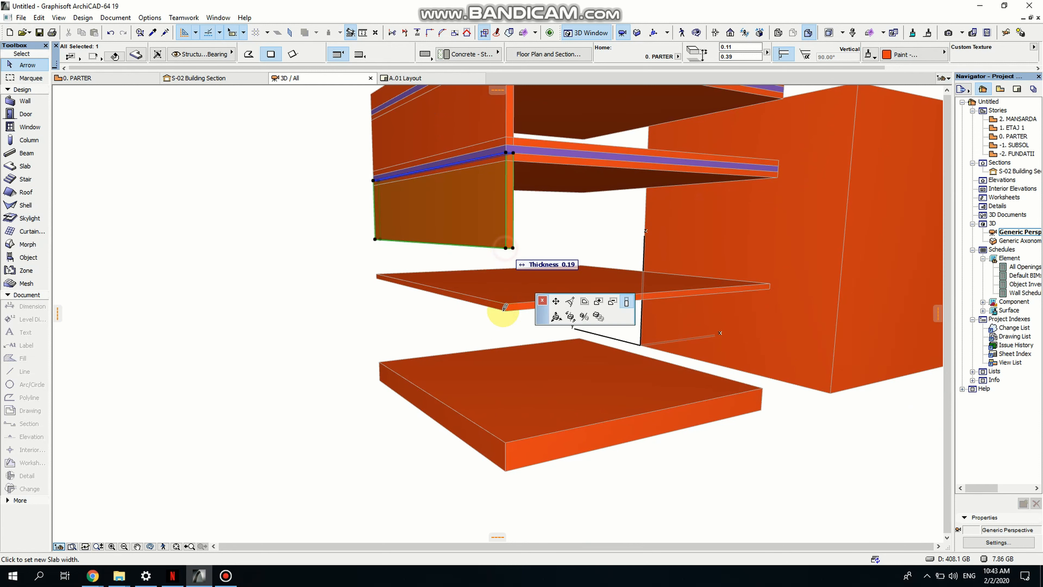
left_click(506, 440)
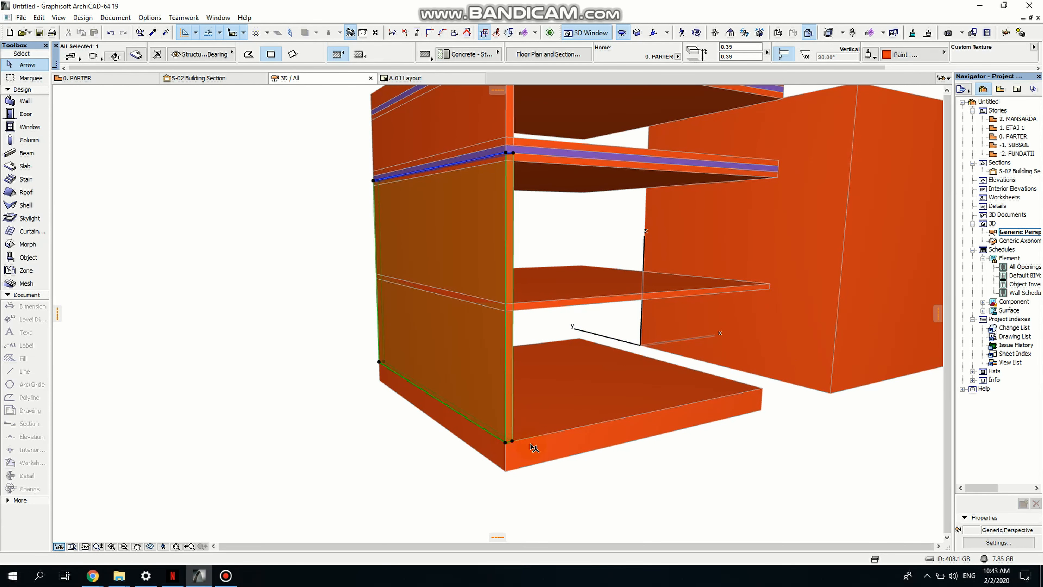
- Override the bottom slab's surface with Paint - Ultramarine Violet
left_click(535, 473)
left_click(534, 464)
left_click(920, 64)
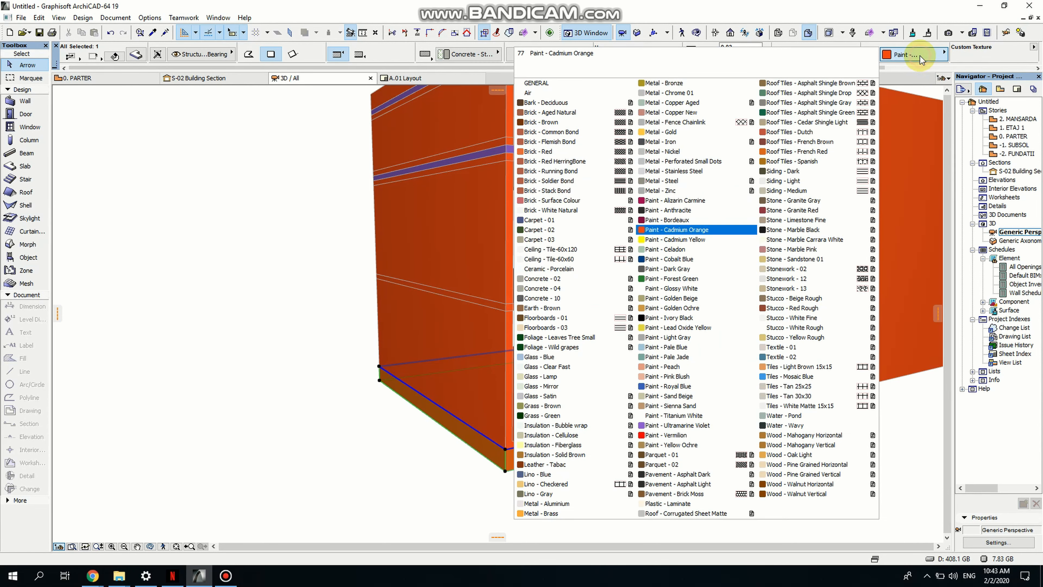
left_click(670, 426)
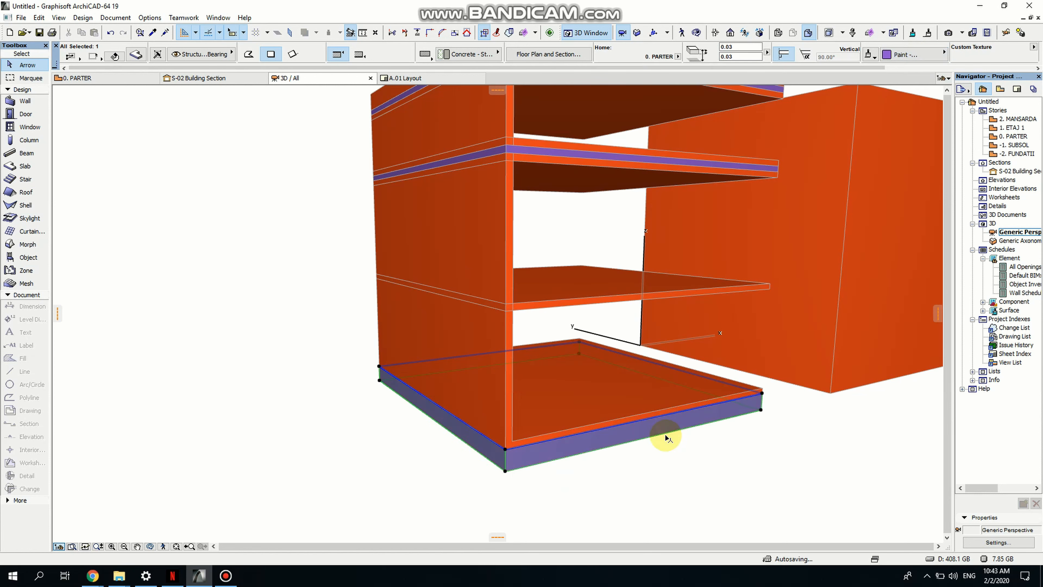
- Select both side panels and drag copies of them across to the opposite side of the stack
left_click(669, 482)
middle_click_drag(677, 457, 665, 498)
left_click(481, 412)
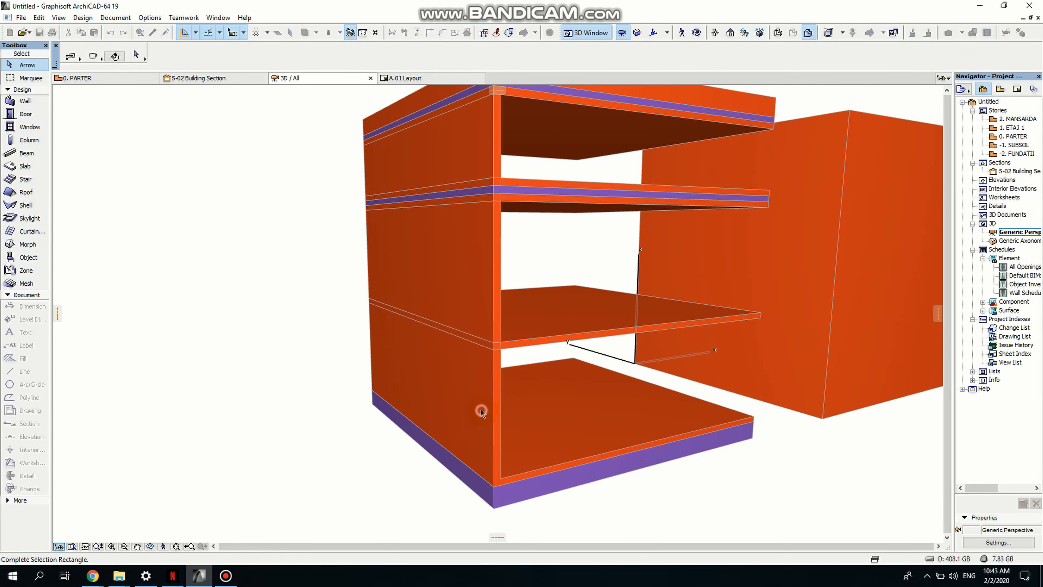
left_click(619, 401)
middle_click_drag(759, 388, 681, 389)
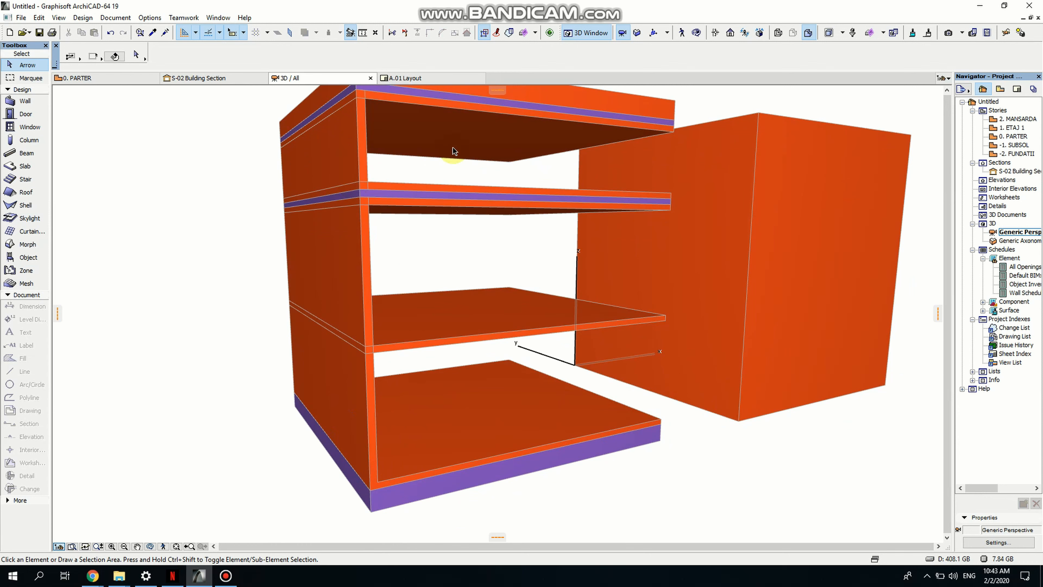
left_click(359, 141)
left_click(367, 237, "shift")
middle_click_drag(427, 263, 410, 288)
key("ctrl+shift+d")
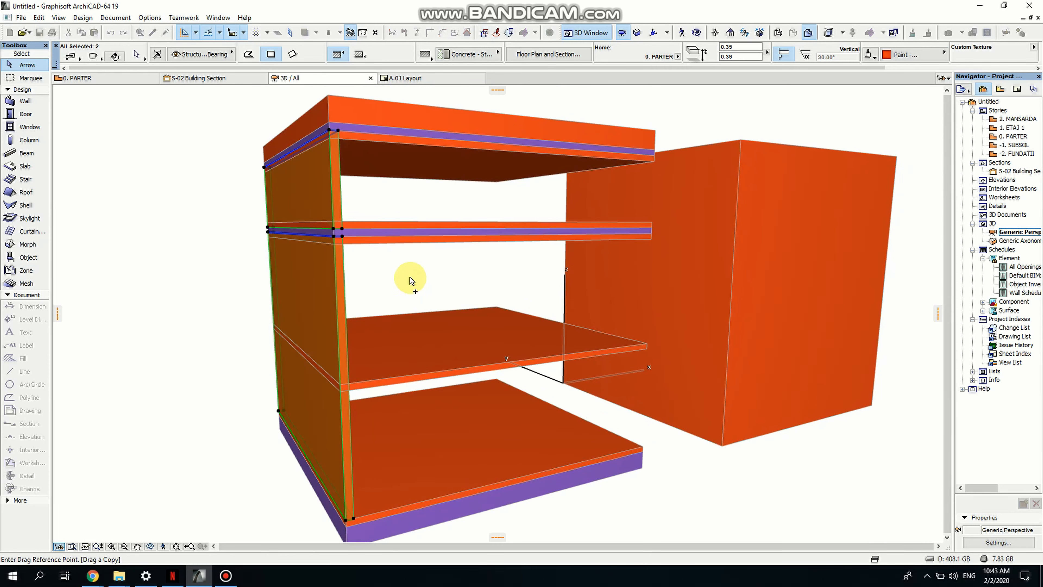
left_click(338, 131)
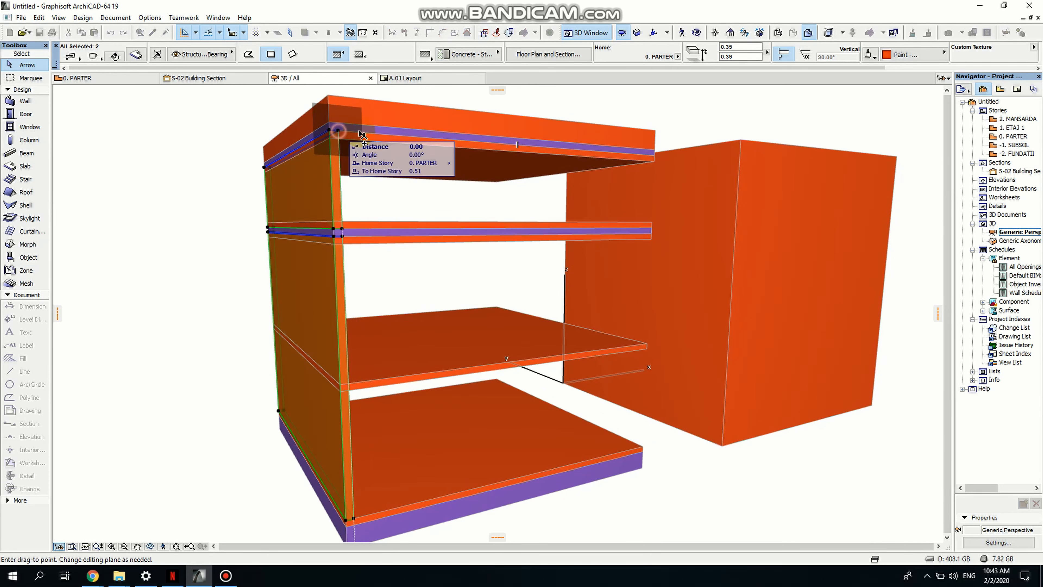
left_click(654, 156)
- Orbit around the assembled cabinet to inspect it from the front
middle_click_drag(660, 199, 498, 302)
middle_click_drag(210, 437, 352, 320)
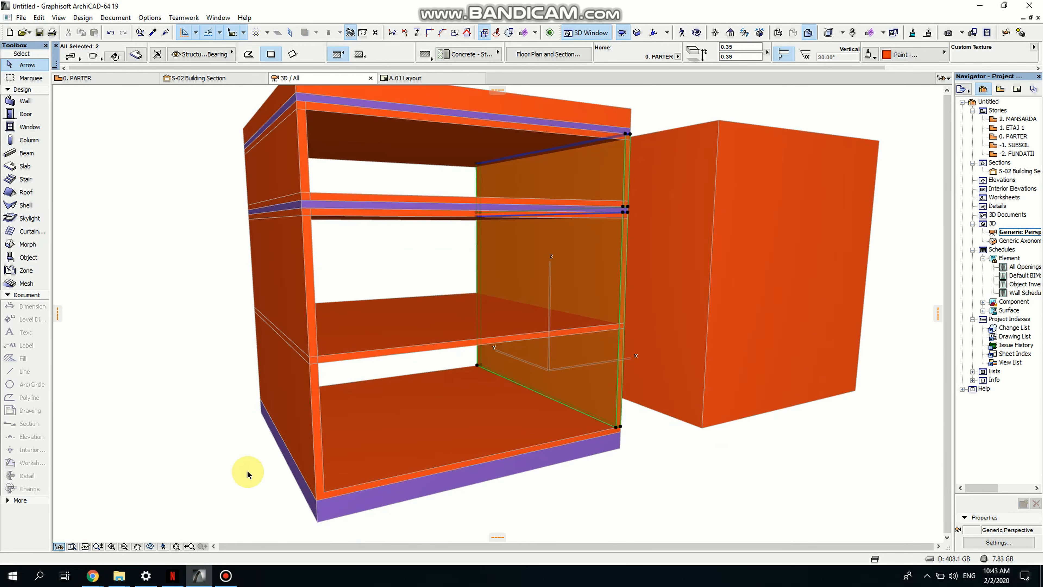
left_click(151, 547)
left_click_drag(477, 489, 421, 314)
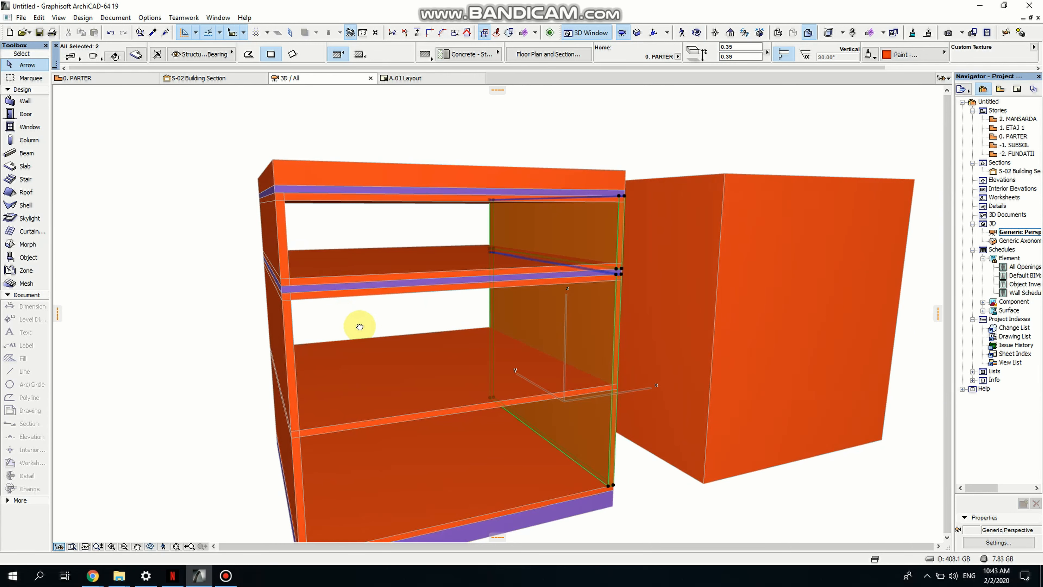
left_click_drag(359, 327, 303, 397)
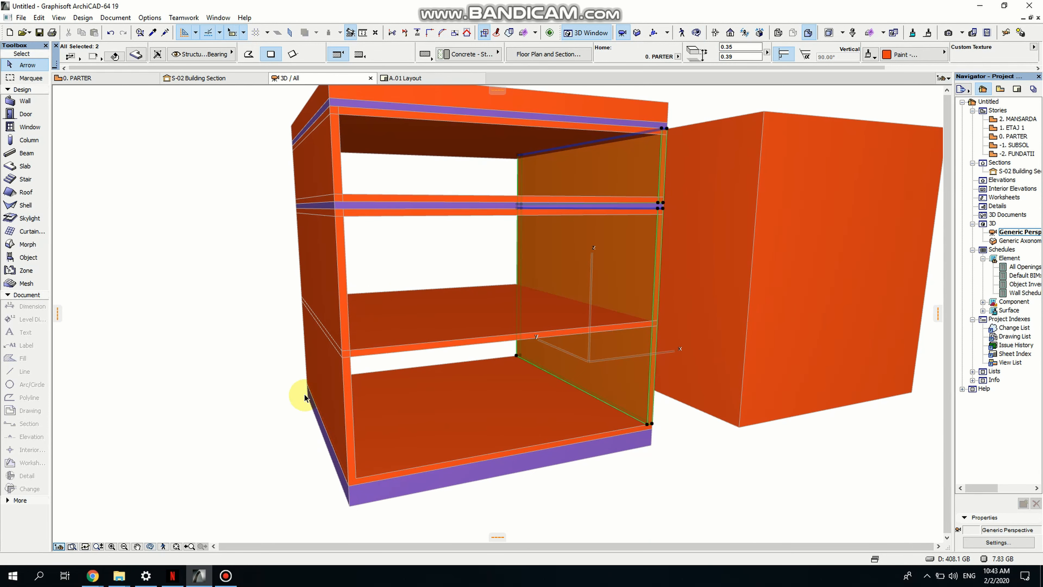
left_click(228, 475)
left_click(157, 548)
left_click_drag(191, 453, 337, 390)
left_click_drag(421, 384, 415, 407)
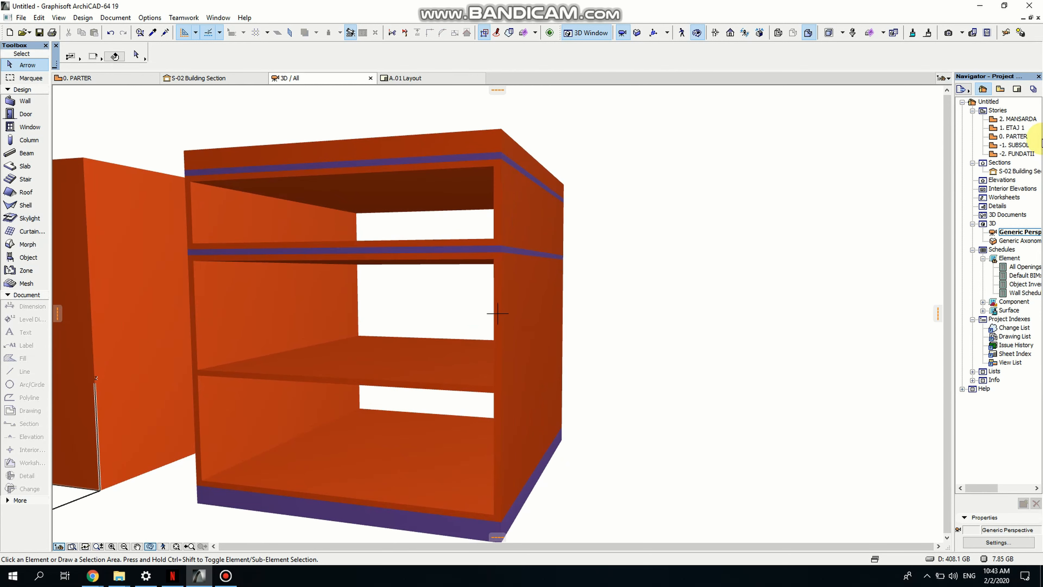
- Open the 0. PARTER floor plan and drag a copy of the side panel across to the opposite side of the cabinet
double_click(1015, 138)
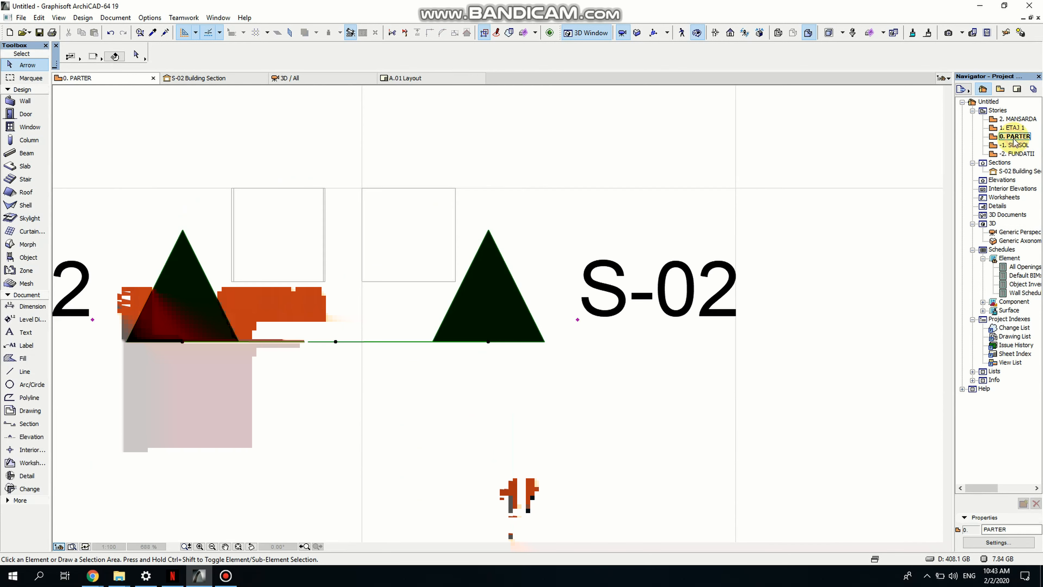
scroll(229, 199, "up", 6)
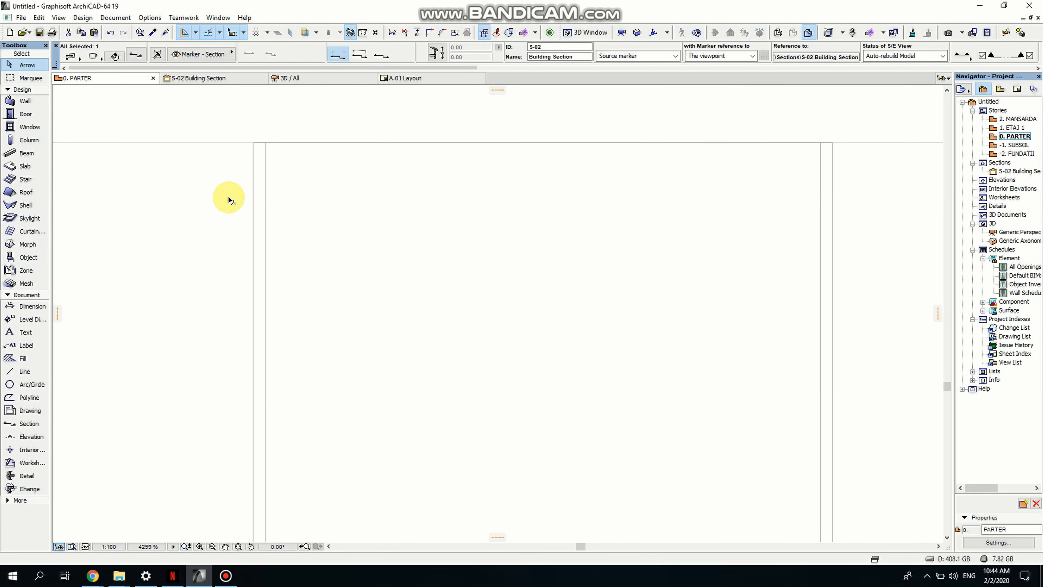
left_click(265, 189)
scroll(240, 188, "down", 1)
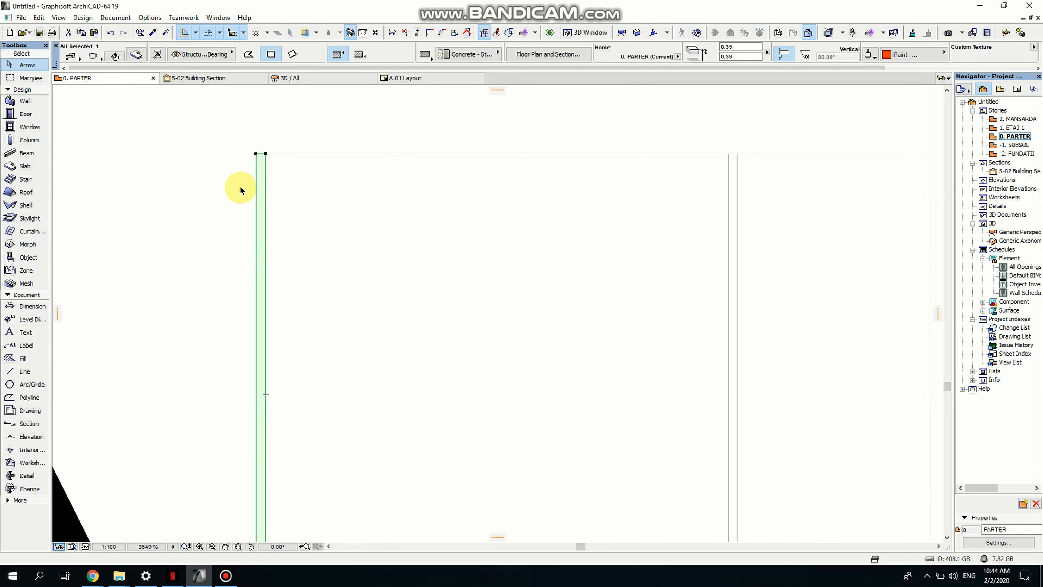
scroll(344, 304, "down", 1)
key("ctrl+shift+d")
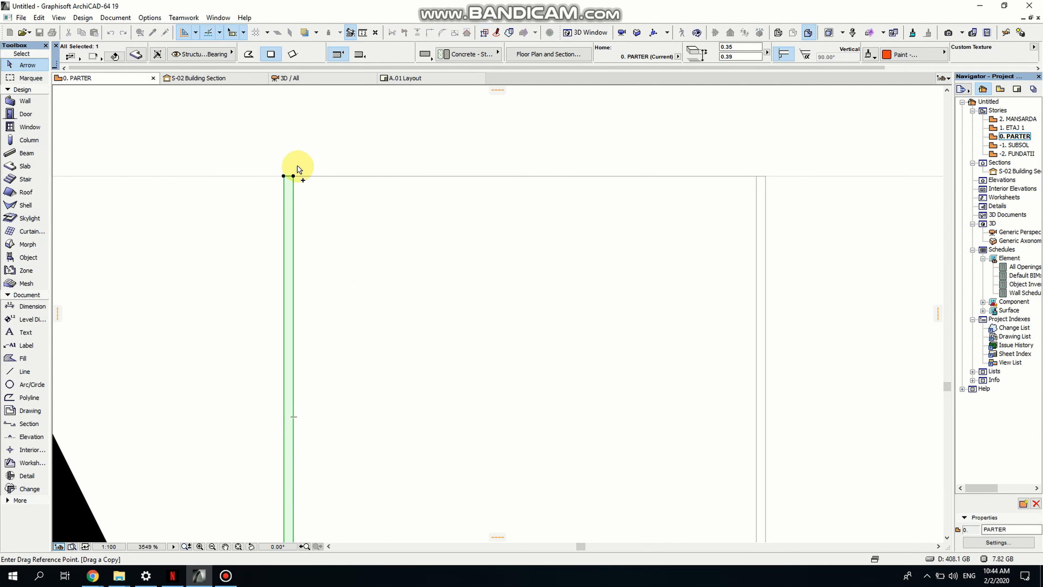
left_click(293, 175)
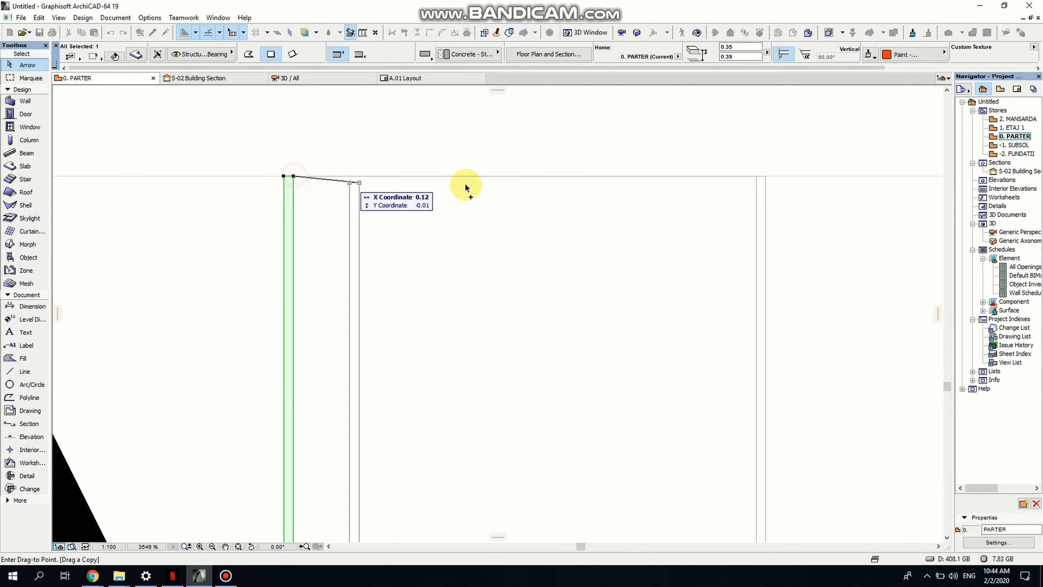
left_click(756, 176)
- Rotate the copied panel 90° about its end so it lies horizontally across the cabinet top
key("ctrl+e")
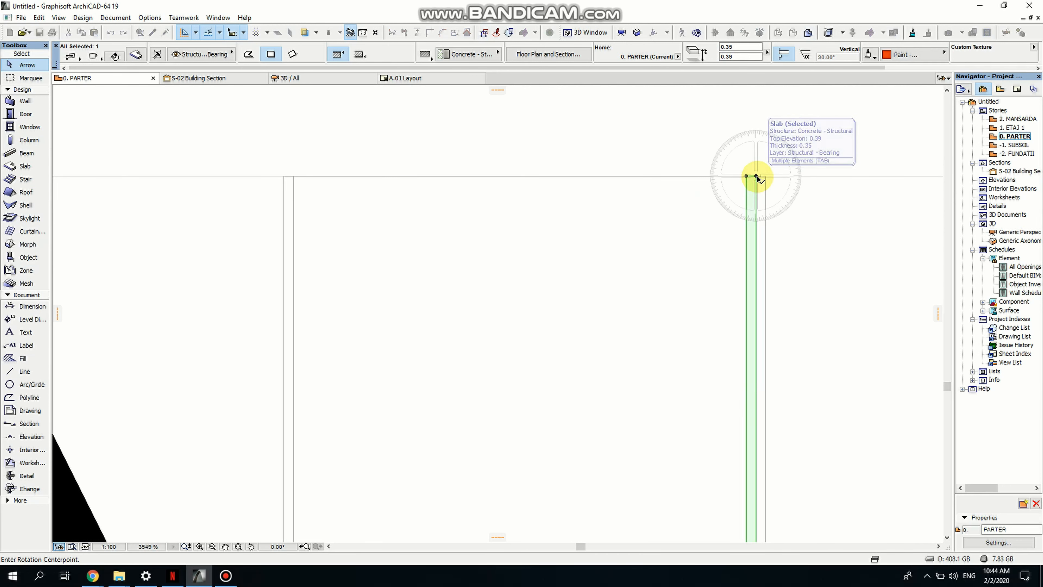
left_click(756, 176)
left_click(742, 177)
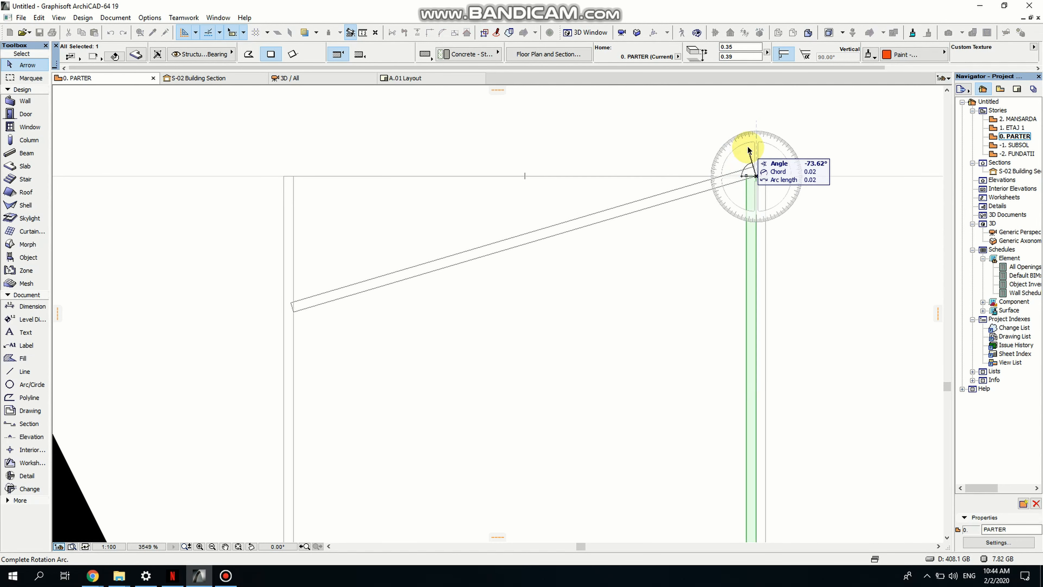
left_click(758, 149)
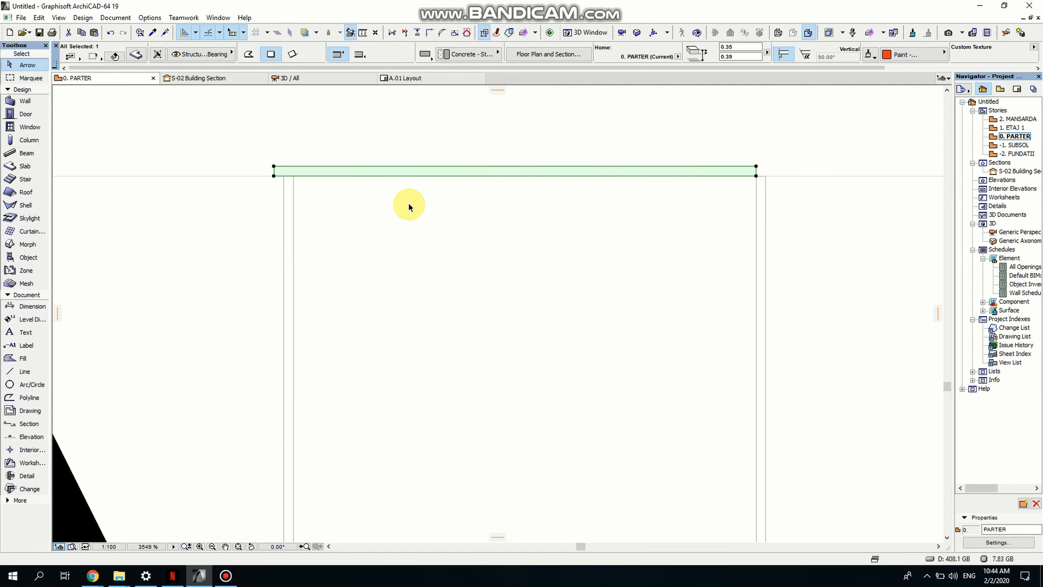
- Move the rotated panel so its corner aligns with the outer corner of the side panel
key("ctrl+d")
left_click(274, 166)
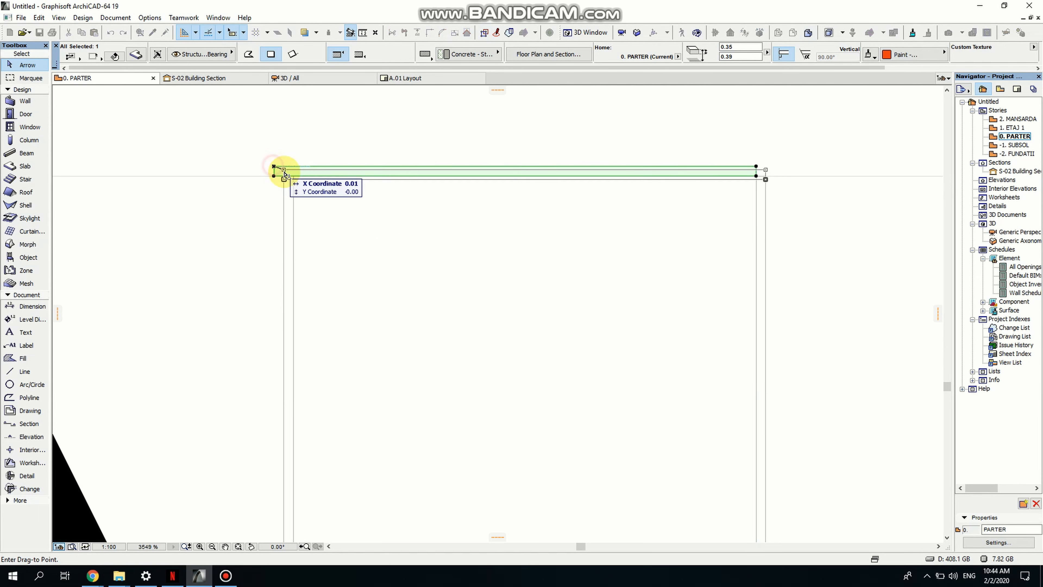
left_click(284, 175)
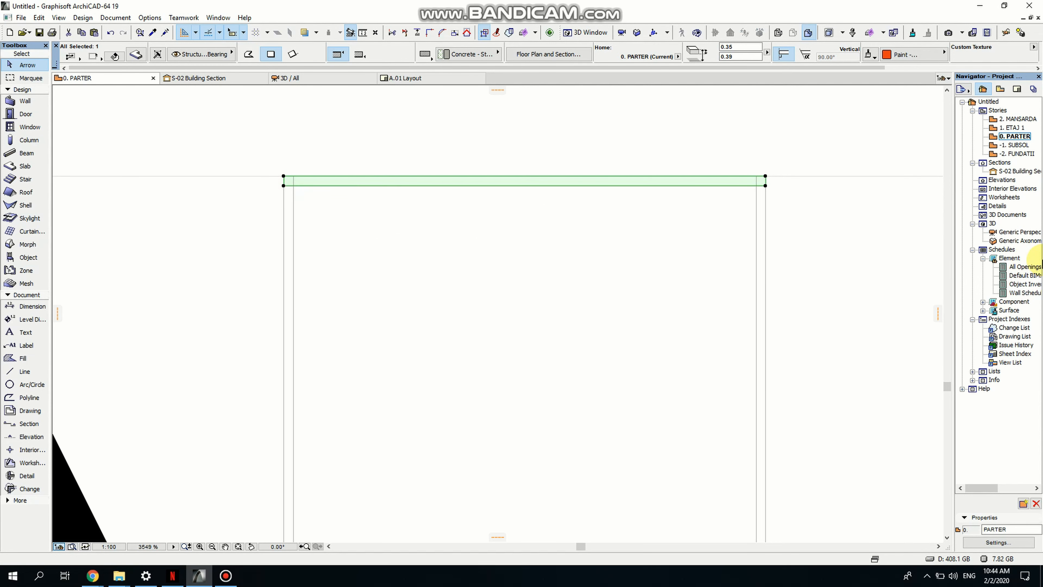
- In the 3D view, drag a copy of the front panel up into the upper opening below the top slab
double_click(1006, 236)
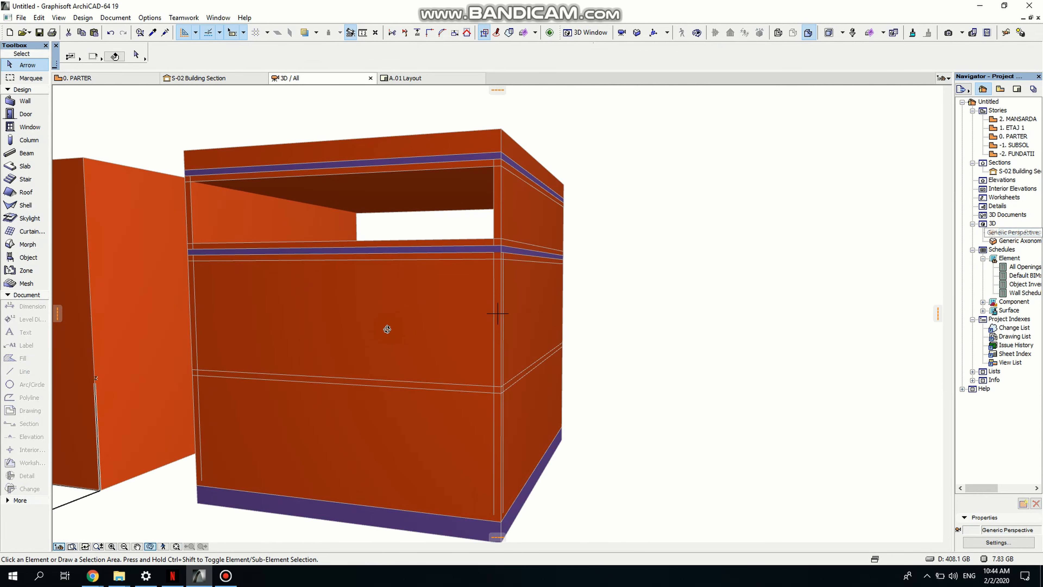
left_click_drag(449, 377, 231, 386)
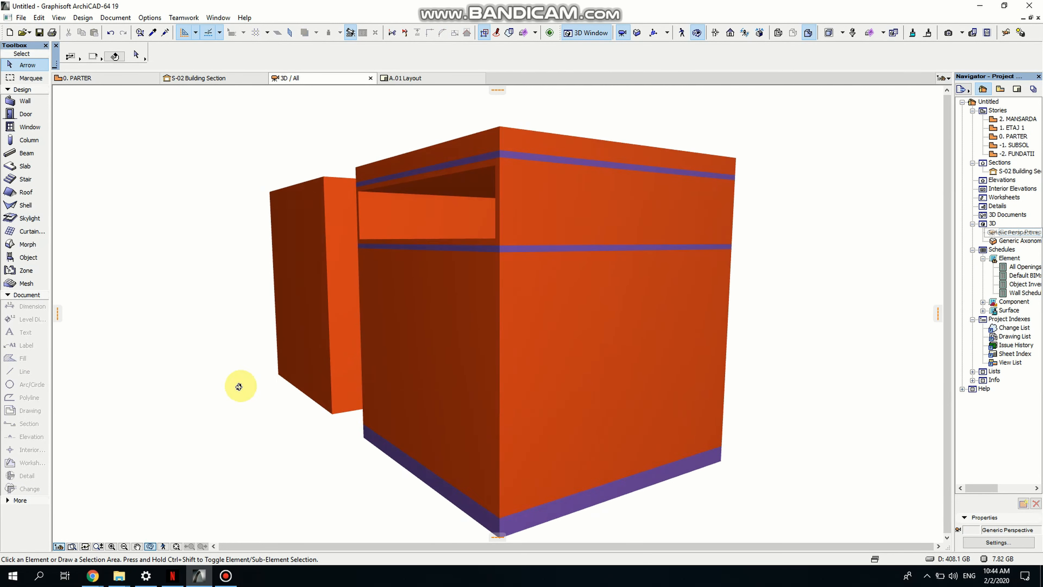
key("Escape")
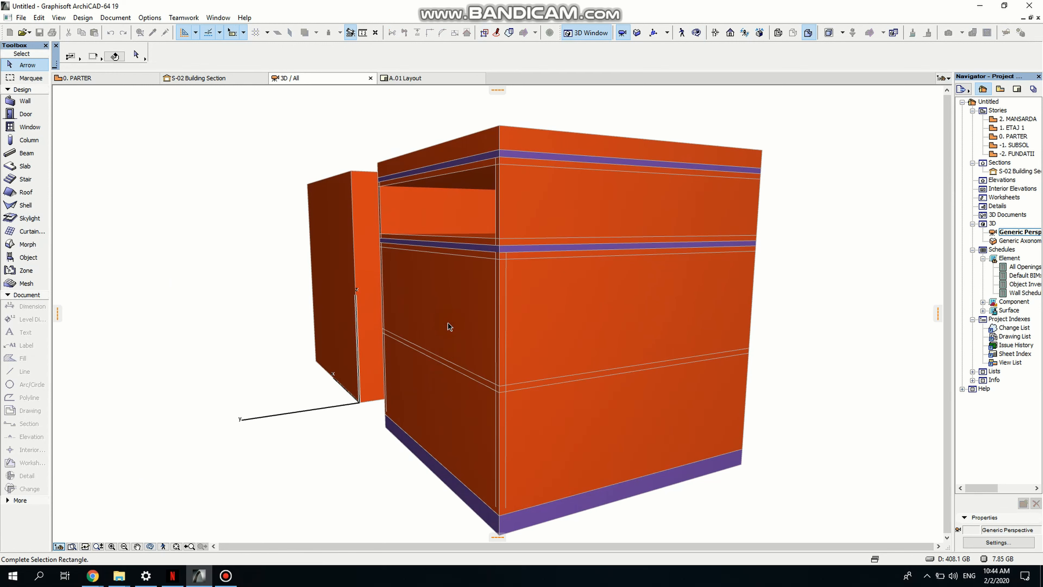
key("Escape")
middle_click_drag(479, 288, 475, 356)
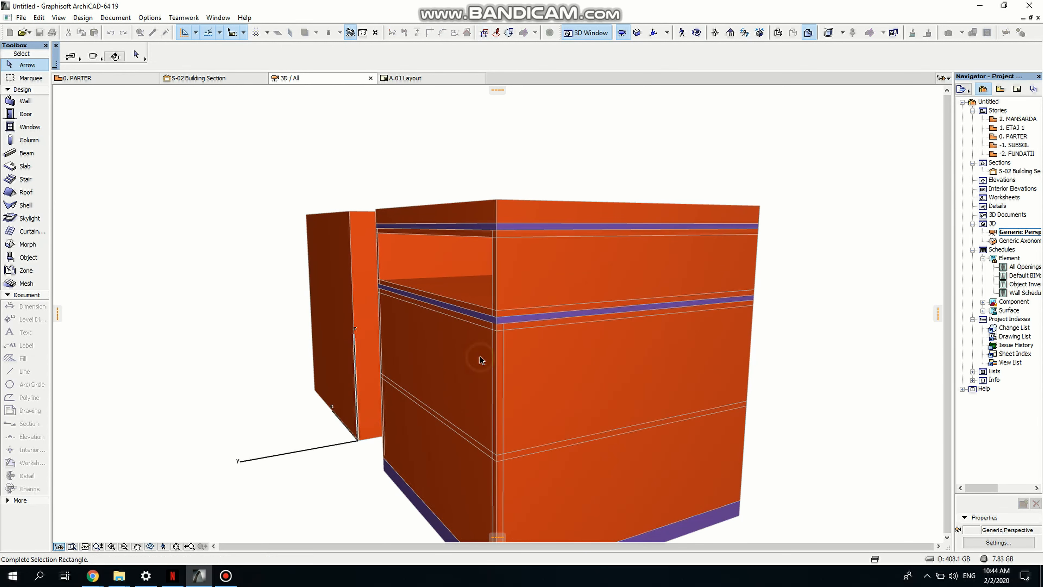
left_click(504, 360)
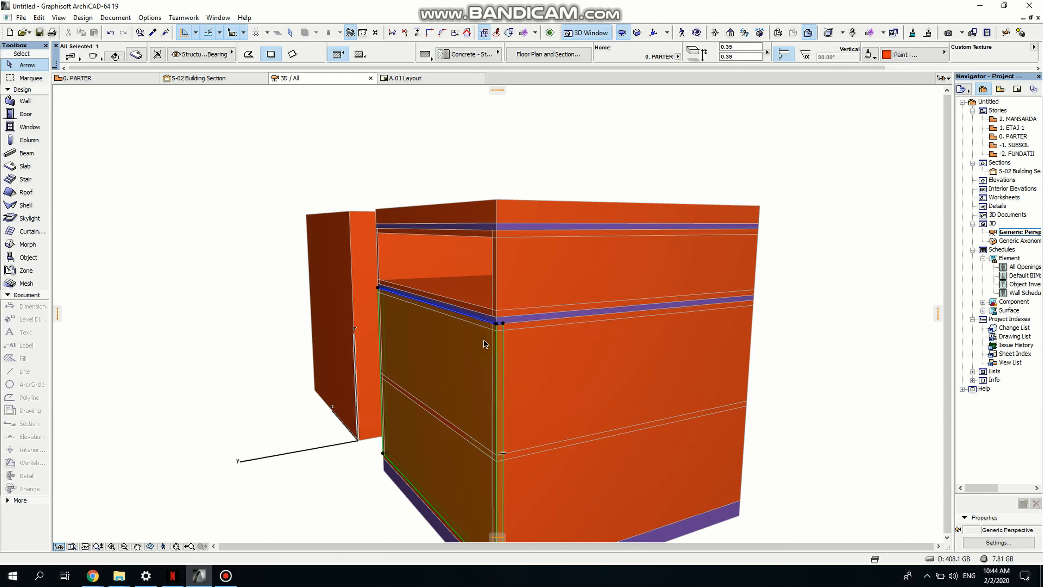
left_click(499, 325)
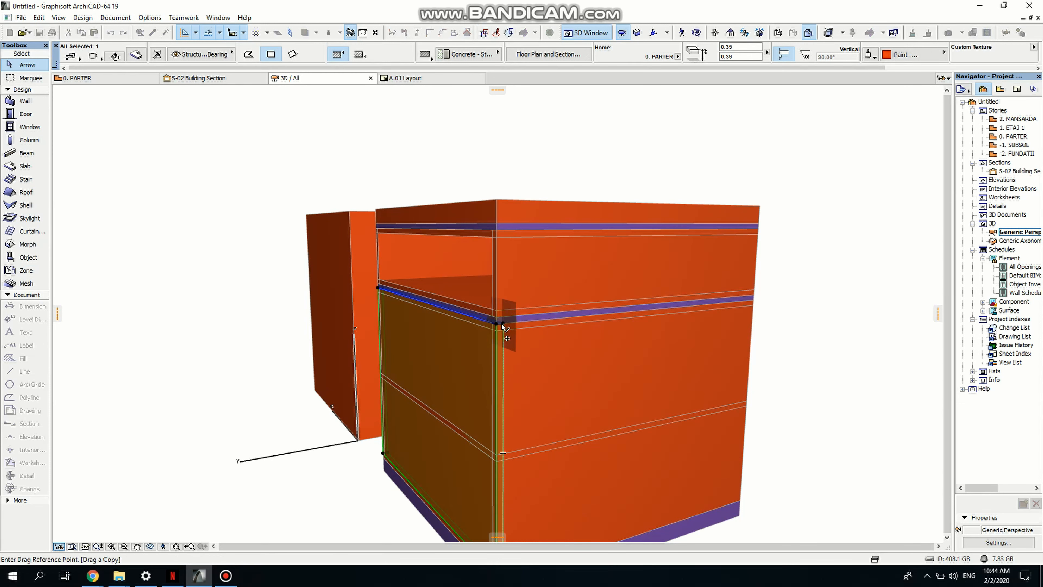
left_click(502, 327)
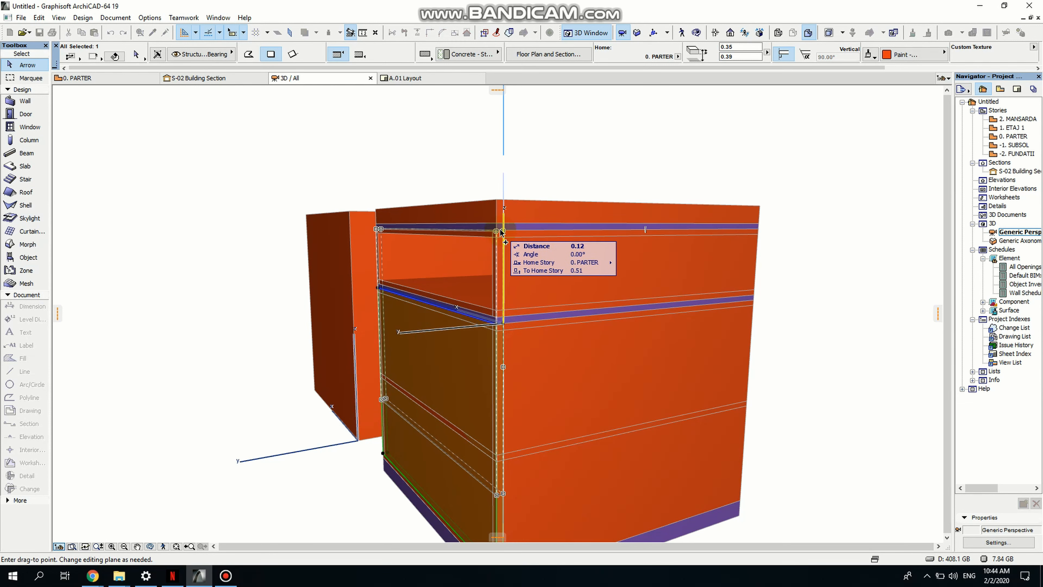
scroll(501, 231, "up", 3)
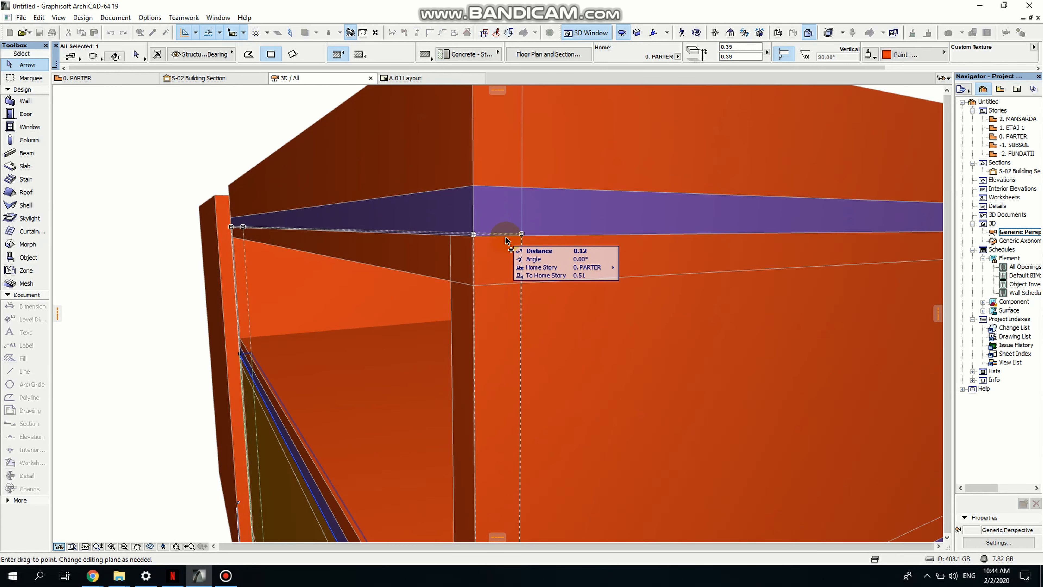
left_click(522, 239)
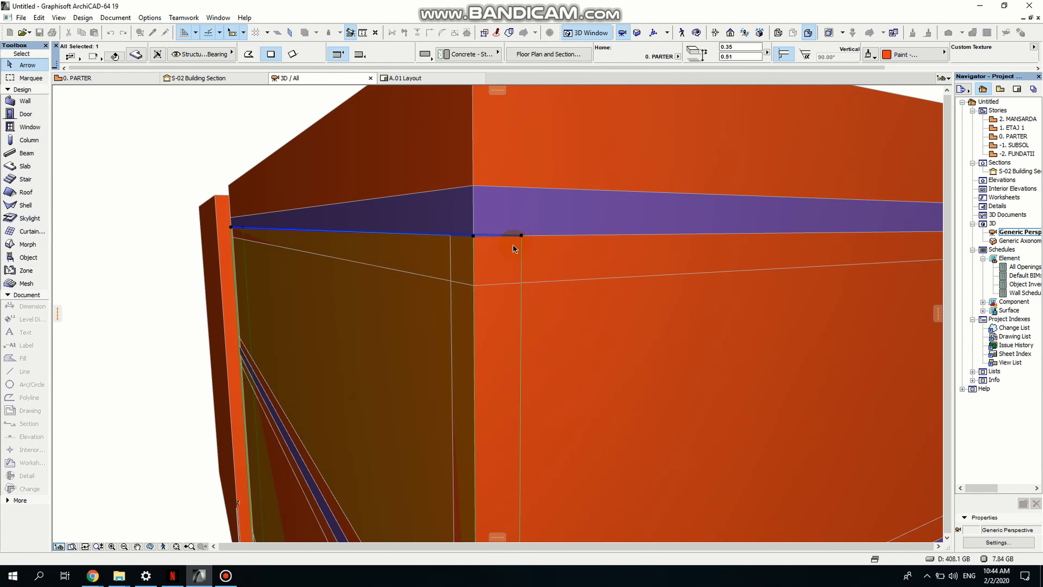
- Set the copied front panel's thickness to 0.11 so it fills the upper opening
scroll(514, 249, "down", 6)
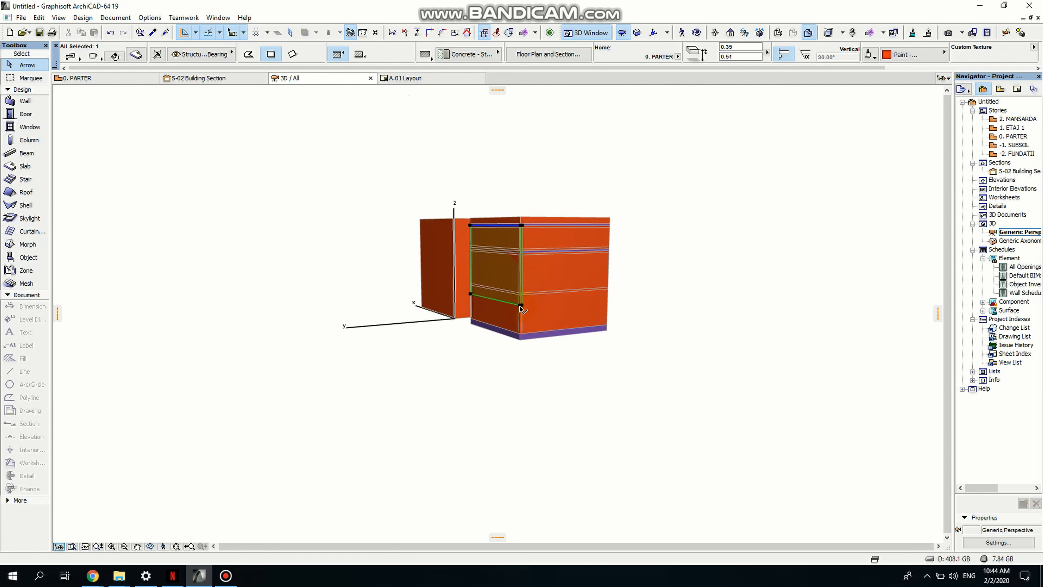
left_click(522, 305)
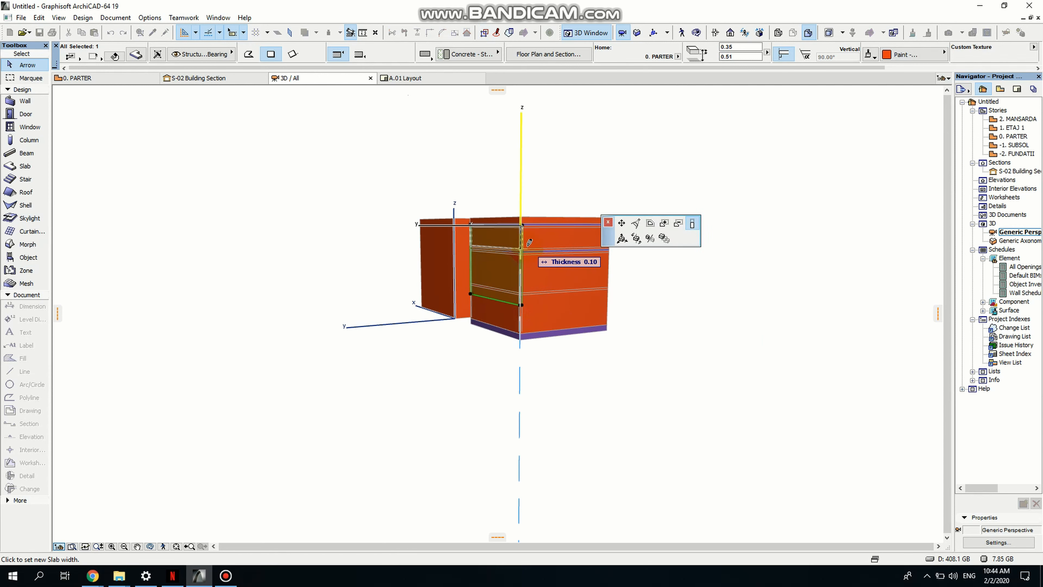
scroll(524, 247, "up", 2)
scroll(527, 244, "up", 3)
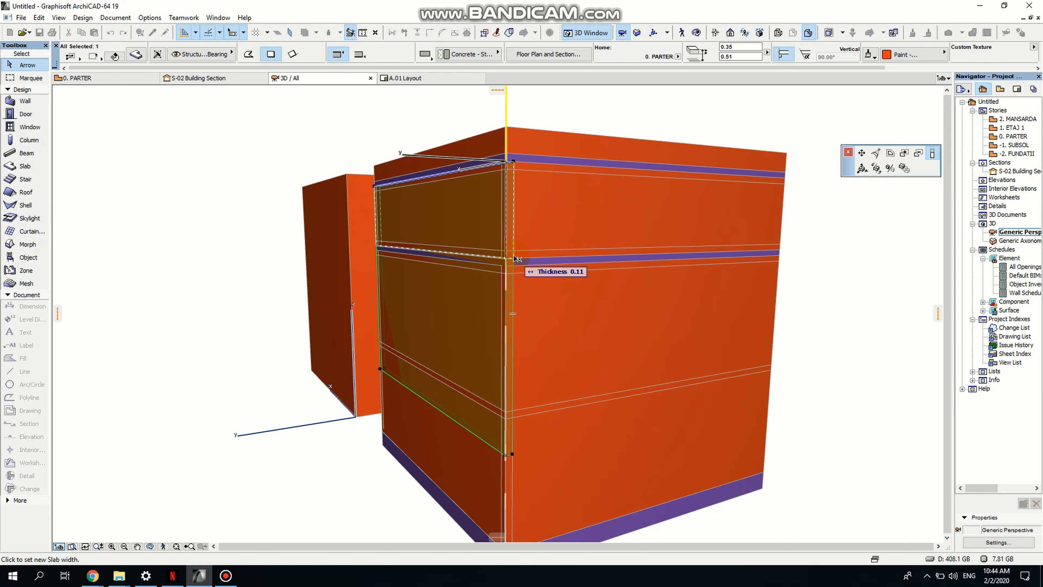
left_click(517, 258)
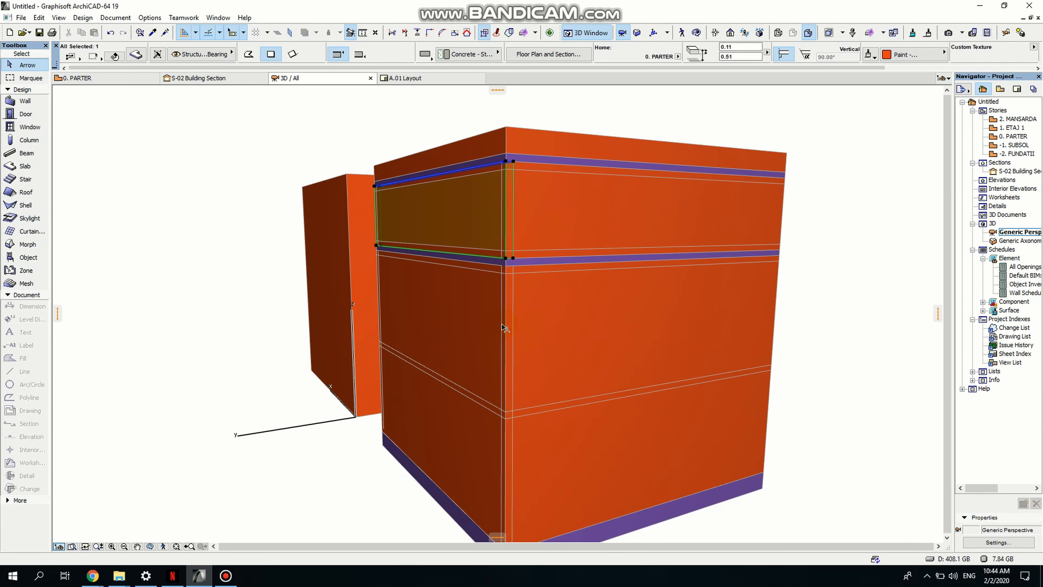
key("Escape")
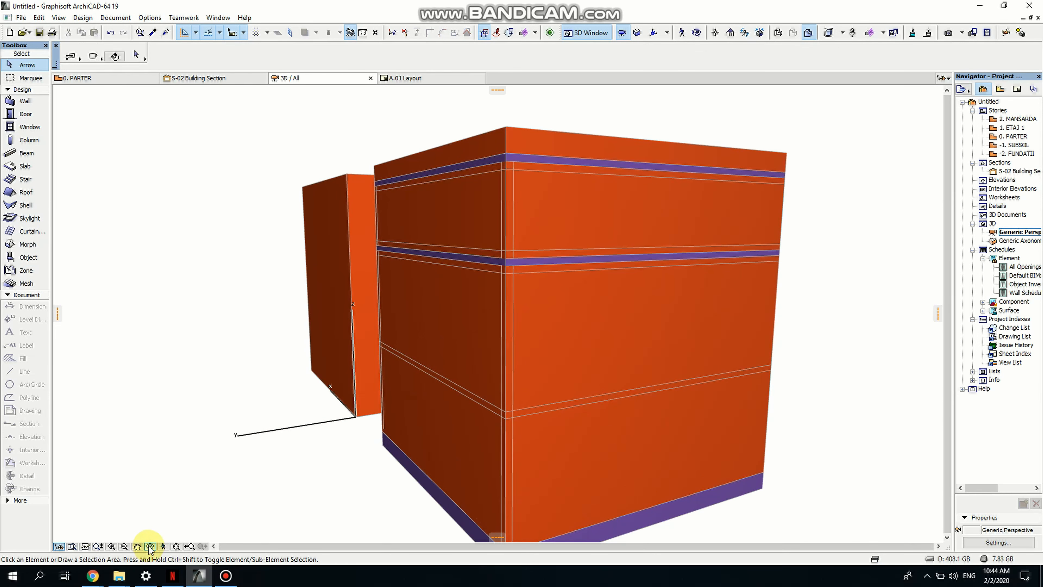
- Select the thin slab under the cabinet top and offset all its edges
left_click_drag(664, 327, 400, 308)
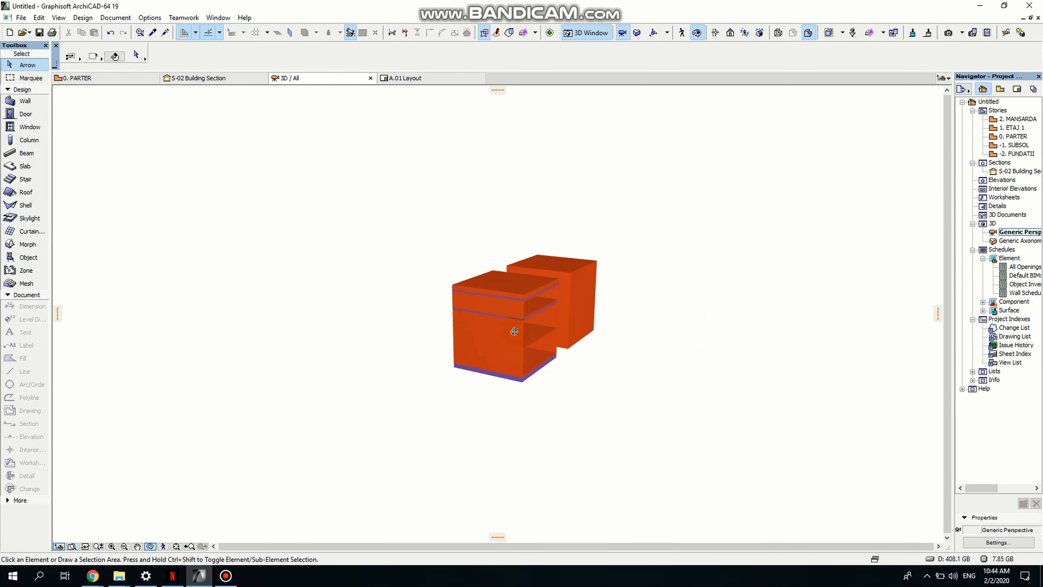
left_click_drag(562, 336, 542, 279)
scroll(543, 280, "up", 5)
scroll(496, 303, "down", 3)
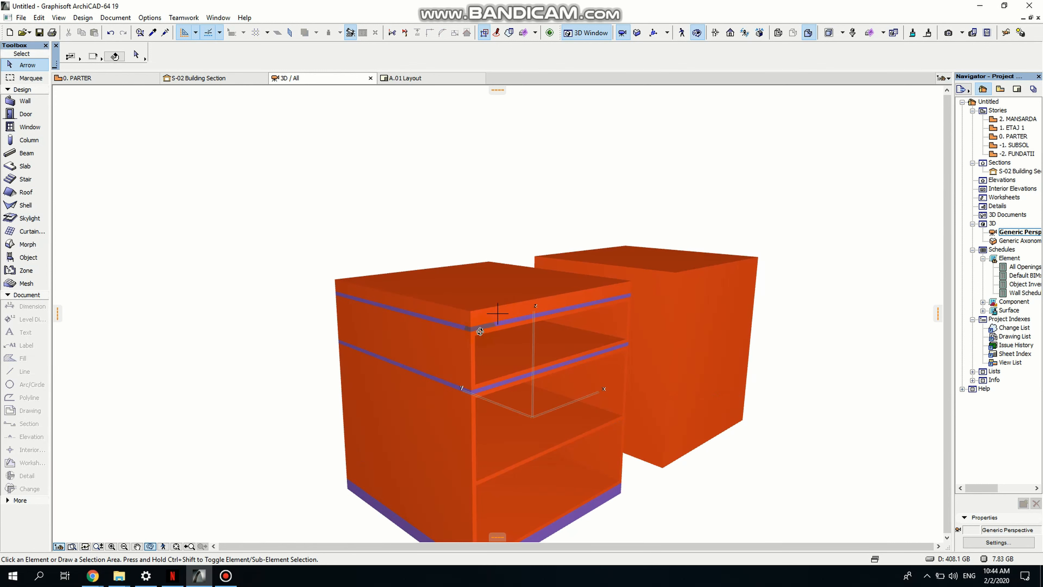
left_click(473, 332)
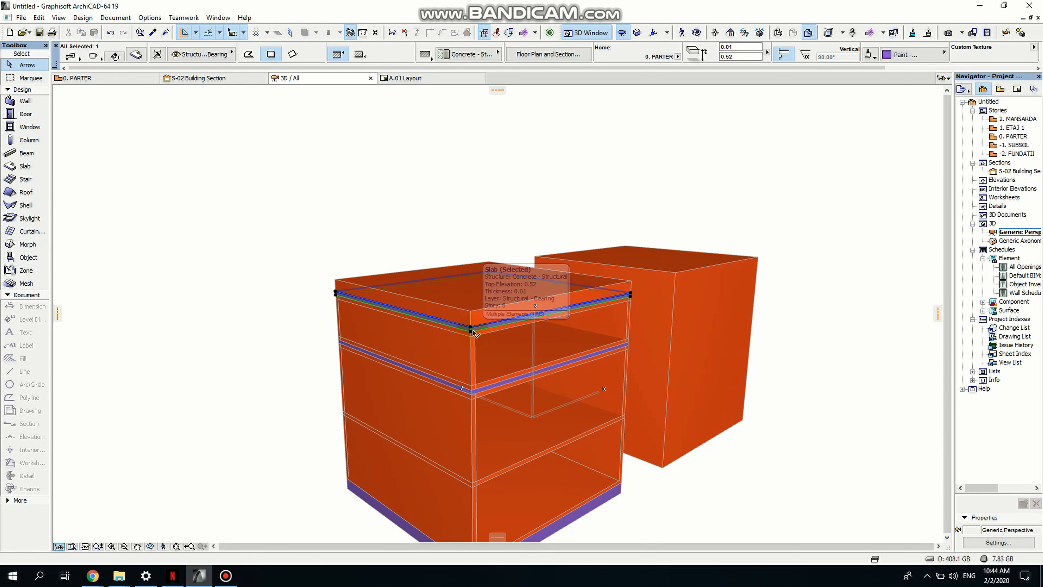
scroll(426, 317, "up", 2)
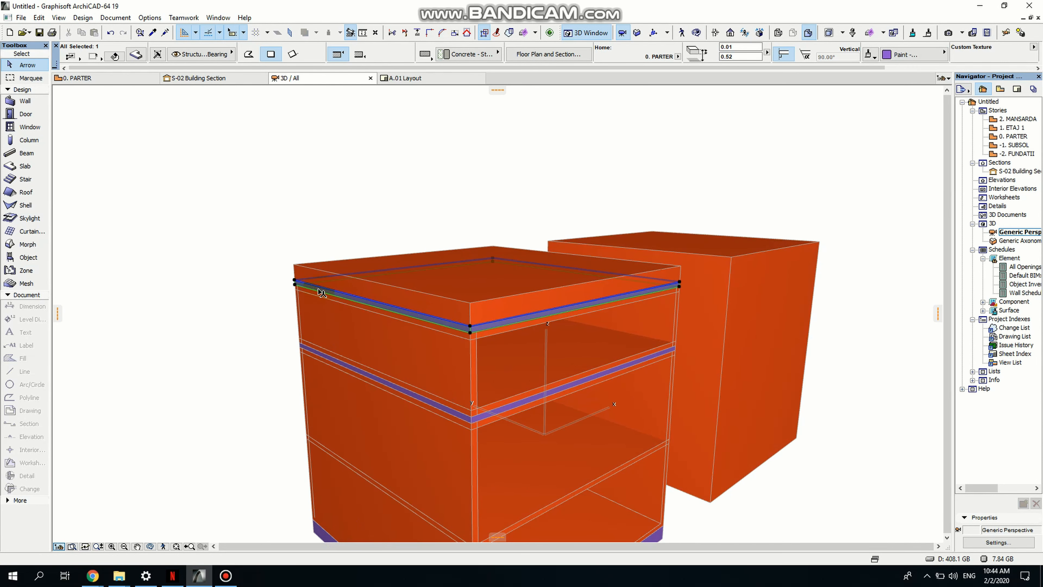
scroll(482, 308, "up", 1)
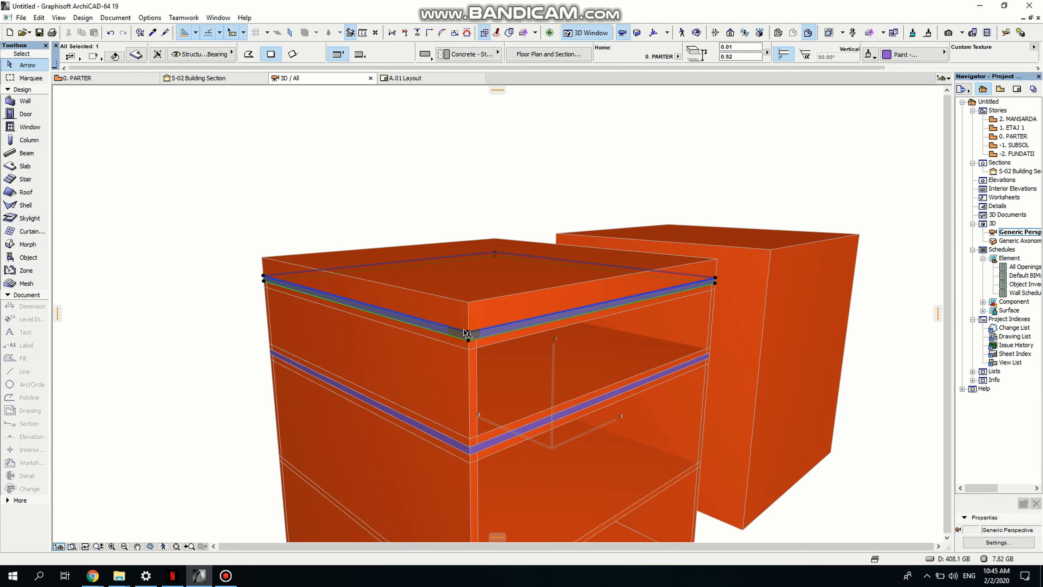
scroll(473, 342, "up", 2)
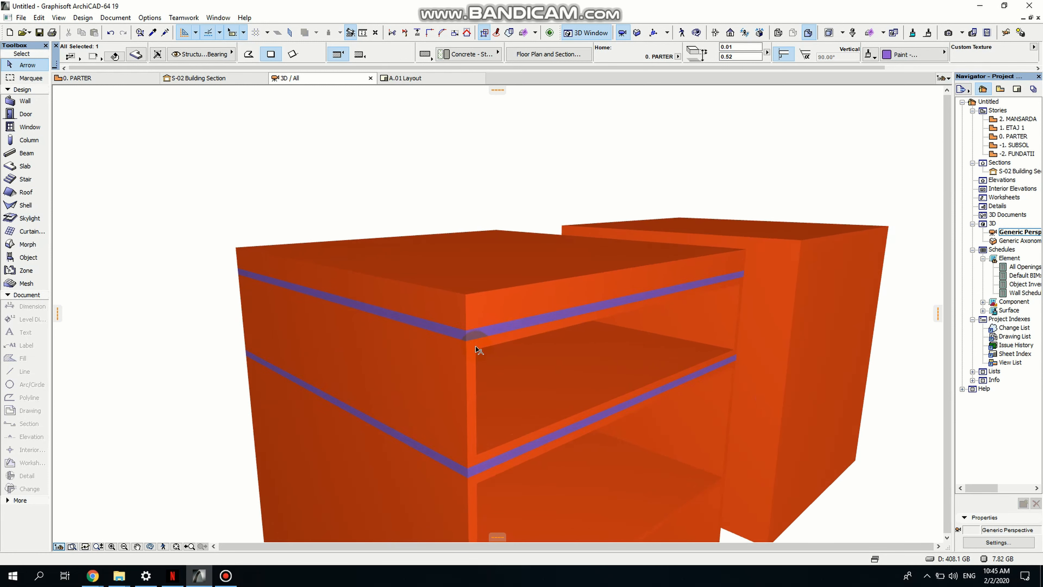
left_click(465, 332)
left_click(466, 327)
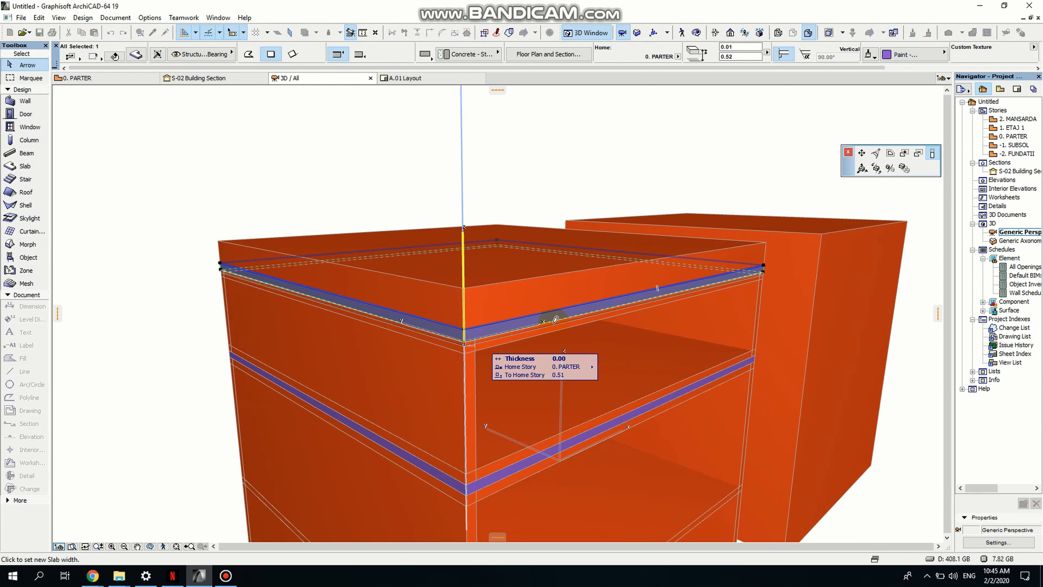
left_click(890, 155)
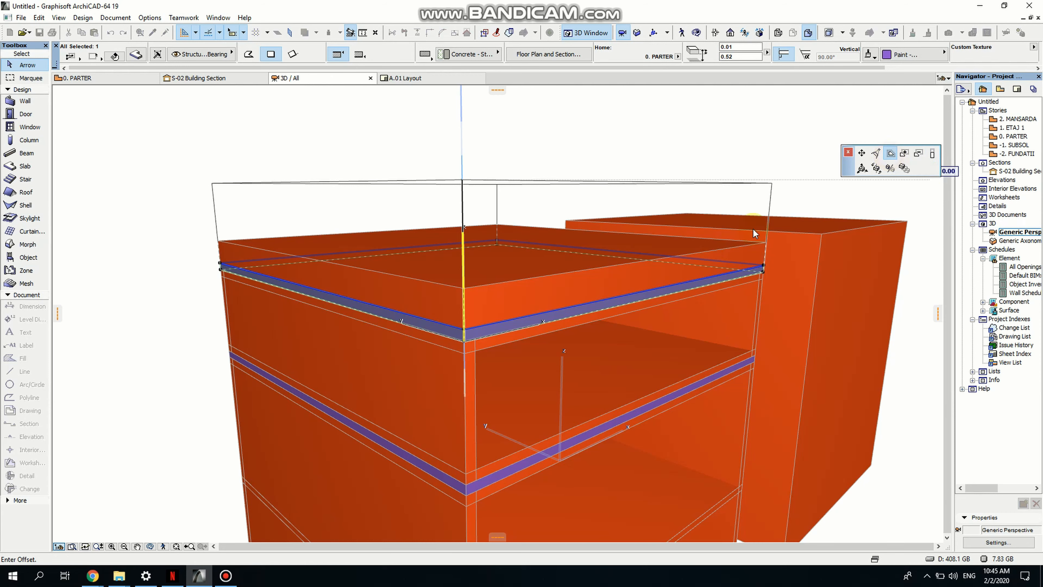
middle_click_drag(464, 318, 447, 422)
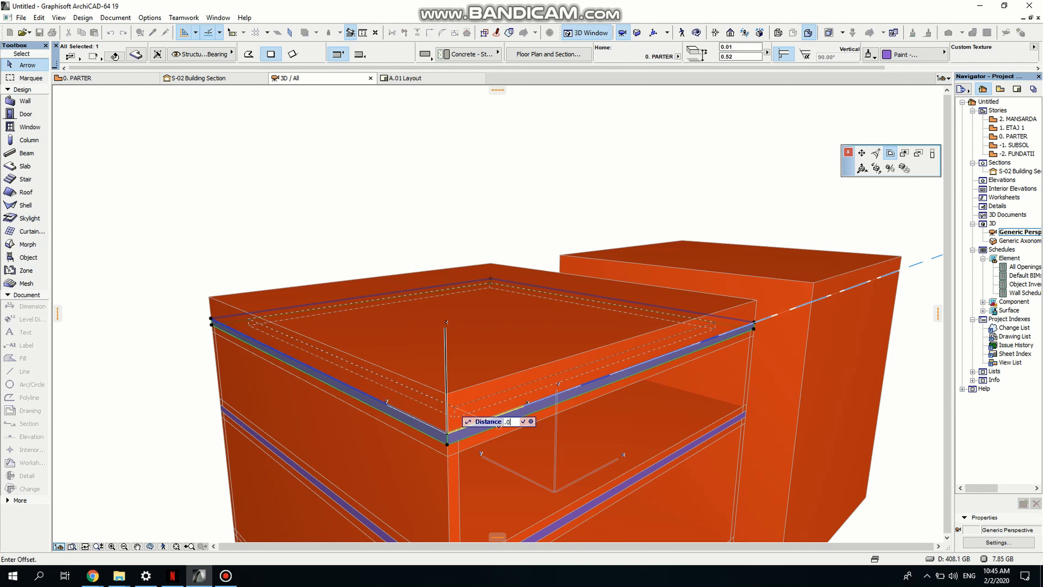
key("Return")
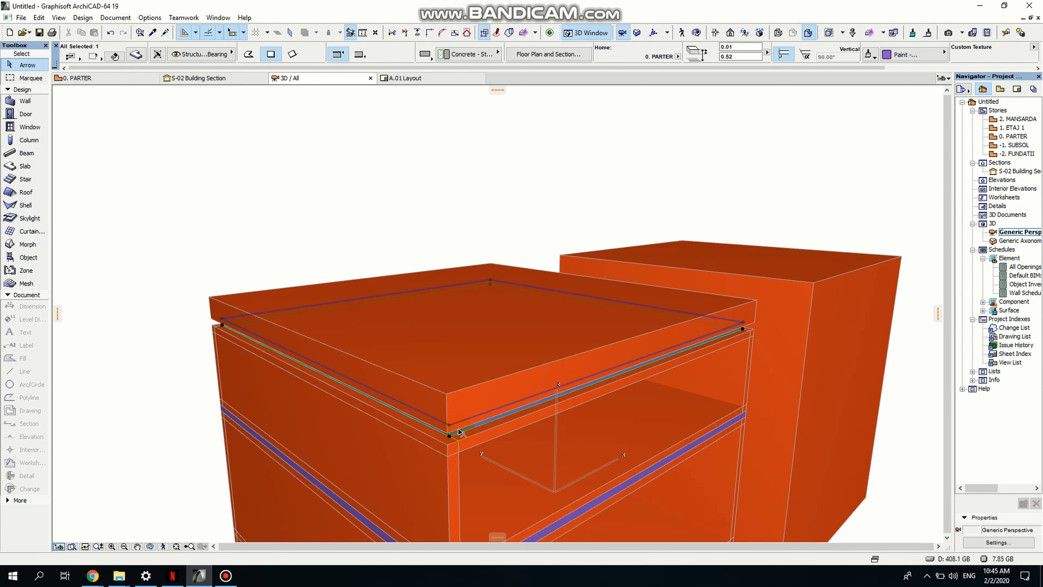
middle_click_drag(508, 451, 346, 382, "shift")
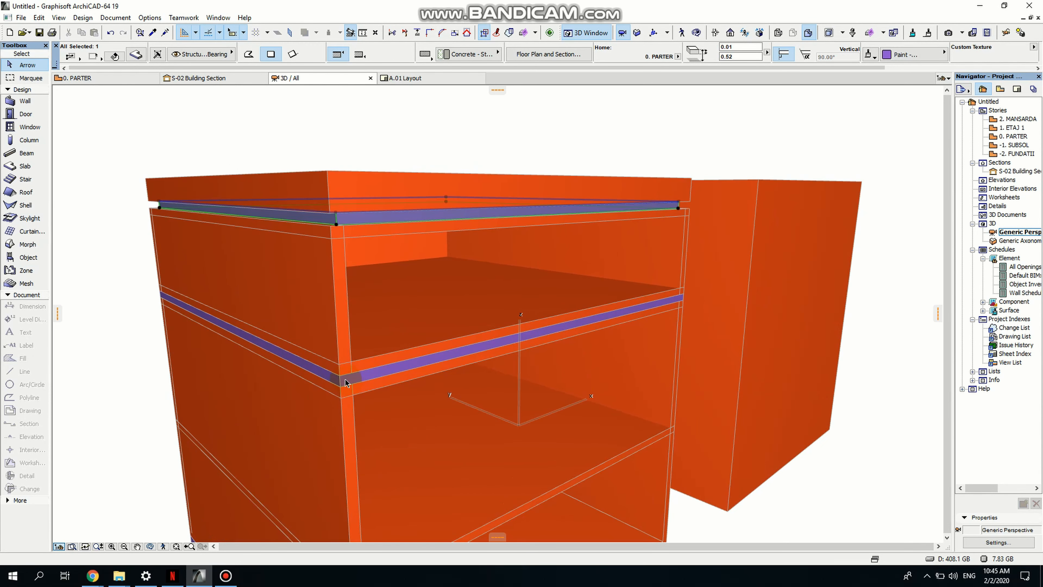
- Select the thin slab below the upper opening and offset all its edges by 0.01
left_click(340, 382)
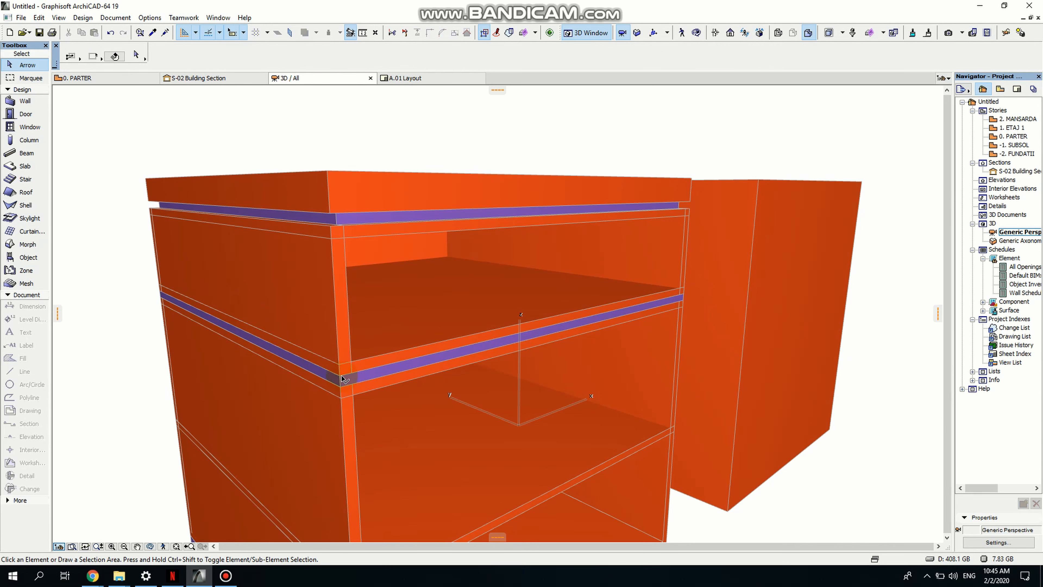
left_click(342, 378)
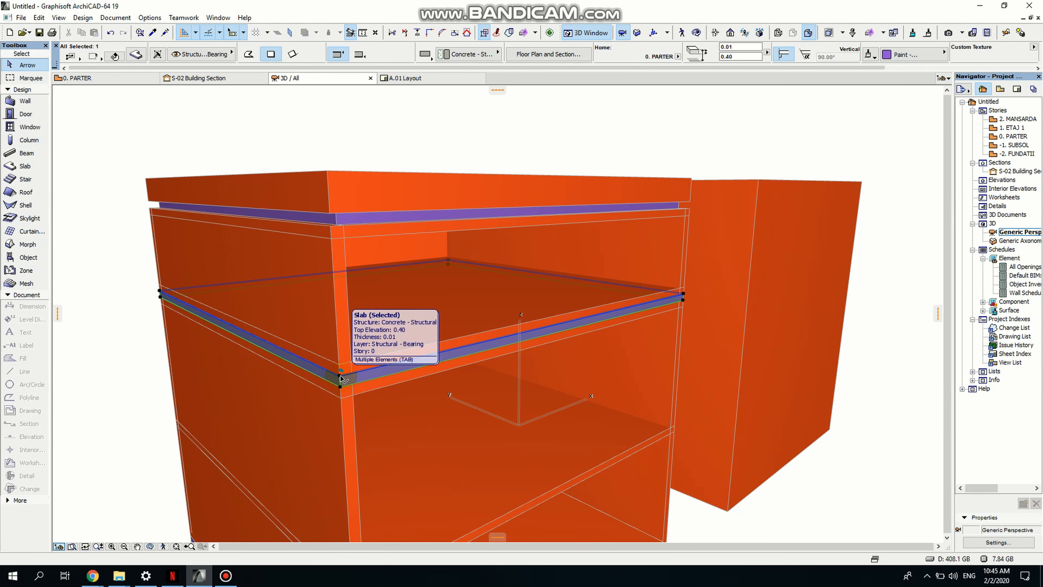
left_click(341, 378)
left_click(431, 423)
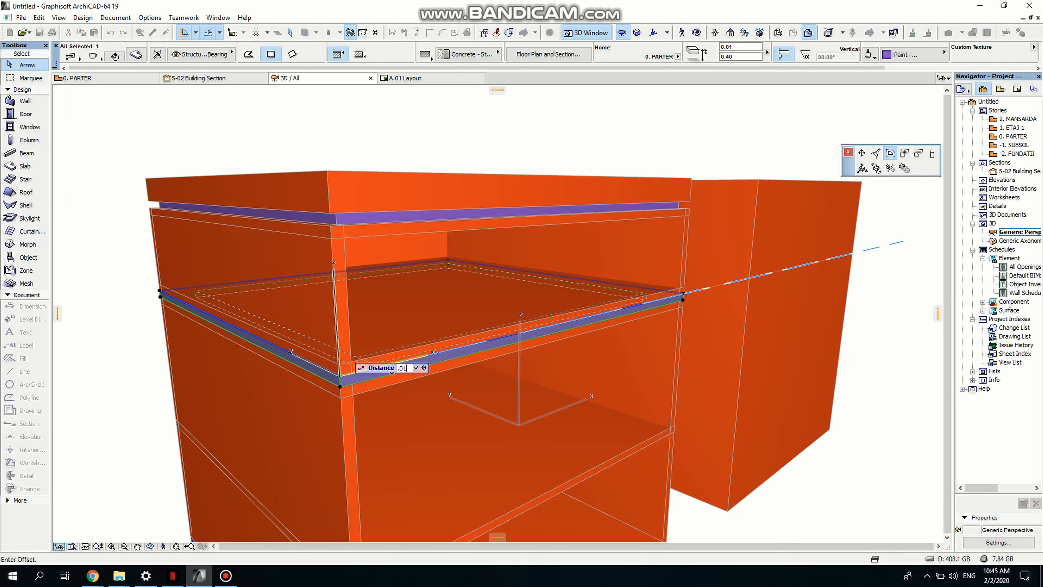
key("Return")
- Select the base slab under the cabinet and offset all its edges by 0.01
middle_click_drag(392, 428, 429, 213)
middle_click_drag(389, 390, 372, 227)
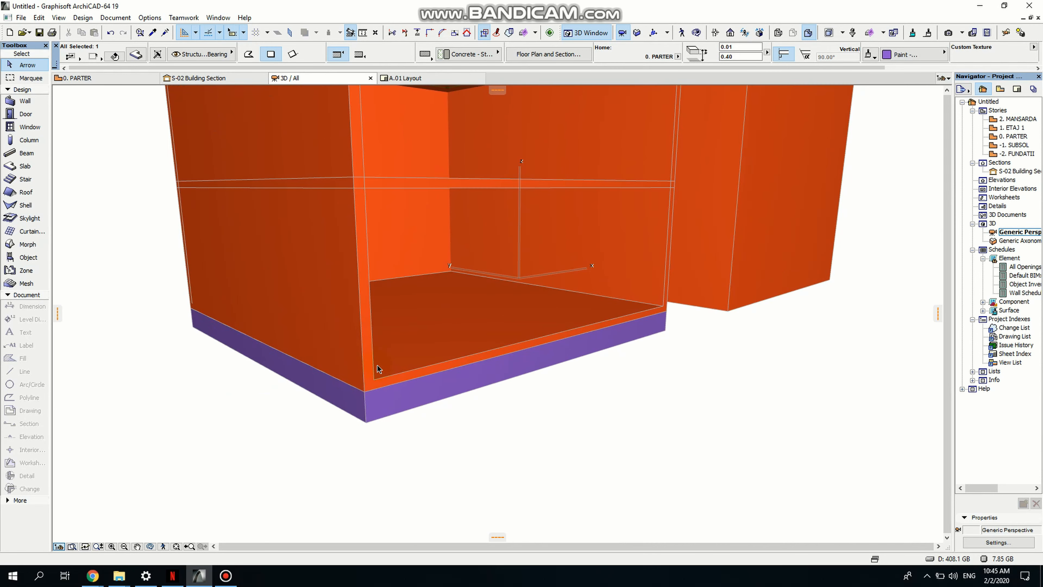
left_click(366, 411)
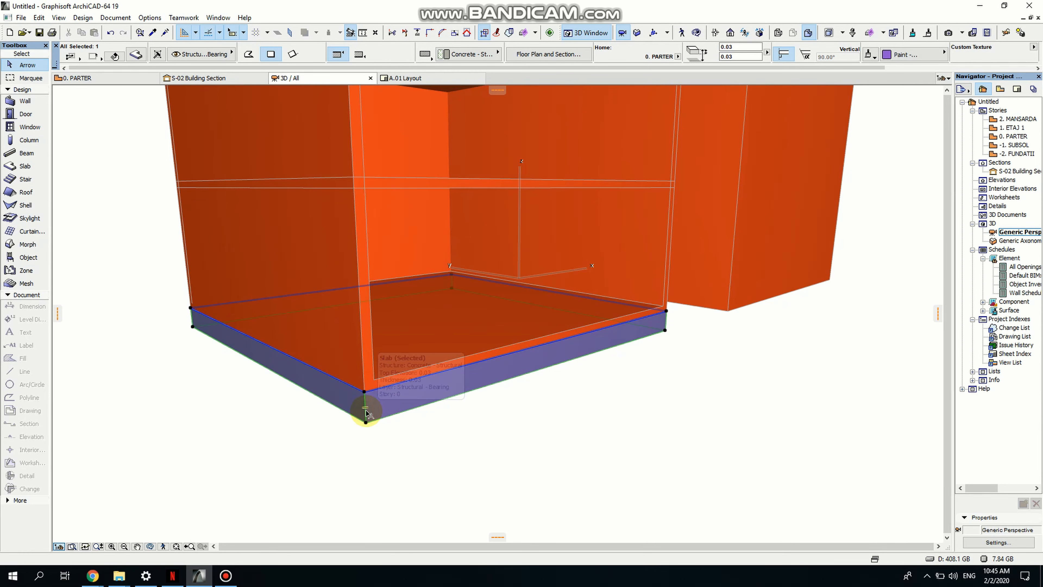
left_click(367, 393)
left_click(444, 445)
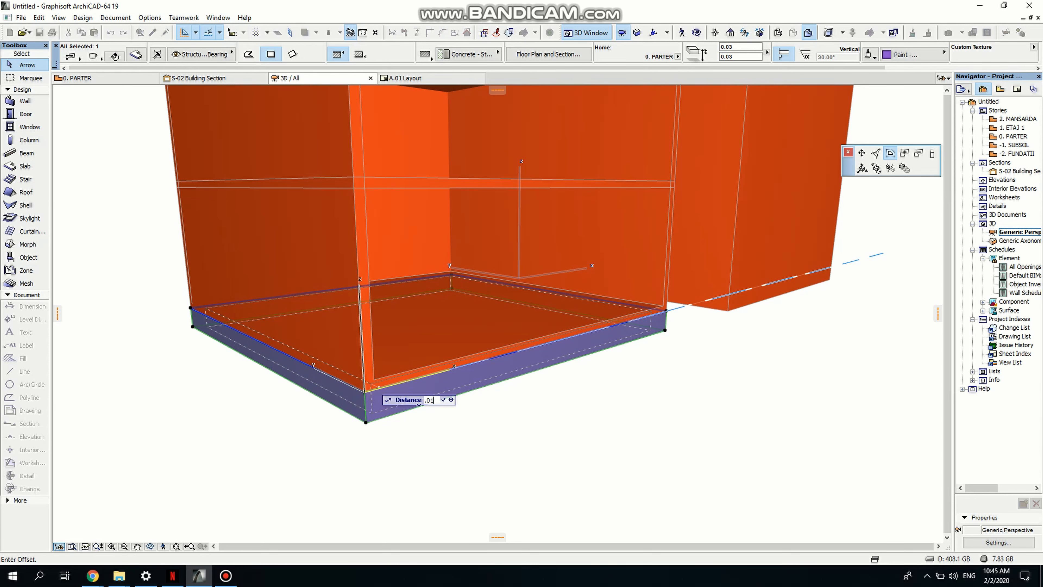
key("Return")
middle_click_drag(416, 433, 405, 405)
- Orbit and zoom around the cabinet to inspect its slabs from different sides
left_click(150, 546)
scroll(291, 471, "down", 5)
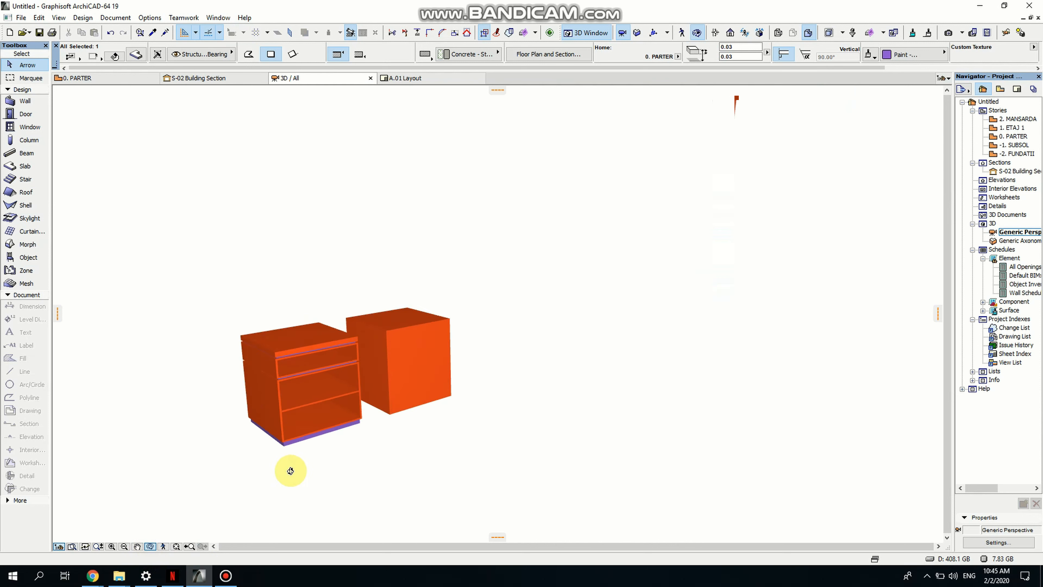
middle_click_drag(366, 442, 338, 436)
left_click_drag(338, 436, 195, 427)
scroll(280, 431, "up", 5)
scroll(280, 431, "up", 2)
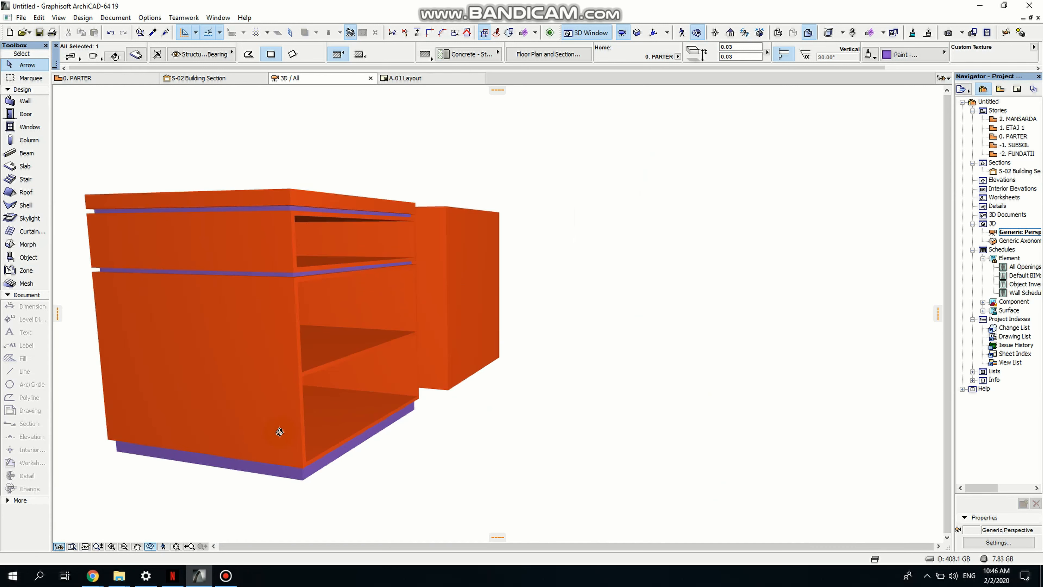
scroll(279, 432, "down", 4)
left_click_drag(294, 387, 350, 406)
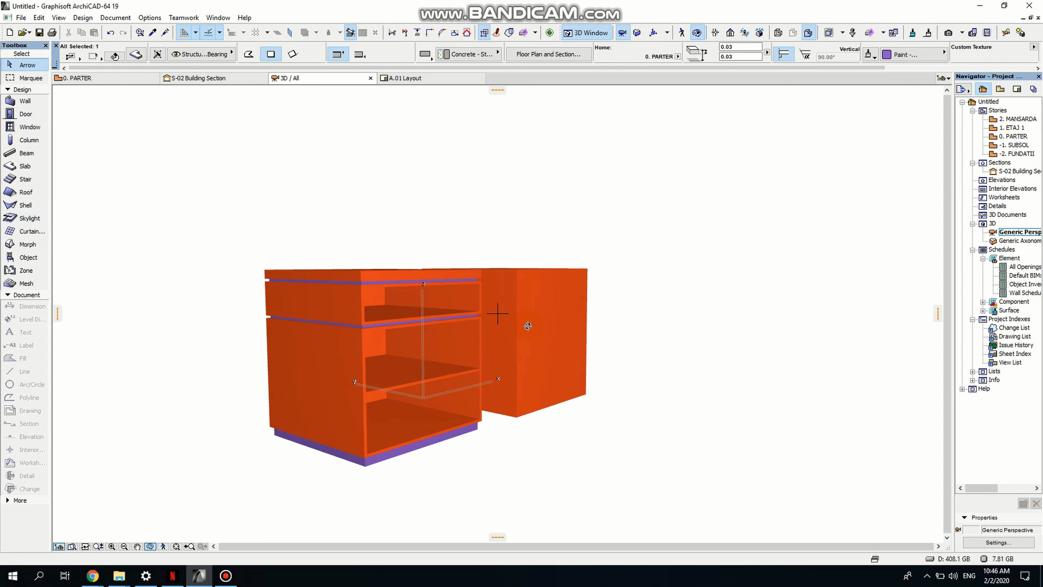
left_click_drag(528, 325, 440, 379)
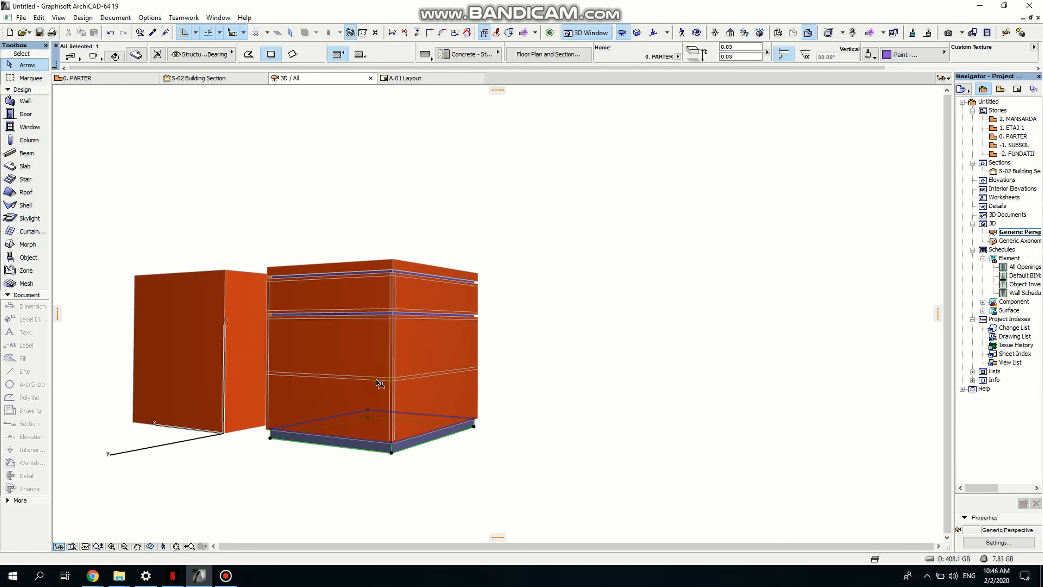
key("Escape")
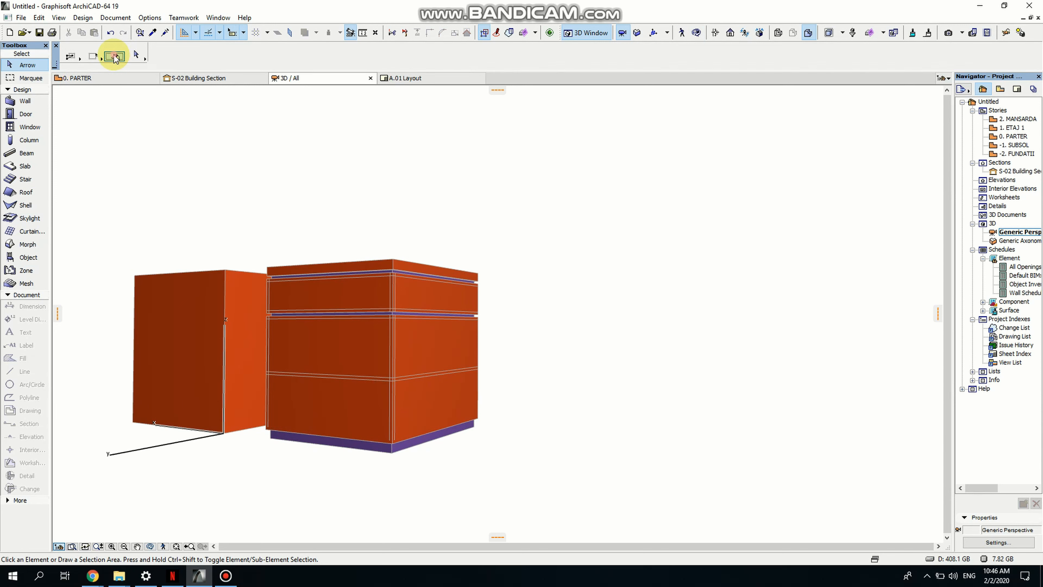
- Drag a copy of the lower front panel 0.50 at 90° onto the adjacent side of the cabinet
left_click(372, 356)
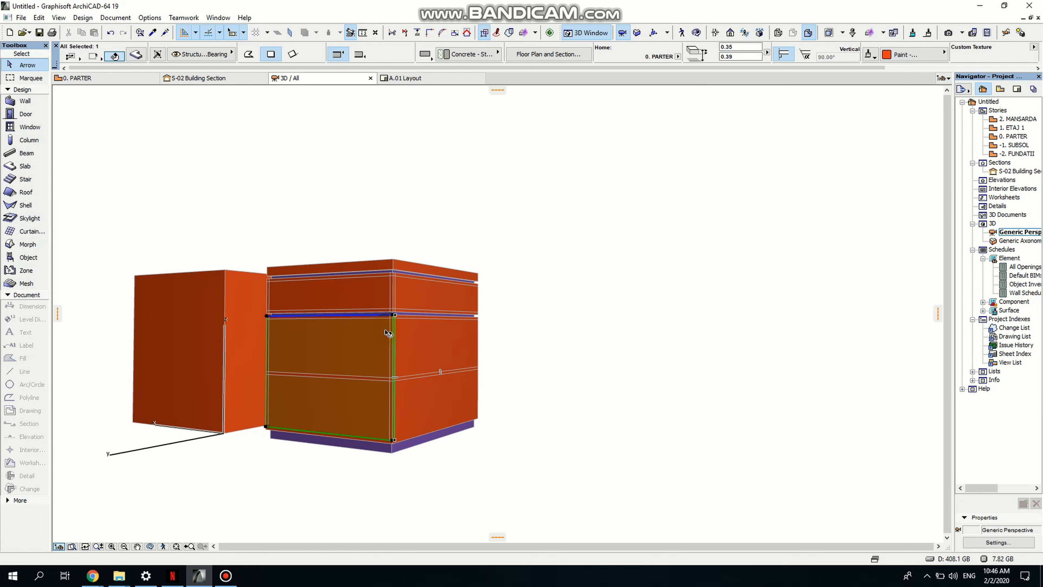
key("ctrl+shift+d")
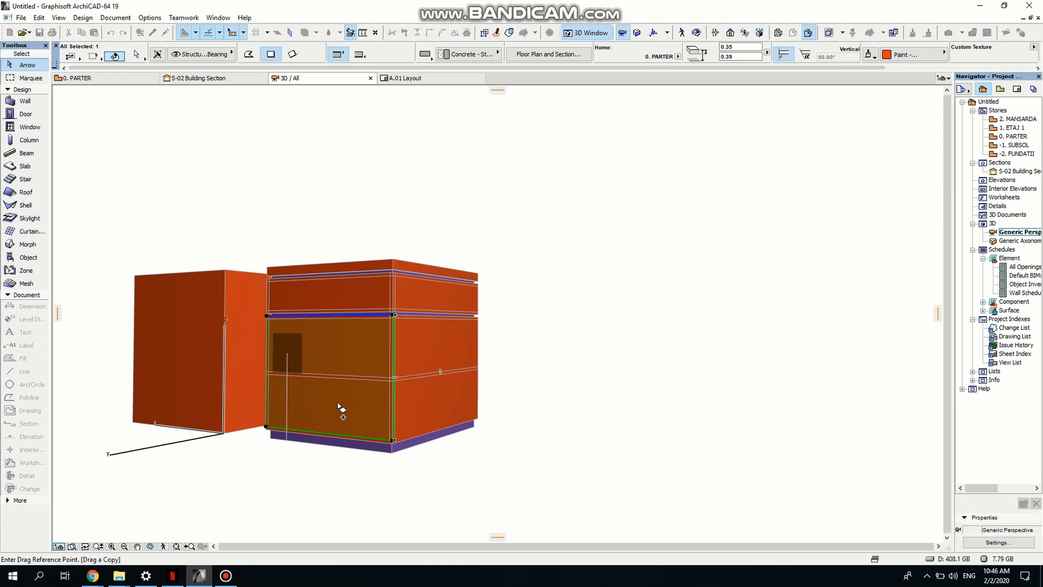
scroll(393, 451, "up", 3)
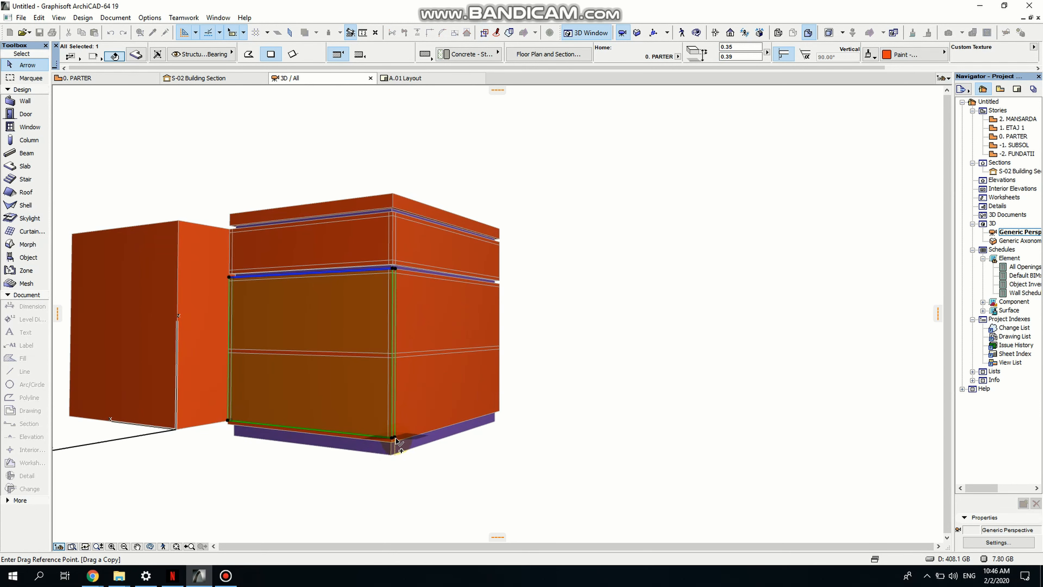
left_click(395, 439)
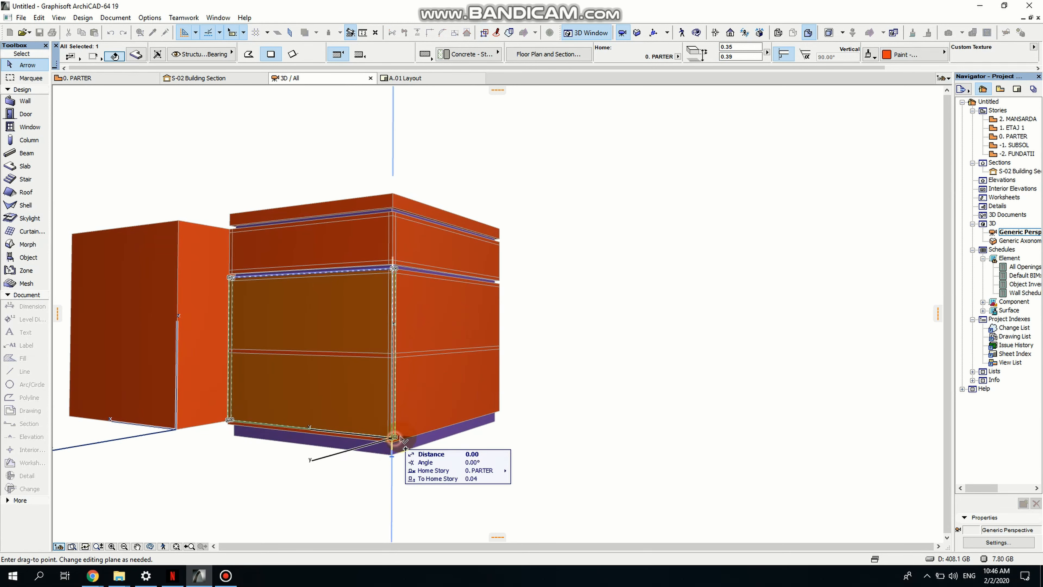
left_click(500, 409)
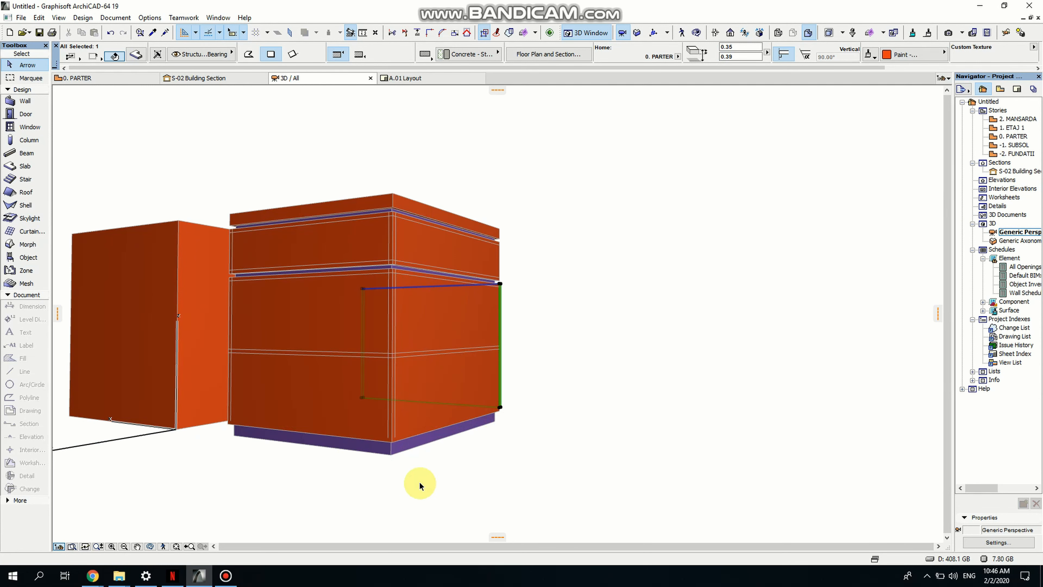
- Set the copied panel's thickness to 0.17 and move it up 0.17 to sit beneath the middle thin slab
left_click(150, 548)
left_click_drag(372, 484, 421, 328)
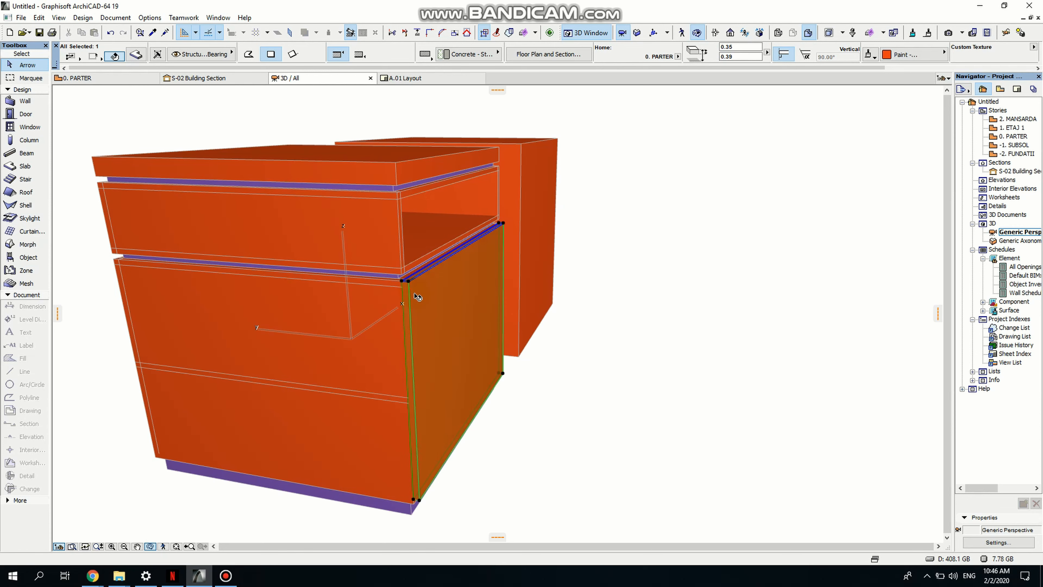
left_click(410, 282)
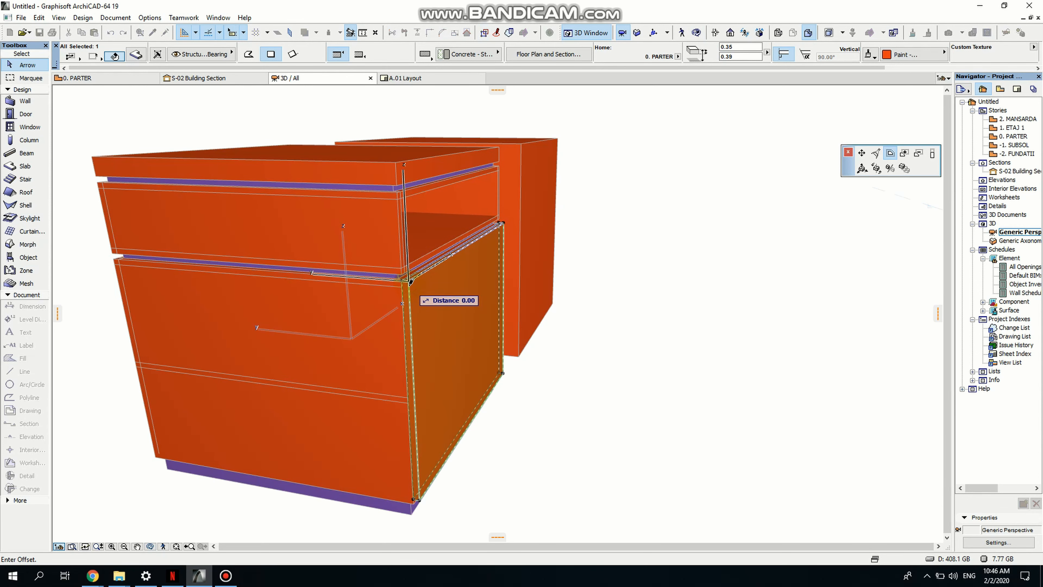
left_click(932, 154)
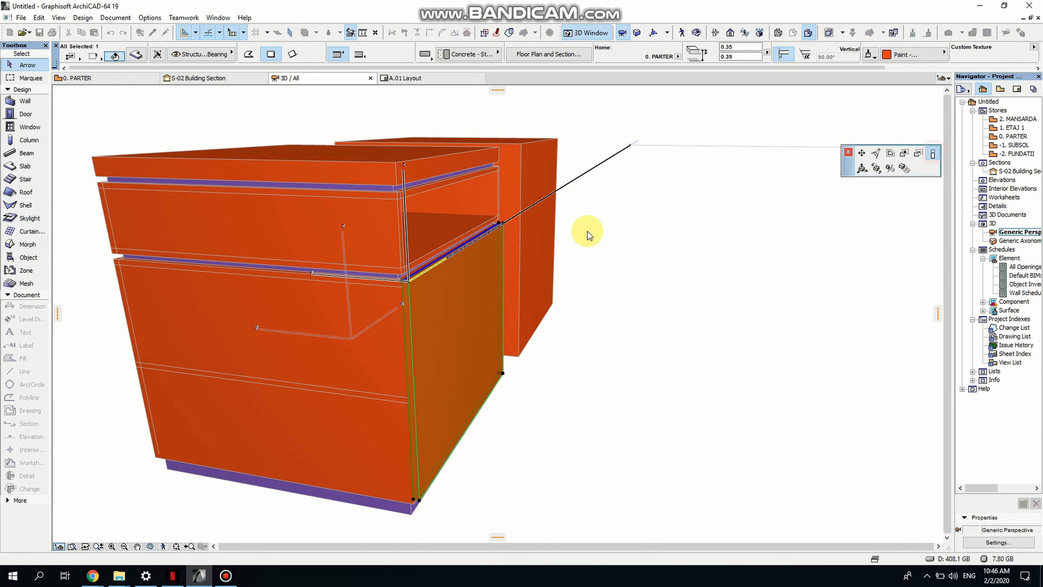
left_click(420, 399)
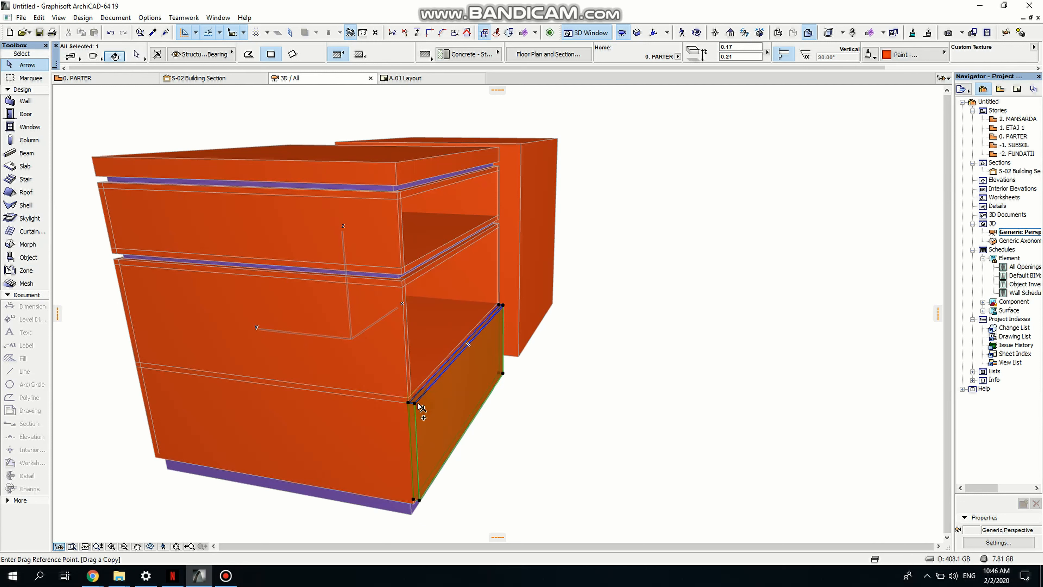
left_click(415, 502)
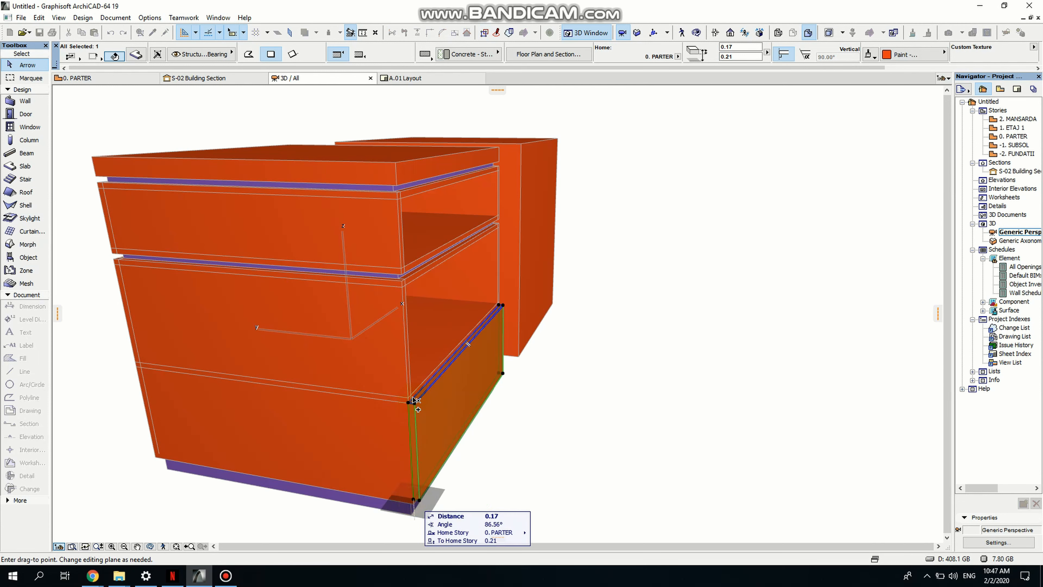
left_click(412, 399)
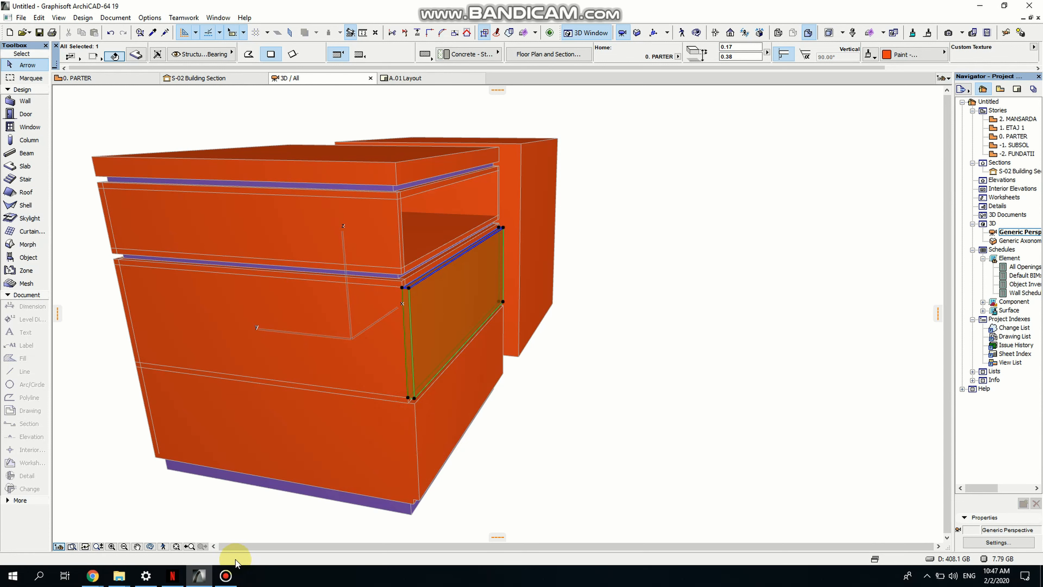
- Orbit around the cabinet to review the front panels and slabs
left_click(150, 546)
left_click_drag(459, 461, 477, 369)
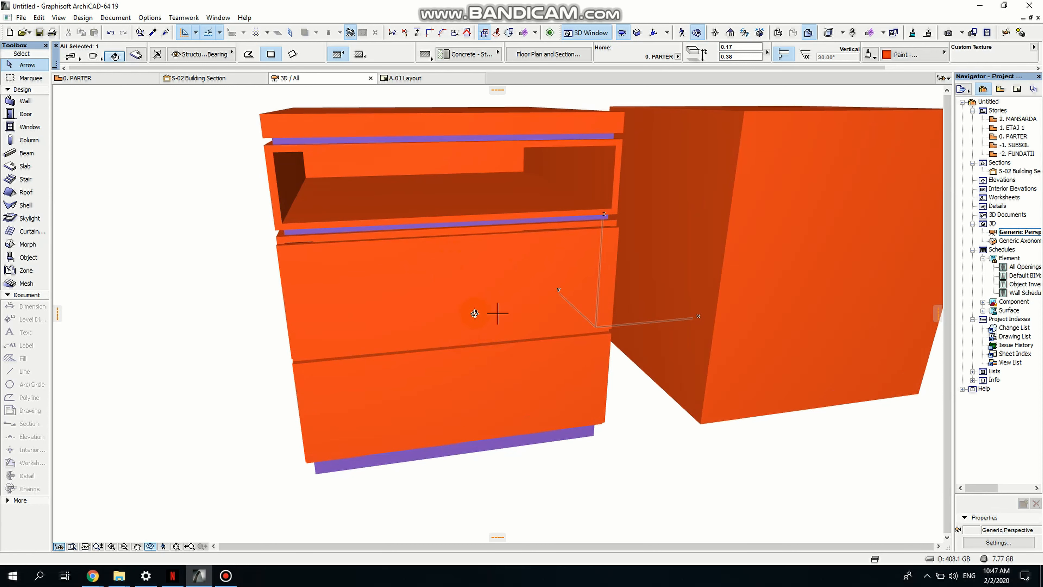
left_click_drag(442, 346, 336, 303)
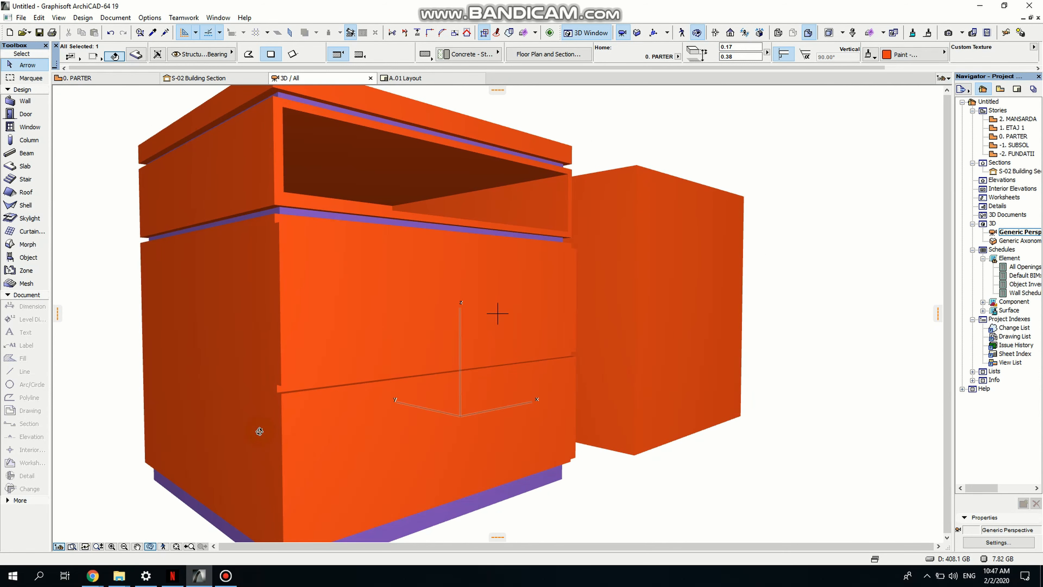
left_click_drag(497, 314, 524, 262)
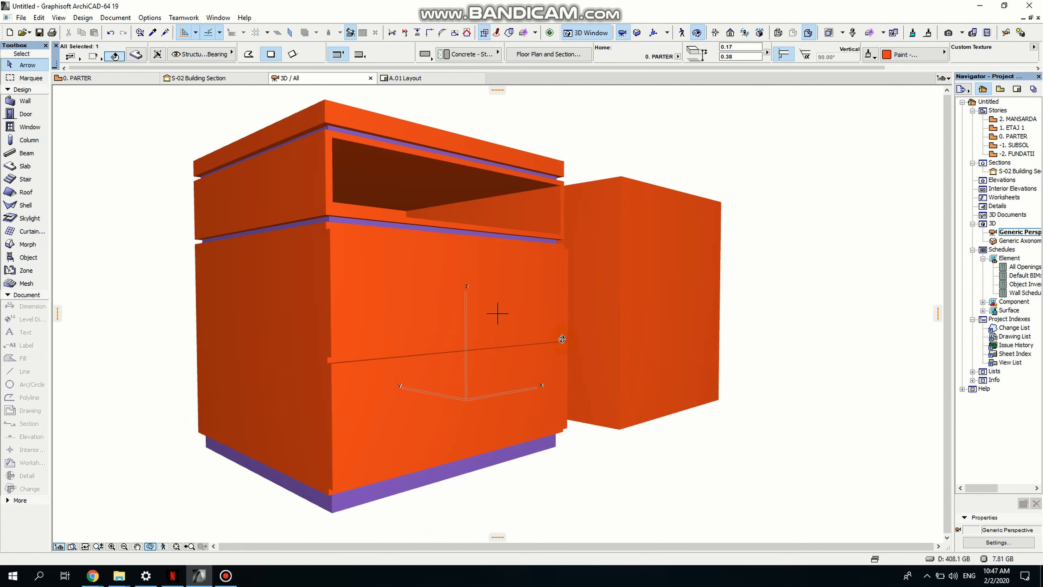
left_click_drag(600, 332, 435, 349)
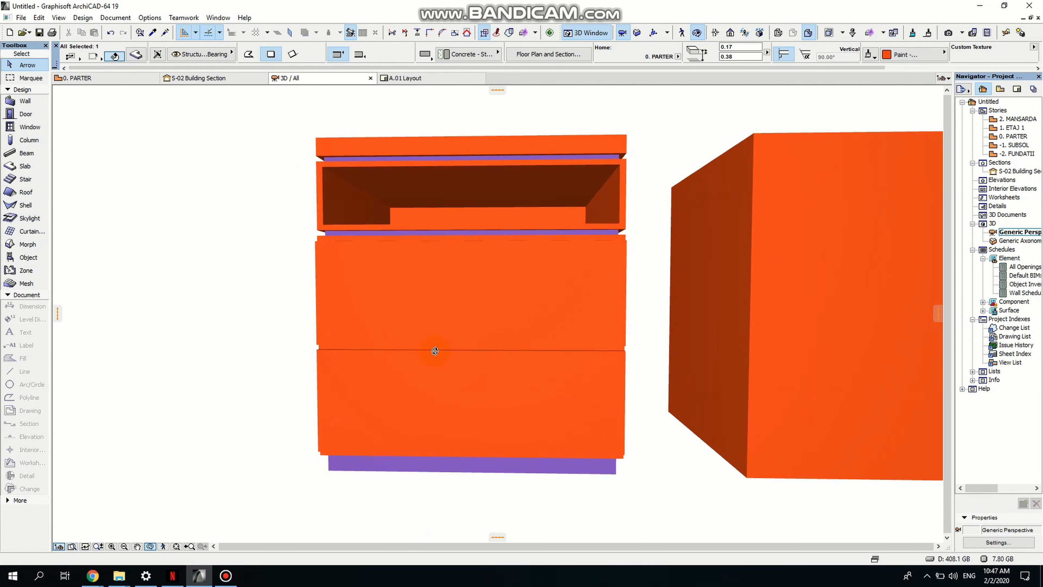
- Open the 0. PARTER floor plan and draw a vertical section line across the cabinet
double_click(1016, 138)
scroll(476, 332, "down", 3)
middle_click_drag(489, 379, 413, 301)
left_click(560, 455)
scroll(552, 436, "down", 2)
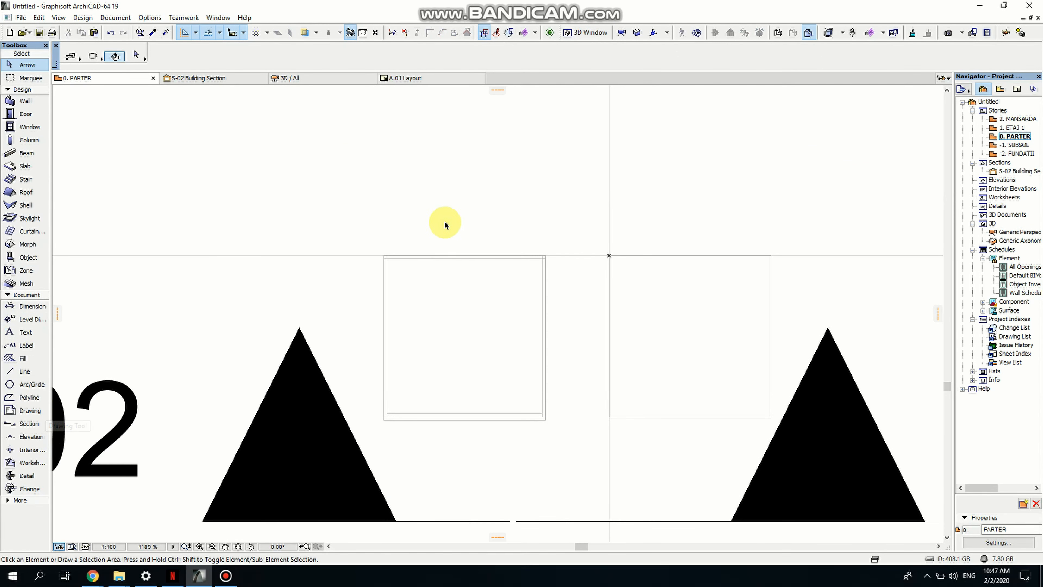
left_click(28, 423)
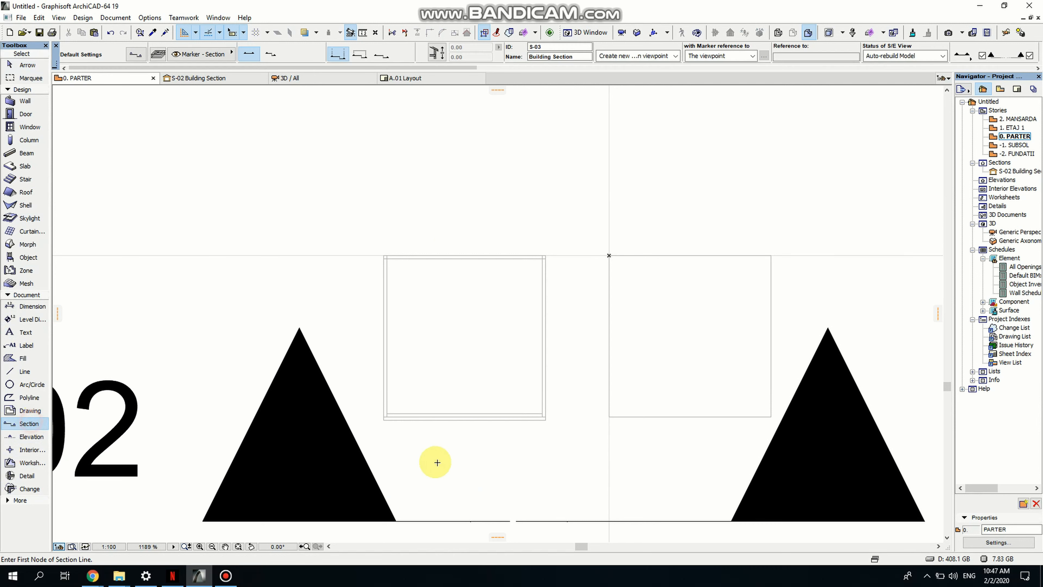
left_click(460, 494)
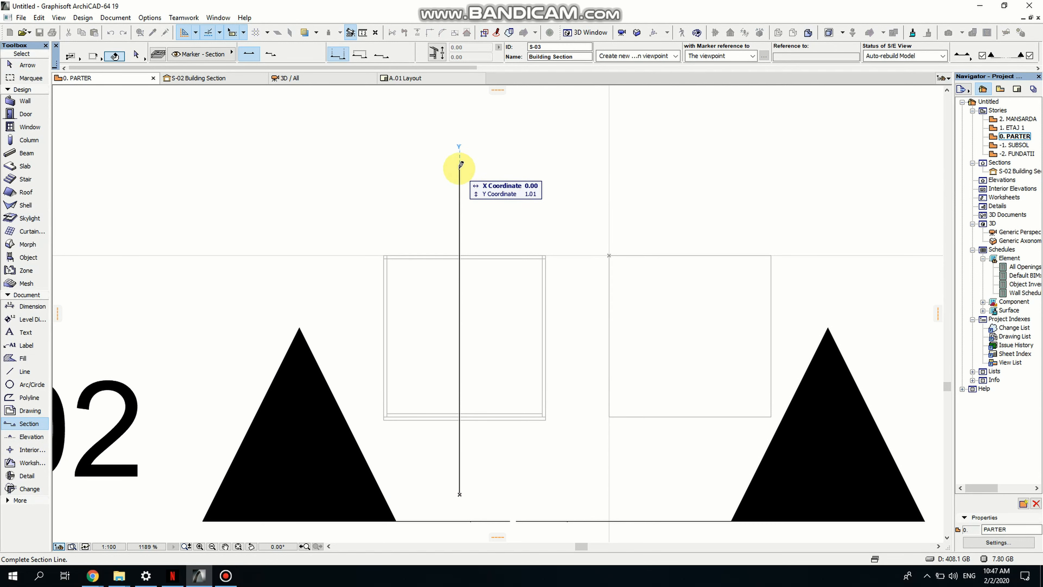
left_click(459, 167)
left_click(531, 165)
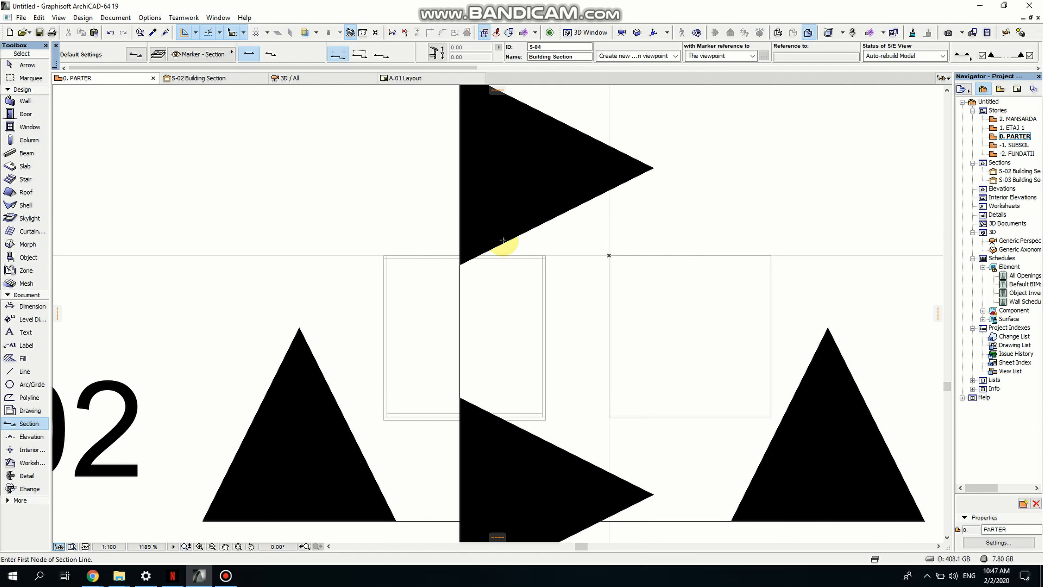
- Extend both ends of the new section line further beyond the cabinet
scroll(487, 303, "down", 5)
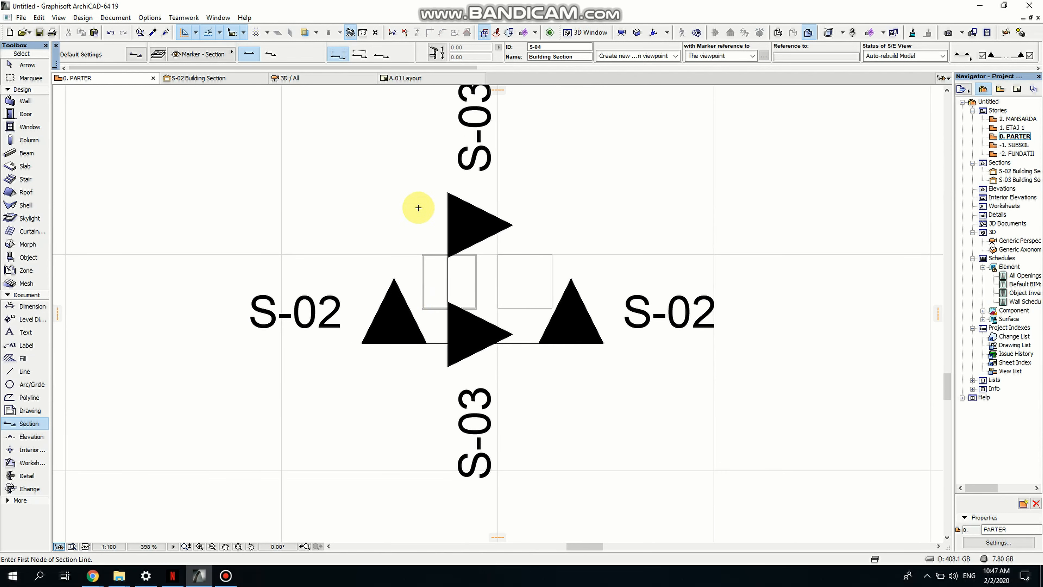
key("Escape")
left_click(448, 224)
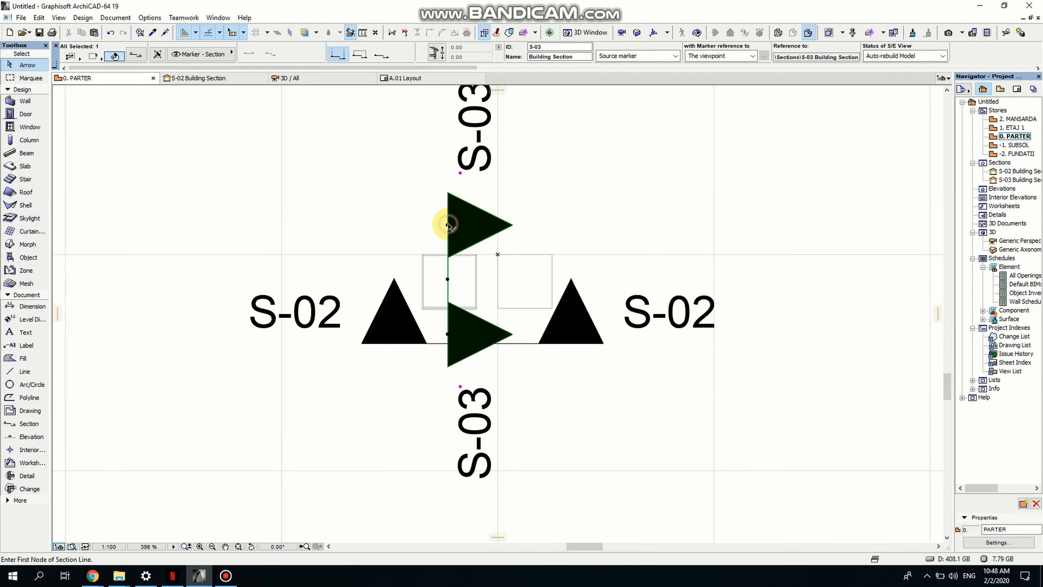
left_click(448, 225)
left_click(452, 160)
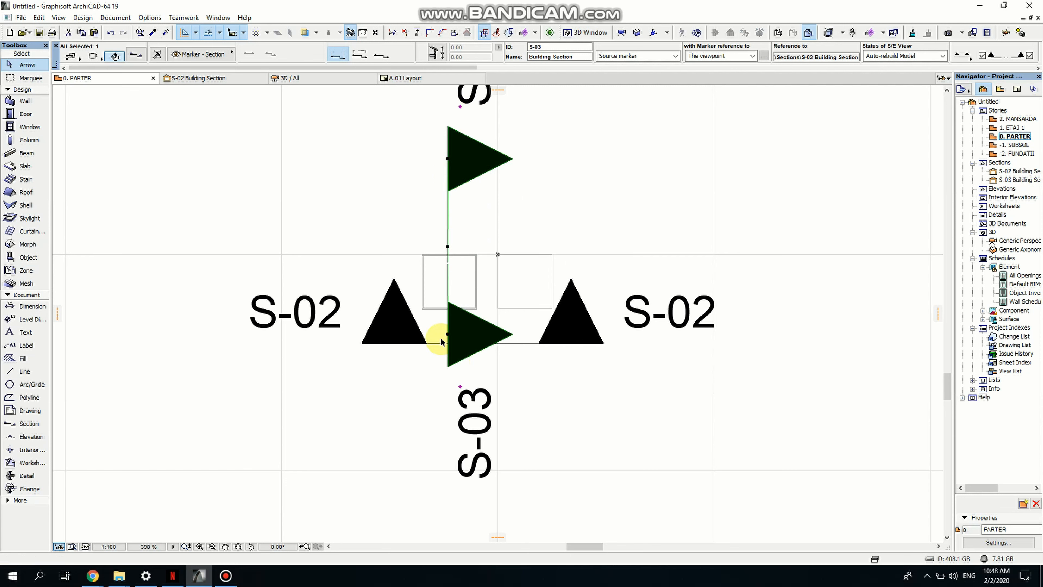
left_click(448, 336)
left_click(454, 464)
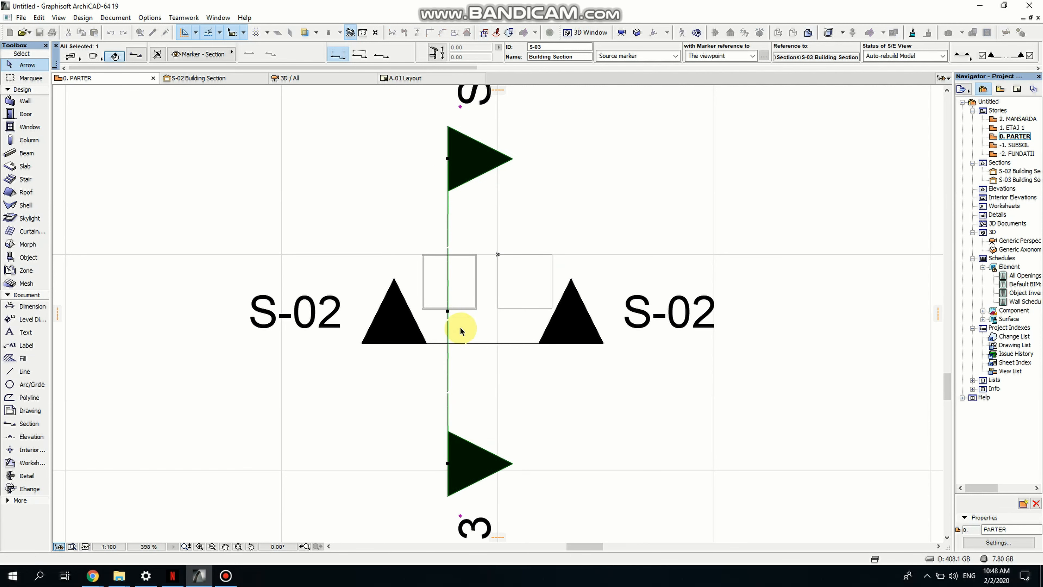
- Open the S-03 section view and zoom in on the cabinet's right edge
right_click(460, 161)
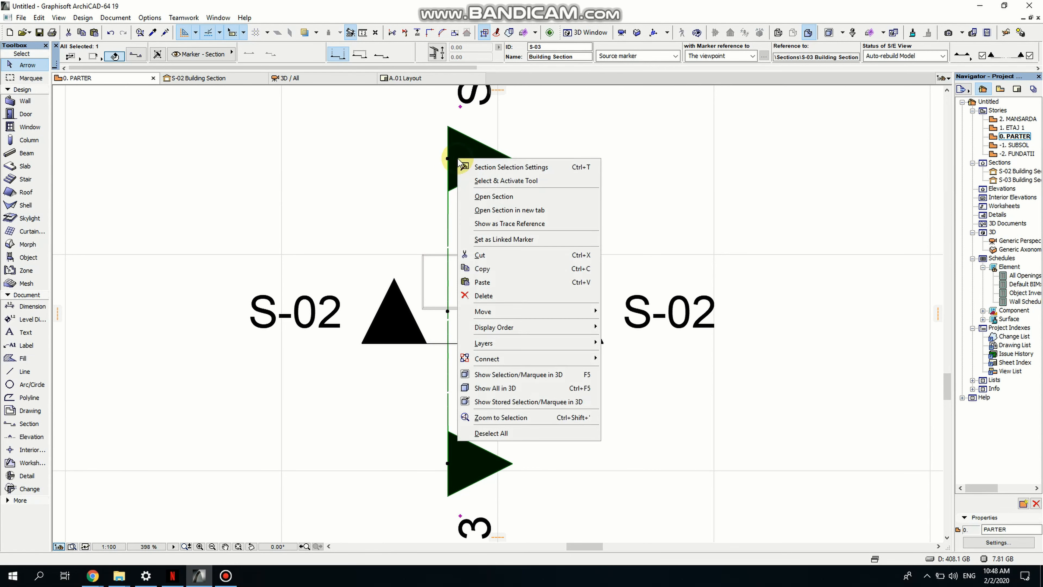
left_click(493, 196)
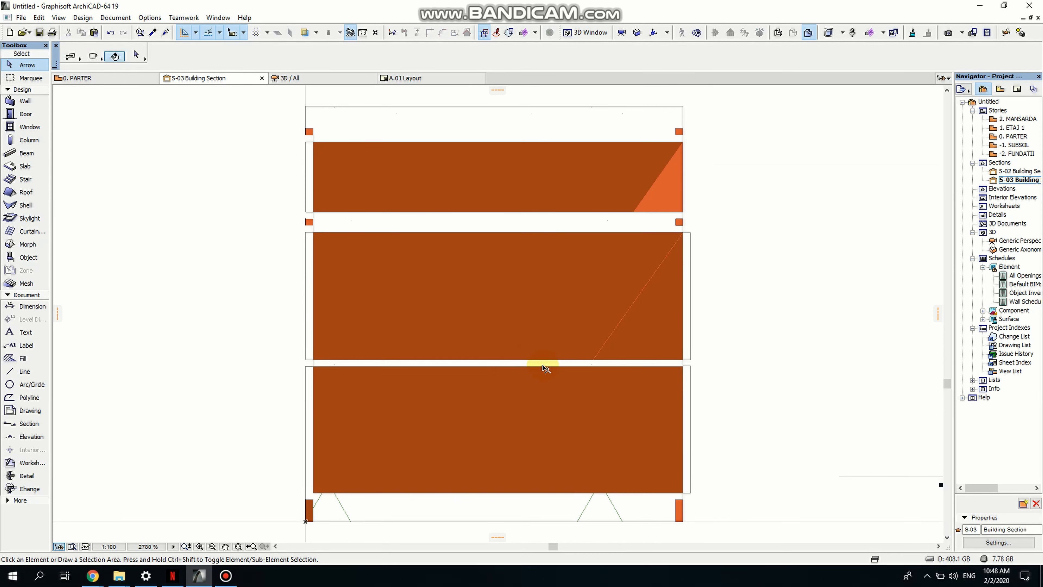
mouse_move(481, 360)
middle_mouse_down()
mouse_move(400, 373)
mouse_move(346, 346)
mouse_move(312, 366)
middle_mouse_up()
scroll(312, 367, "down", 1)
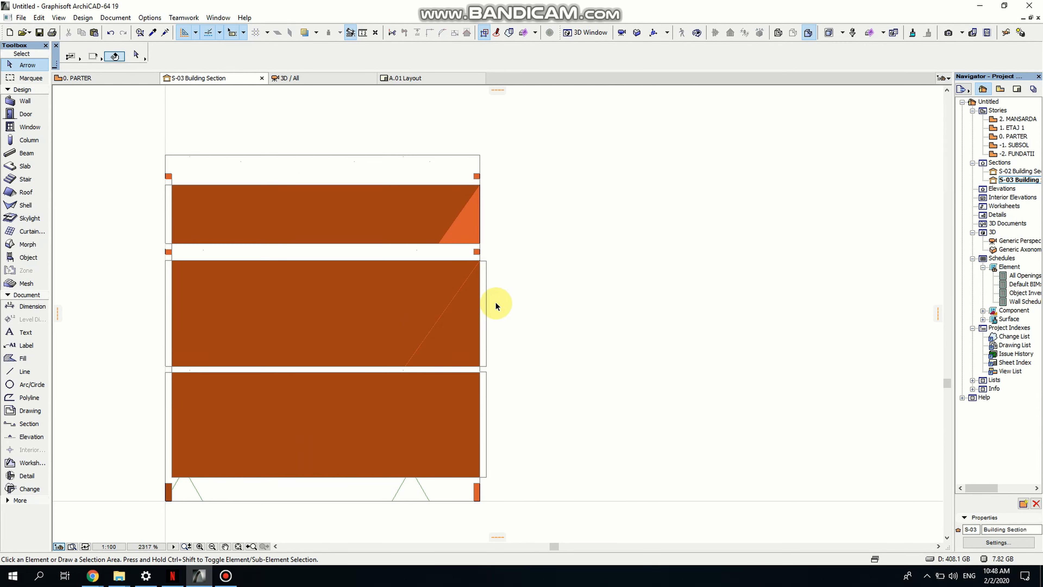
scroll(496, 303, "up", 7)
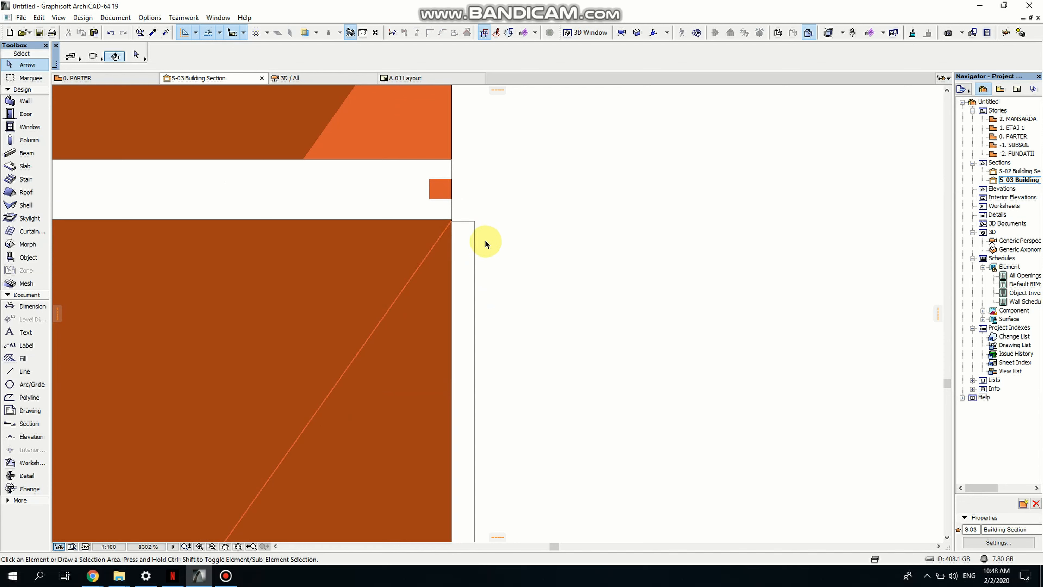
middle_click_drag(489, 316, 458, 228)
scroll(426, 183, "up", 5)
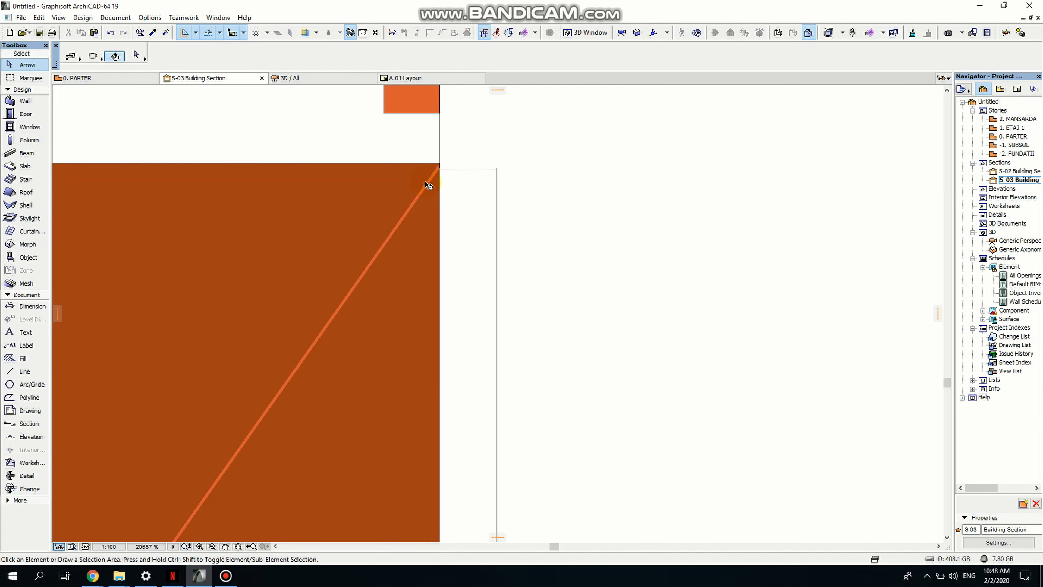
- Draw a thin rectangular fill along the top of the middle panel, extending past the cabinet's right side
left_click(13, 359)
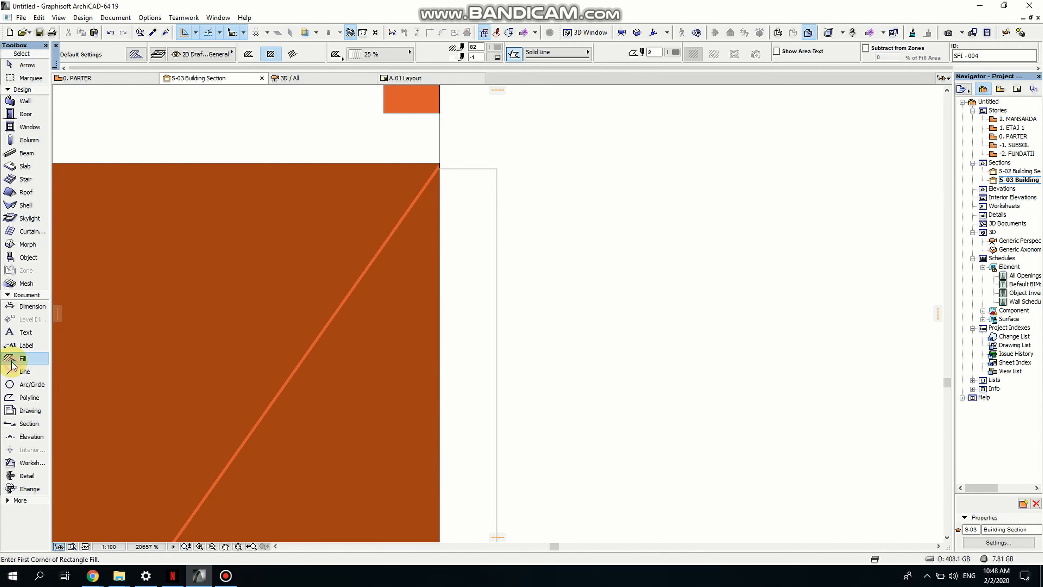
left_click(134, 56)
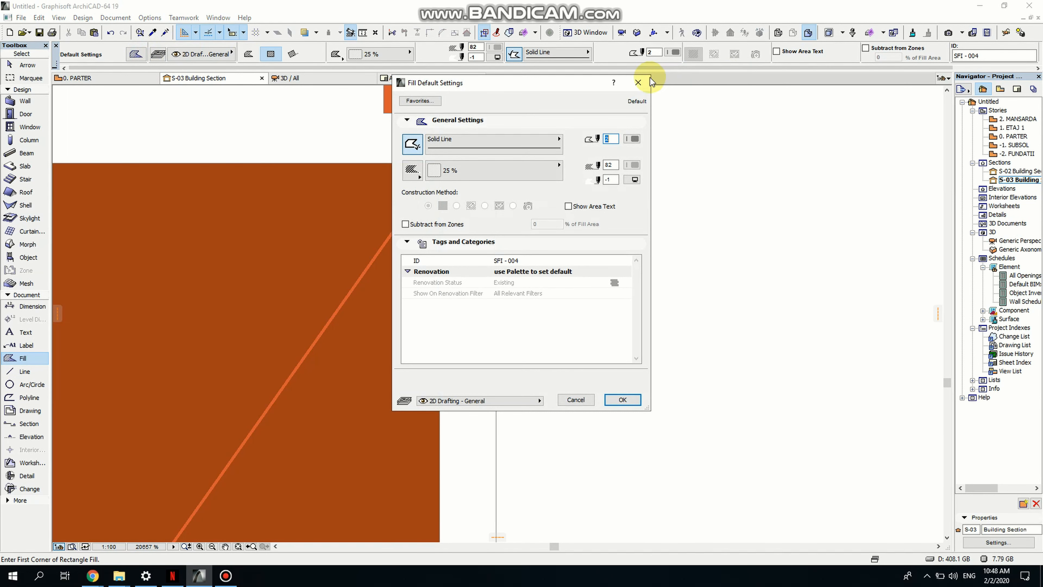
left_click(638, 82)
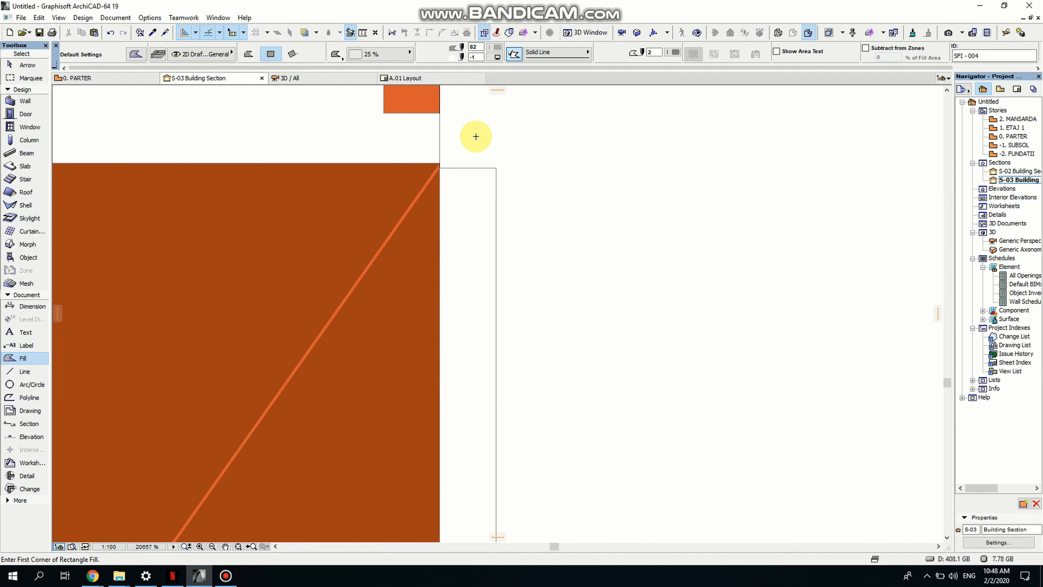
scroll(468, 142, "up", 2)
left_click(427, 168)
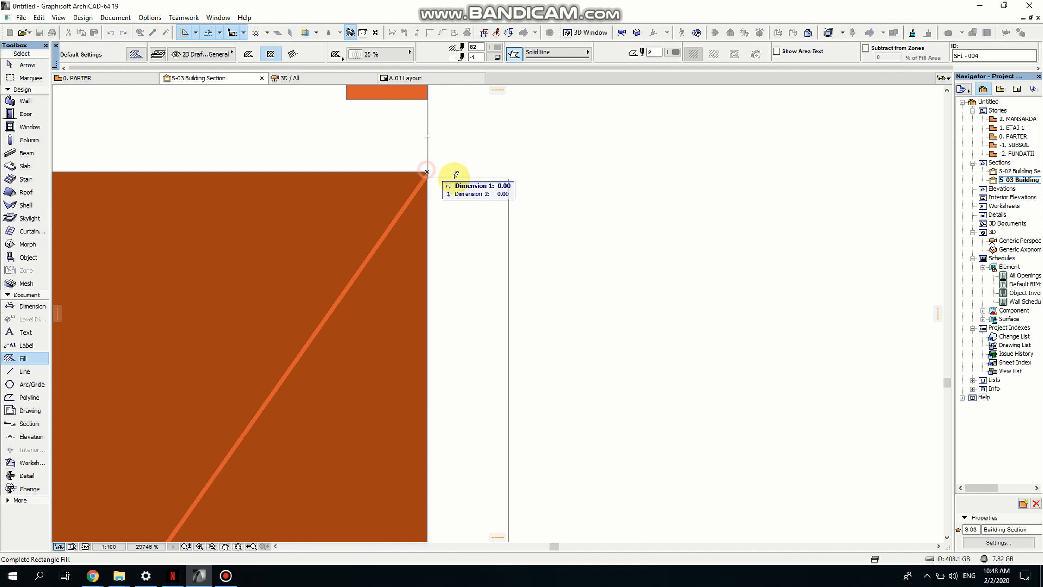
scroll(649, 175, "down", 2)
middle_click_drag(614, 190, 531, 239)
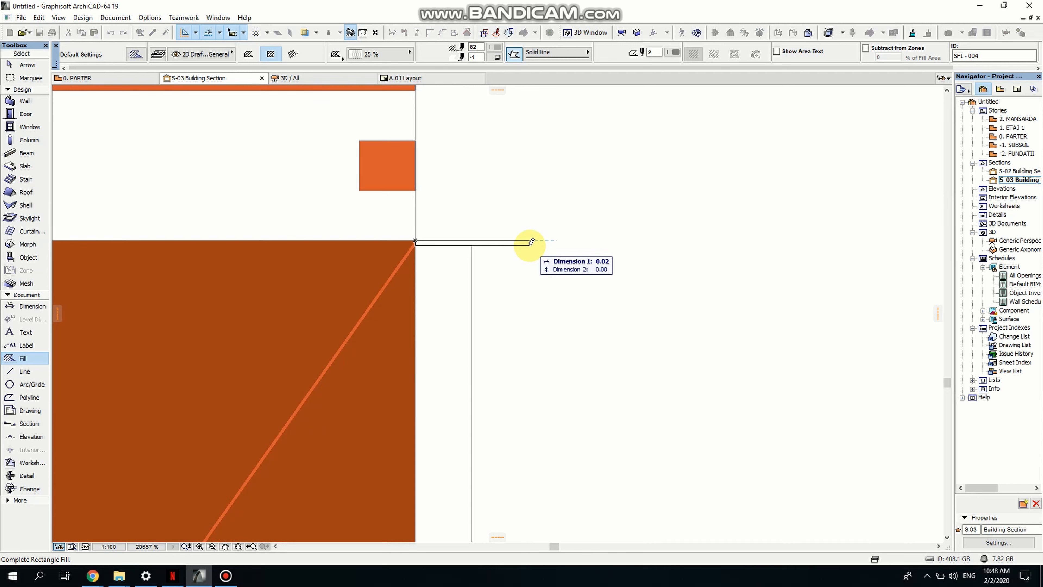
left_click(531, 242)
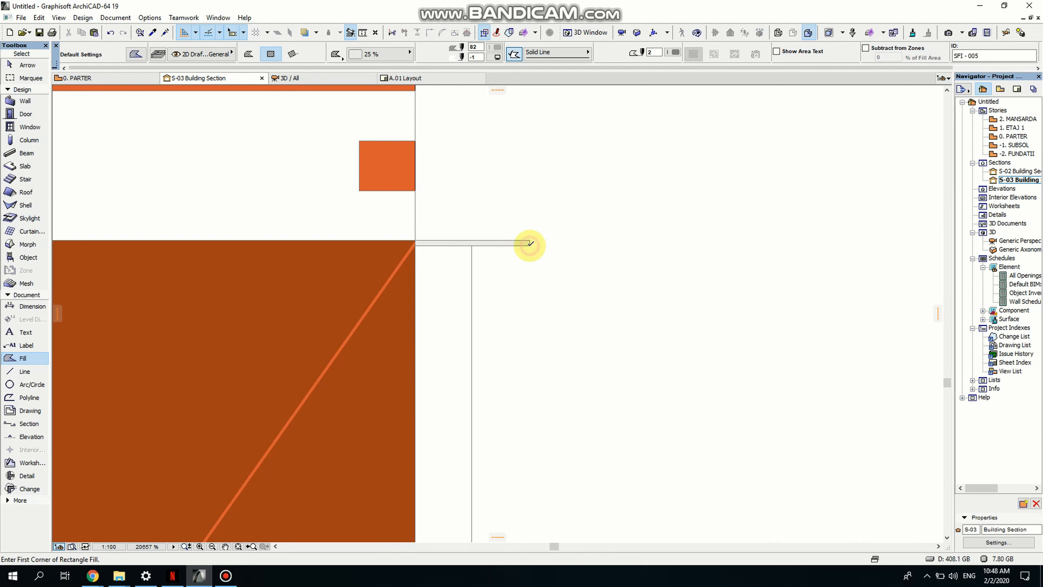
- Insert a new node on the bottom edge of the thin fill
left_click(530, 243)
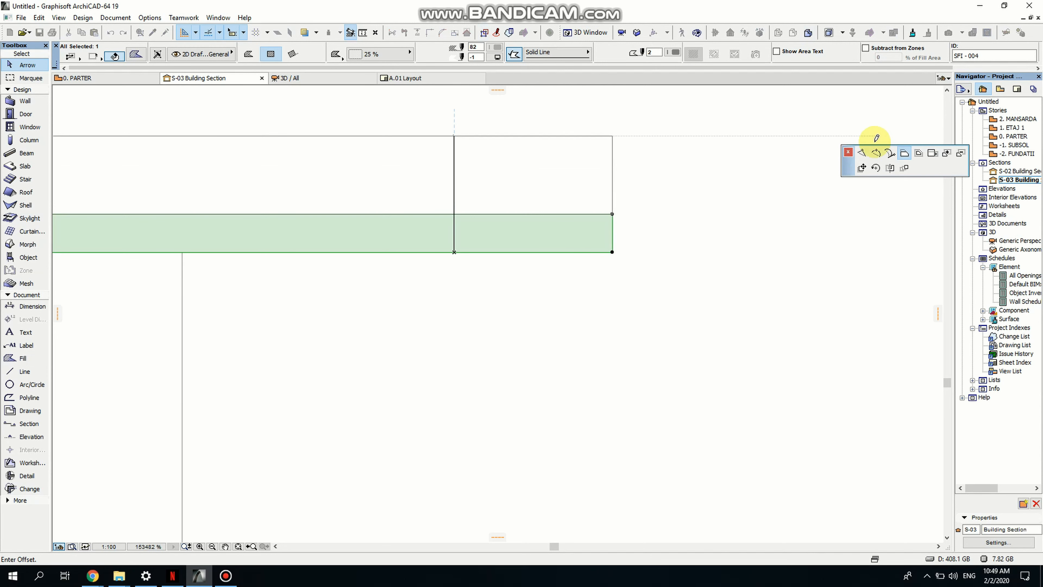
left_click(862, 154)
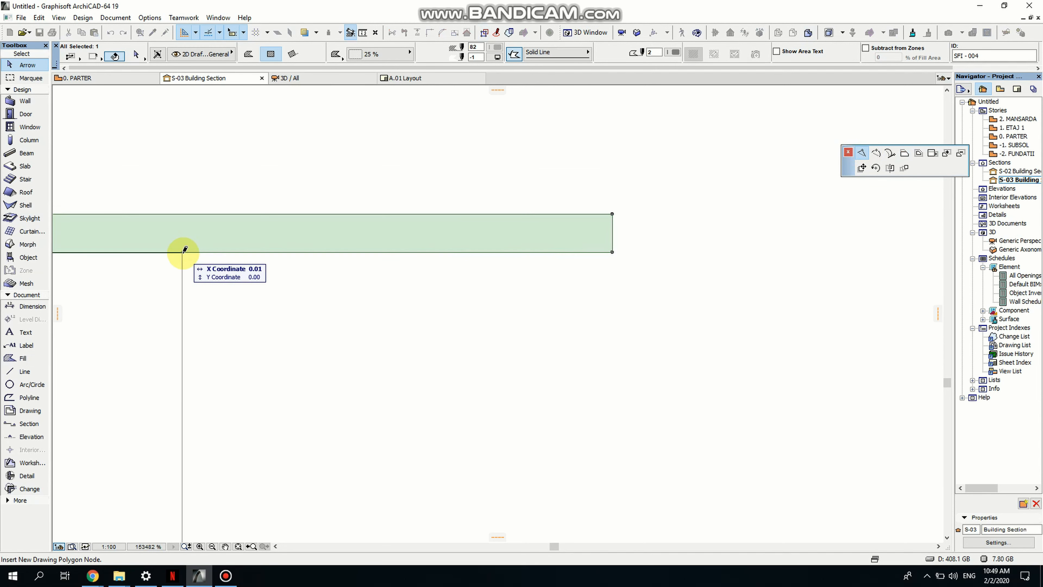
left_click(182, 253)
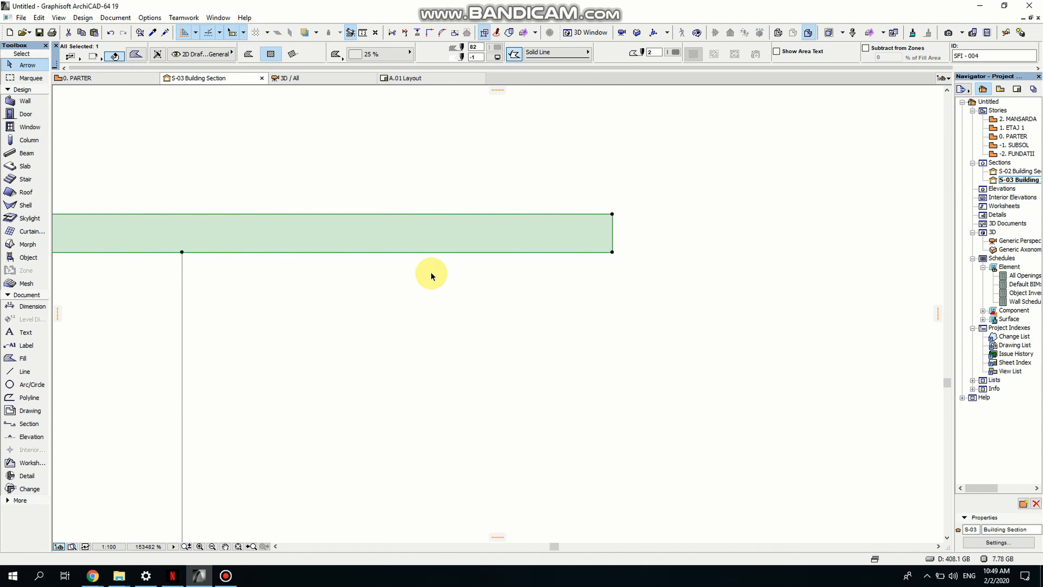
- Extend the fill's right end downward into a vertical leg, making it an L-shaped bracket
left_click(569, 253)
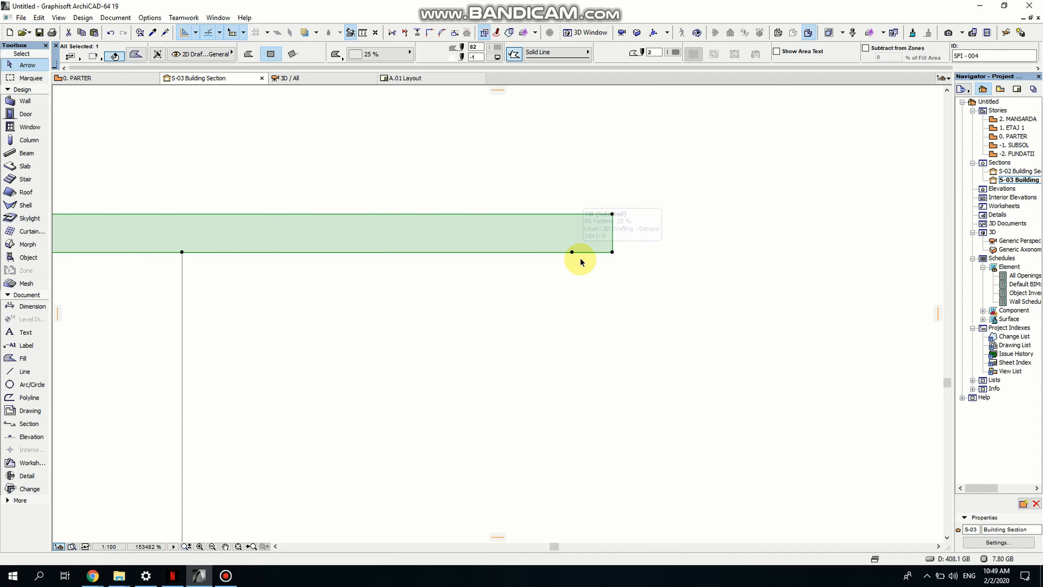
left_click(580, 259)
left_click(641, 305)
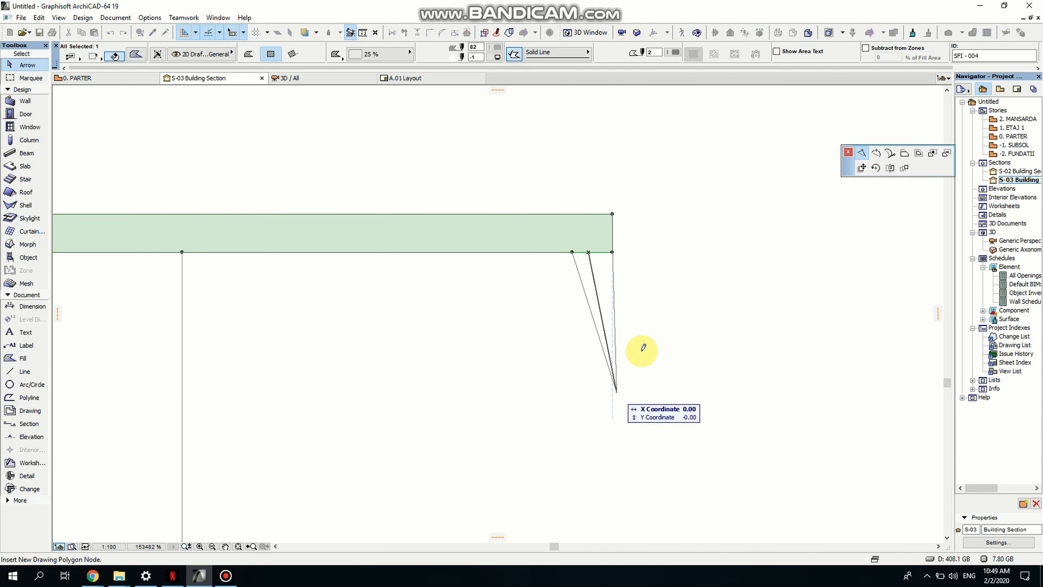
left_click(904, 154)
scroll(531, 327, "down", 4)
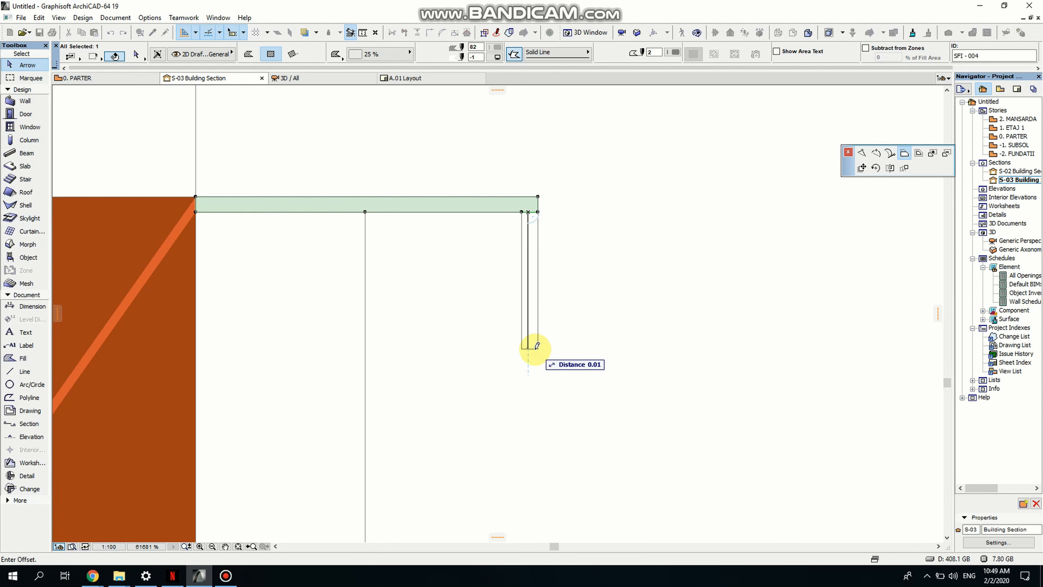
scroll(537, 345, "down", 8)
scroll(538, 344, "up", 5)
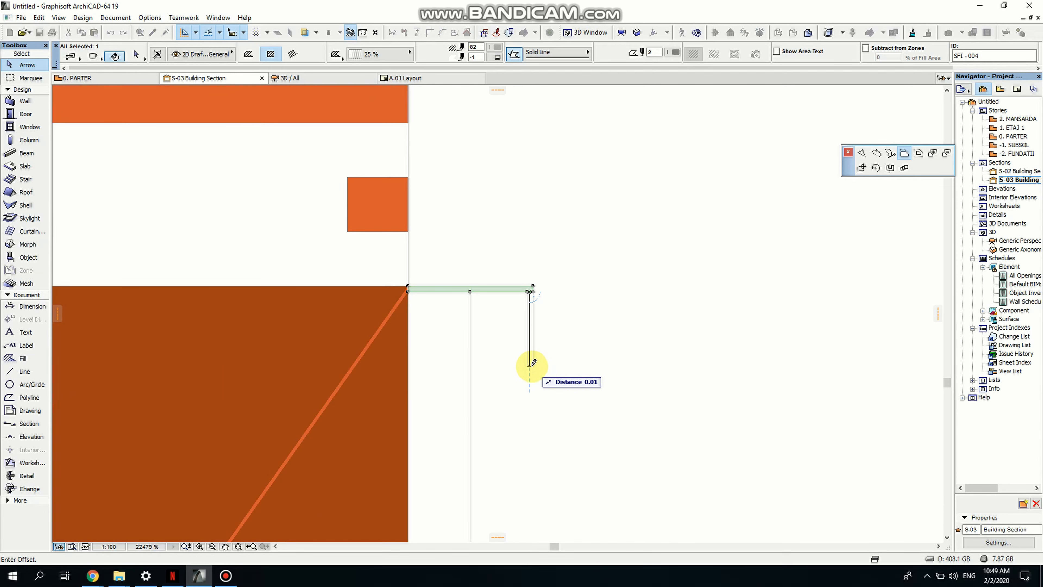
left_click(532, 364)
- Fillet the inner corner of the L-shaped fill
scroll(563, 350, "down", 8)
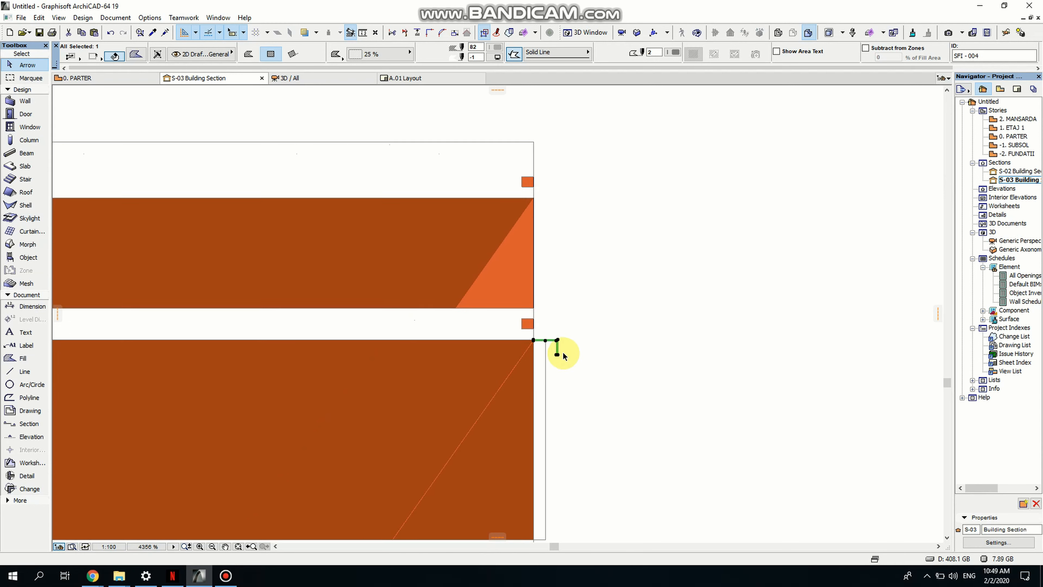
middle_click_drag(511, 361, 457, 314)
scroll(493, 292, "up", 9)
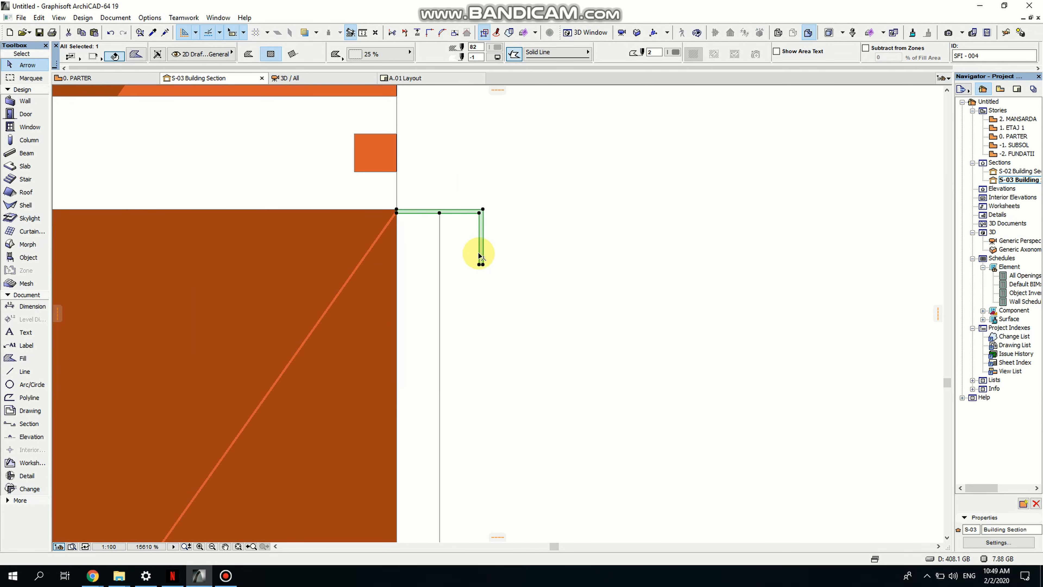
scroll(476, 274, "up", 3)
scroll(508, 241, "up", 2)
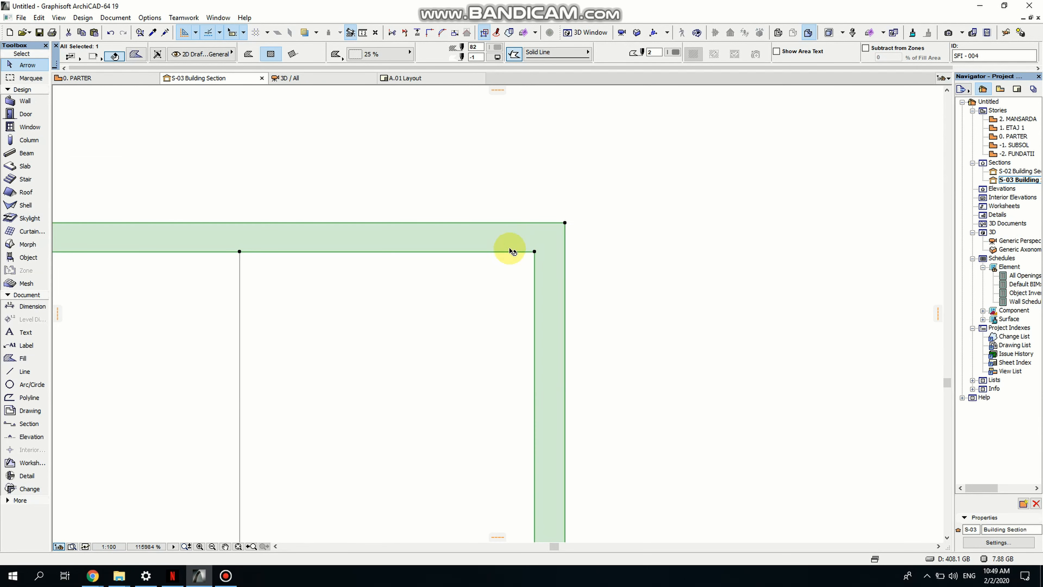
left_click(534, 252)
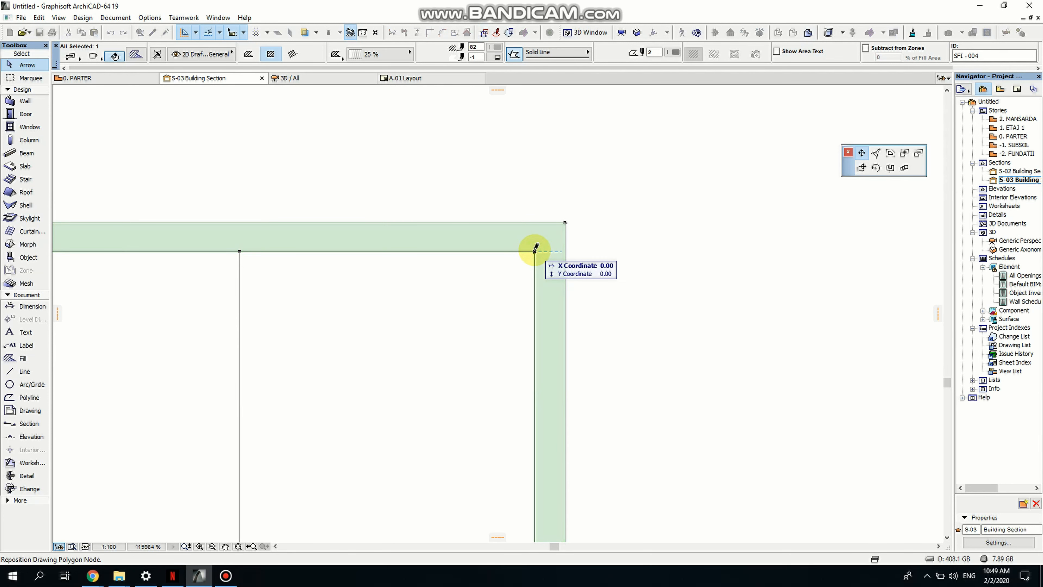
left_click(877, 155)
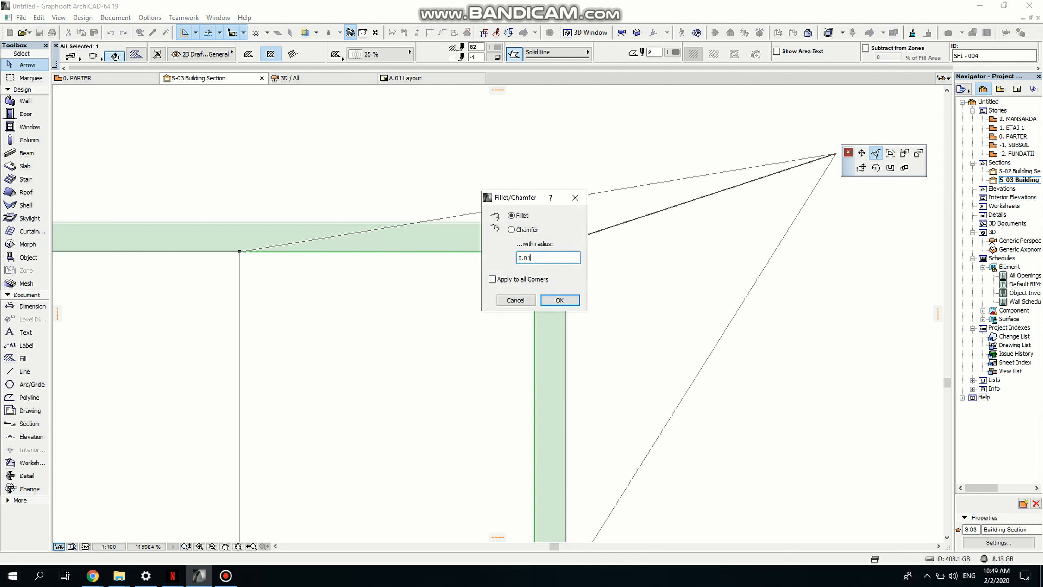
key("Return")
- Fillet the outer corner of the L-shaped fill to make a curved bracket
scroll(520, 270, "down", 2)
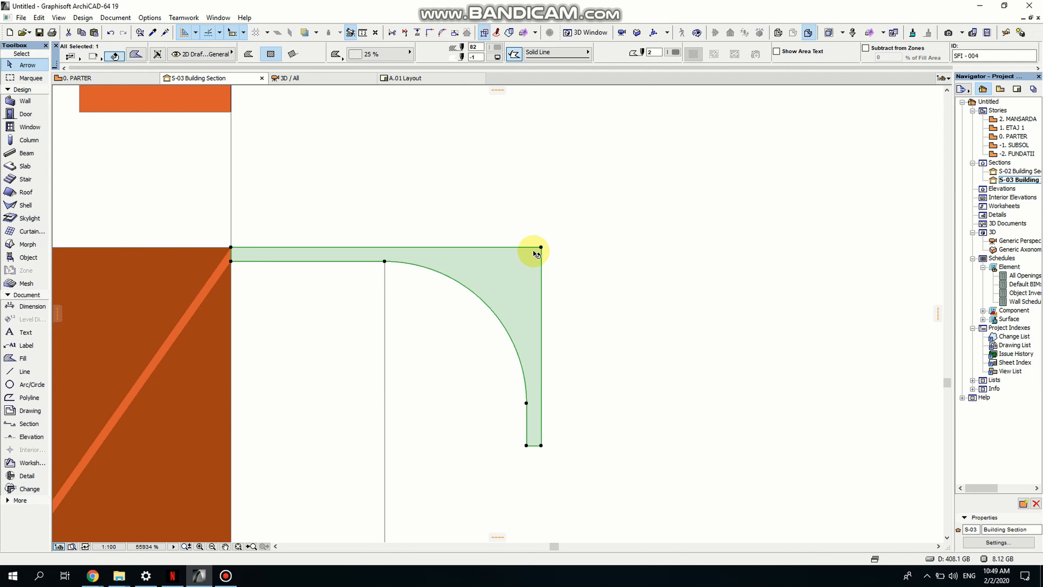
left_click(541, 247)
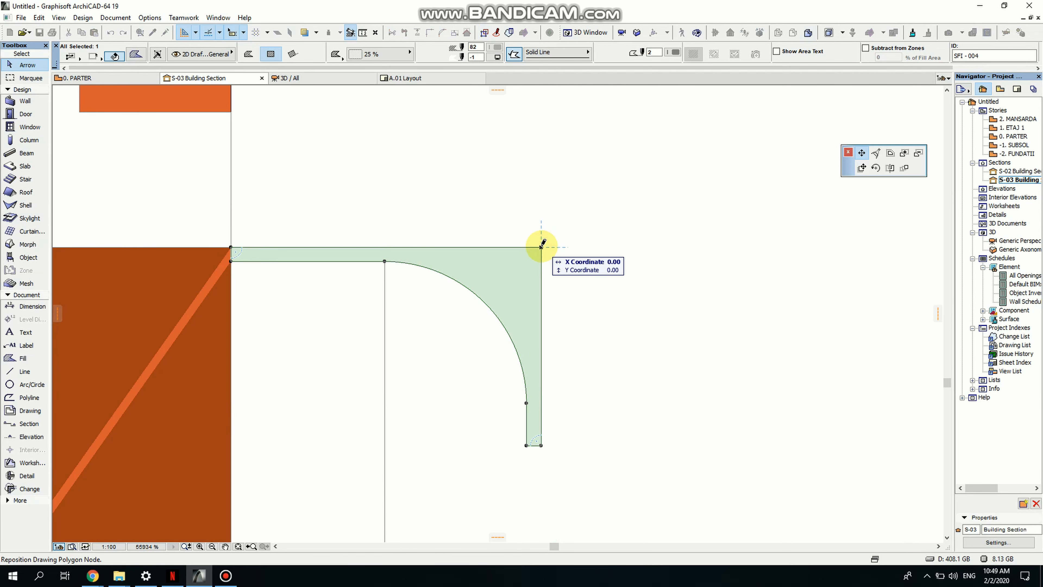
left_click(875, 156)
left_click(574, 297)
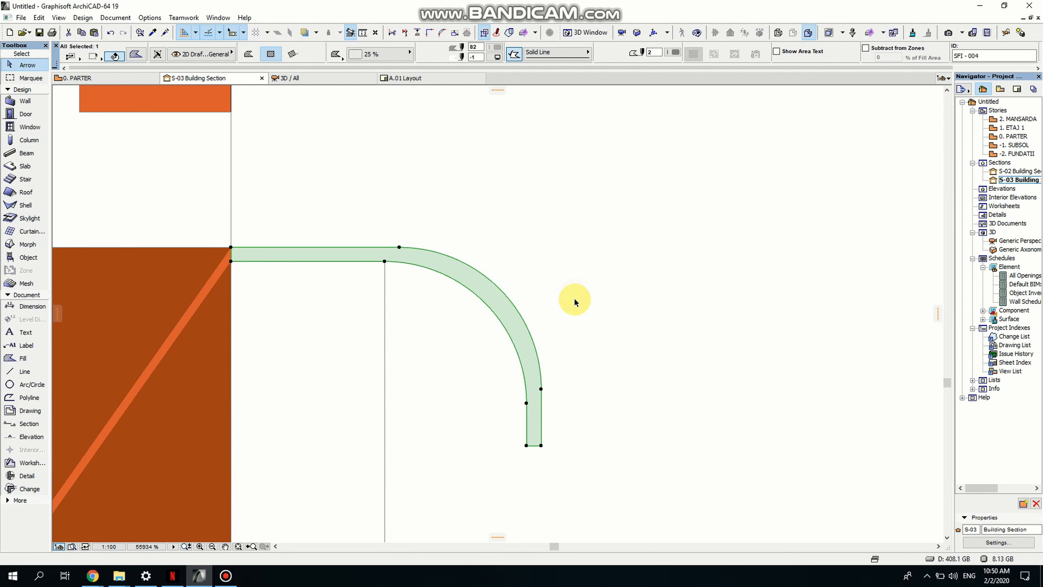
left_click(574, 300)
- Select the curved bracket fill and activate the Morph tool
scroll(579, 373, "down", 5)
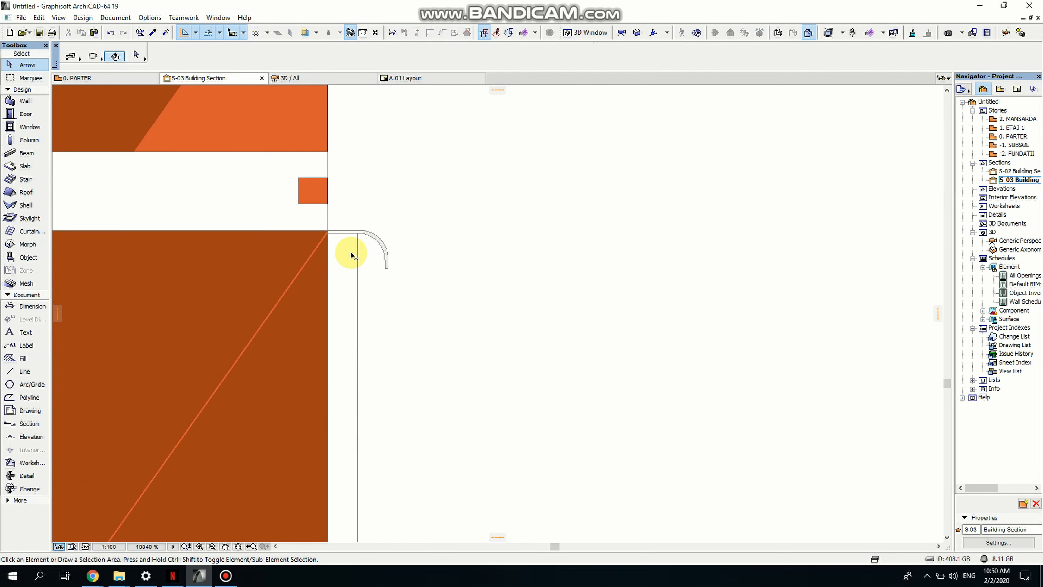
scroll(353, 238, "up", 5)
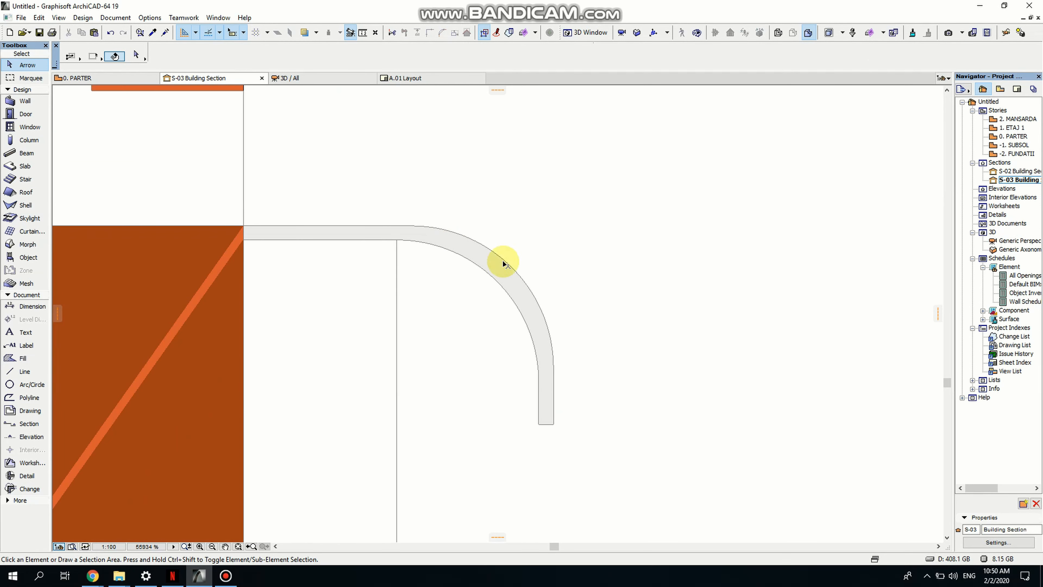
scroll(480, 267, "down", 2)
scroll(486, 299, "down", 5)
scroll(485, 250, "up", 4)
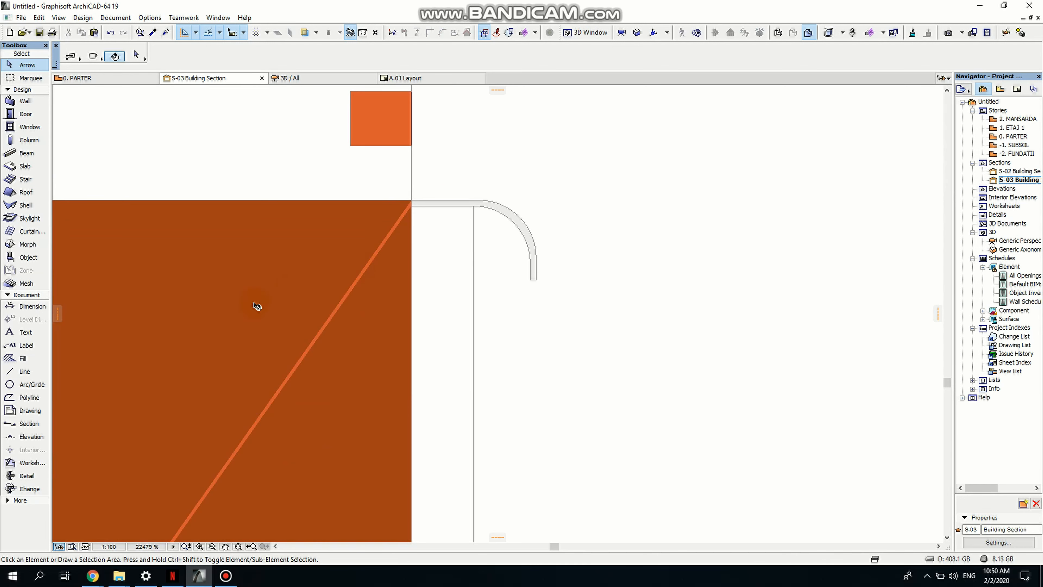
scroll(436, 228, "up", 3)
left_click(619, 156)
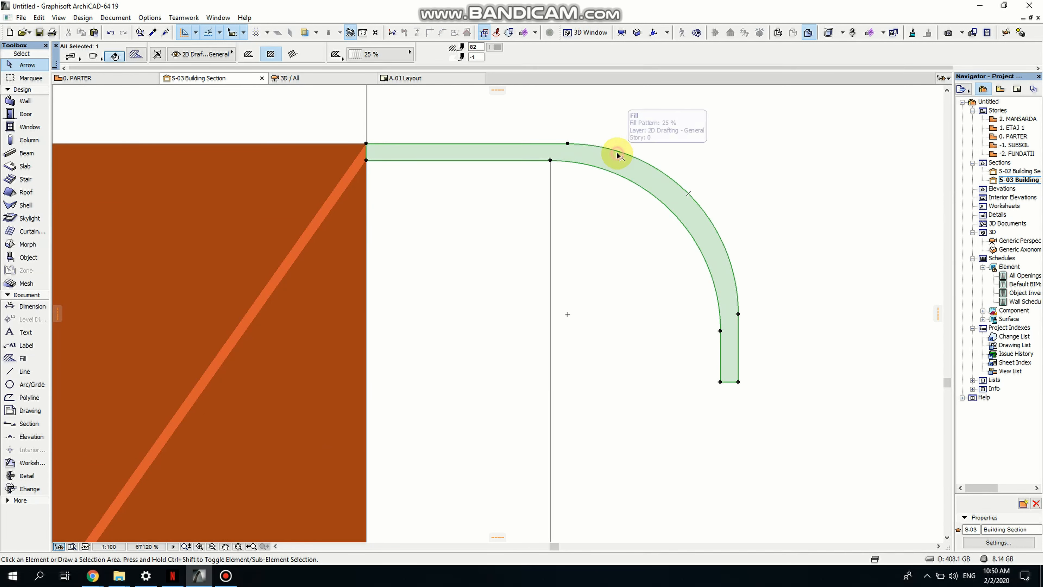
left_click(24, 247)
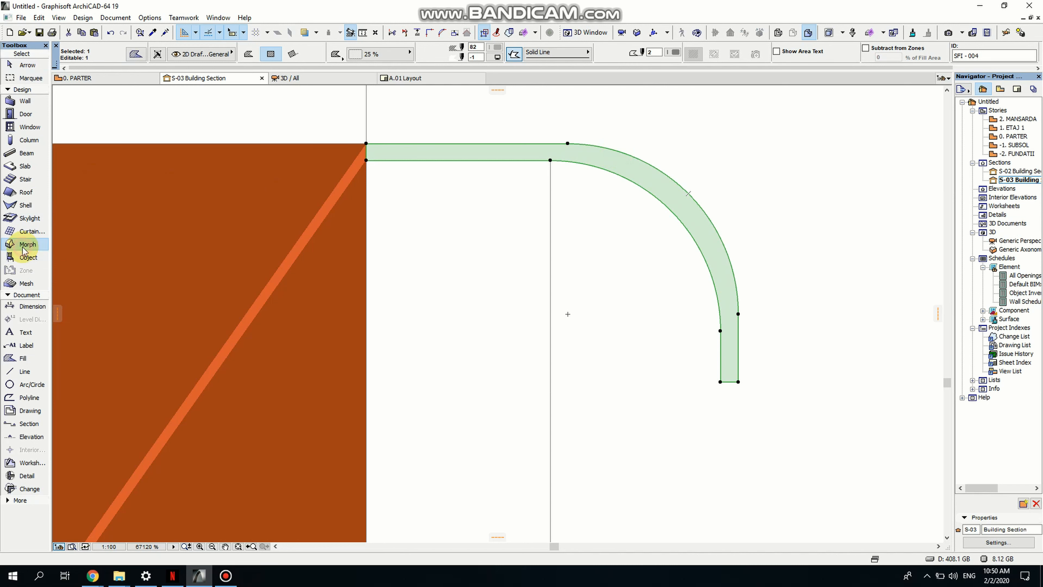
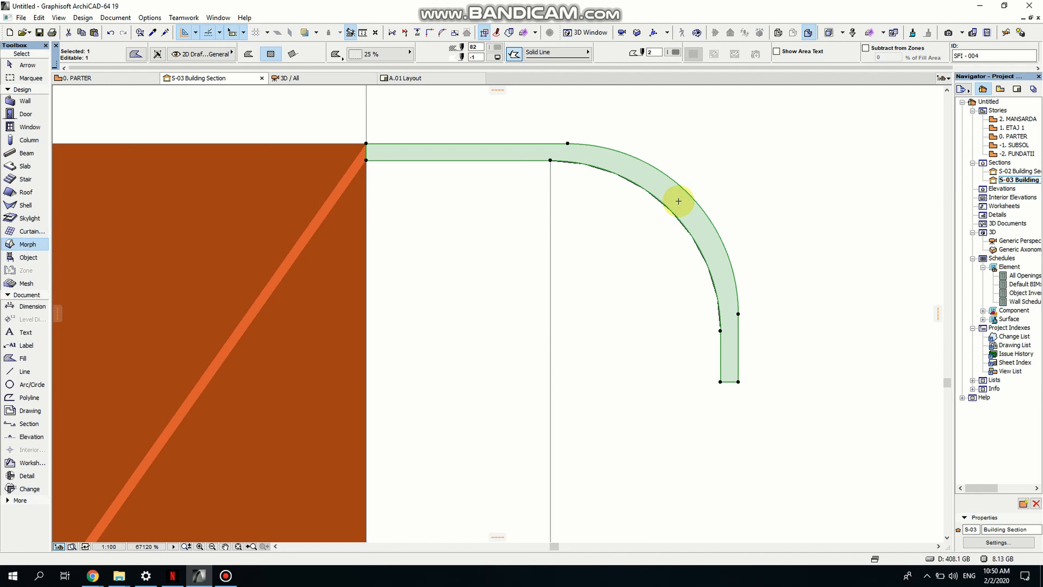
- Open the generic 3D perspective and move the flat bracket morph onto the top edge of the middle drawer front
double_click(1018, 242)
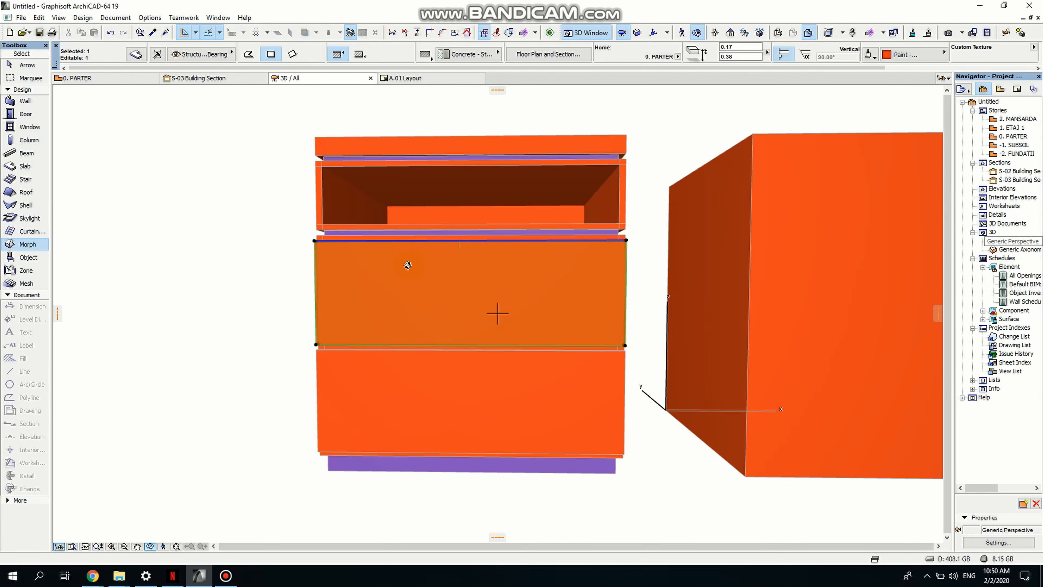
middle_click_drag(408, 265, 760, 298, "shift")
scroll(472, 255, "up", 6)
middle_click_drag(562, 215, 462, 306, "shift")
scroll(463, 286, "up", 4)
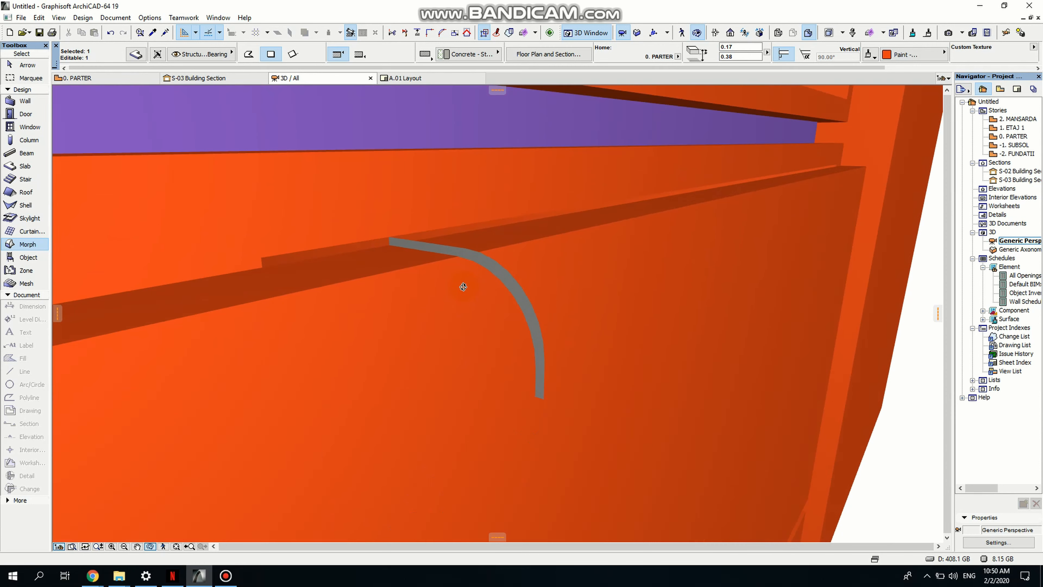
key("Escape")
key("Escape")
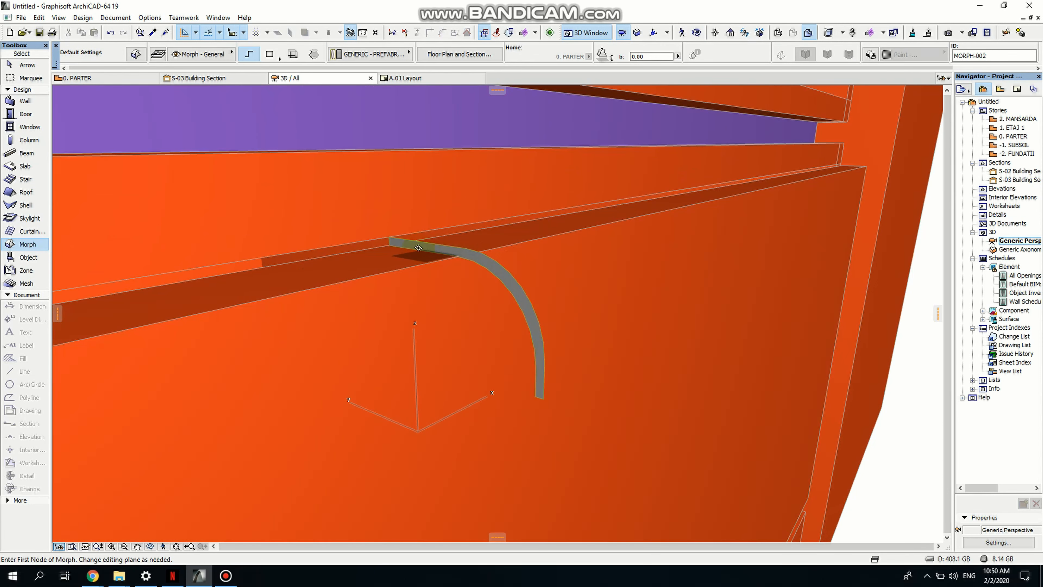
key("Escape")
left_click(397, 241)
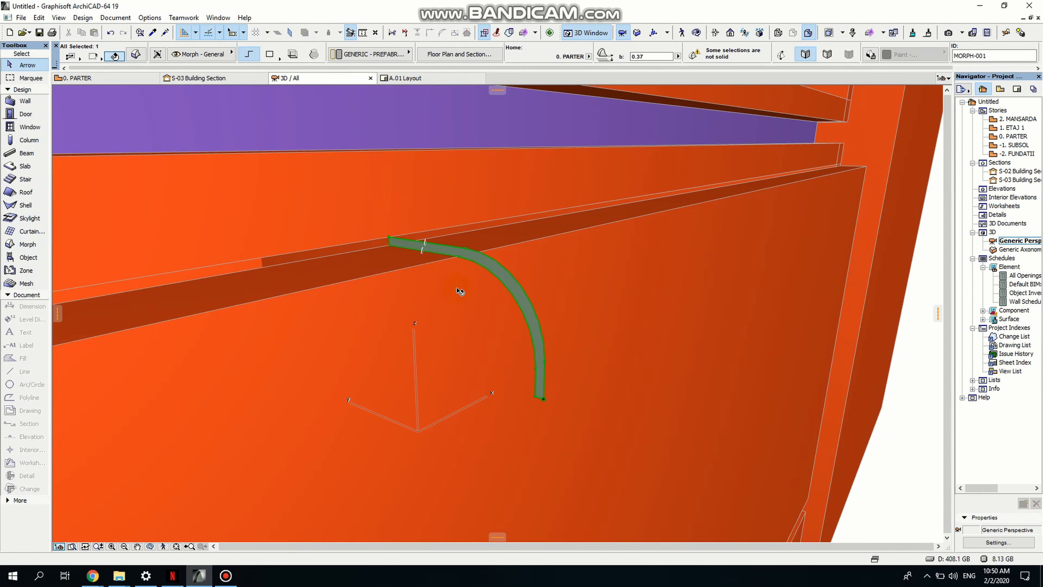
scroll(460, 291, "down", 2)
key("ctrl+d")
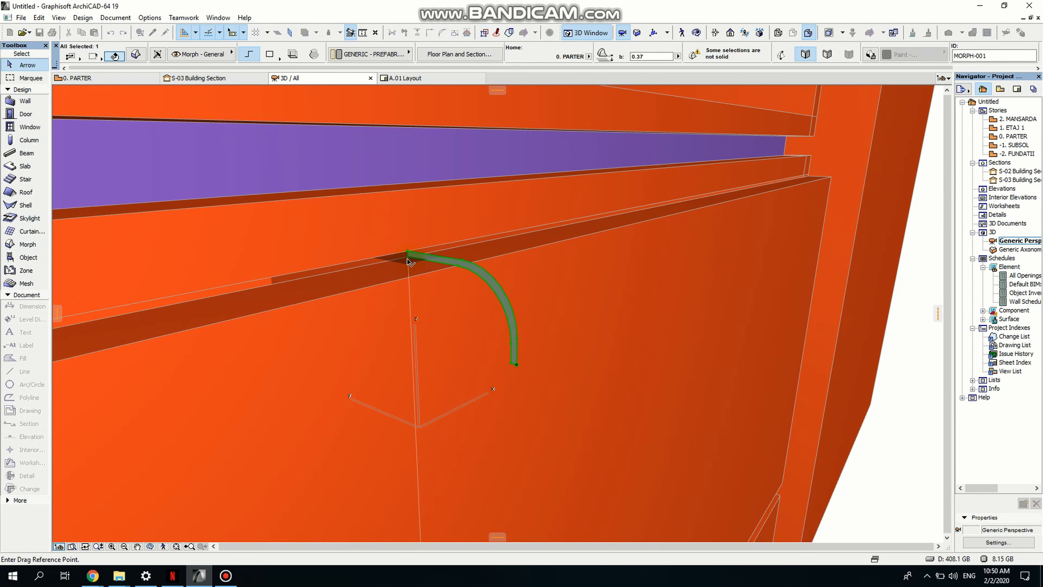
left_click(408, 262)
scroll(339, 295, "down", 5)
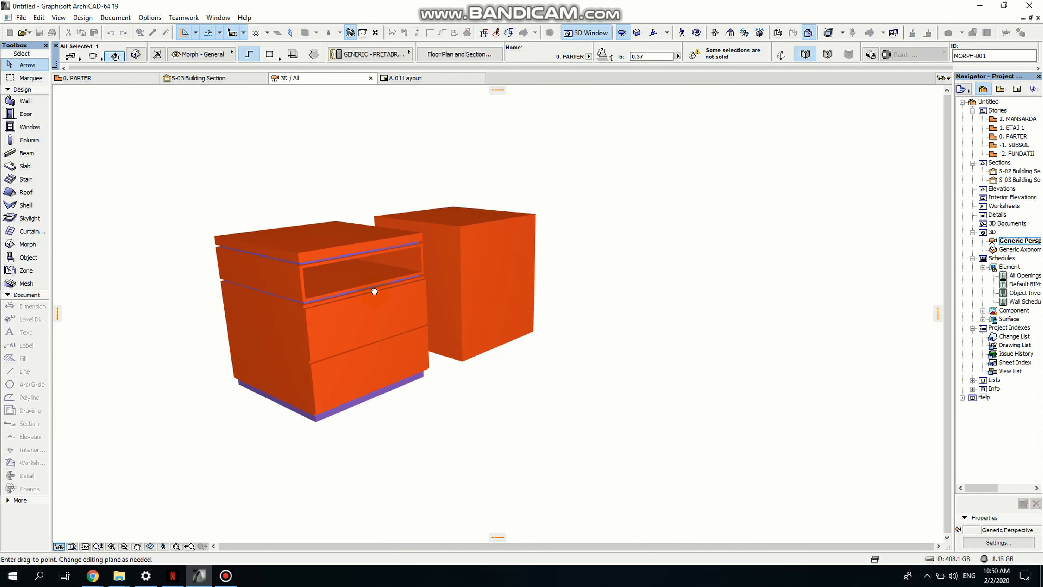
scroll(313, 304, "up", 6)
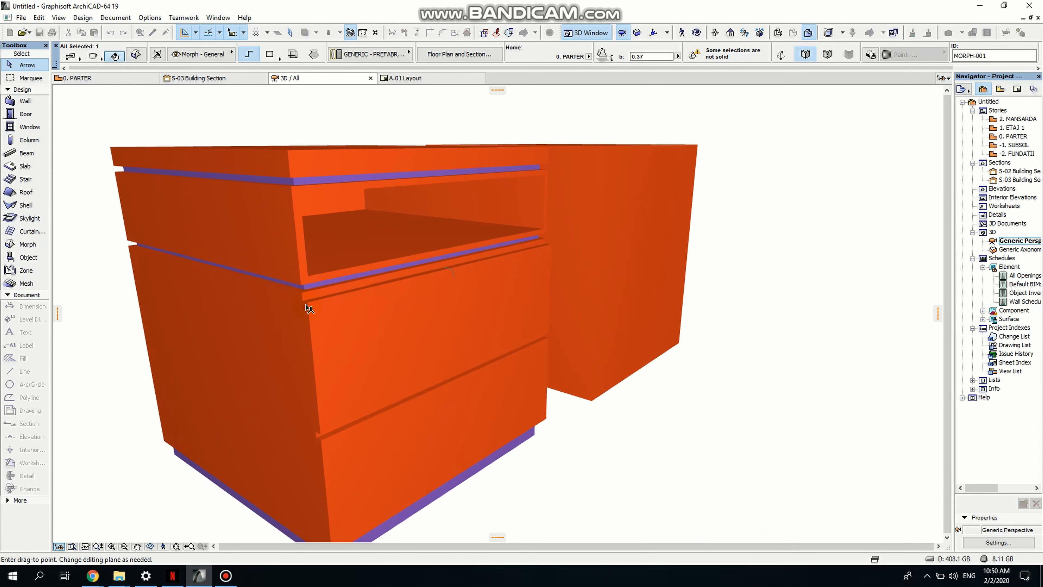
scroll(305, 308, "up", 2)
scroll(289, 306, "down", 5)
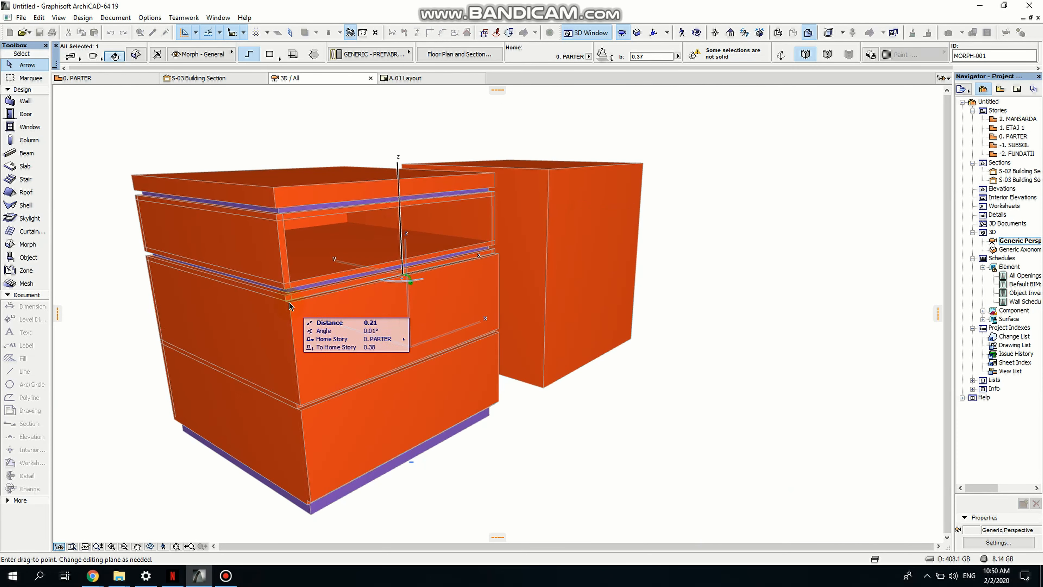
left_click(288, 304)
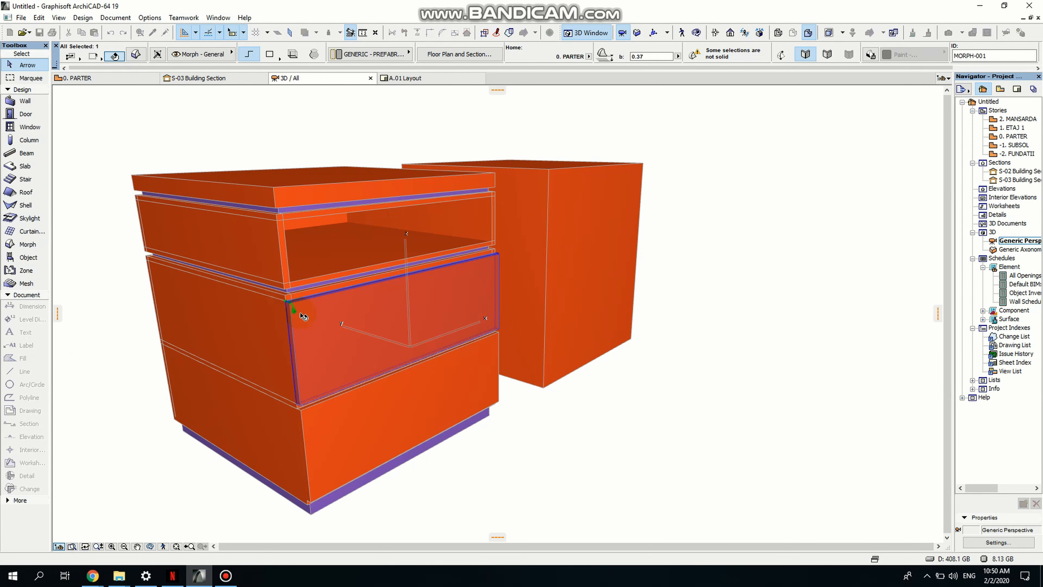
- Push/Pull the bracket profile outward to extrude it into a solid handle
left_click_drag(291, 329, 40, 340)
scroll(297, 301, "up", 8)
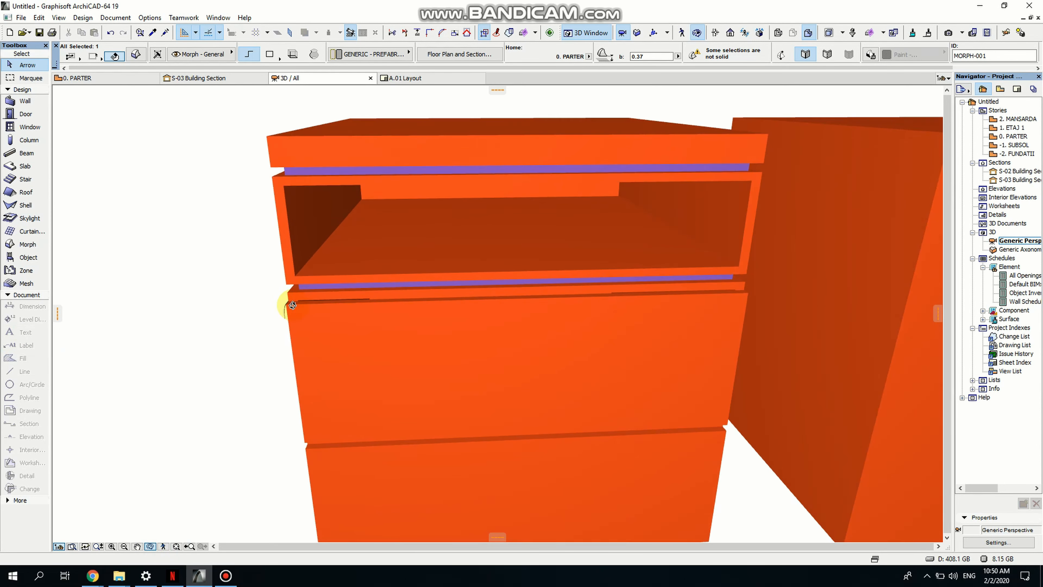
left_click(414, 255)
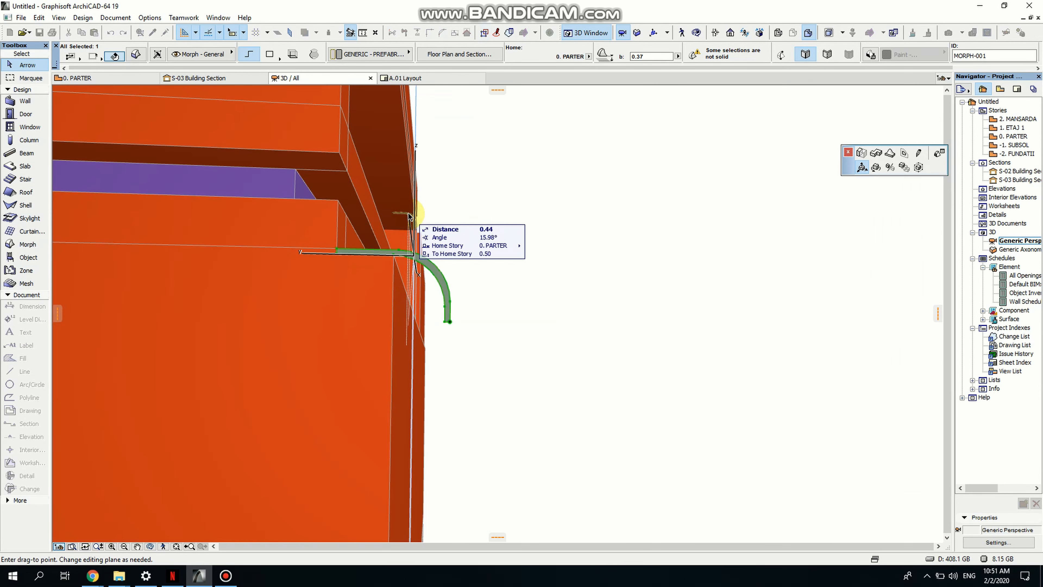
left_click(861, 154)
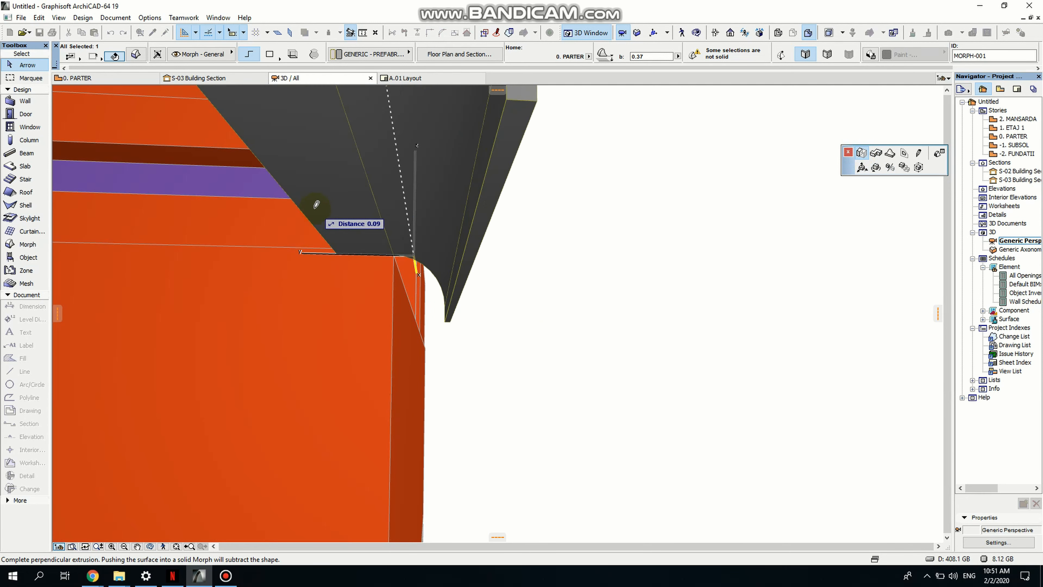
left_click(315, 208)
- Move the extruded handle so its end sits at the front corner of the drawer
middle_click_drag(393, 315, 273, 372, "shift")
key("ctrl+d")
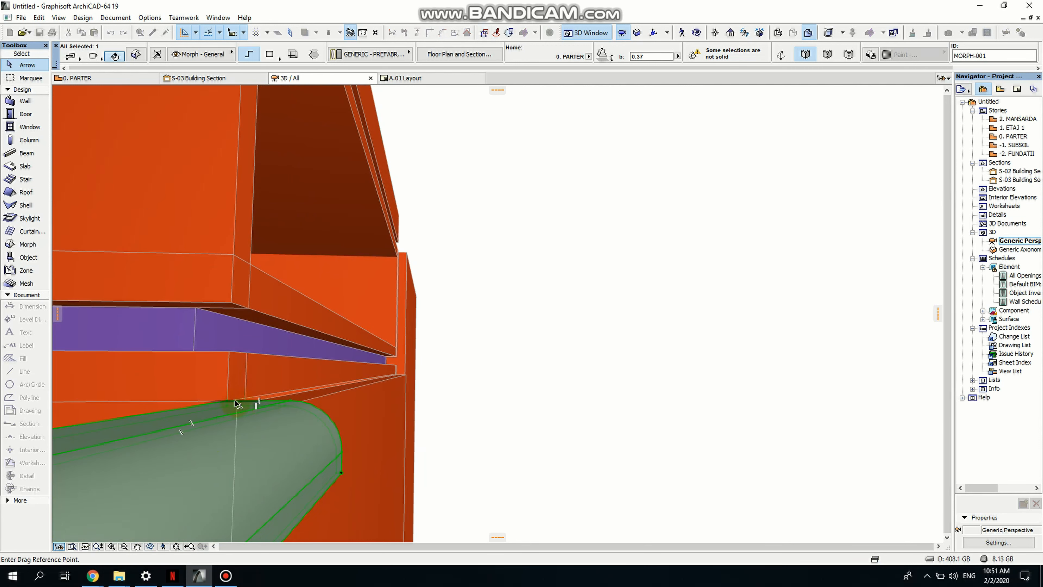
left_click(229, 401)
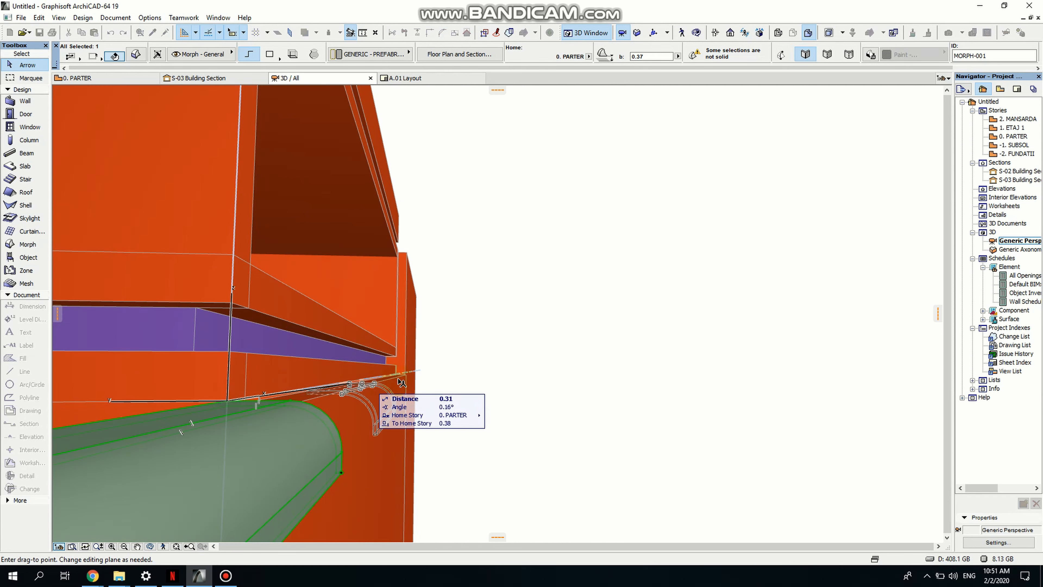
scroll(391, 372, "up", 3)
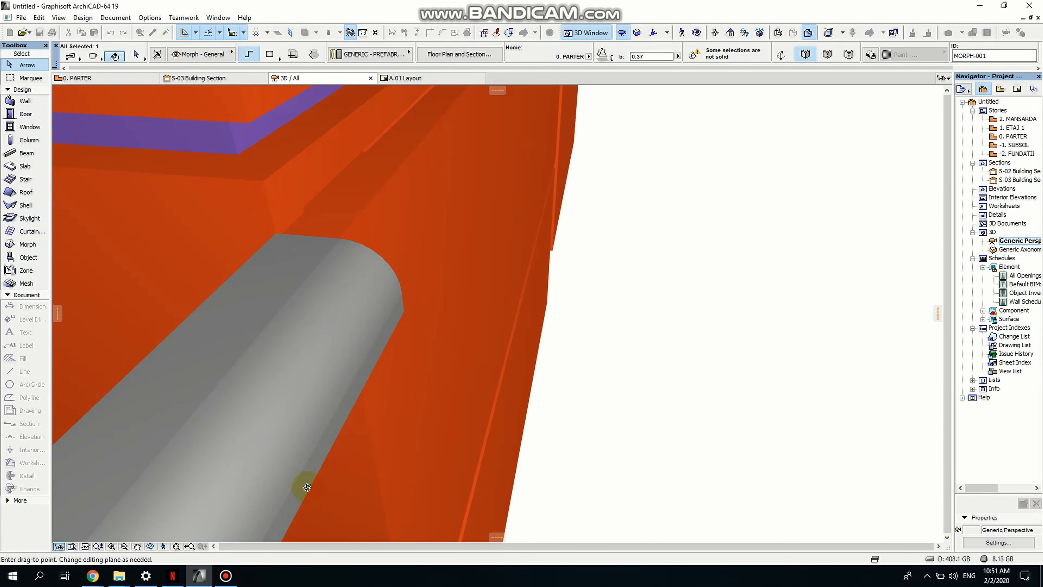
scroll(380, 369, "down", 1)
middle_click_drag(380, 370, 253, 526)
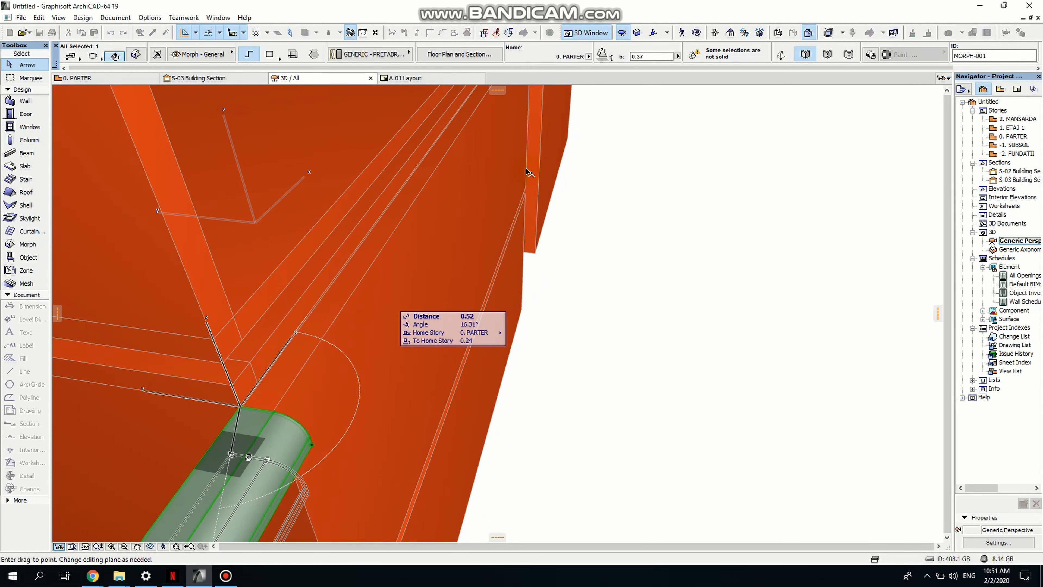
scroll(530, 173, "down", 2)
middle_click_drag(530, 173, 302, 442)
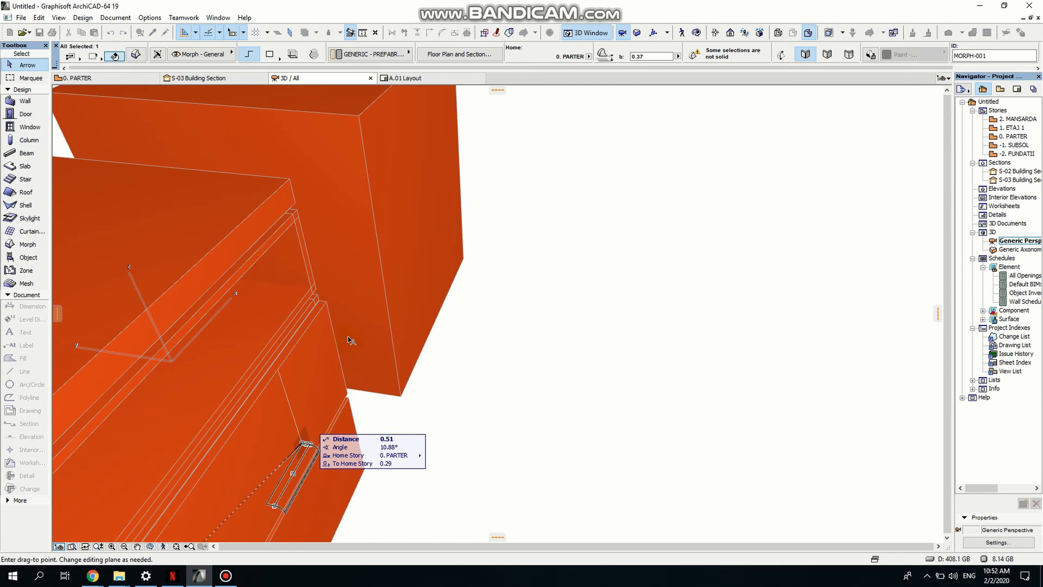
left_click(321, 301)
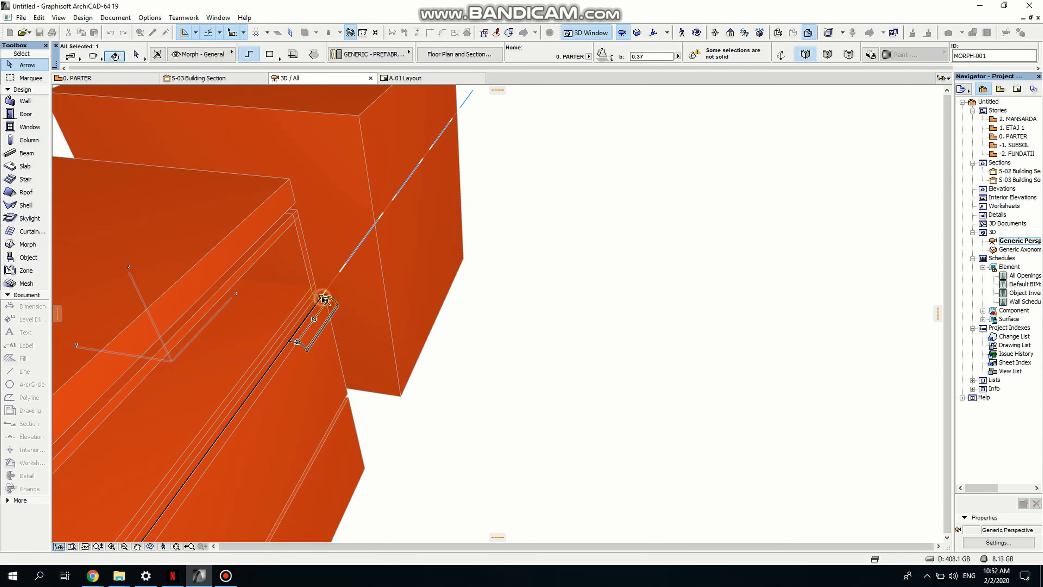
scroll(290, 350, "up", 4)
scroll(298, 364, "down", 5)
key("Escape")
- Push/Pull the handle's end face so it stretches across the full width of the drawer front
scroll(304, 369, "up", 5)
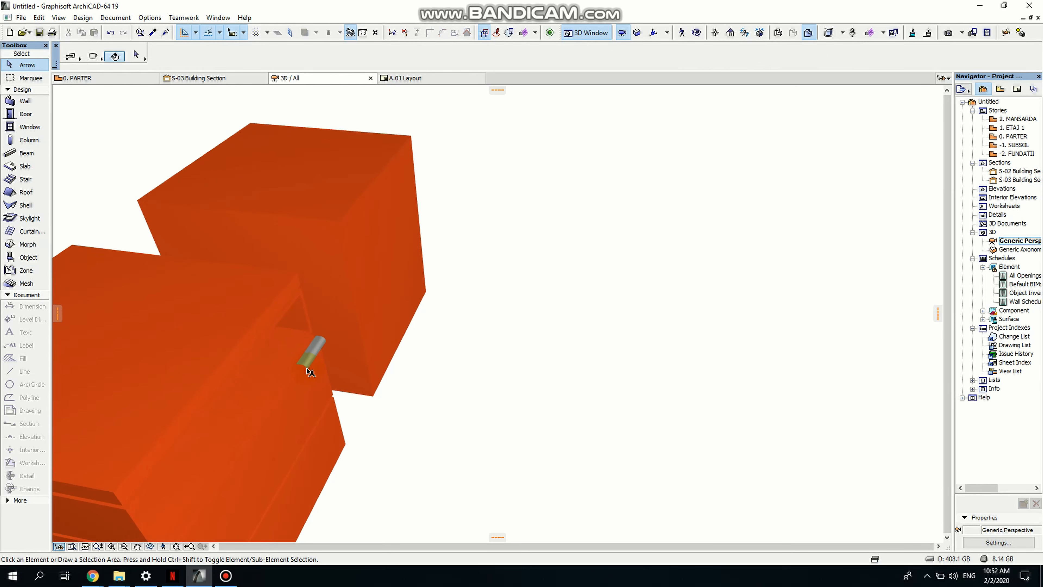
scroll(308, 370, "up", 6)
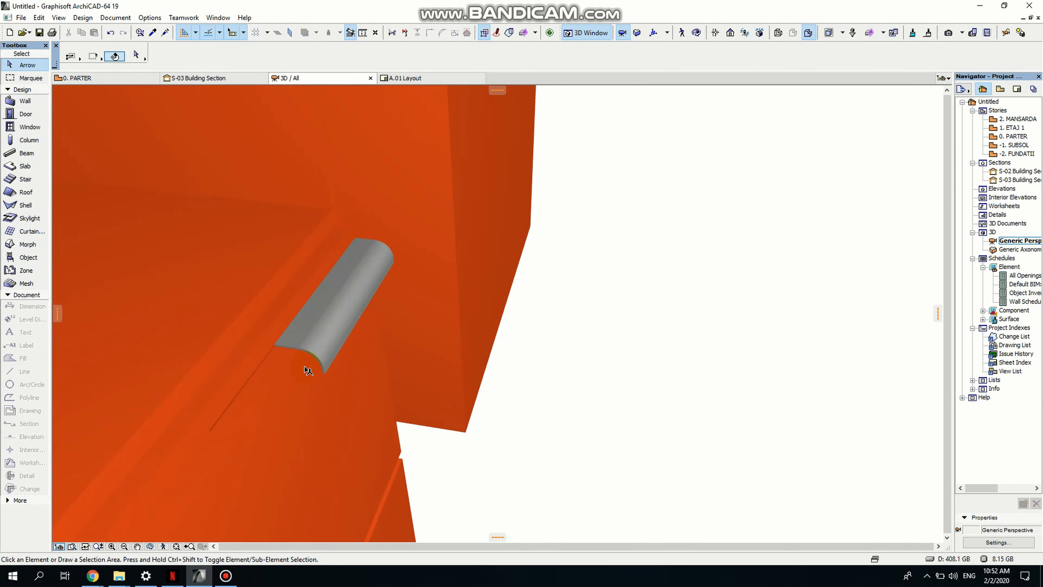
scroll(312, 353, "up", 2)
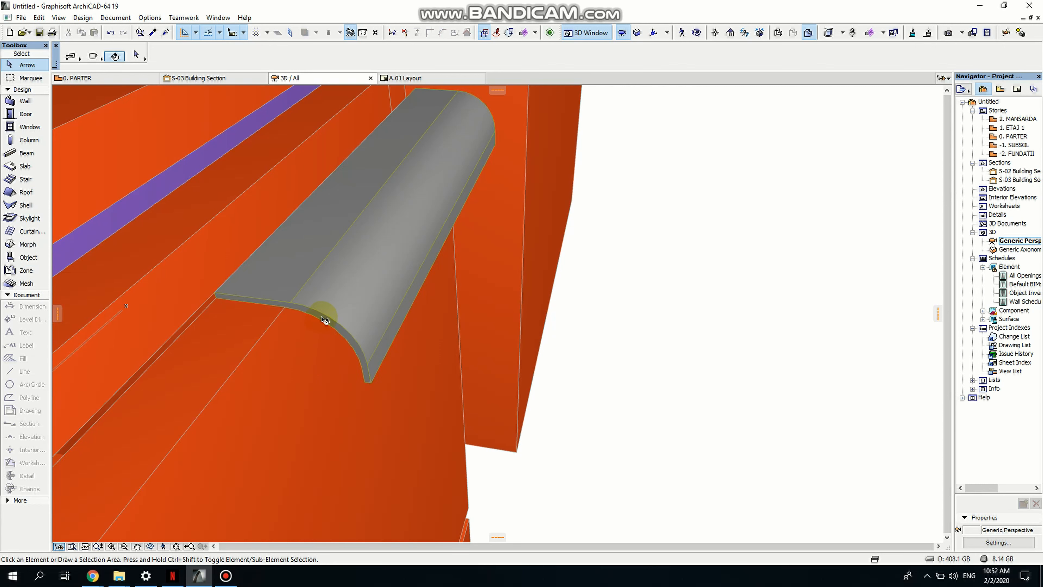
left_click(326, 320)
left_click(325, 320)
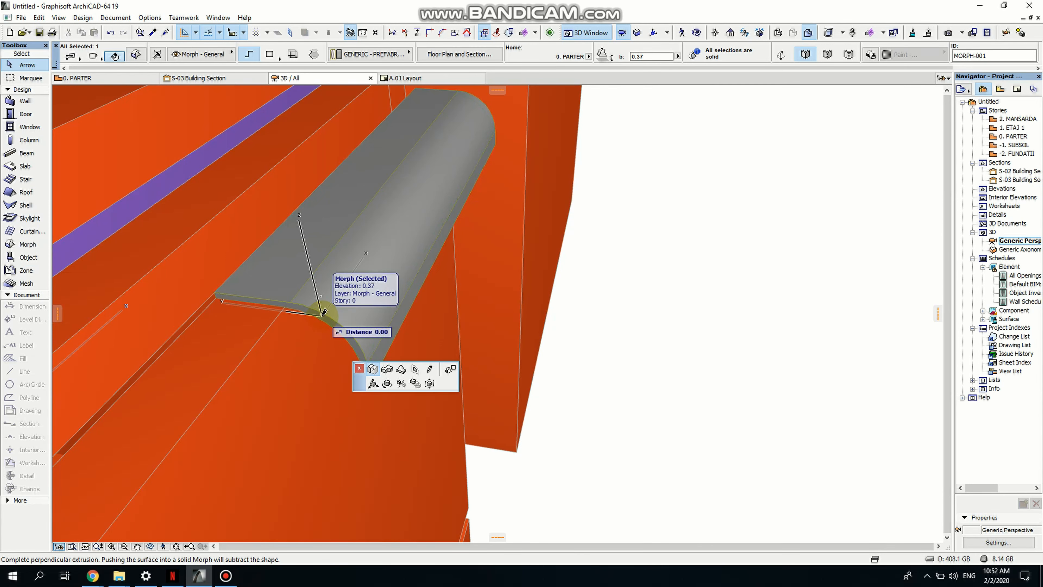
scroll(283, 370, "down", 5)
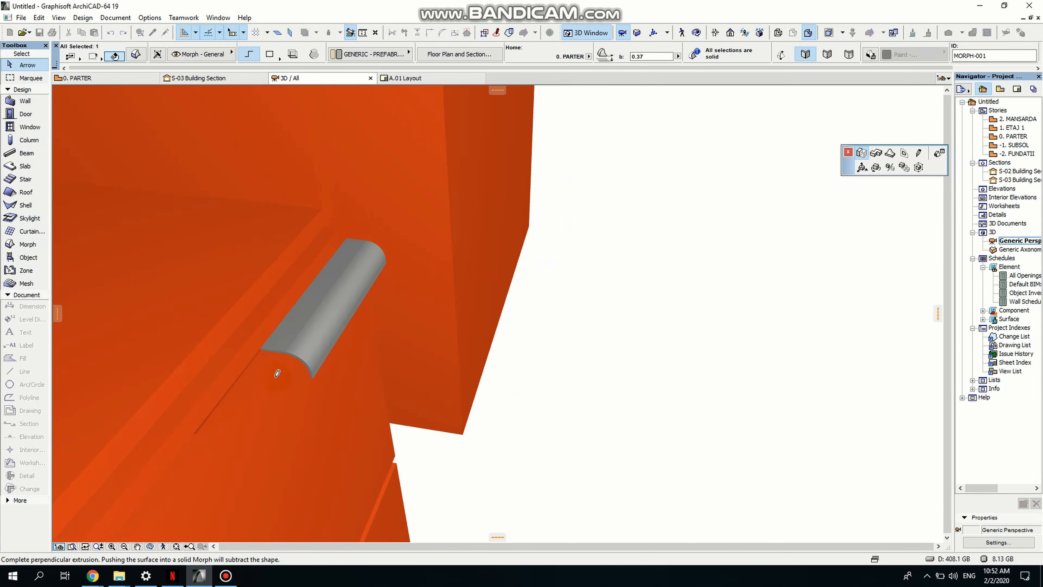
middle_click_drag(261, 403, 411, 258)
scroll(406, 354, "down", 9)
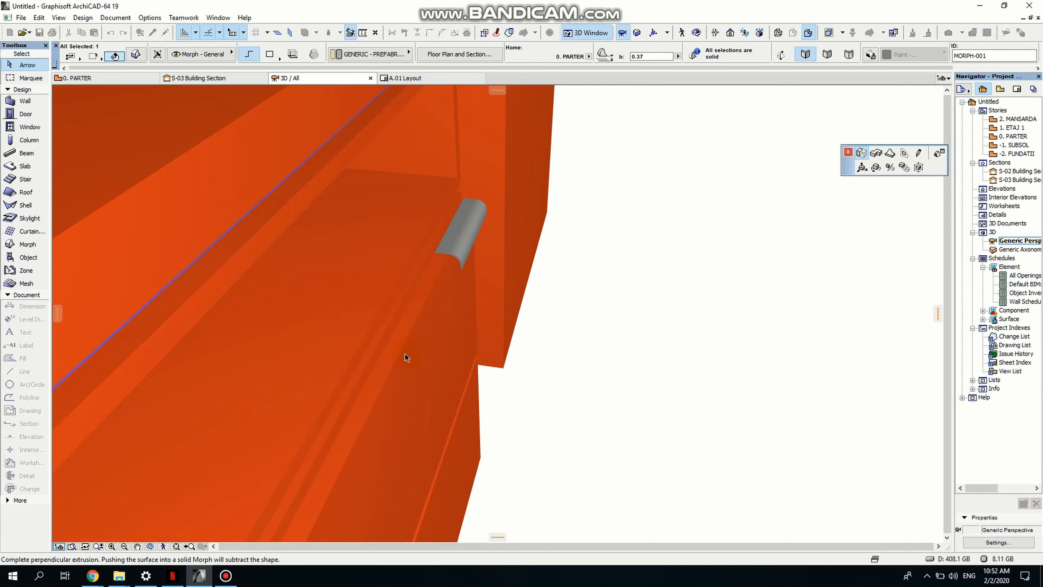
scroll(372, 411, "up", 3)
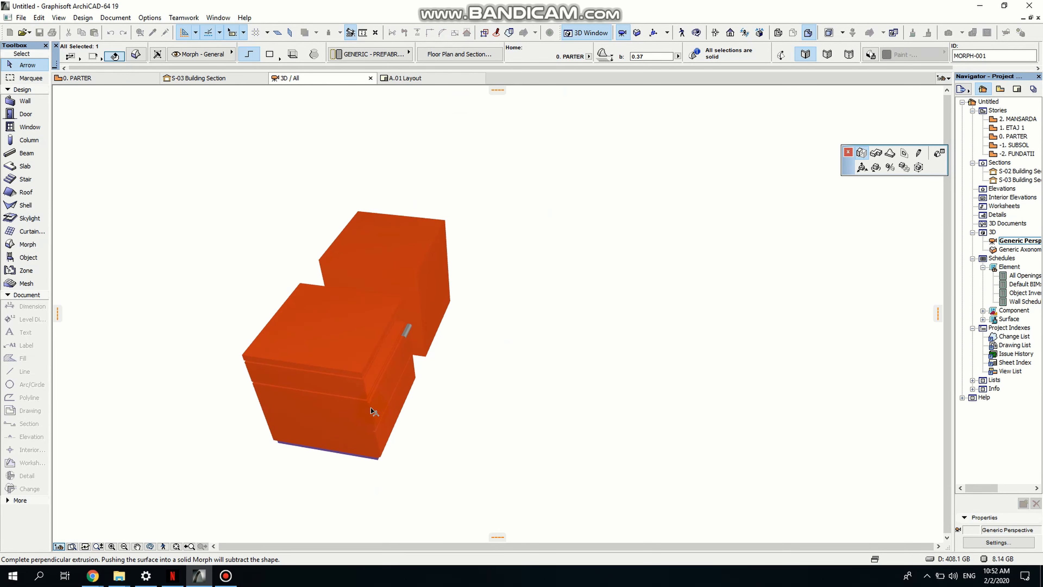
left_click(372, 405)
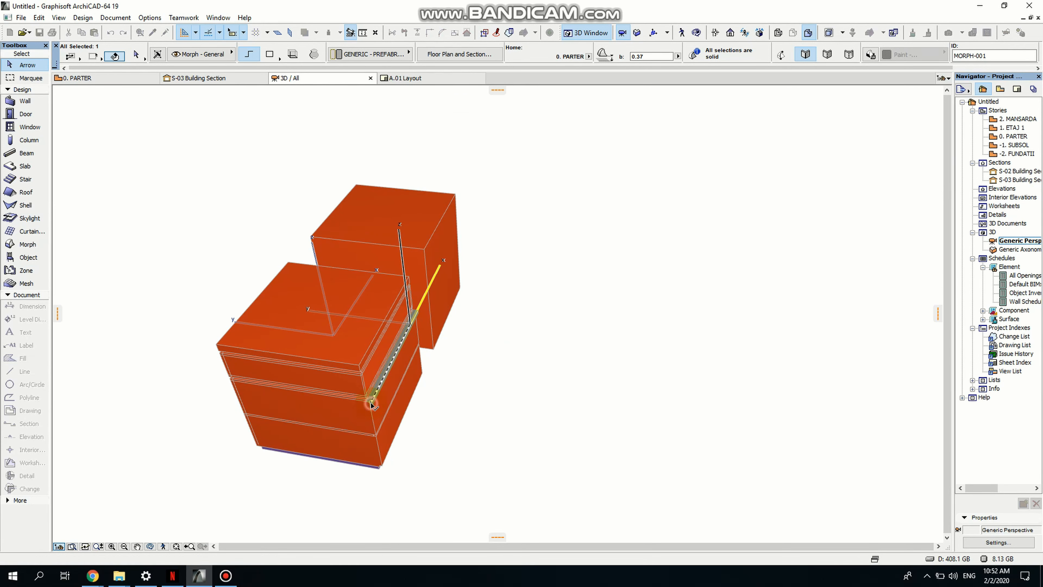
- Drag a copy of the handle down onto the top edge of the lower drawer front
middle_click_drag(457, 411, 386, 344)
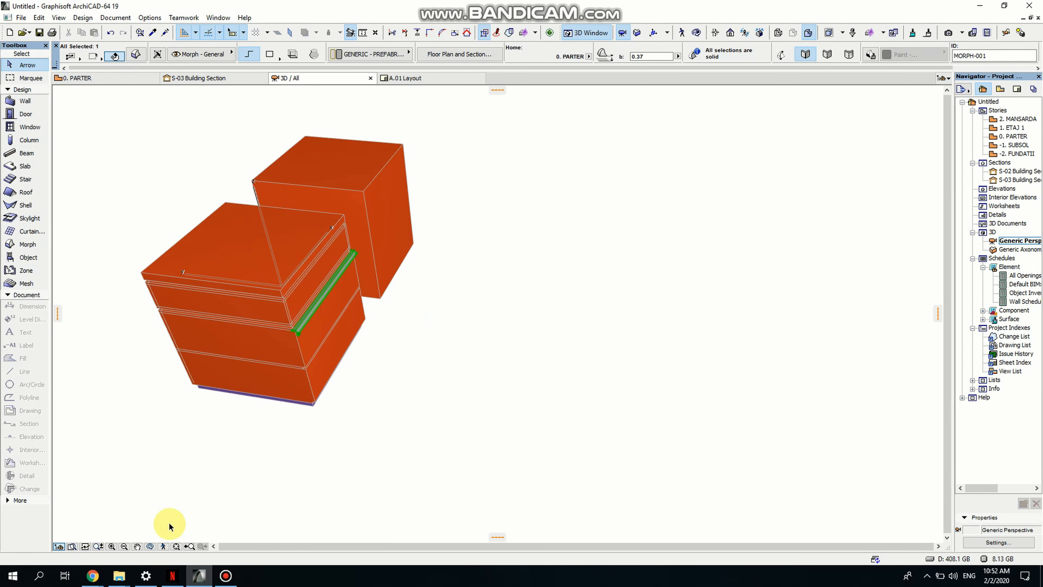
left_click(151, 549)
left_click_drag(361, 400, 519, 362)
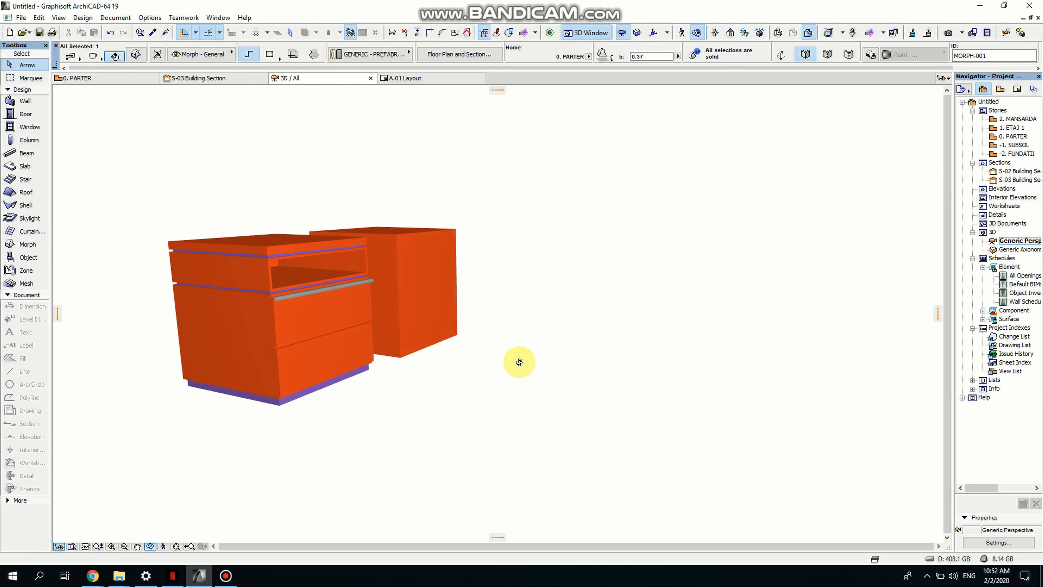
left_click_drag(266, 285, 367, 320)
key("Escape")
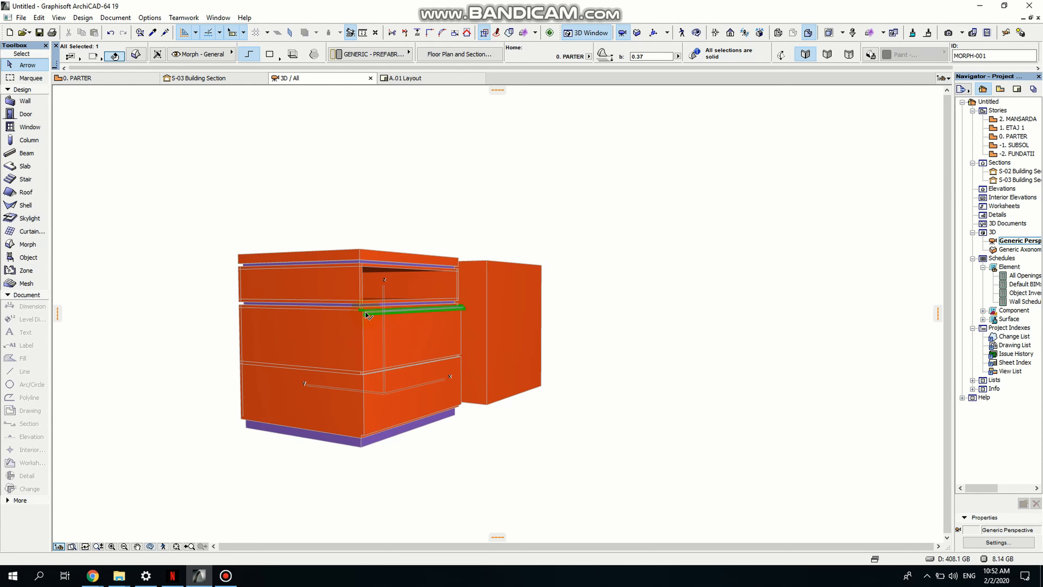
key("ctrl+shift+d")
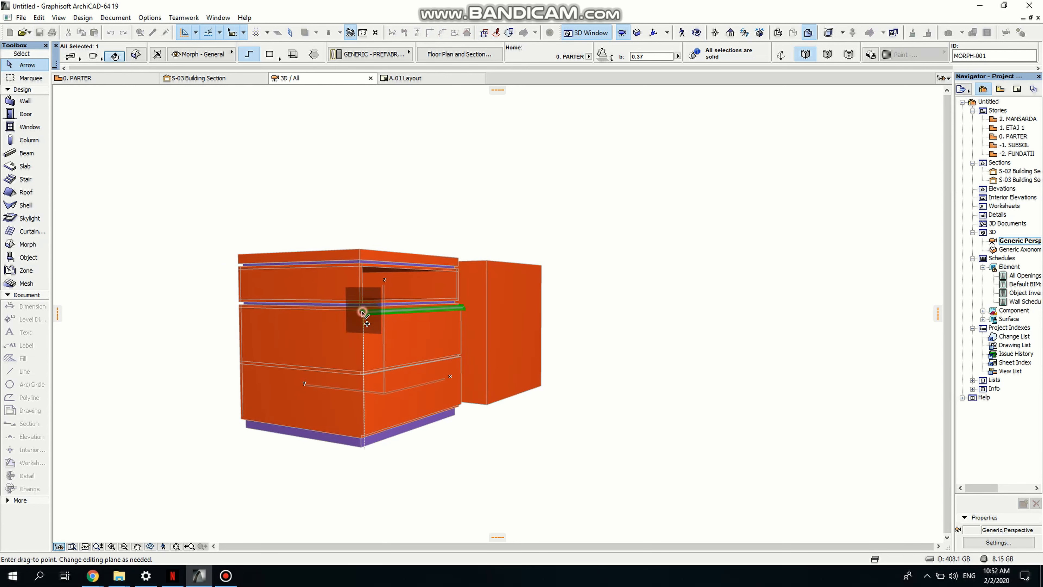
left_click(363, 311)
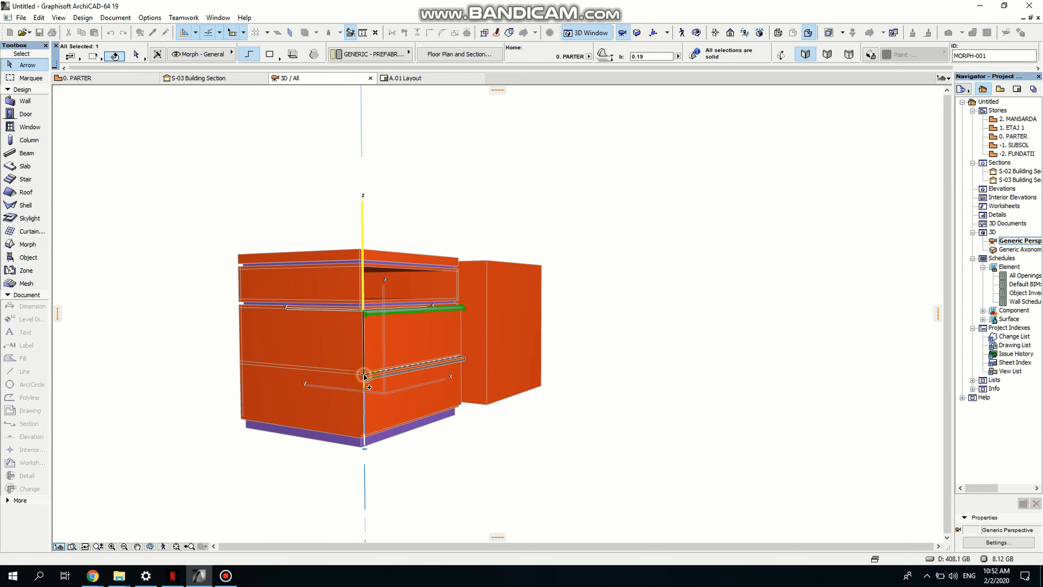
left_click(363, 376)
- Override the surface of both drawer handles with Metal - Chrome 01
scroll(411, 350, "up", 5)
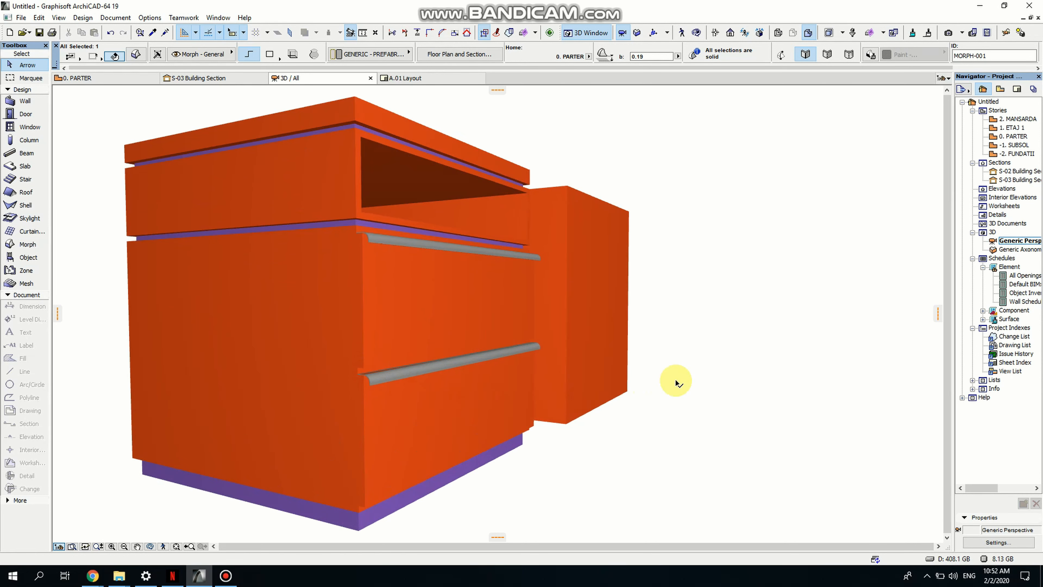
left_click(462, 250, "shift")
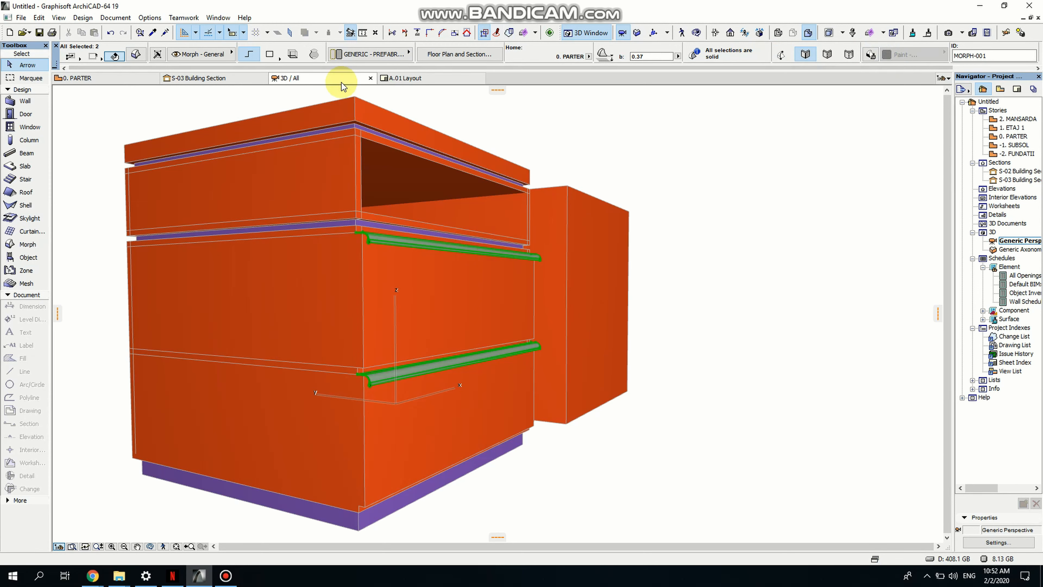
left_click(136, 55)
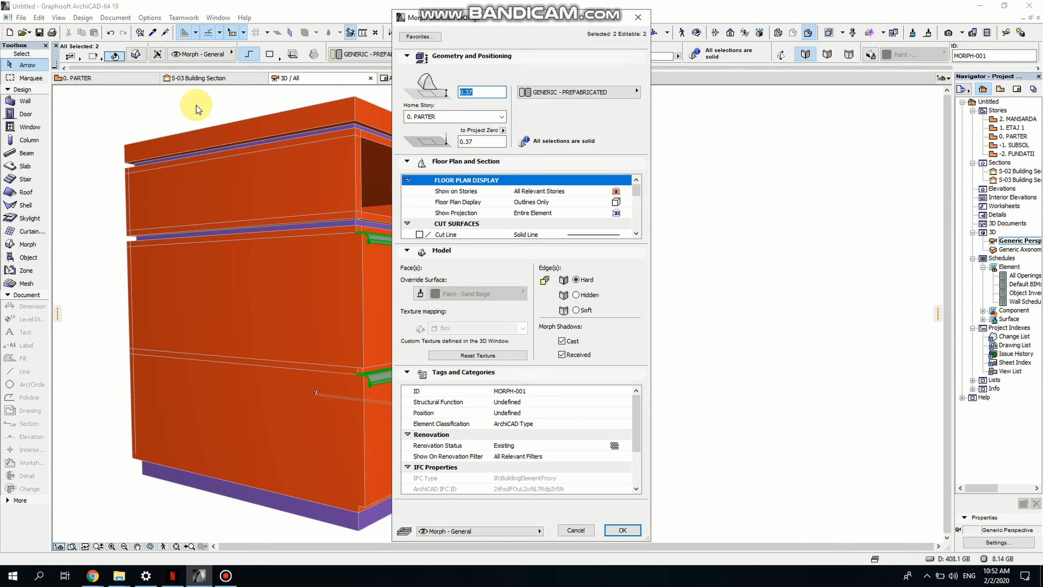
left_click(421, 294)
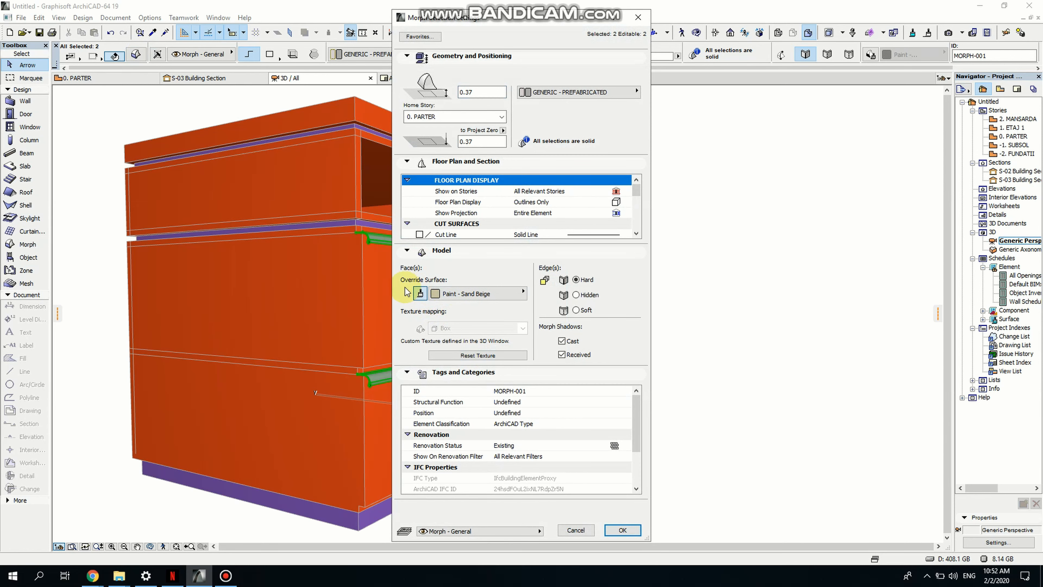
left_click(476, 293)
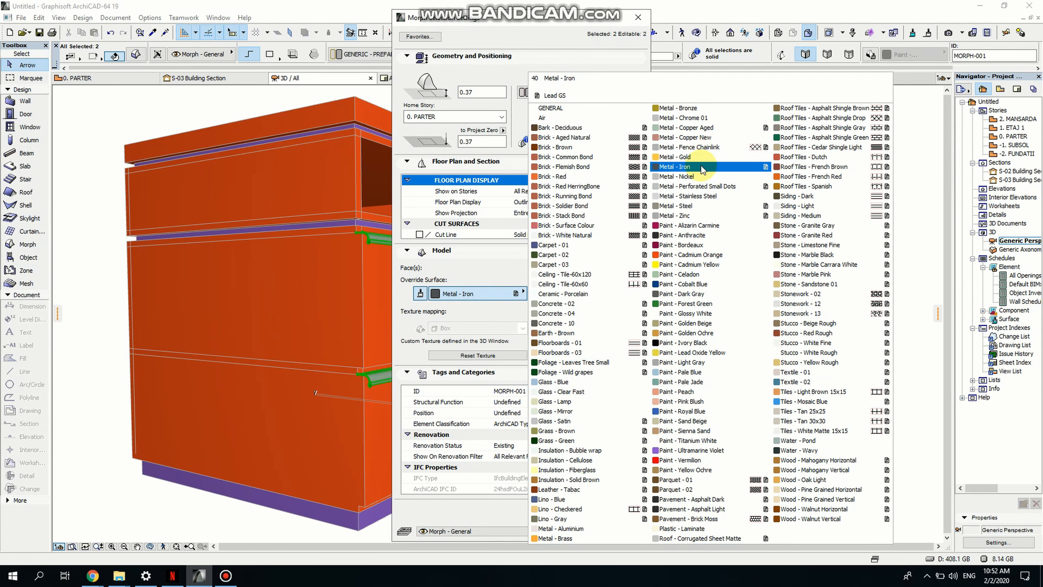
left_click(685, 118)
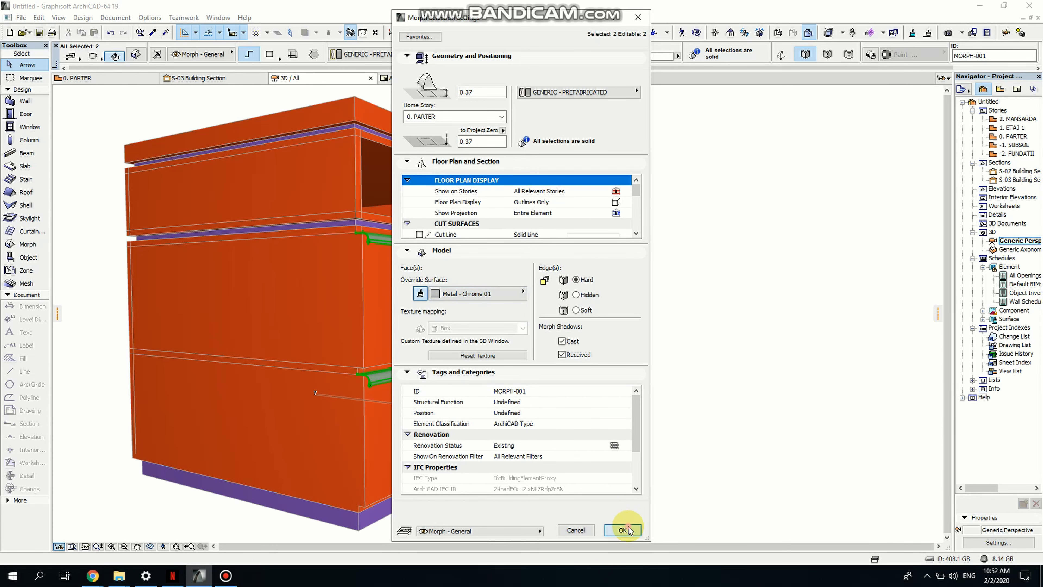
left_click(623, 530)
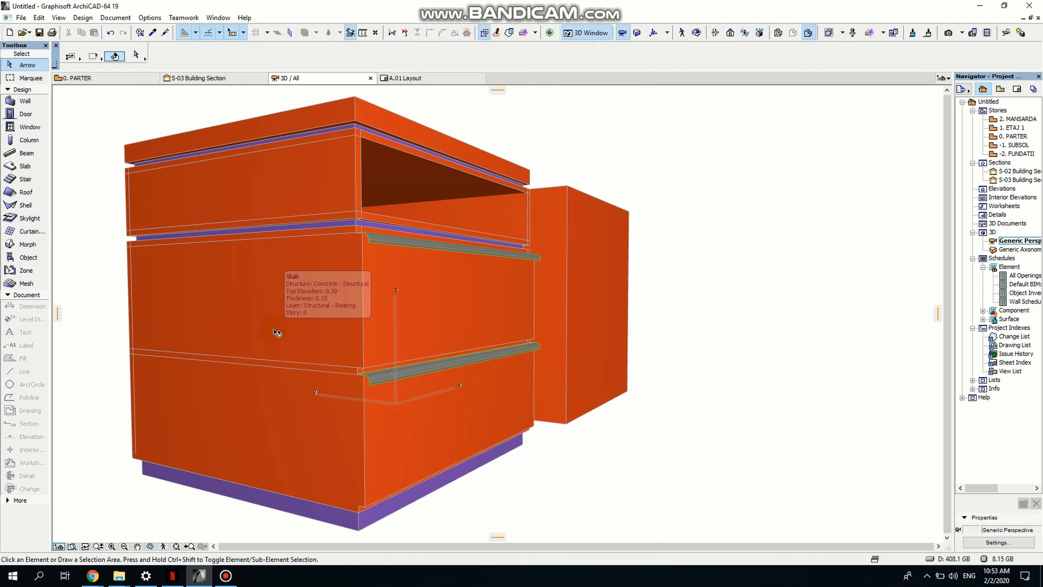
- Delete the separate box standing beside the cabinet
middle_click_drag(588, 370, 610, 381)
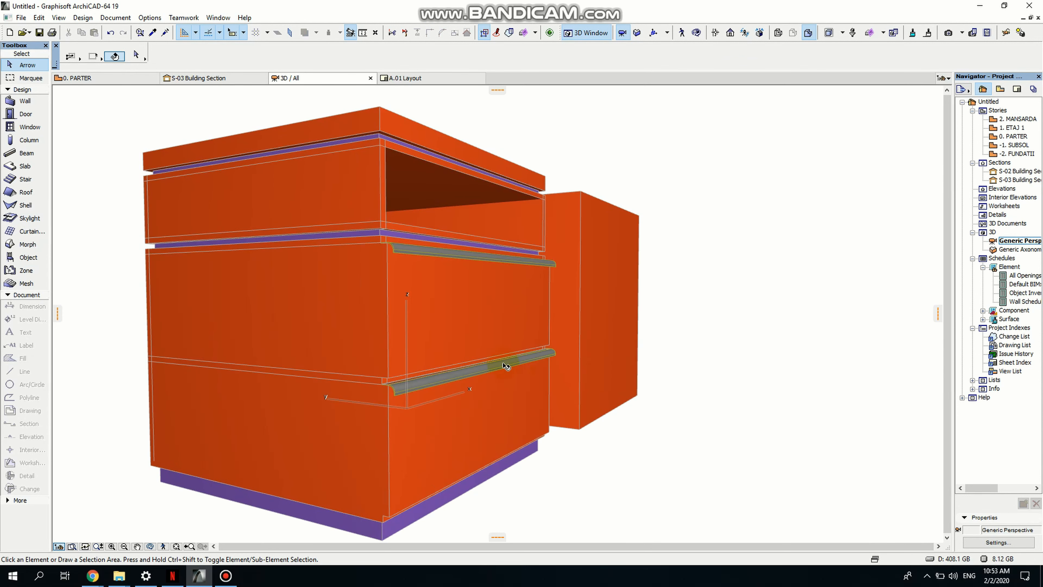
left_click(592, 302)
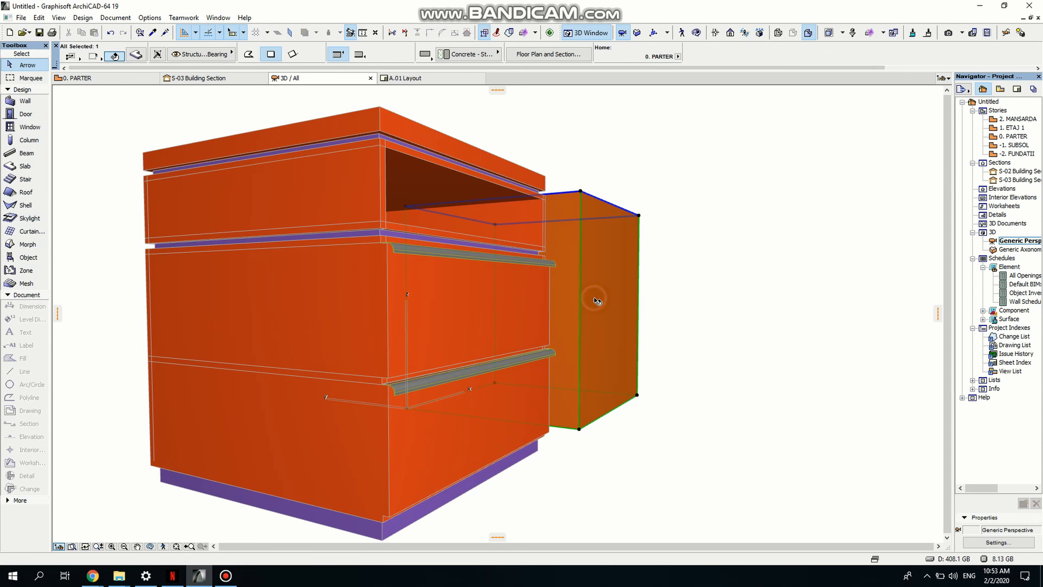
key("Delete")
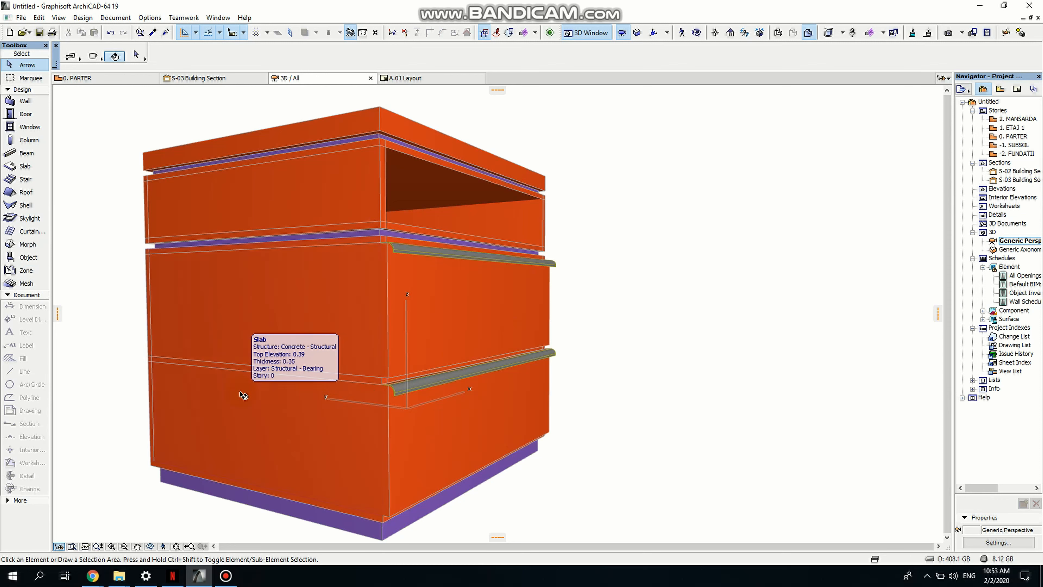
- Use Find & Select to select every element with the Paint - Cadmium Orange surface and change their surface to Wood - Oak Light
key("ctrl+f")
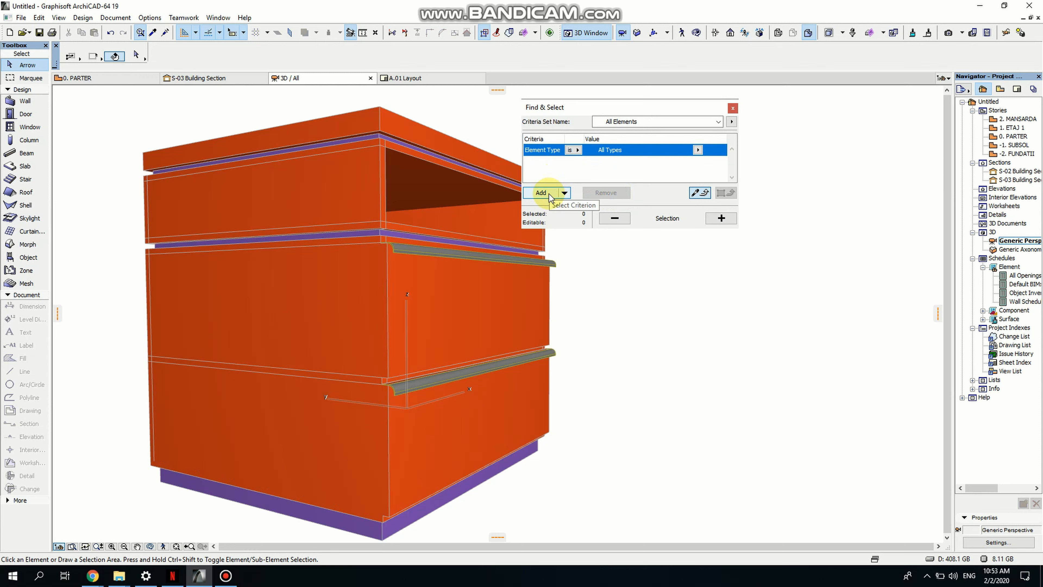
left_click(542, 192)
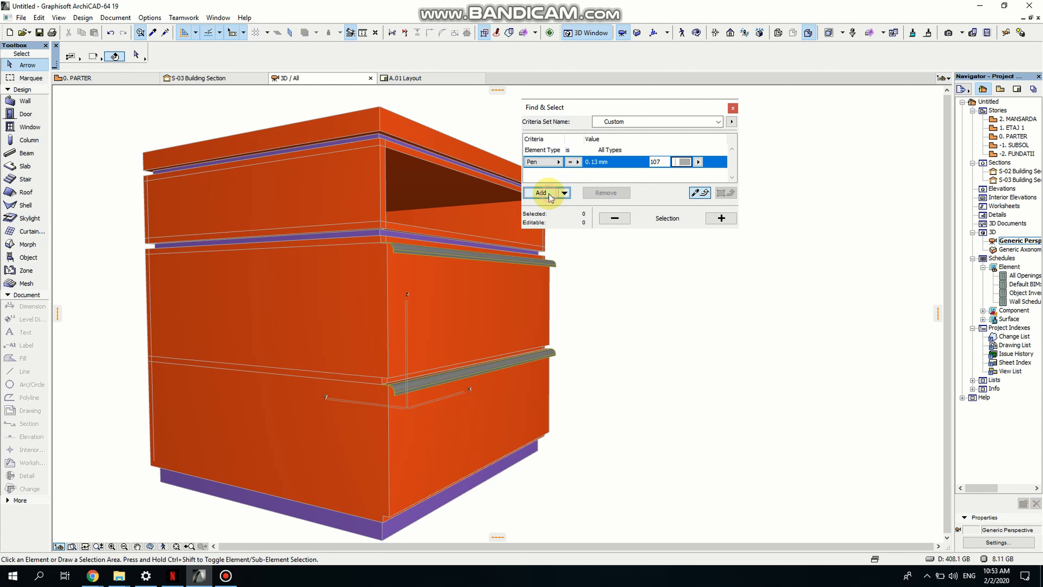
left_click(560, 163)
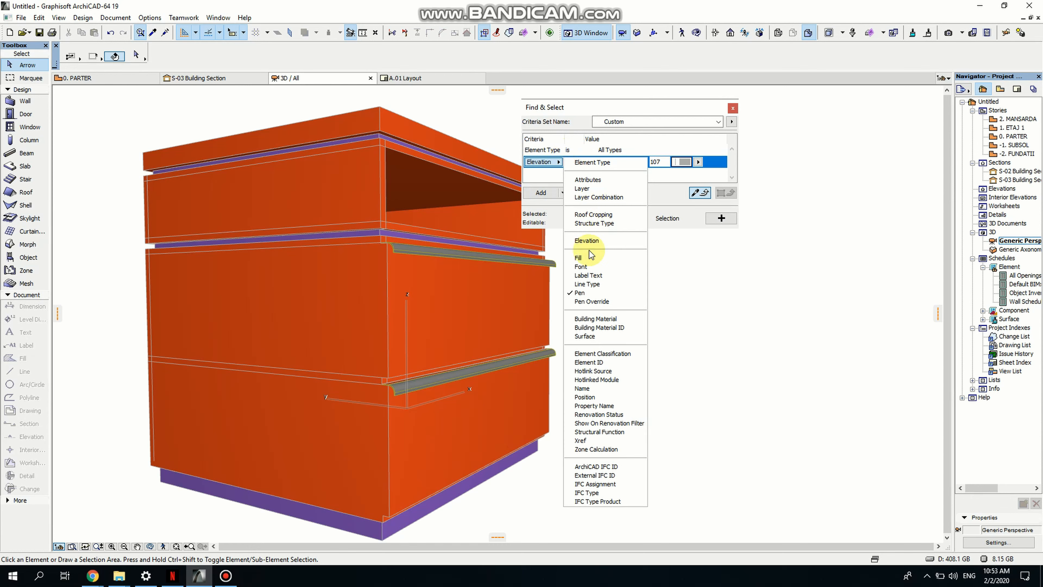
left_click(588, 337)
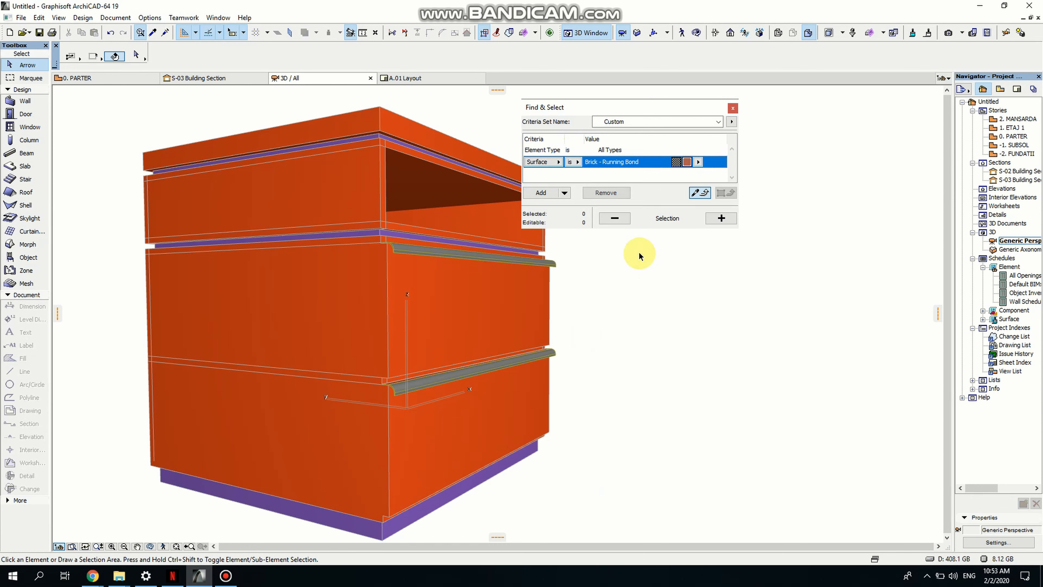
left_click(698, 162)
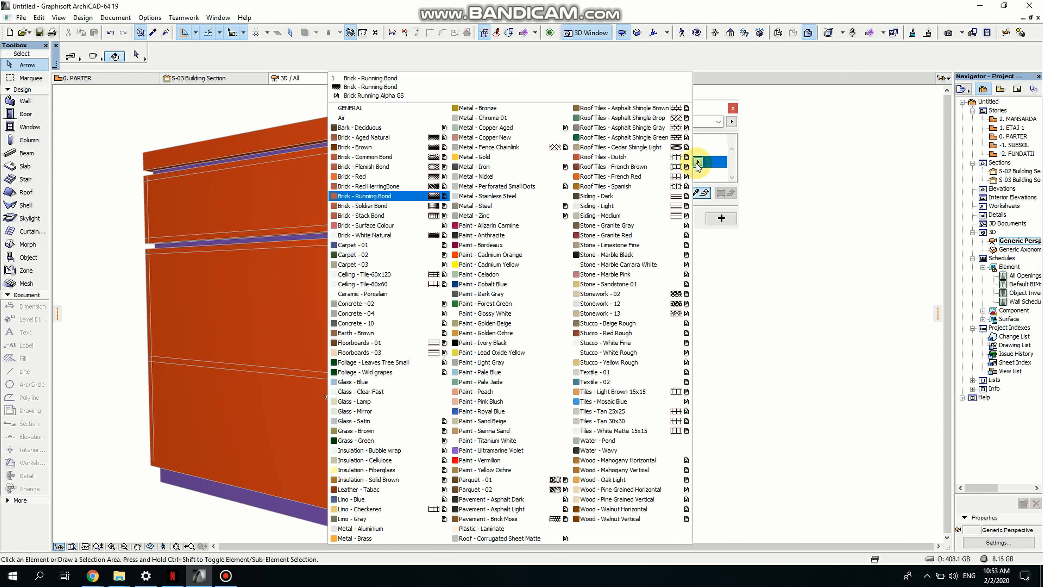
left_click(474, 255)
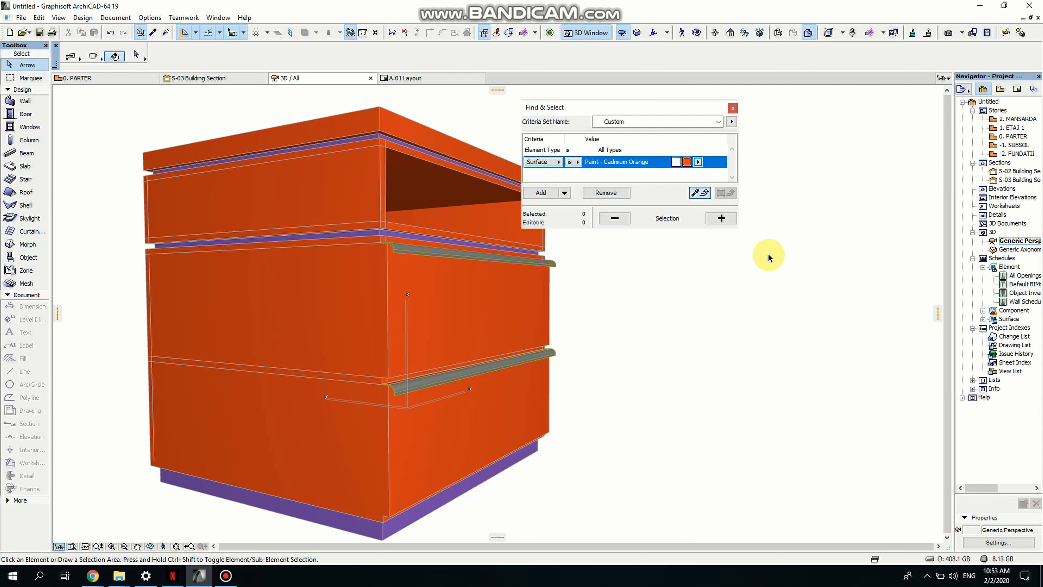
left_click(721, 219)
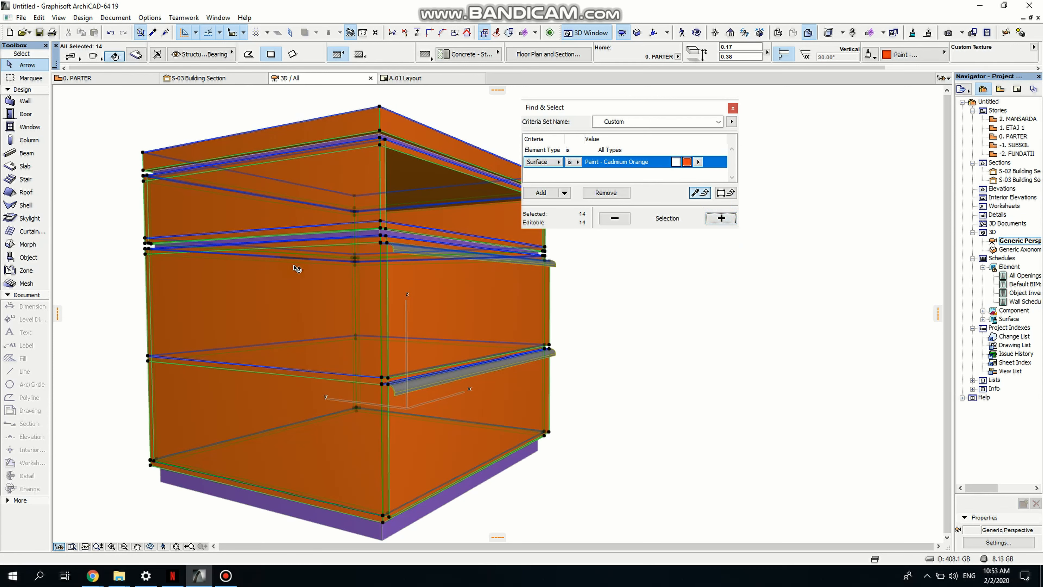
left_click(914, 58)
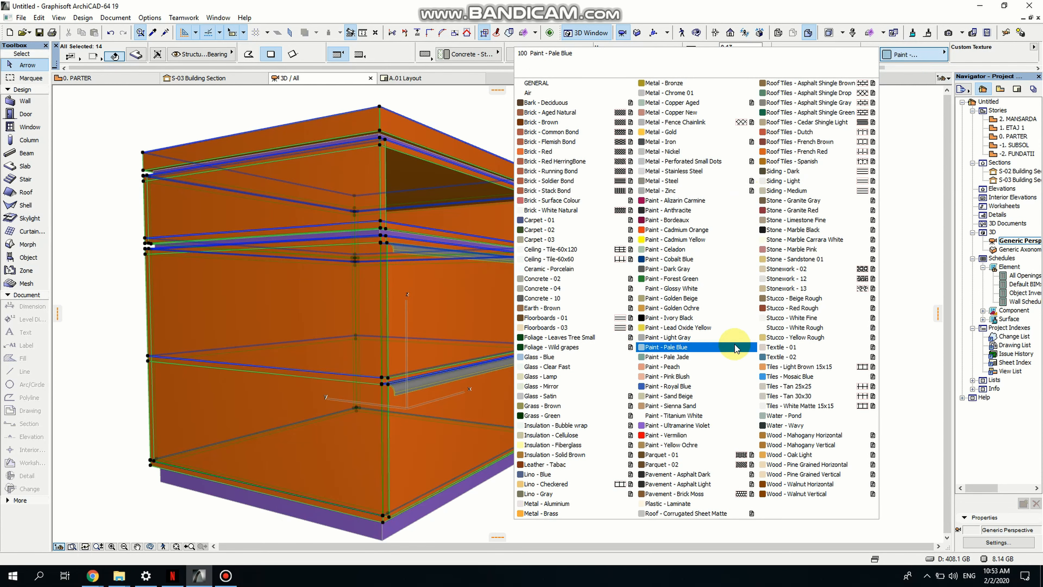
left_click(808, 455)
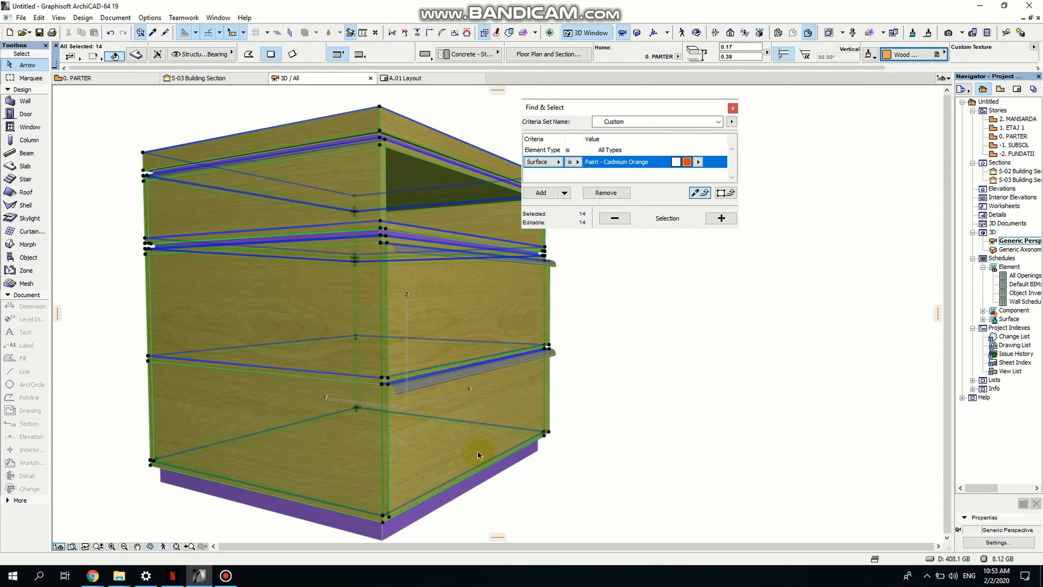
- Select every element with the Paint - Ultramarine Violet surface and change their surface to Metal - Chrome 01
left_click(698, 161)
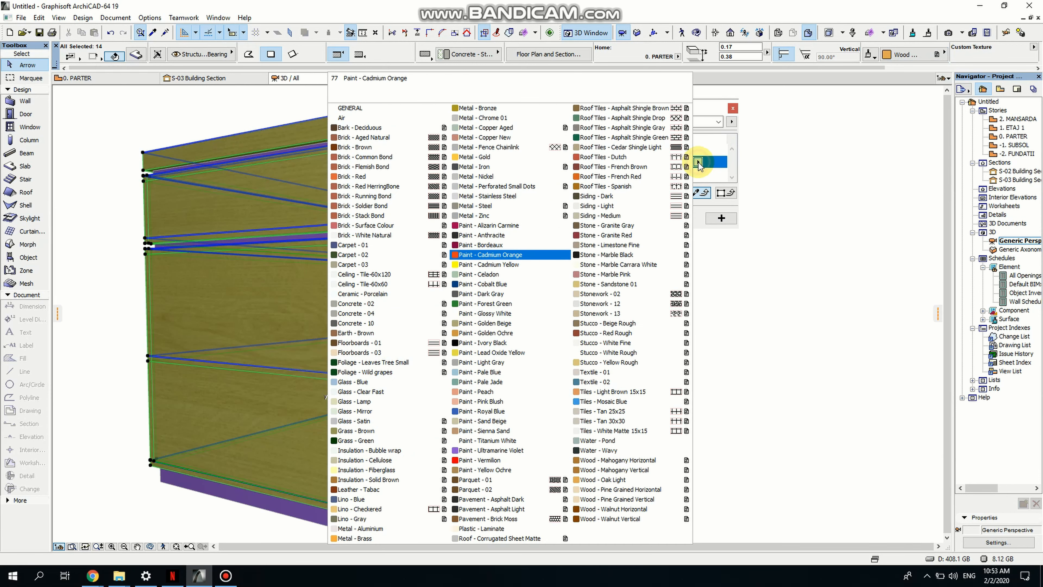
left_click(485, 450)
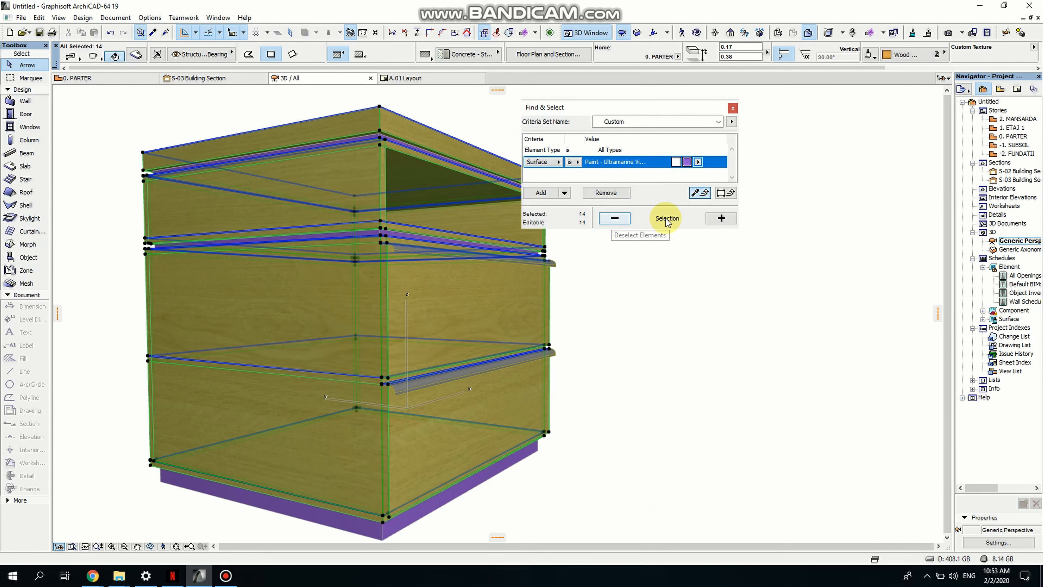
left_click(615, 218)
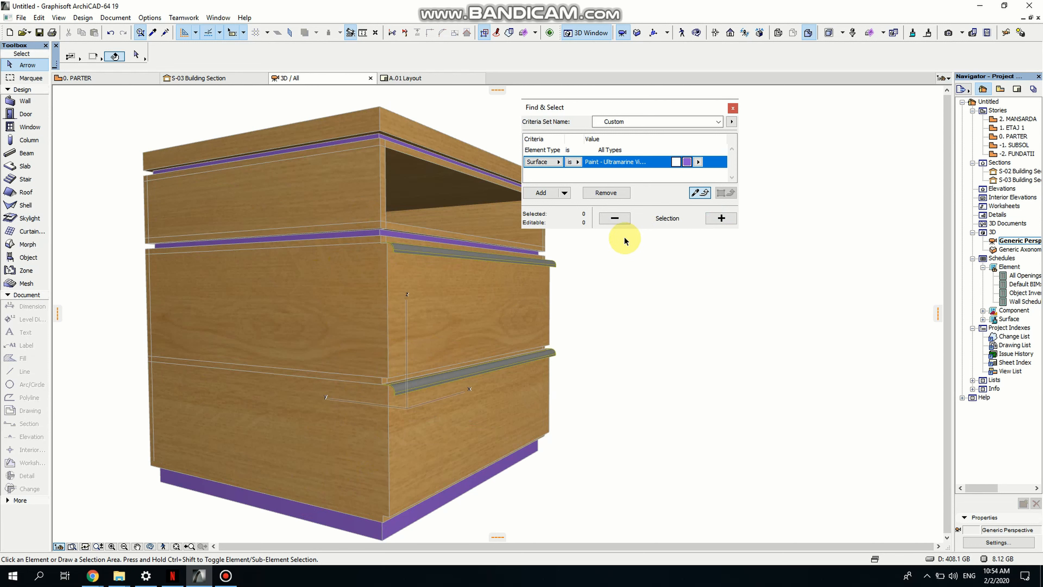
left_click(721, 218)
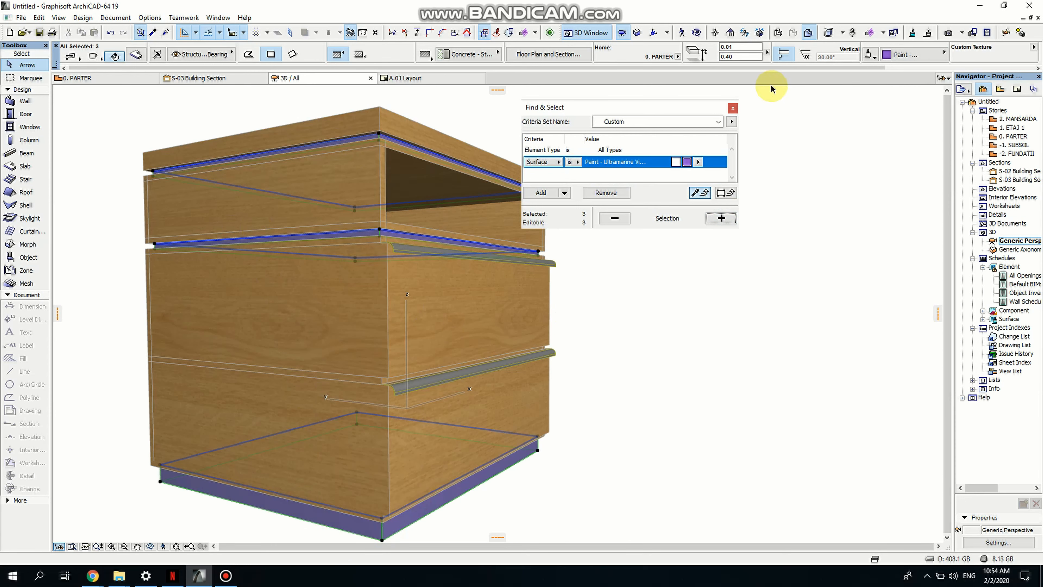
left_click(891, 55)
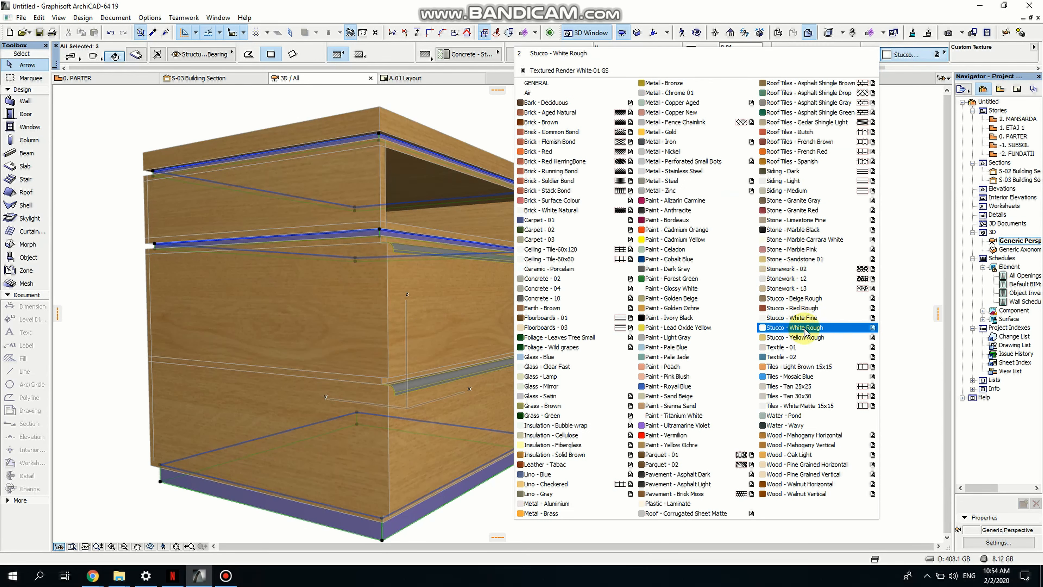
left_click(666, 93)
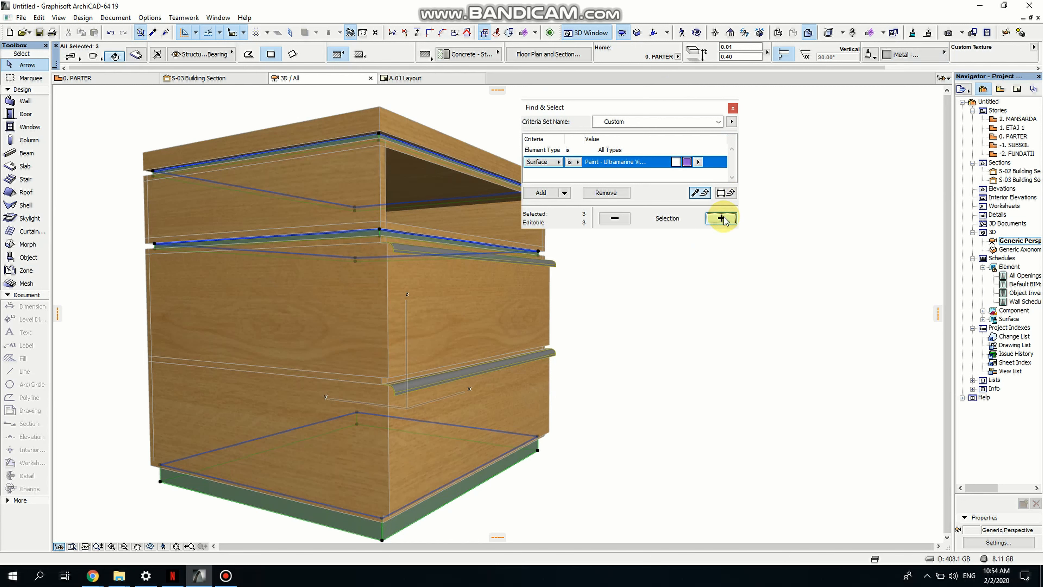
left_click(734, 108)
- Orbit and zoom in to examine the chrome handles on the drawer fronts
left_click(741, 257)
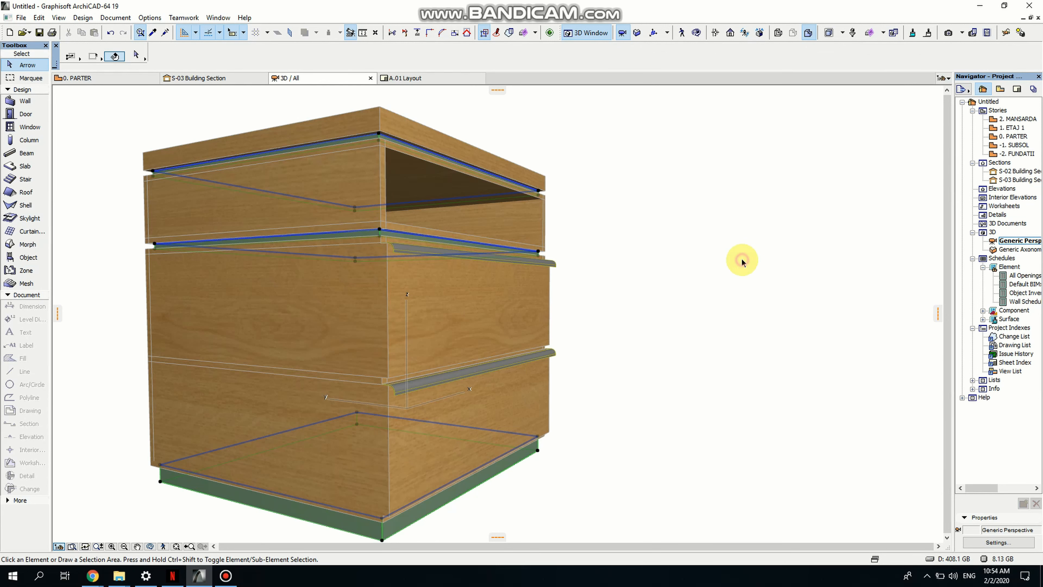
left_click(152, 546)
left_click_drag(629, 364, 254, 383)
mouse_move(778, 356)
left_mouse_down()
mouse_move(675, 391)
mouse_move(740, 438)
mouse_move(859, 466)
mouse_move(997, 402)
mouse_move(776, 278)
mouse_move(673, 282)
mouse_move(656, 343)
mouse_move(878, 360)
mouse_move(671, 275)
mouse_move(624, 296)
mouse_move(577, 274)
left_mouse_up()
scroll(624, 268, "up", 5)
scroll(616, 300, "down", 5)
scroll(610, 327, "up", 2)
scroll(612, 330, "up", 4)
scroll(617, 341, "down", 1)
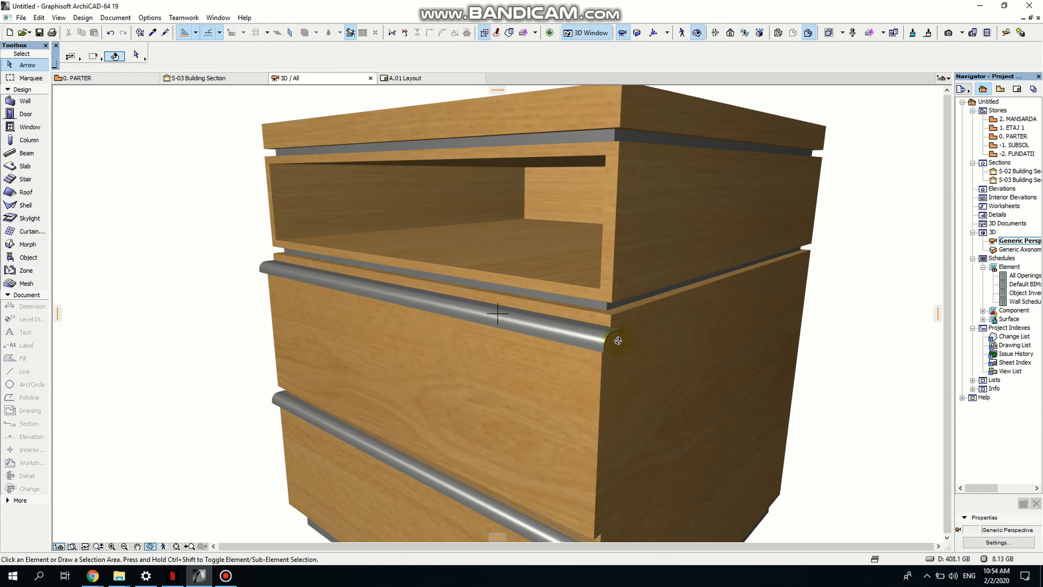
left_click(616, 334)
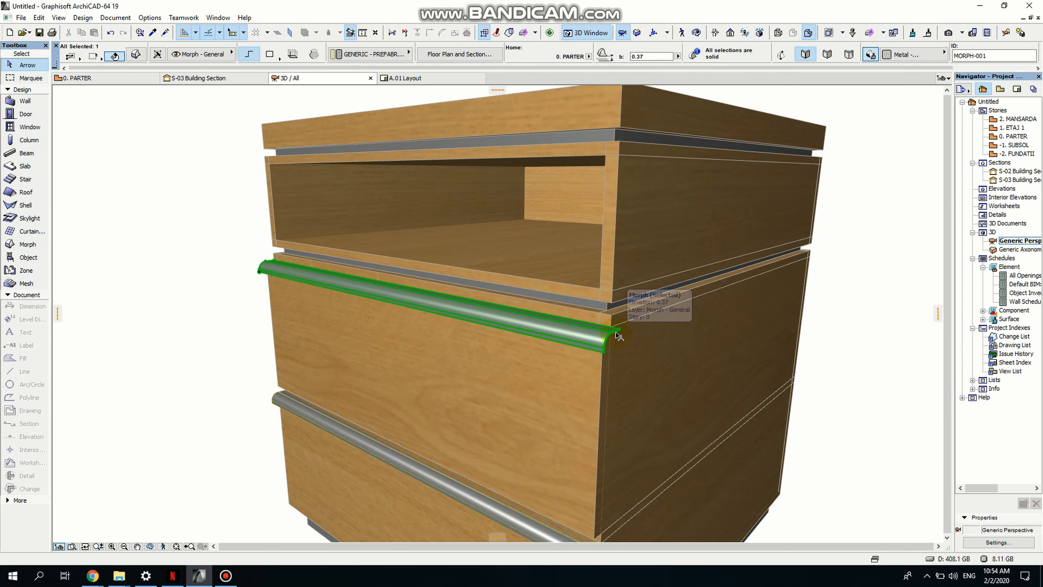
scroll(615, 336, "up", 3)
scroll(614, 339, "up", 5)
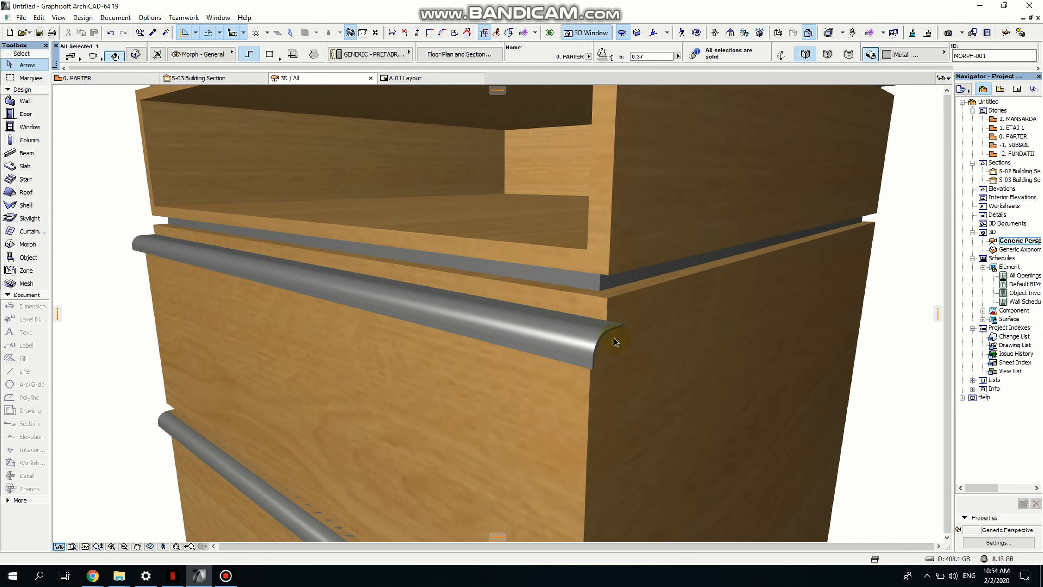
left_click(596, 332)
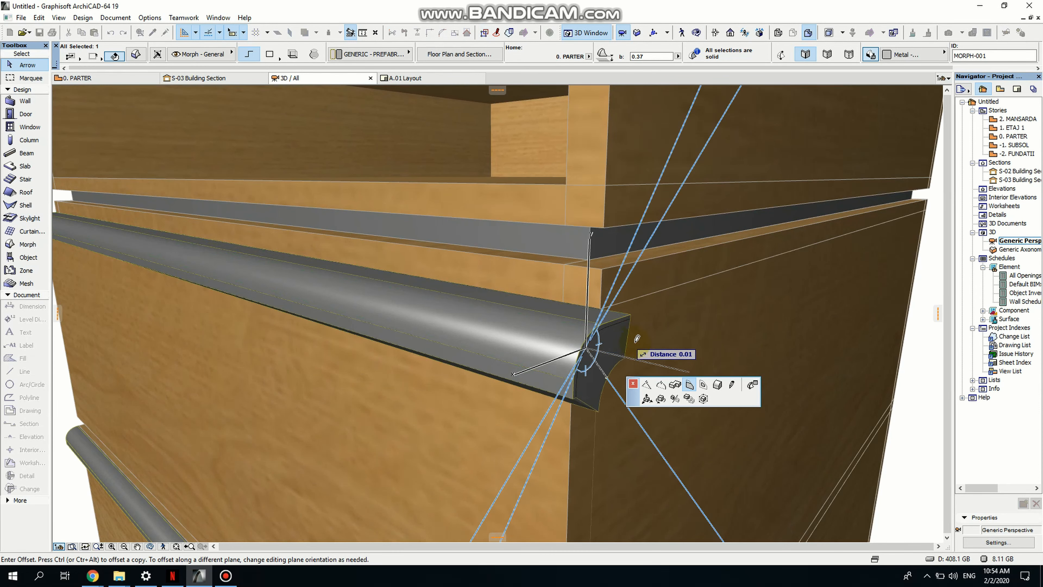
left_click(668, 345)
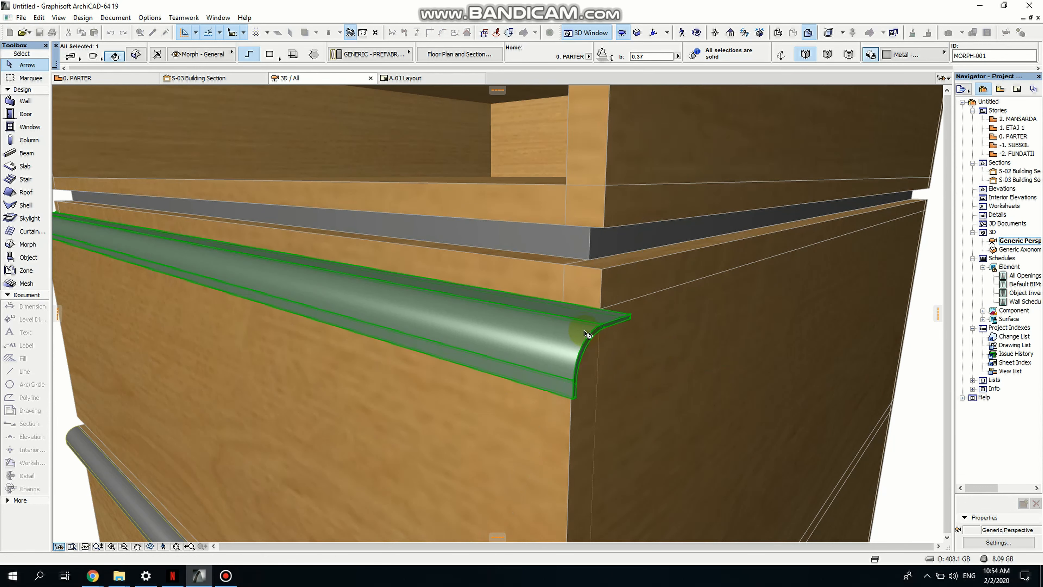
left_click(594, 337)
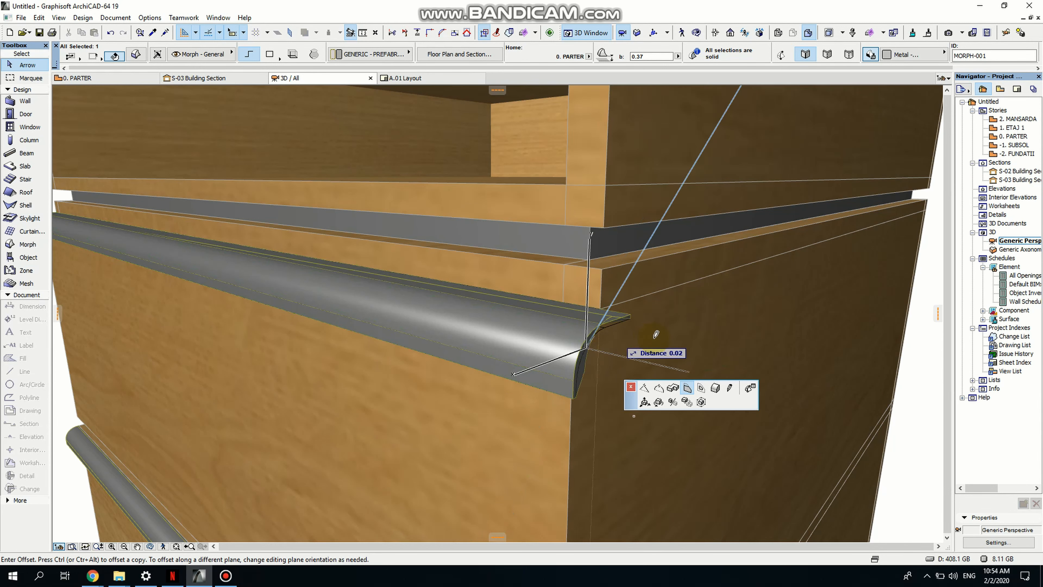
left_click(685, 344)
middle_click_drag(625, 361, 536, 337)
scroll(494, 311, "up", 3)
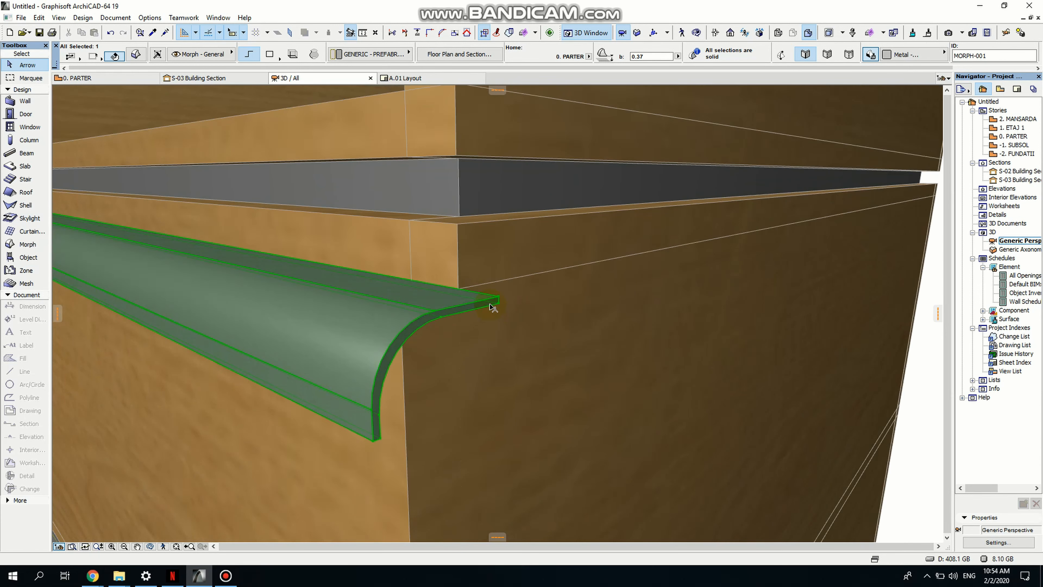
left_click(490, 303)
left_click(567, 354)
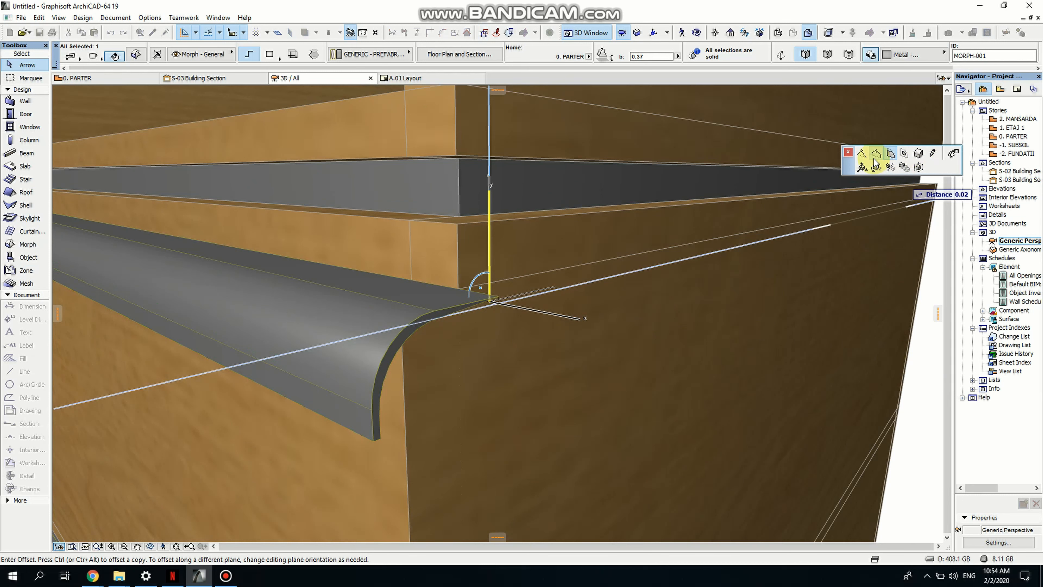
key("Escape")
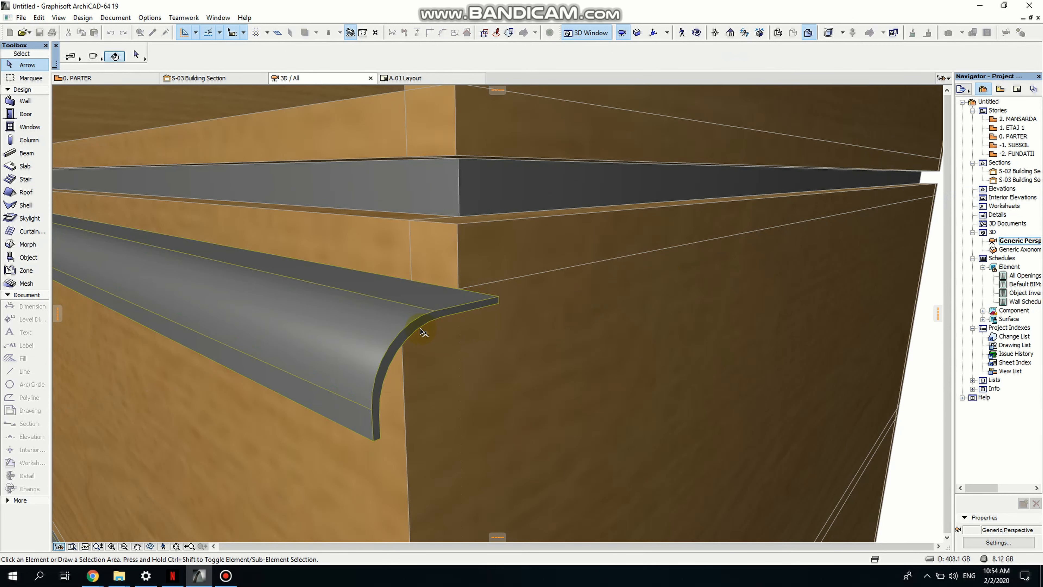
- Push the end face of the upper drawer handle morph outward so it extends slightly to the cabinet's side
left_click(419, 328)
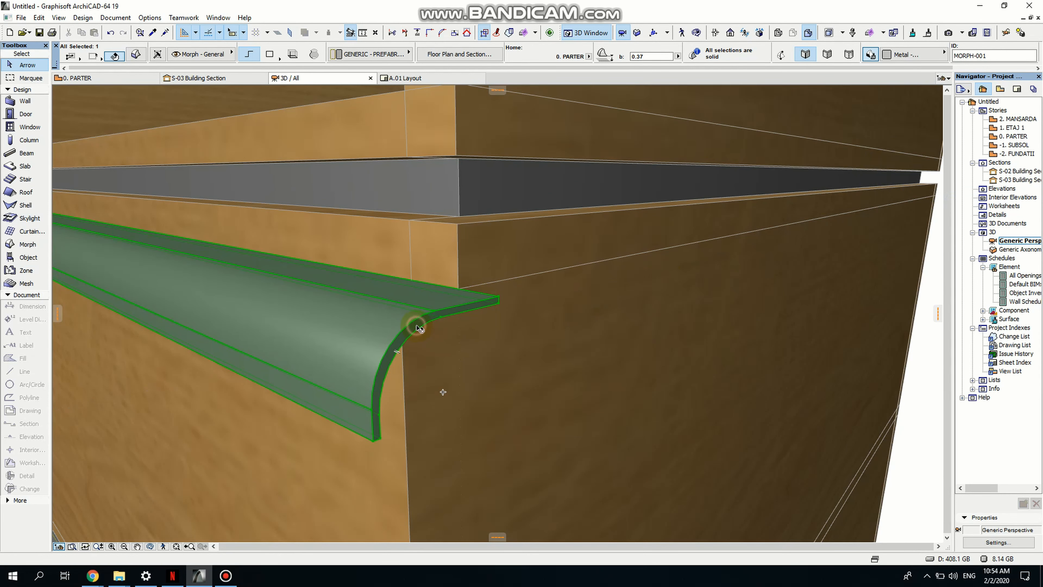
left_click(419, 328)
left_click(468, 379)
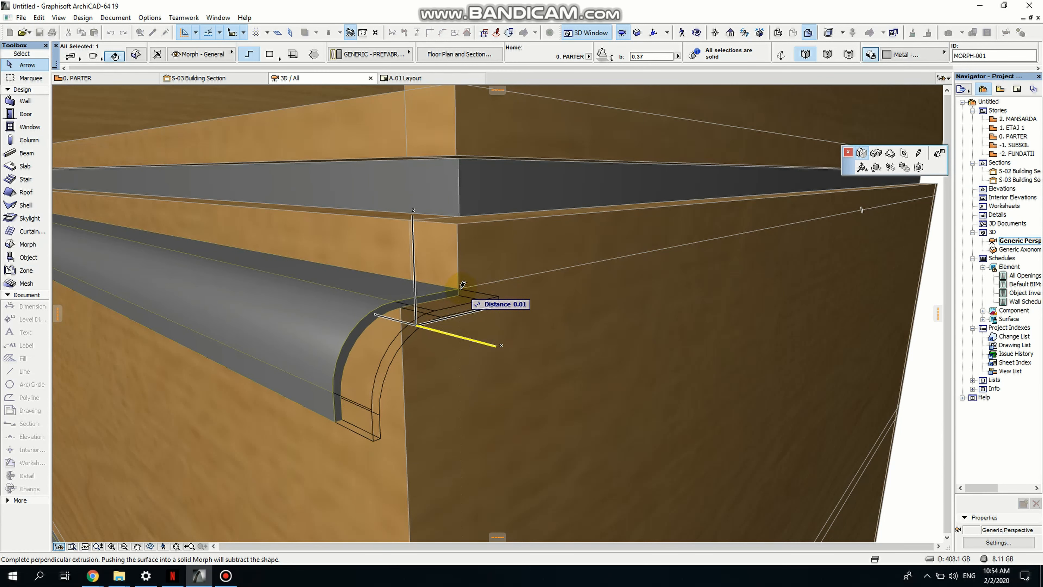
left_click(460, 289)
scroll(464, 318, "down", 15)
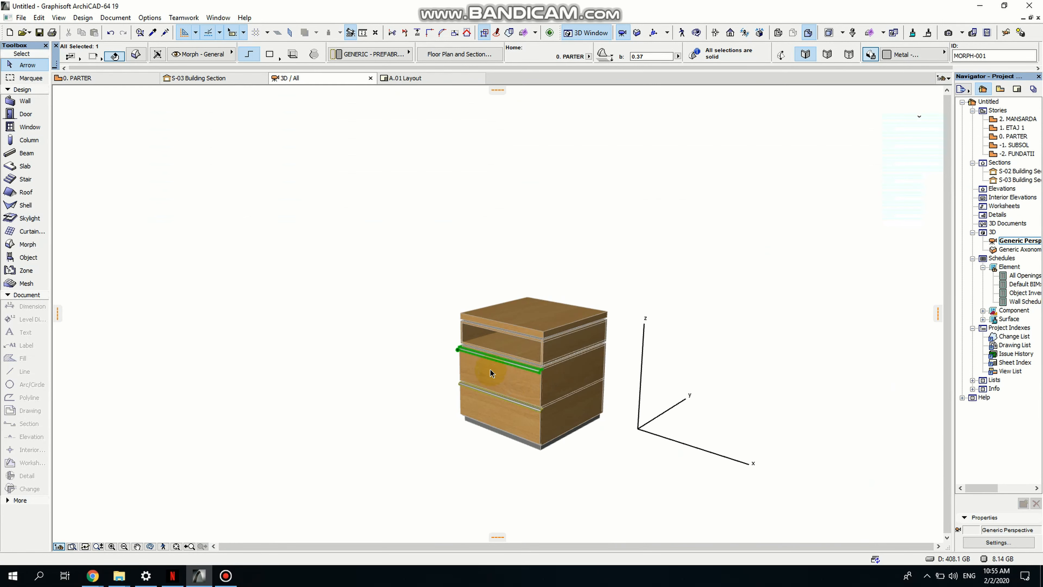
- Zoom and orbit around the cabinet to examine the ends of both drawer handles
left_click(598, 453)
scroll(543, 415, "up", 1)
scroll(545, 417, "up", 10)
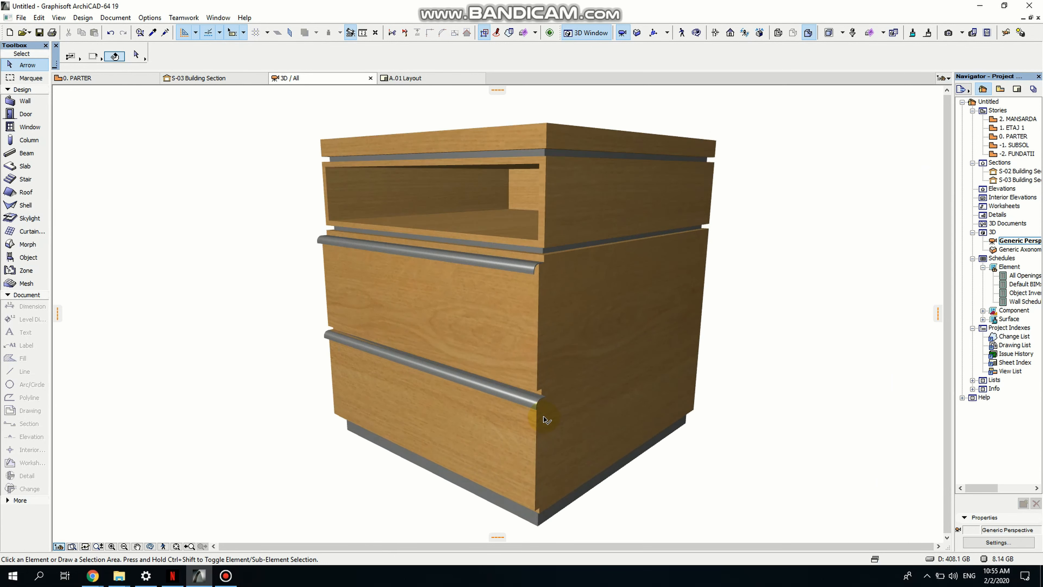
scroll(546, 415, "up", 10)
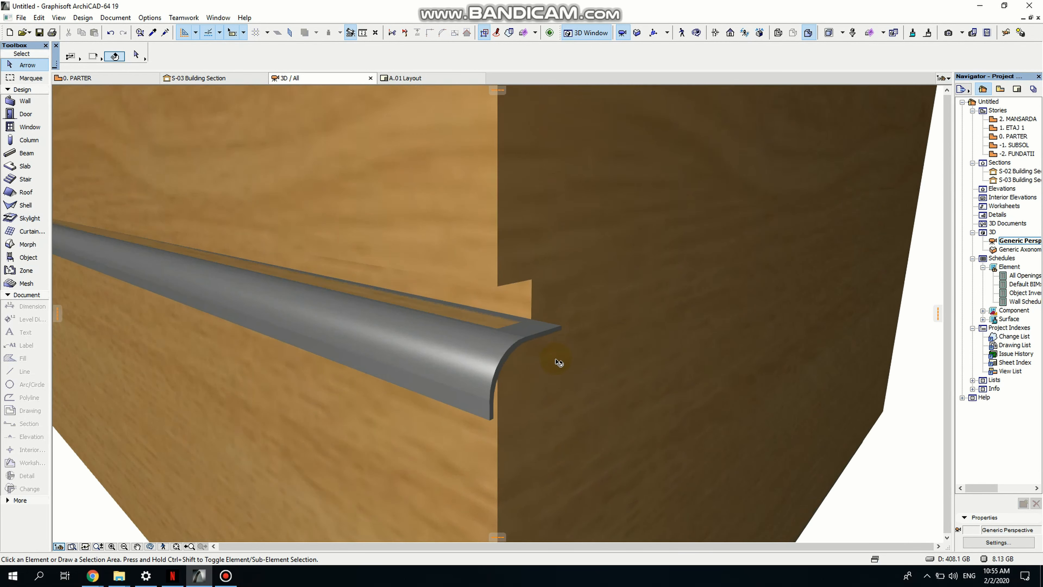
scroll(538, 381, "down", 7)
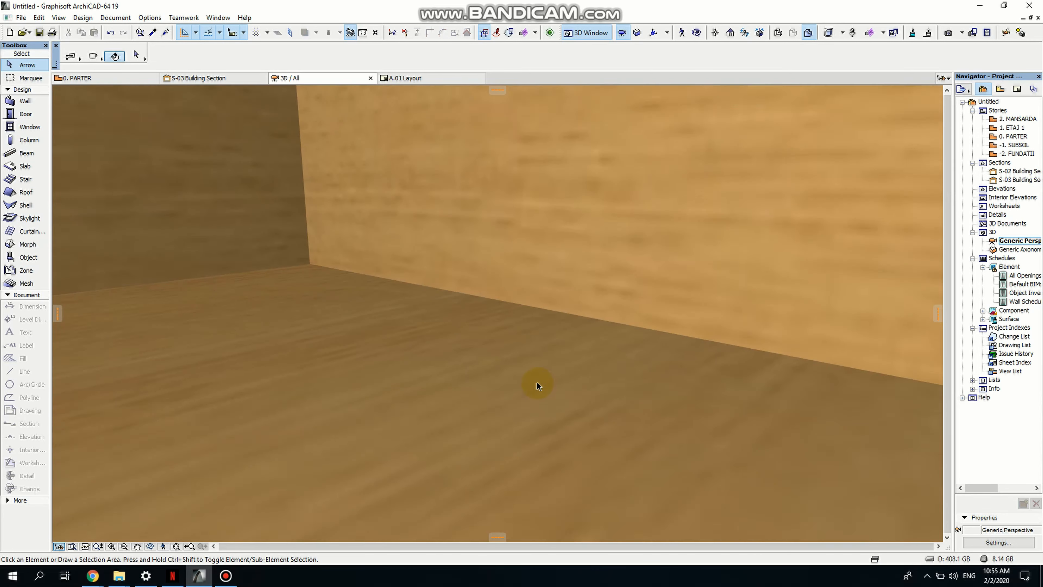
scroll(535, 383, "down", 8)
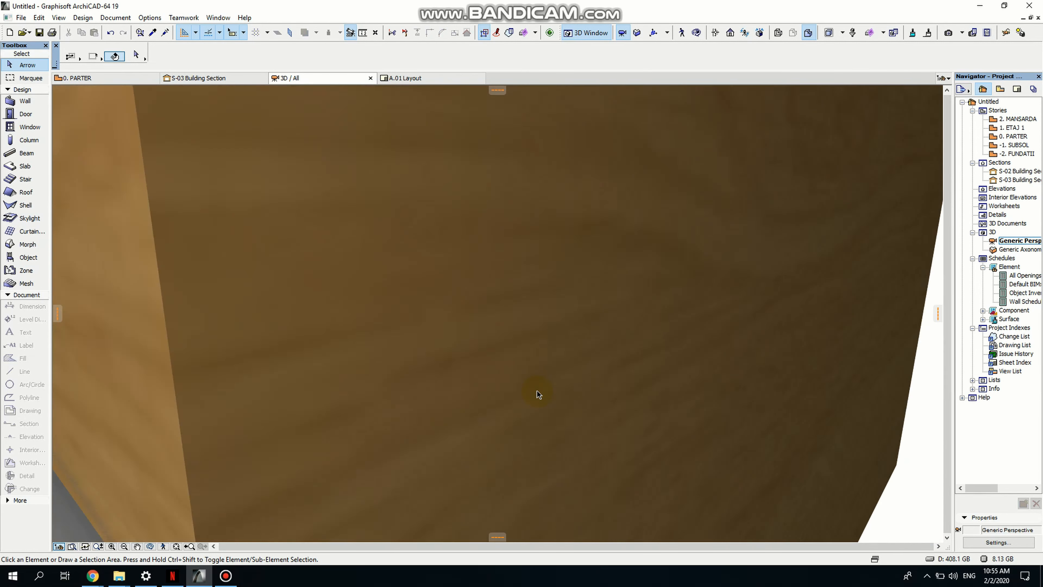
scroll(472, 294, "down", 4)
scroll(463, 314, "up", 8)
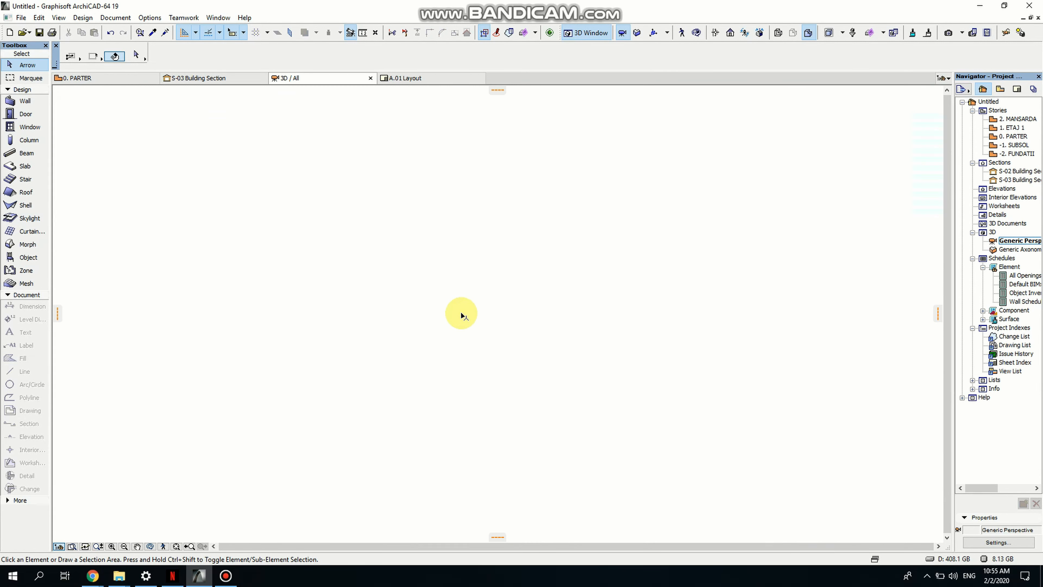
scroll(465, 329, "down", 5)
scroll(466, 345, "down", 3)
scroll(452, 231, "up", 7)
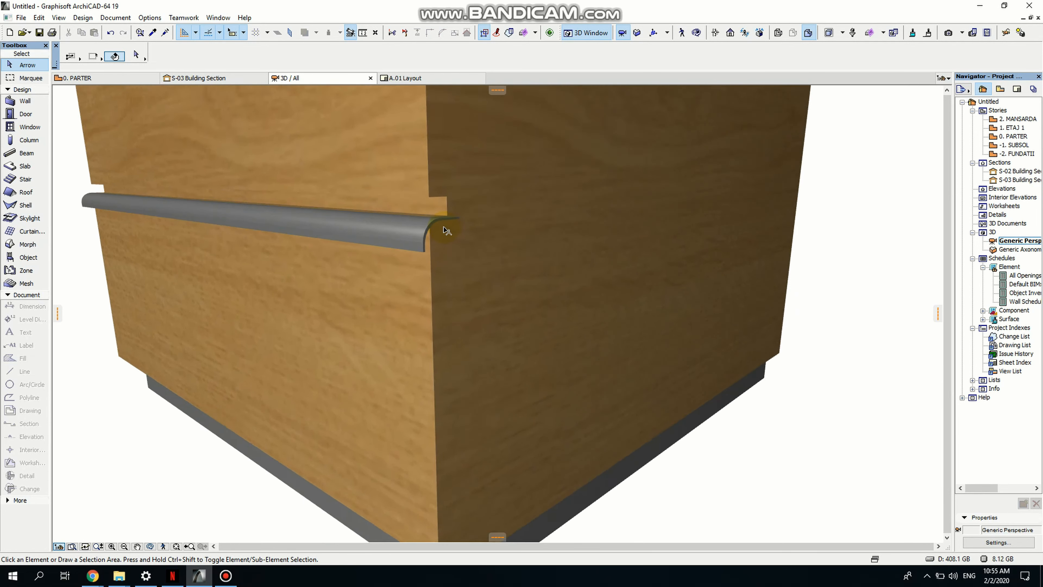
scroll(447, 230, "up", 3)
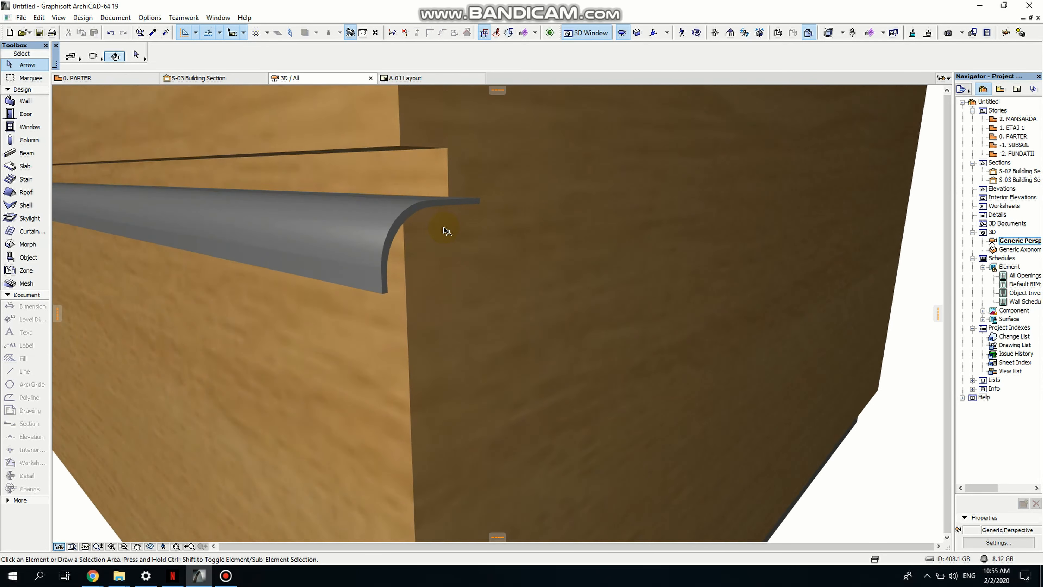
left_click(423, 204)
left_click(480, 217)
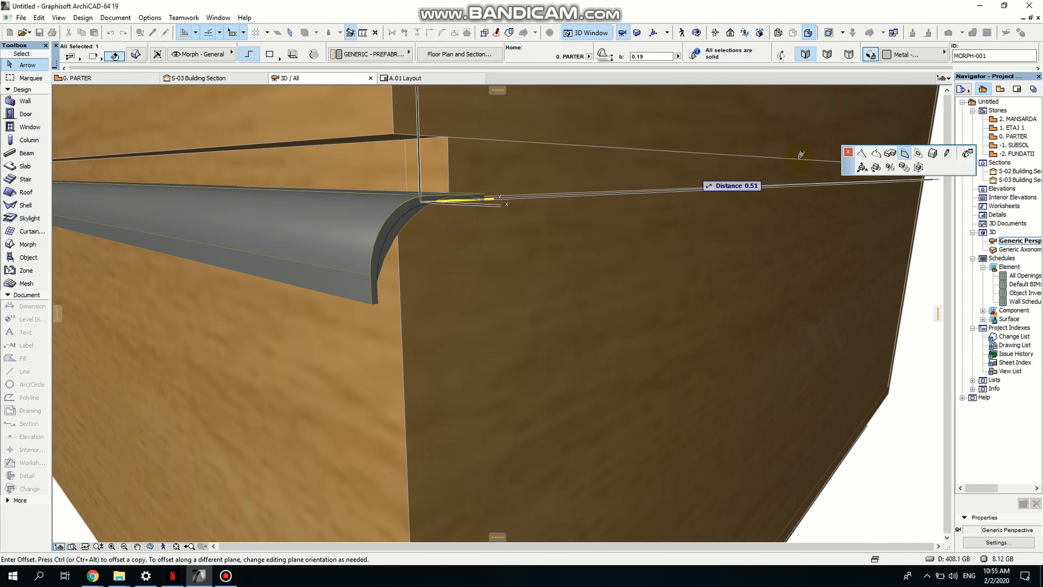
left_click(890, 153)
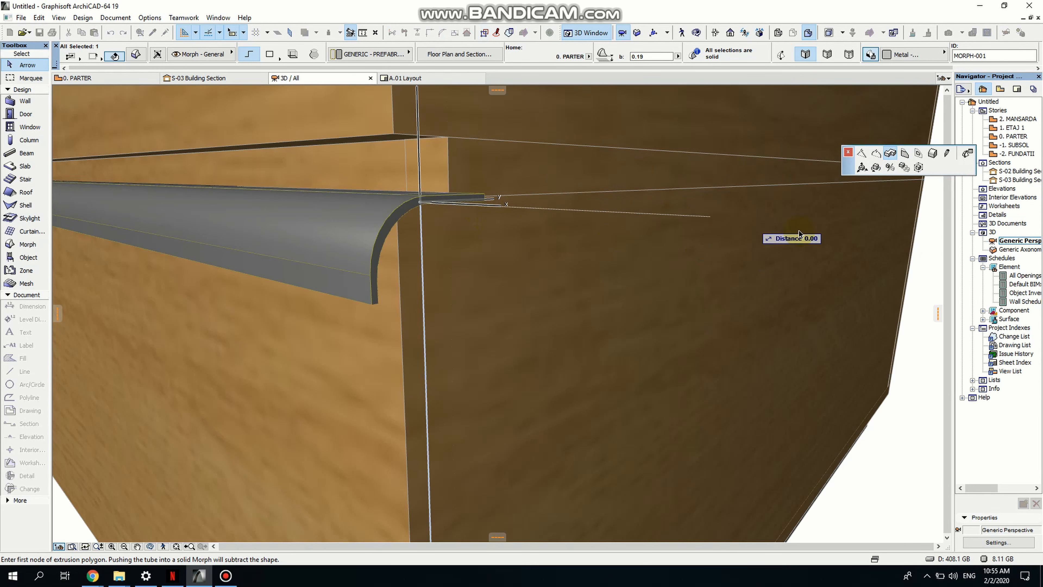
key("Escape")
- Push the end face of the lower drawer handle morph outward to extend it to the cabinet's side
middle_click_drag(463, 243, 447, 333, "shift")
left_click(418, 332)
left_click(493, 383)
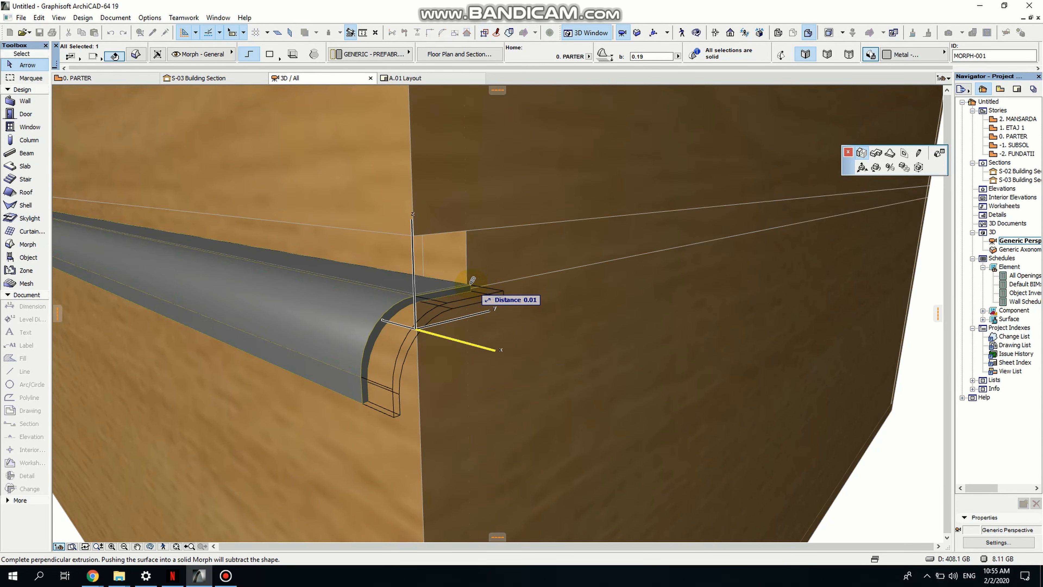
left_click(468, 284)
- Zoom and orbit around the whole cabinet to review the finished handles
scroll(563, 310, "down", 10)
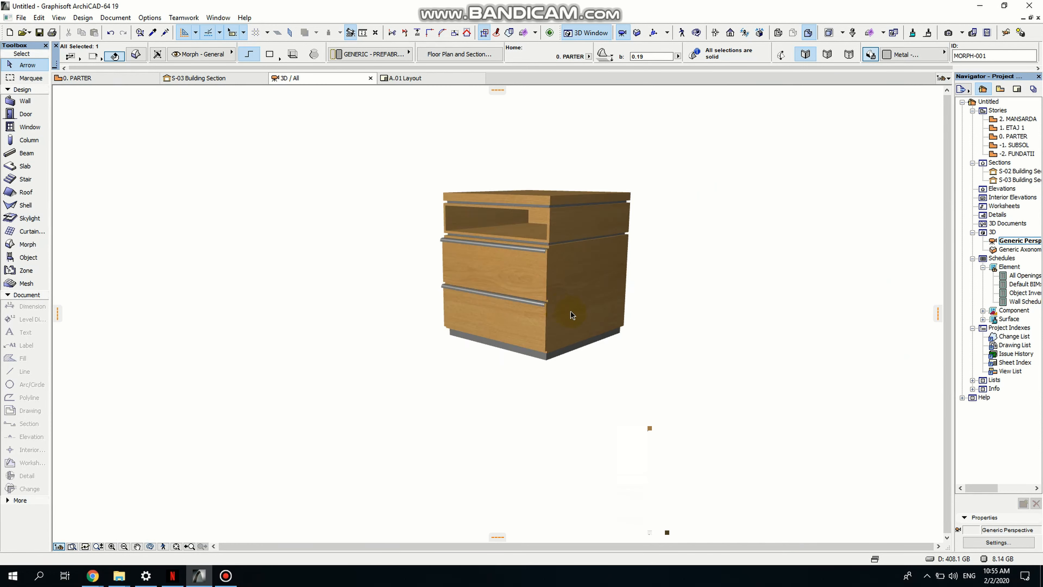
scroll(559, 311, "up", 2)
scroll(558, 310, "up", 2)
left_click(694, 329)
middle_click_drag(629, 333, 512, 400)
scroll(514, 402, "up", 3)
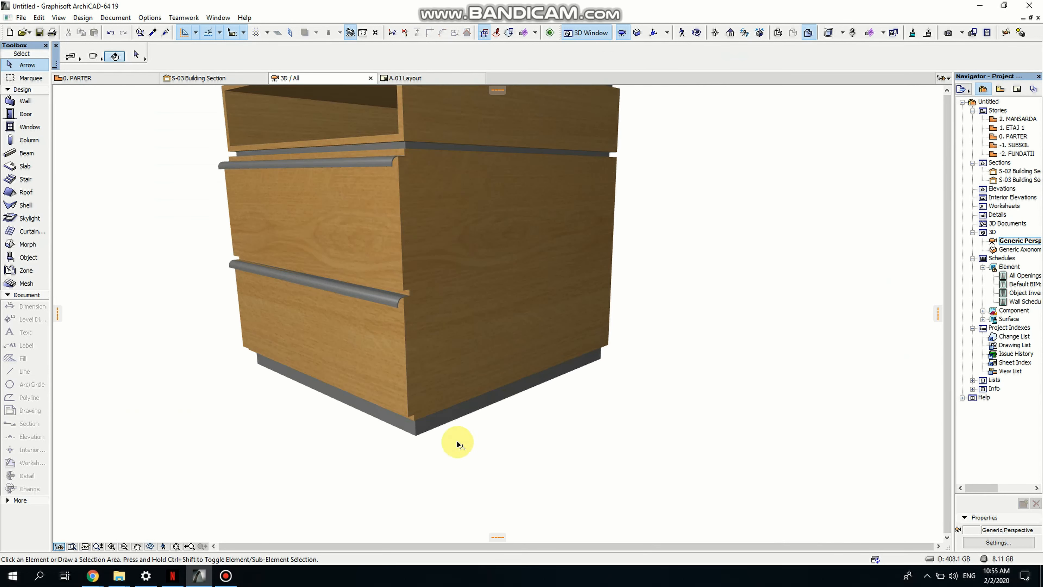
left_click(152, 549)
left_click_drag(347, 417, 565, 428)
scroll(436, 322, "down", 5)
left_click_drag(371, 354, 539, 336)
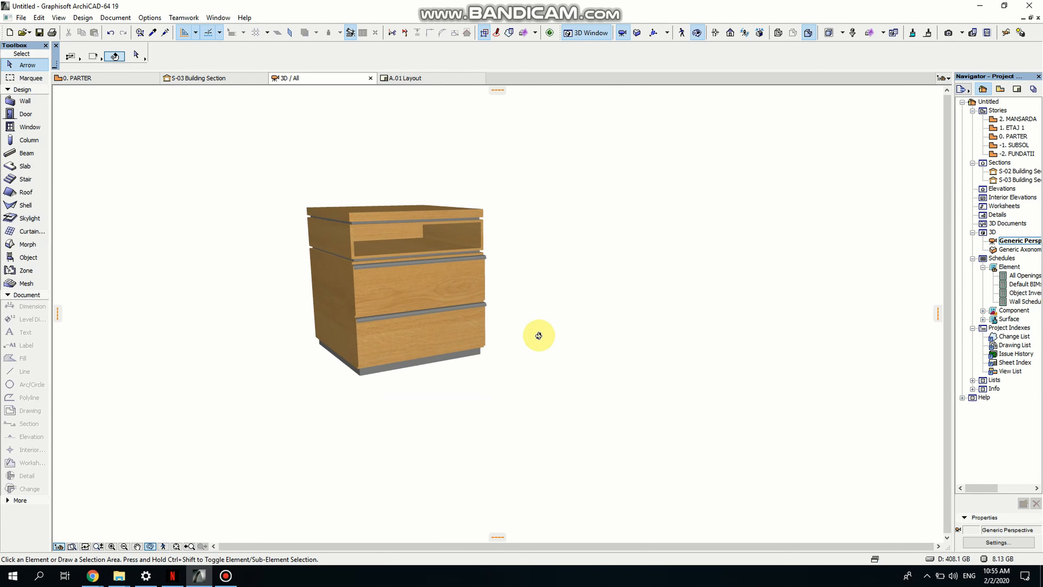
- Select the whole cabinet and save the selection as a library object named bedside table 2 in the Embedded Library
left_click(421, 322)
left_click(267, 181)
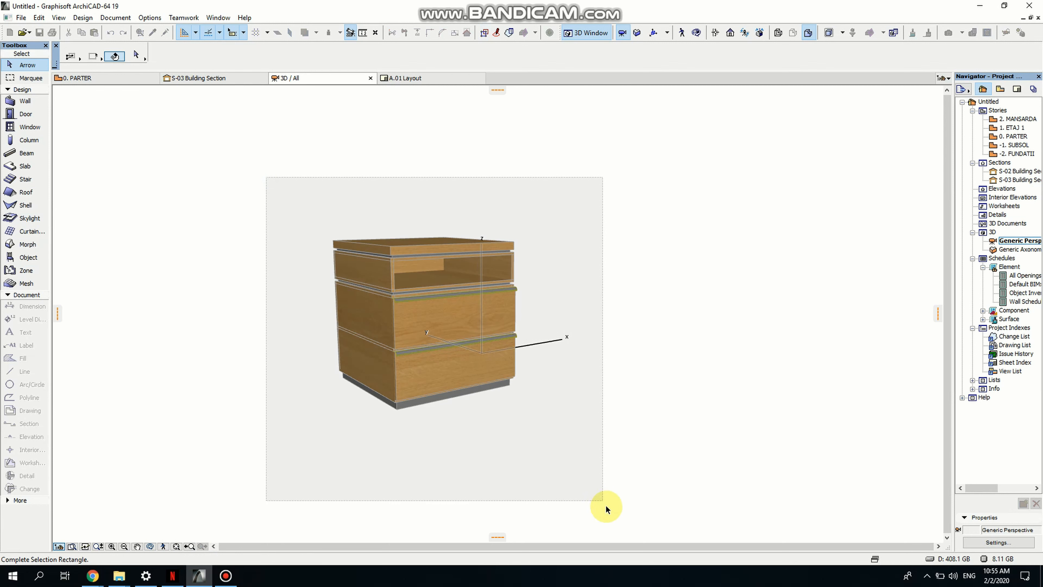
left_click(591, 493)
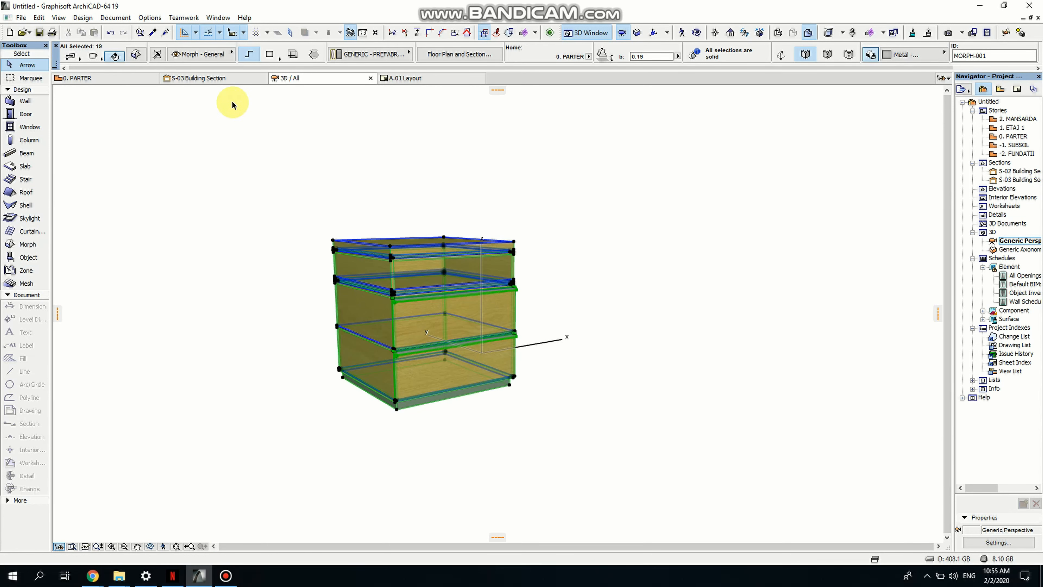
left_click(19, 18)
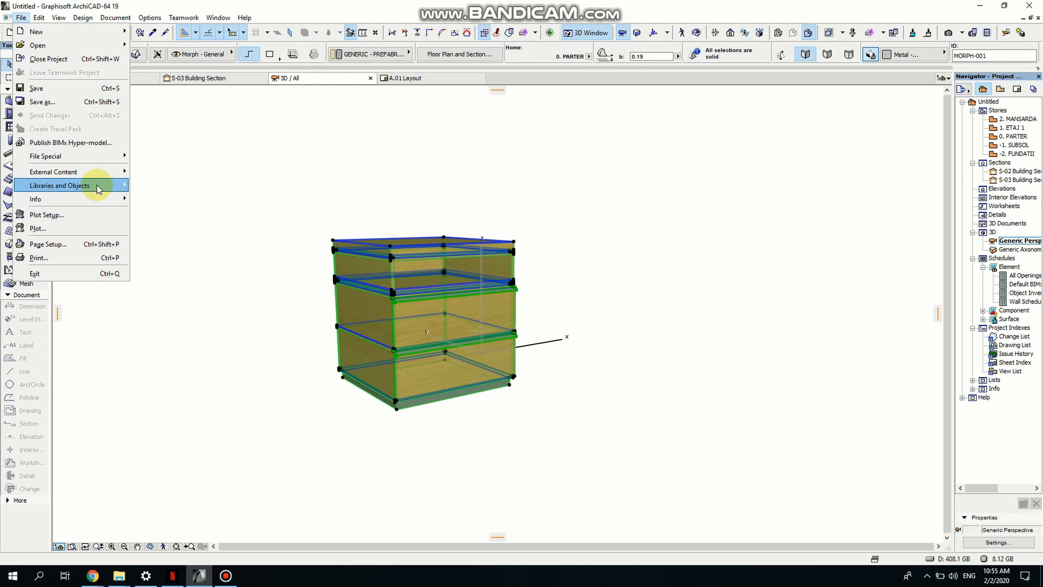
mouse_move(98, 187)
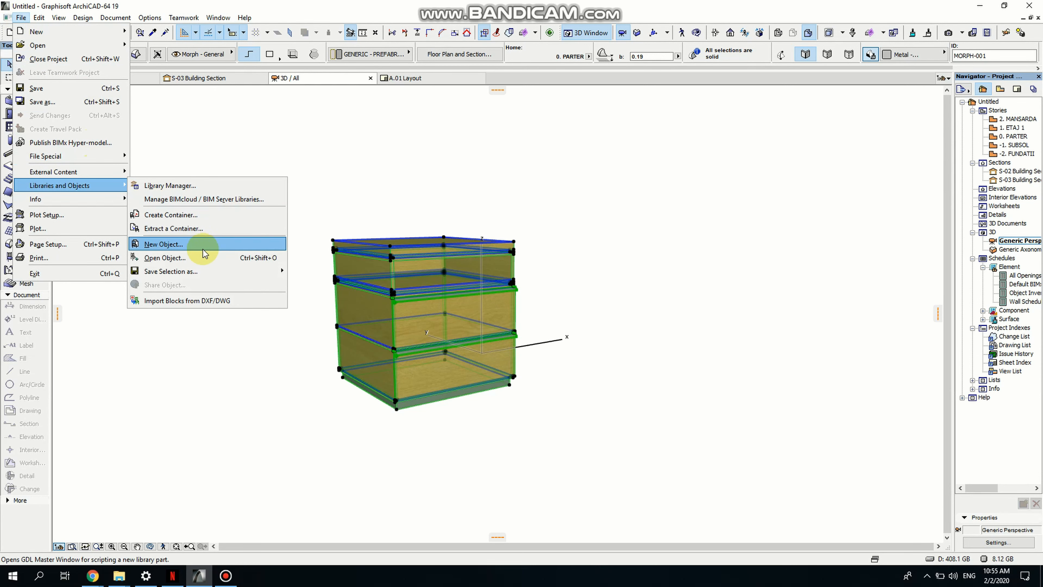
mouse_move(233, 272)
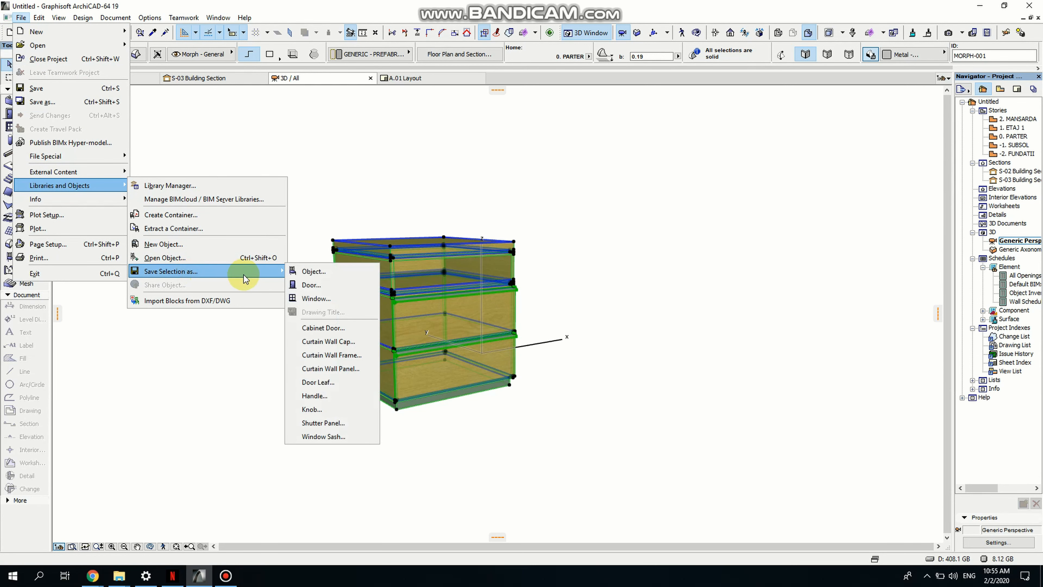
left_click(305, 272)
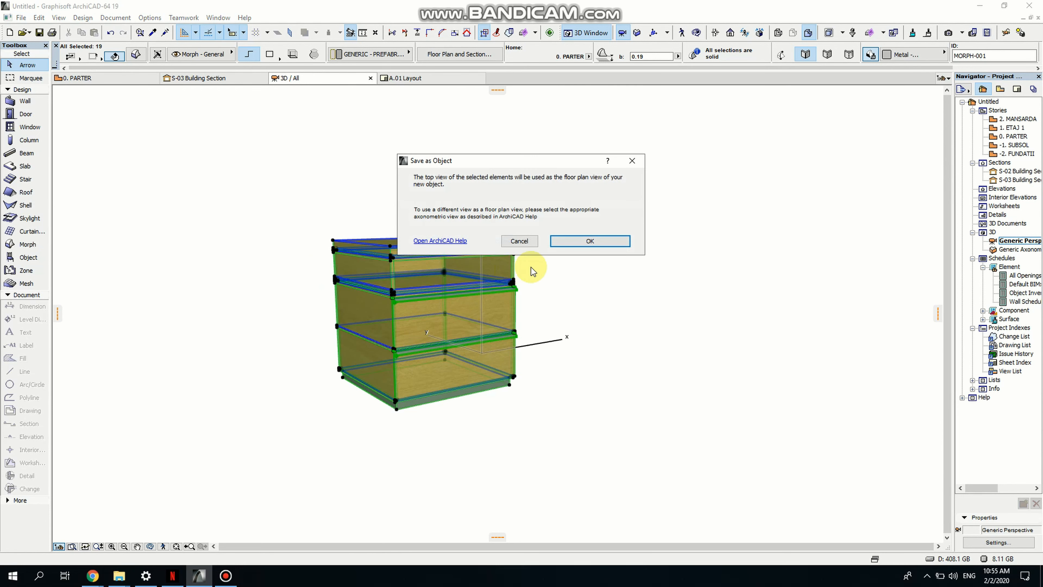
left_click(585, 242)
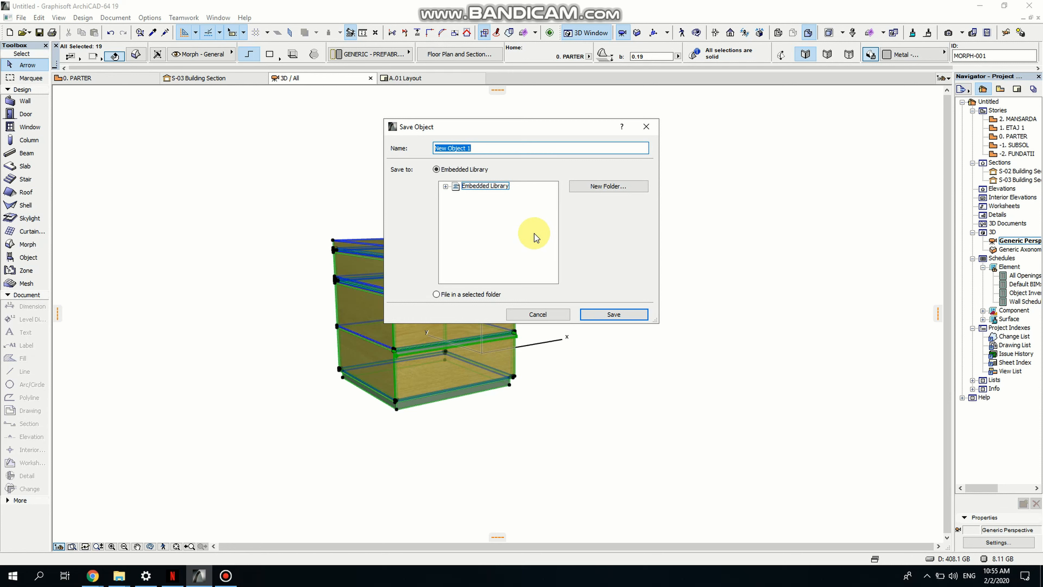
type("bedside table 2")
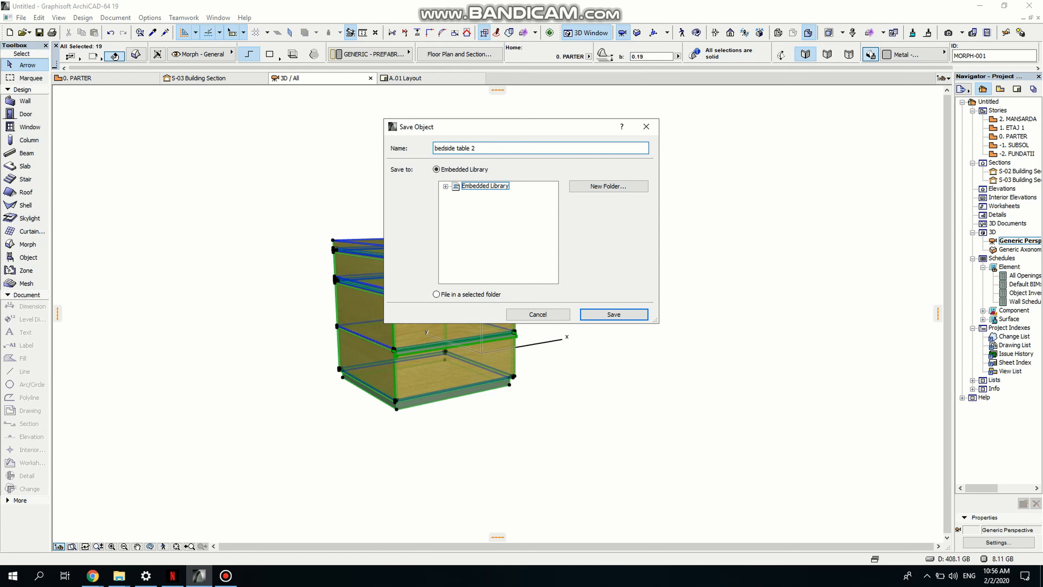
left_click(623, 316)
left_click(631, 333)
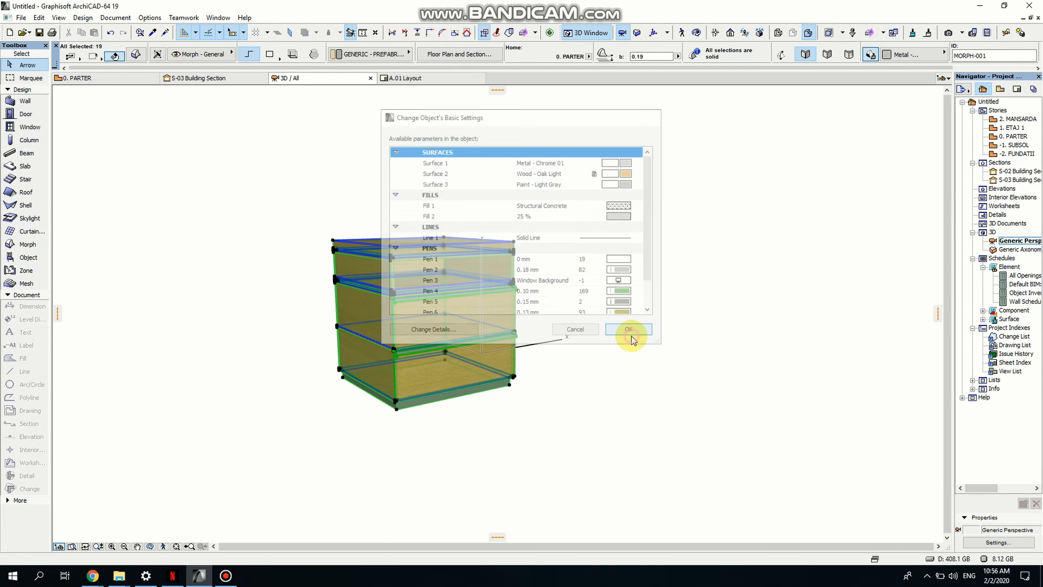
left_click(643, 355)
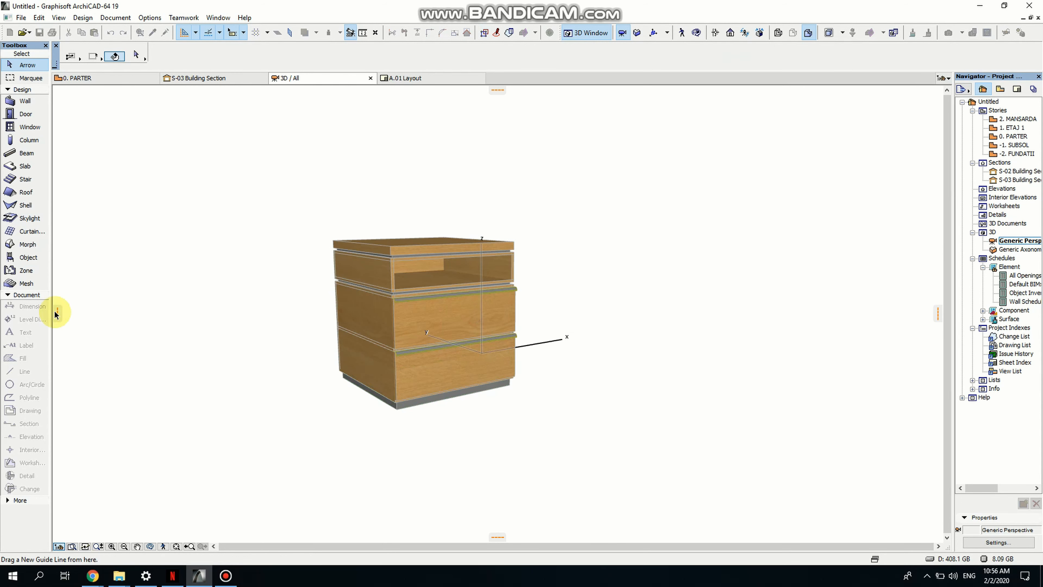
- Place an instance of the bedside table 2 object next to the original cabinet
left_click(24, 257)
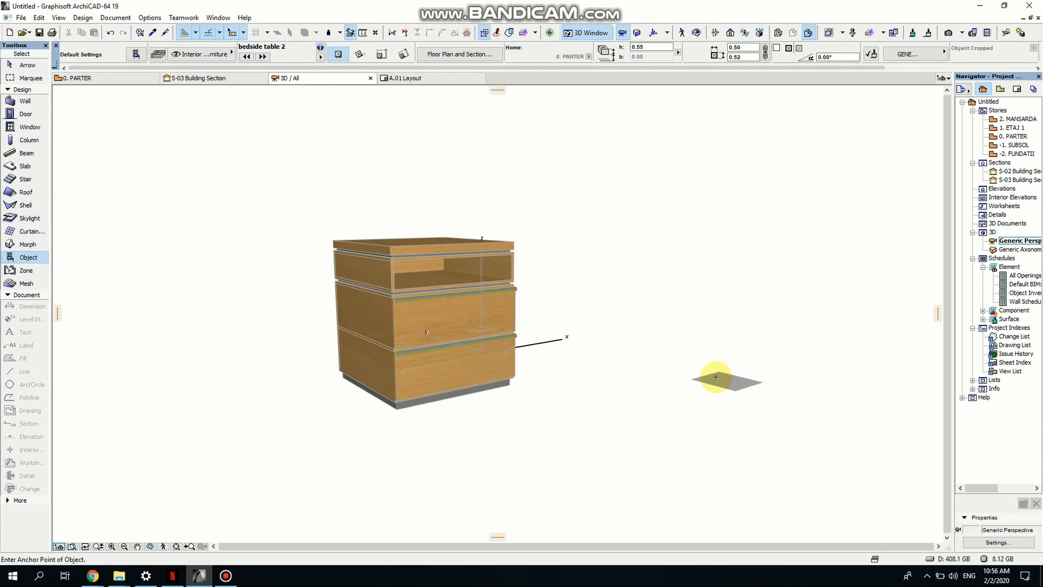
left_click(711, 374)
middle_click_drag(769, 399, 554, 368)
left_click(554, 370)
scroll(699, 268, "up", 5)
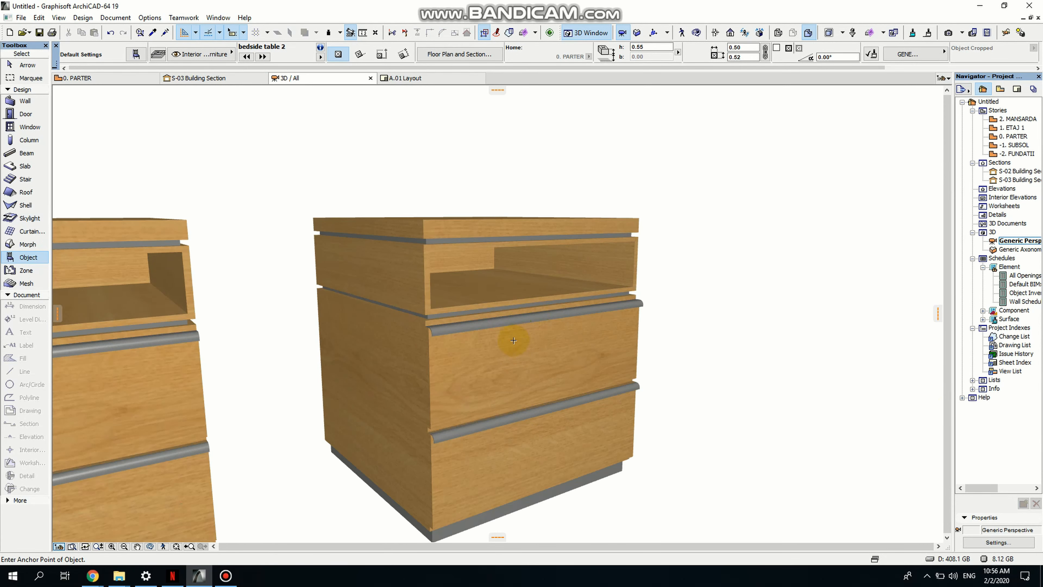
scroll(778, 306, "up", 3)
middle_click_drag(778, 307, 866, 311)
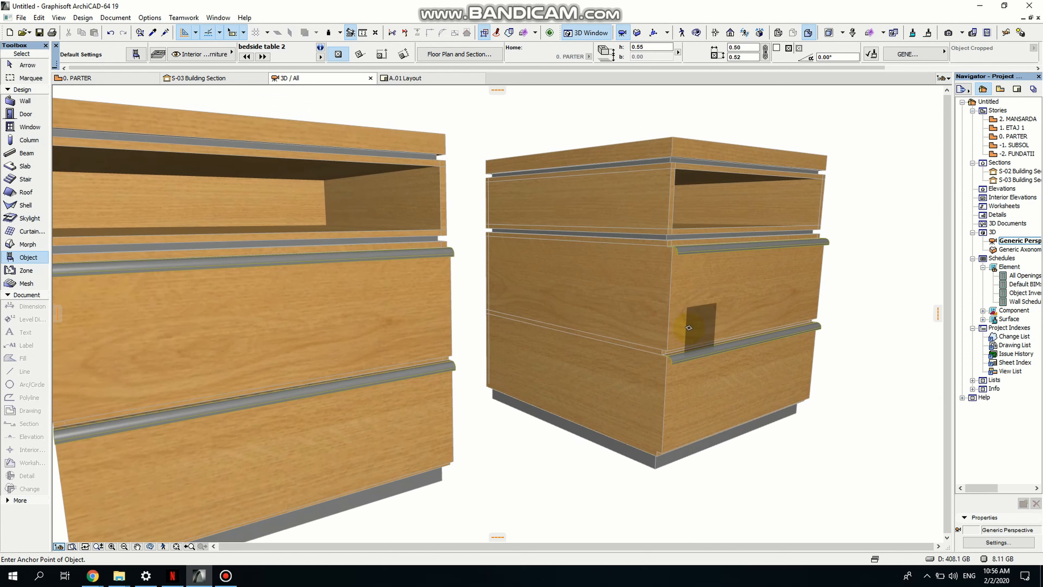
key("Escape")
- Select the placed bedside table 2 copy and set its Surface 2 material to Wood - Walnut Horizontal
left_click(414, 304)
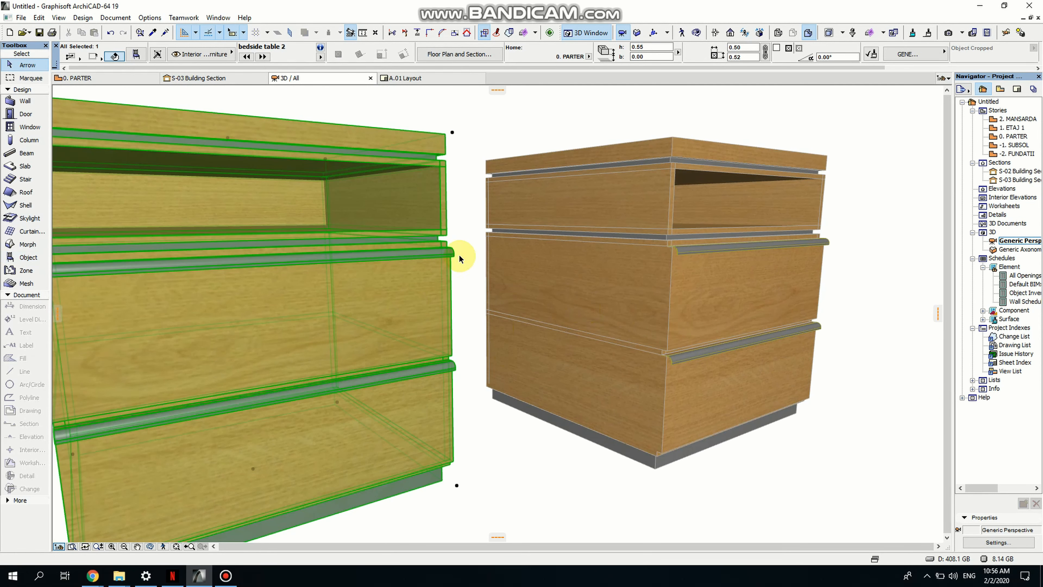
left_click(136, 55)
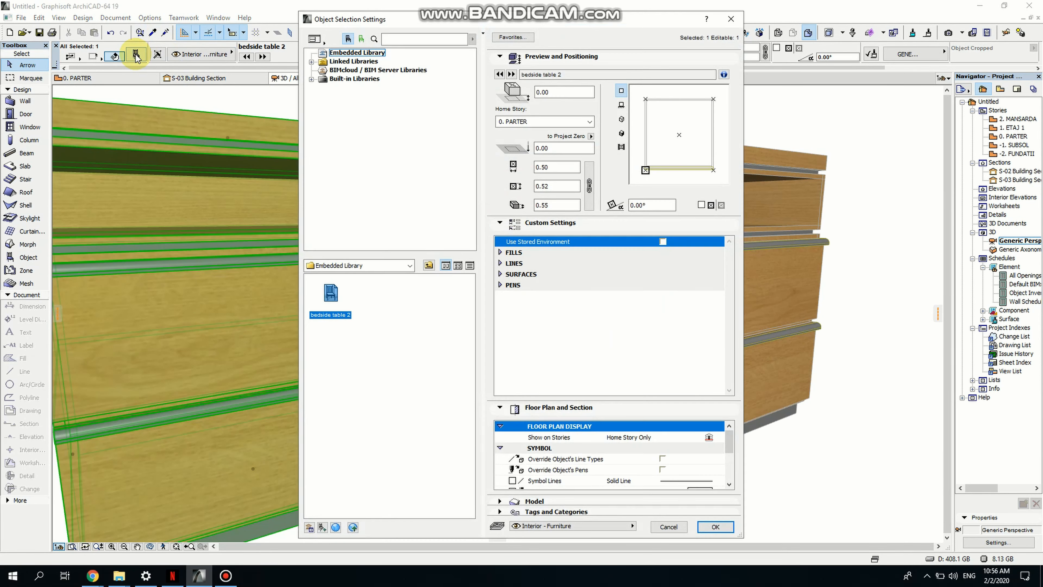
left_click(520, 275)
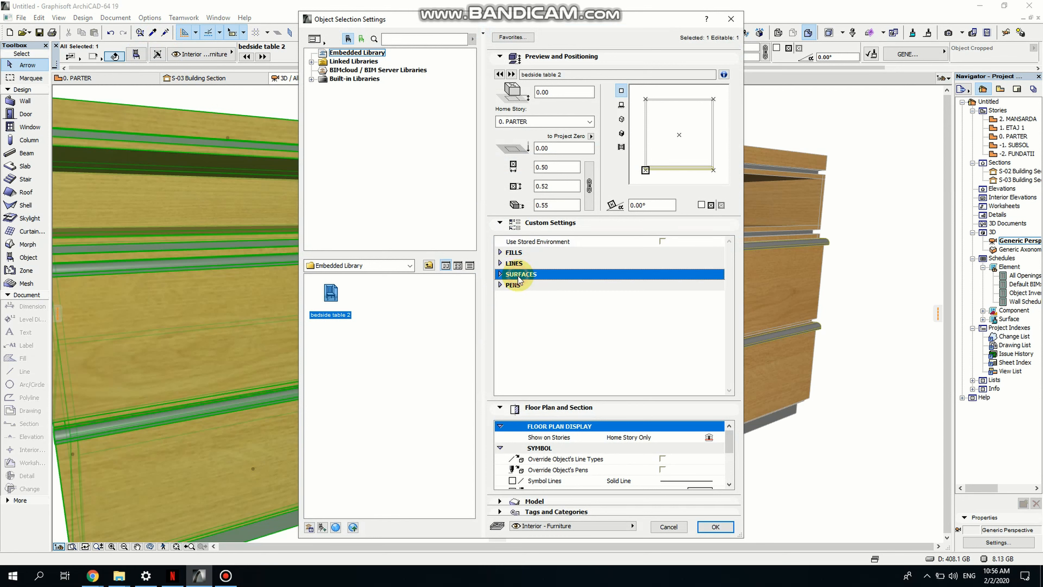
left_click(500, 274)
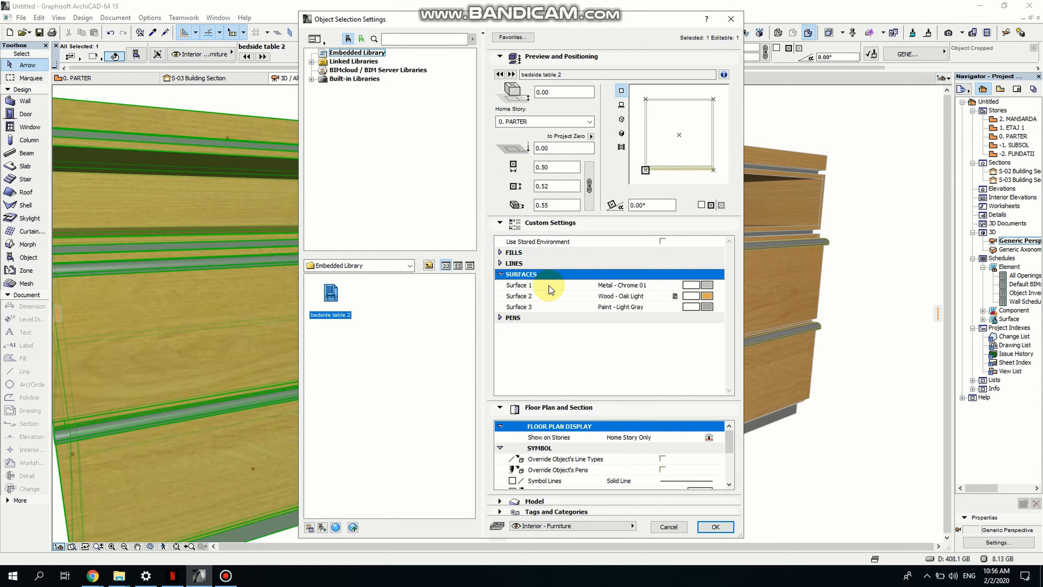
left_click(707, 296)
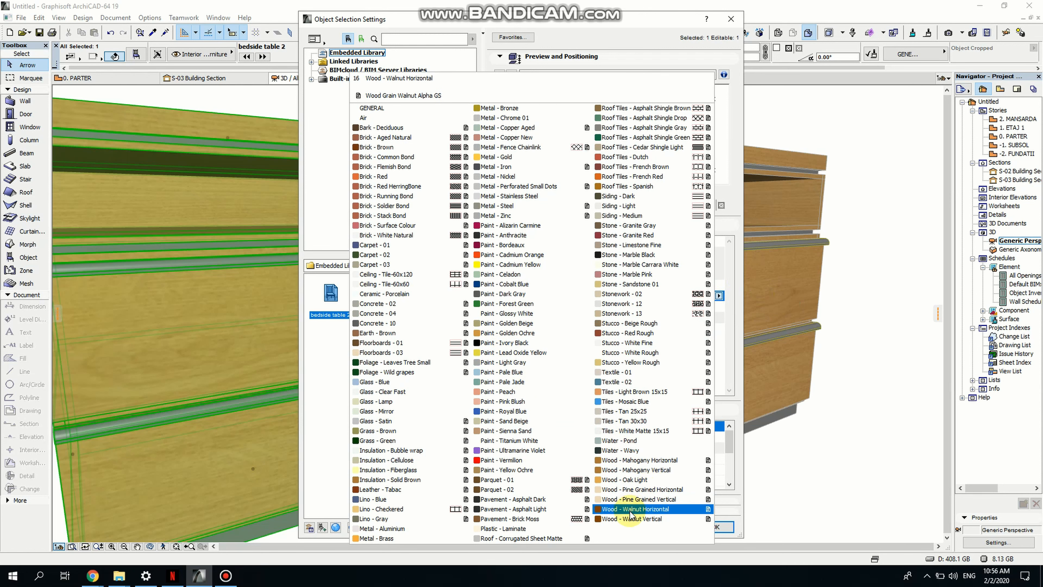
left_click(651, 509)
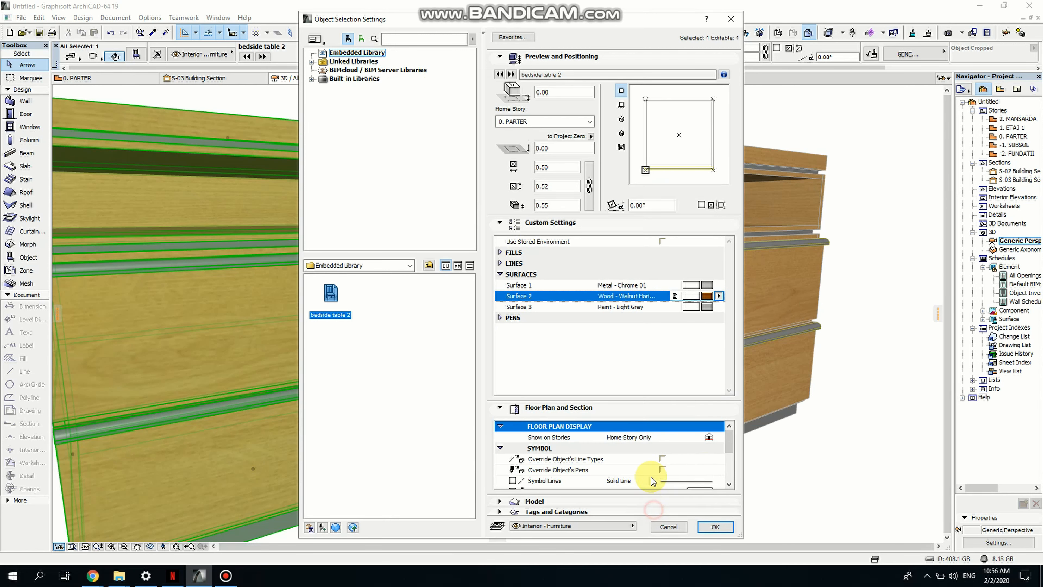
left_click(715, 527)
- Set the copy's Surface 1 material to Metal - Gold
middle_click_drag(625, 383, 727, 382)
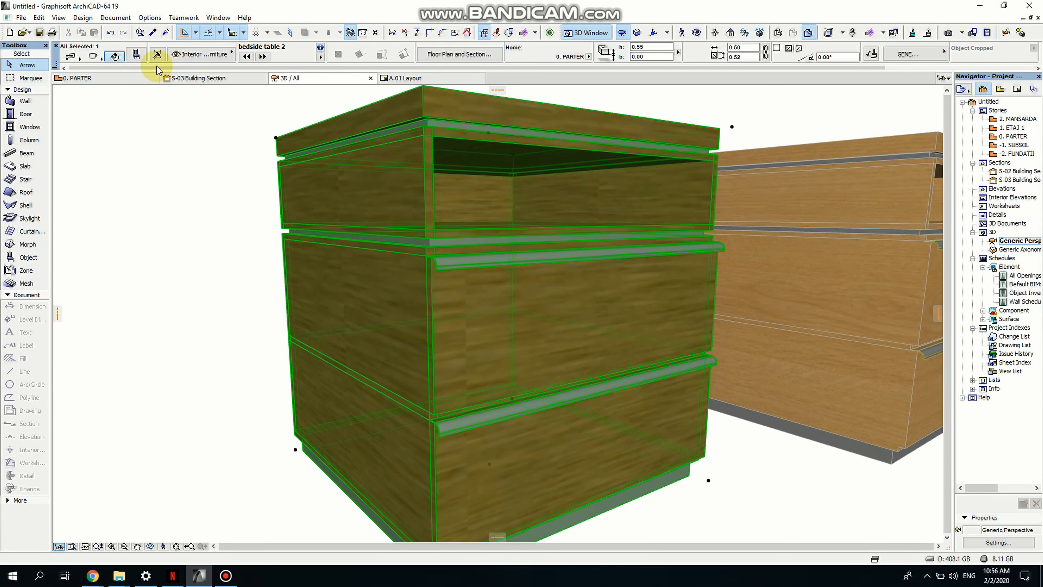
left_click(136, 54)
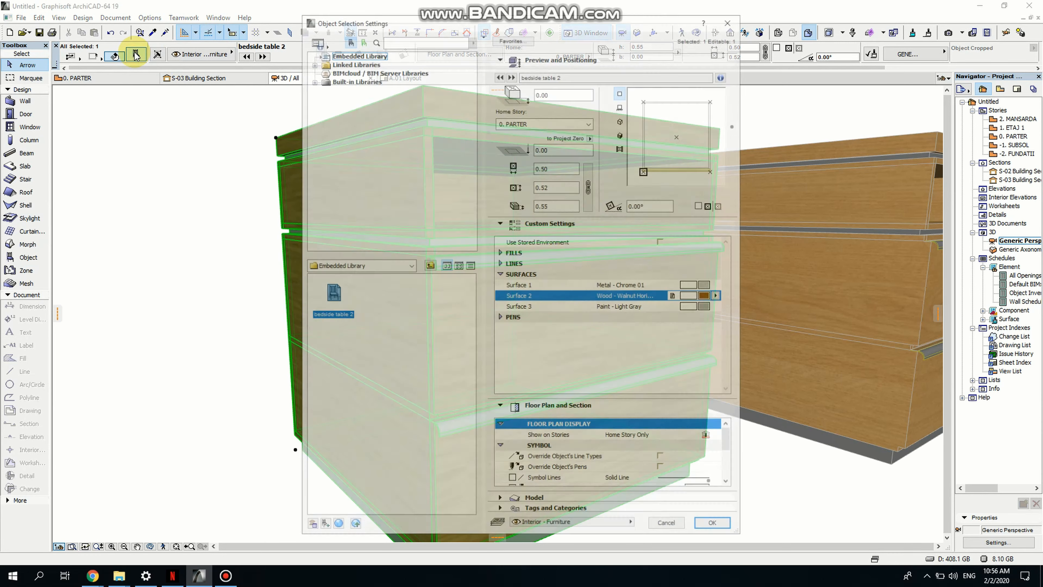
left_click(718, 296)
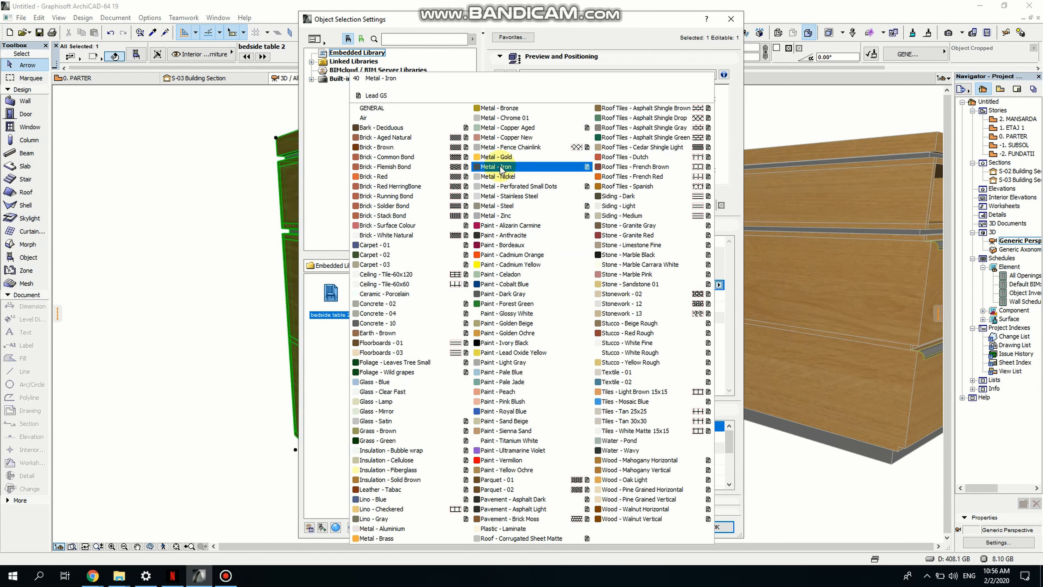
left_click(496, 156)
left_click(716, 527)
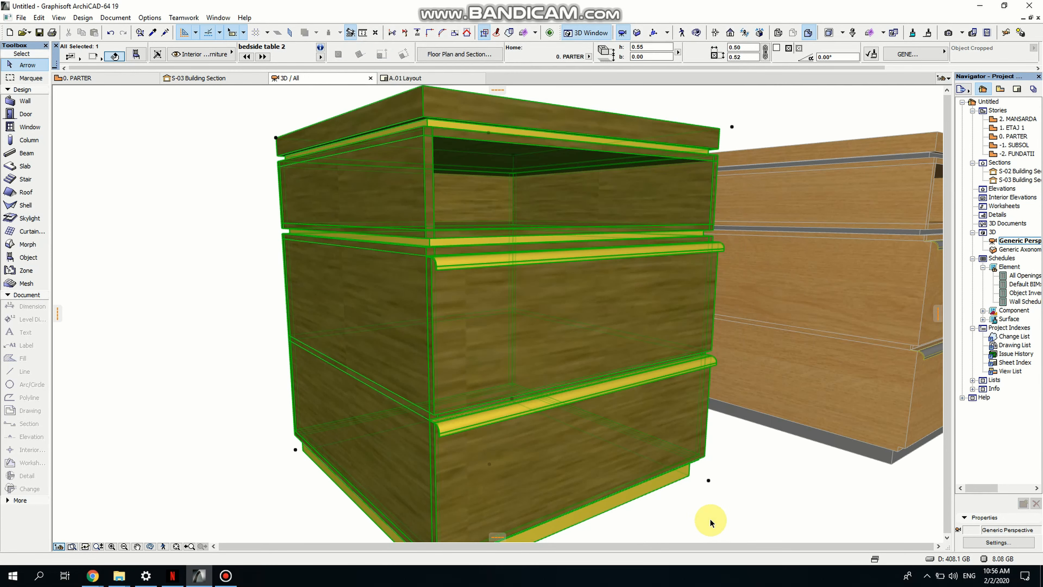
- Zoom and orbit around the recoloured copy to review its walnut and gold surfaces
scroll(664, 433, "up", 8)
scroll(583, 374, "down", 3)
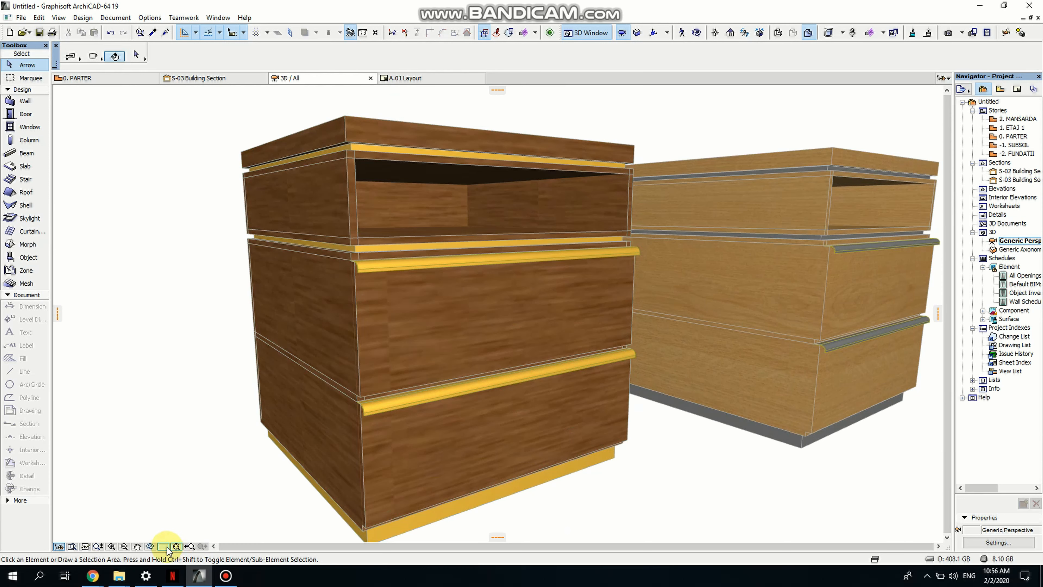
left_click(150, 546)
left_click_drag(583, 422, 439, 392)
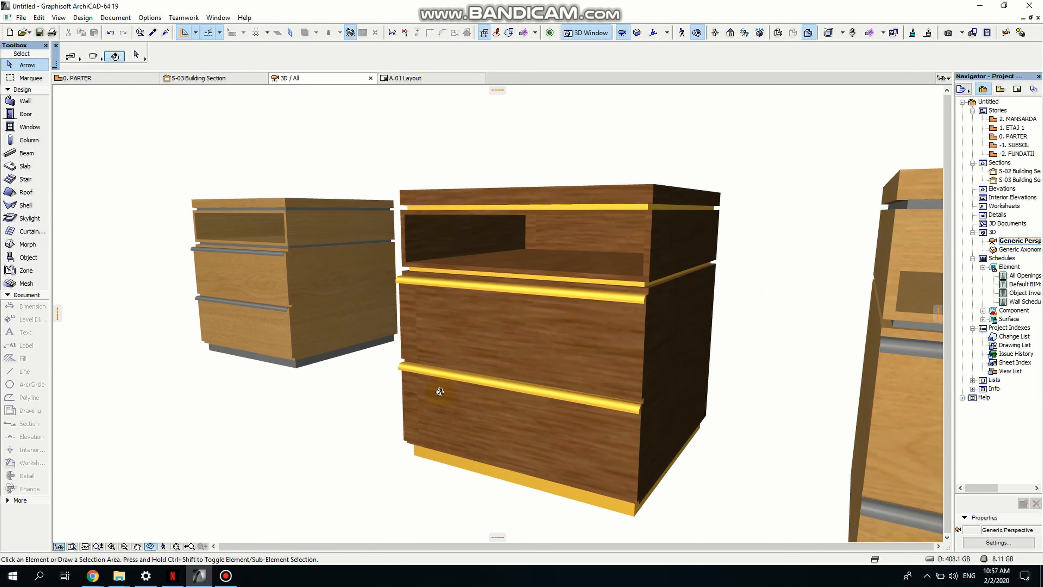
left_click(399, 435)
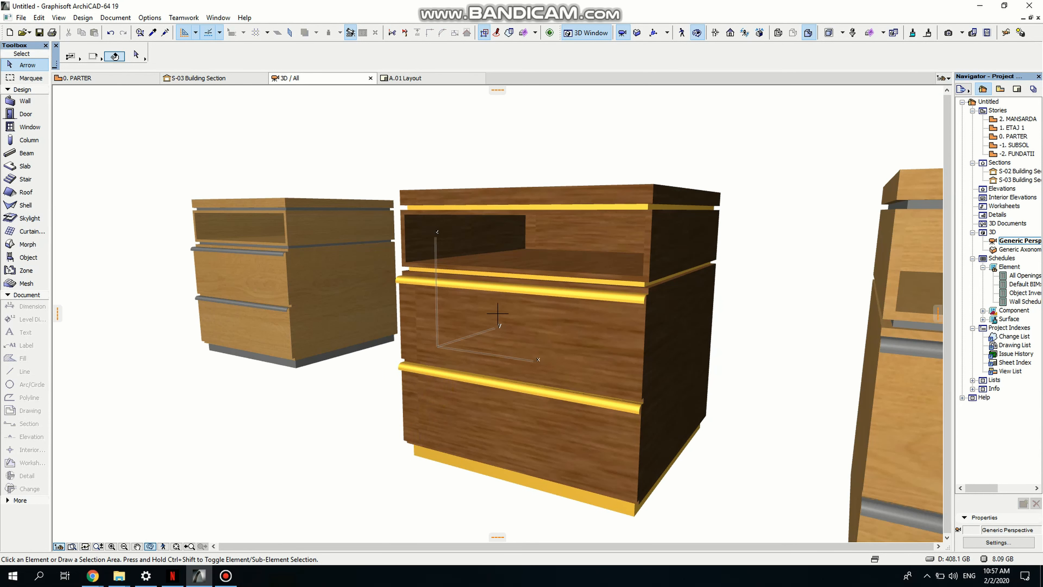
left_click_drag(479, 468, 369, 454)
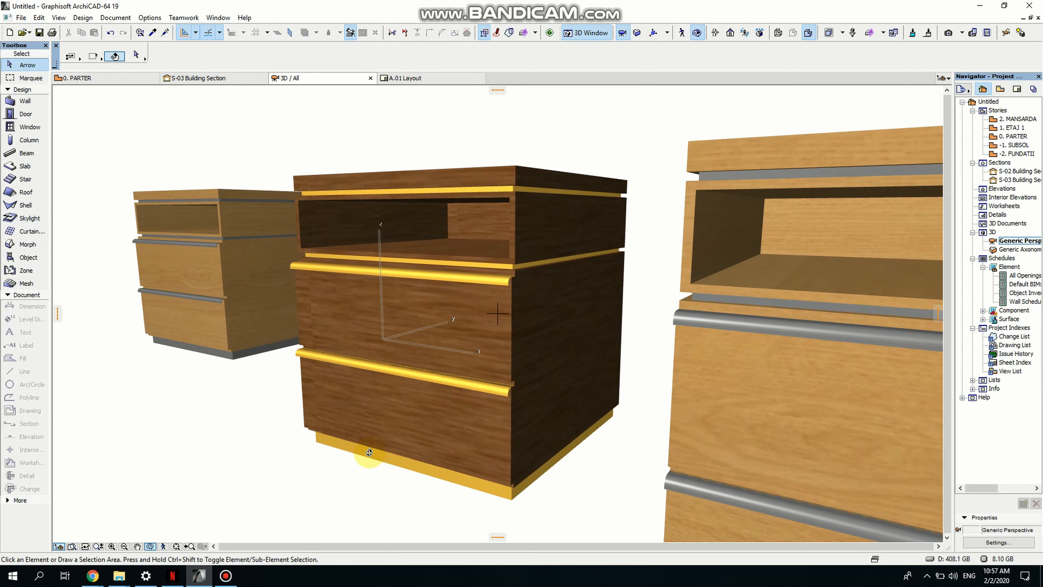
left_click_drag(268, 463, 420, 461)
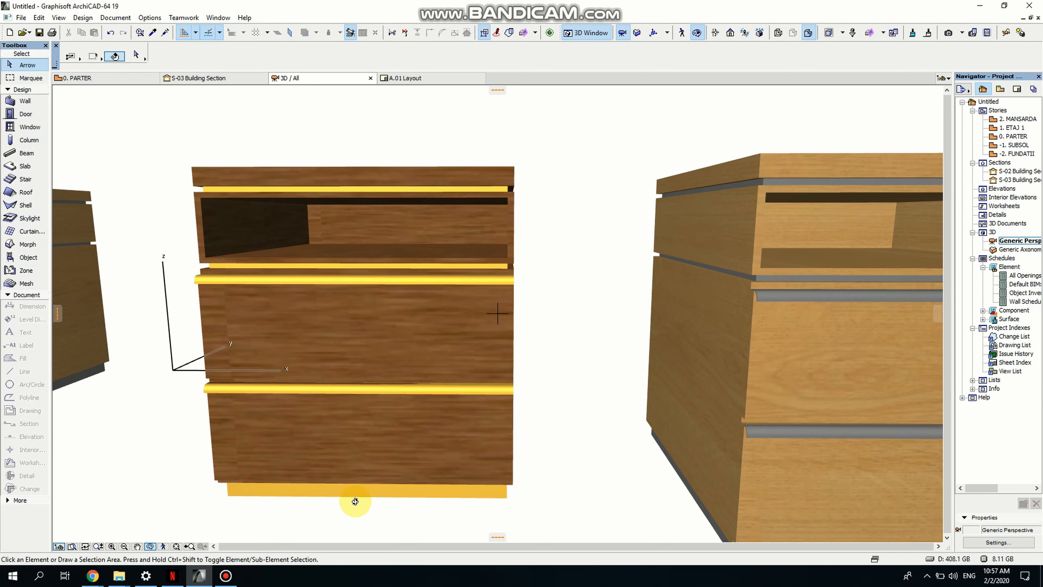
left_click_drag(329, 498, 477, 458)
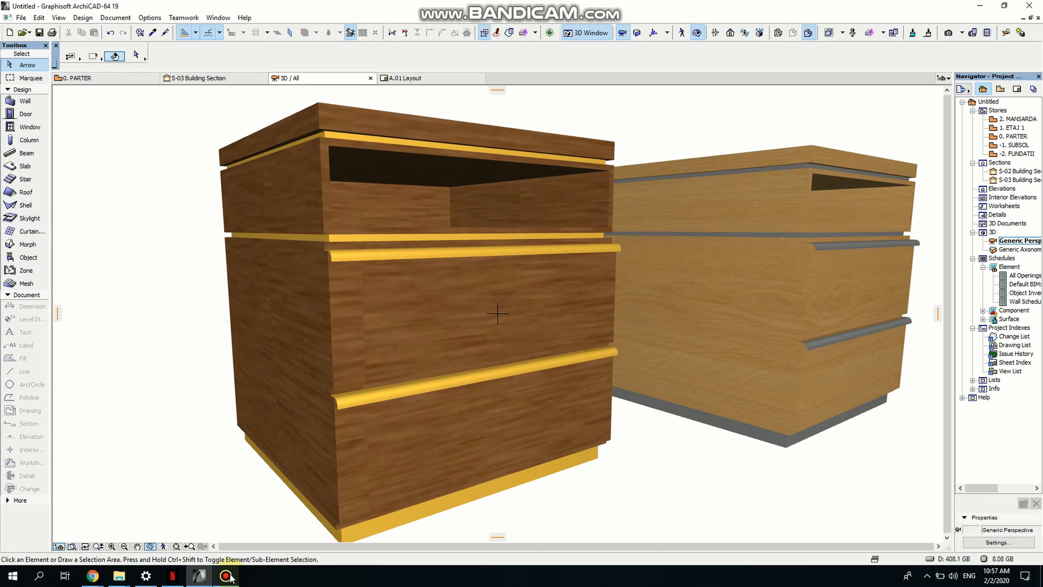
mouse_move(225, 579)
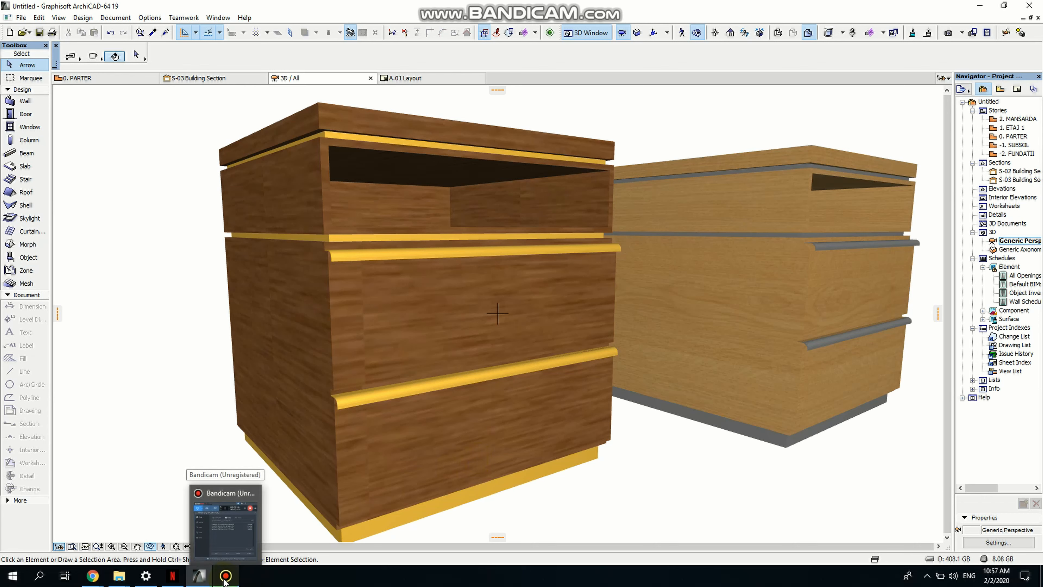